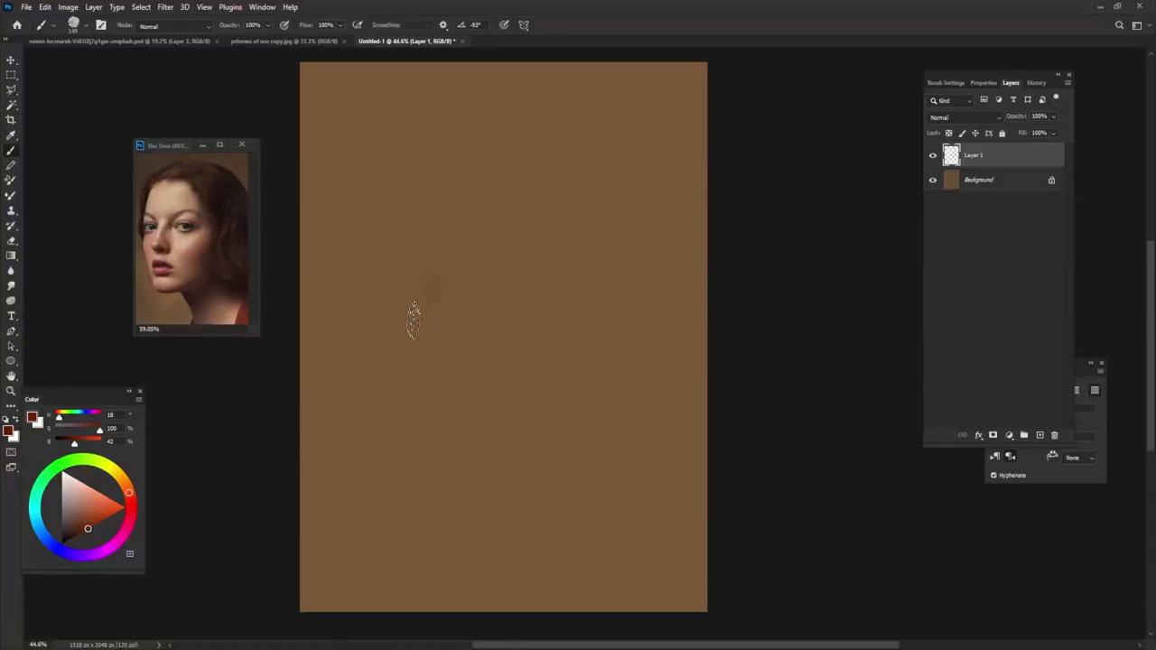
# Brush the dark red head outline, across the top and down both contours.
pyautogui.moveTo(434, 199); pyautogui.dragTo(409, 336)
pyautogui.moveTo(397, 190); pyautogui.dragTo(394, 378)
pyautogui.moveTo(358, 236)
pyautogui.mouseDown()
pyautogui.moveTo(475, 120)
pyautogui.moveTo(611, 179)
pyautogui.mouseUp()
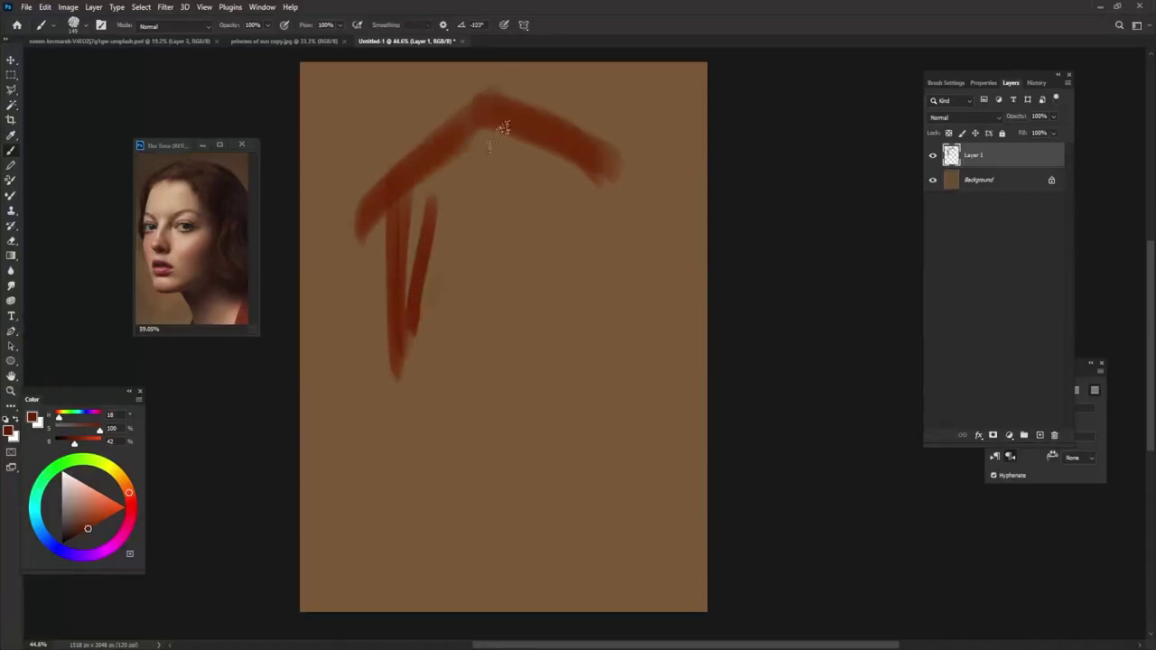
pyautogui.moveTo(460, 109)
pyautogui.mouseDown()
pyautogui.moveTo(578, 135)
pyautogui.moveTo(645, 206)
pyautogui.moveTo(684, 311)
pyautogui.moveTo(684, 420)
pyautogui.mouseUp()
pyautogui.moveTo(390, 196)
pyautogui.mouseDown()
pyautogui.moveTo(410, 475)
pyautogui.moveTo(429, 492)
pyautogui.moveTo(538, 502)
pyautogui.moveTo(560, 597)
pyautogui.mouseUp()
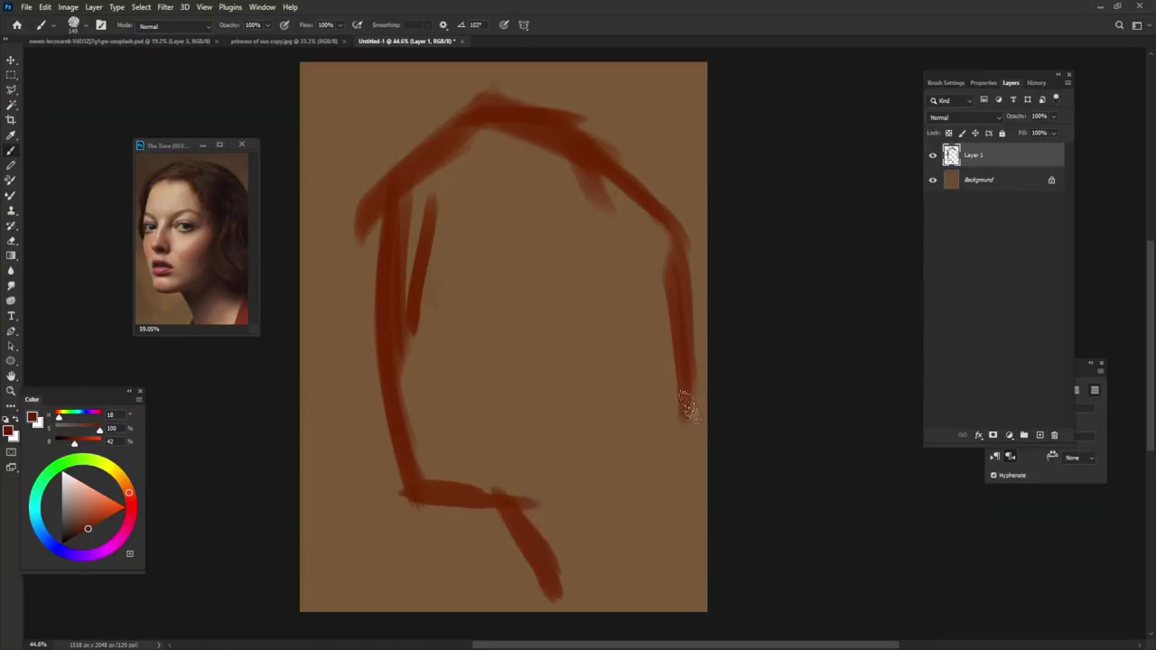
pyautogui.moveTo(707, 408); pyautogui.dragTo(679, 378)
# Fill the head mass with dark red, covering the light streaks on the right.
pyautogui.moveTo(492, 115); pyautogui.dragTo(762, 268)
pyautogui.moveTo(760, 423); pyautogui.dragTo(669, 612)
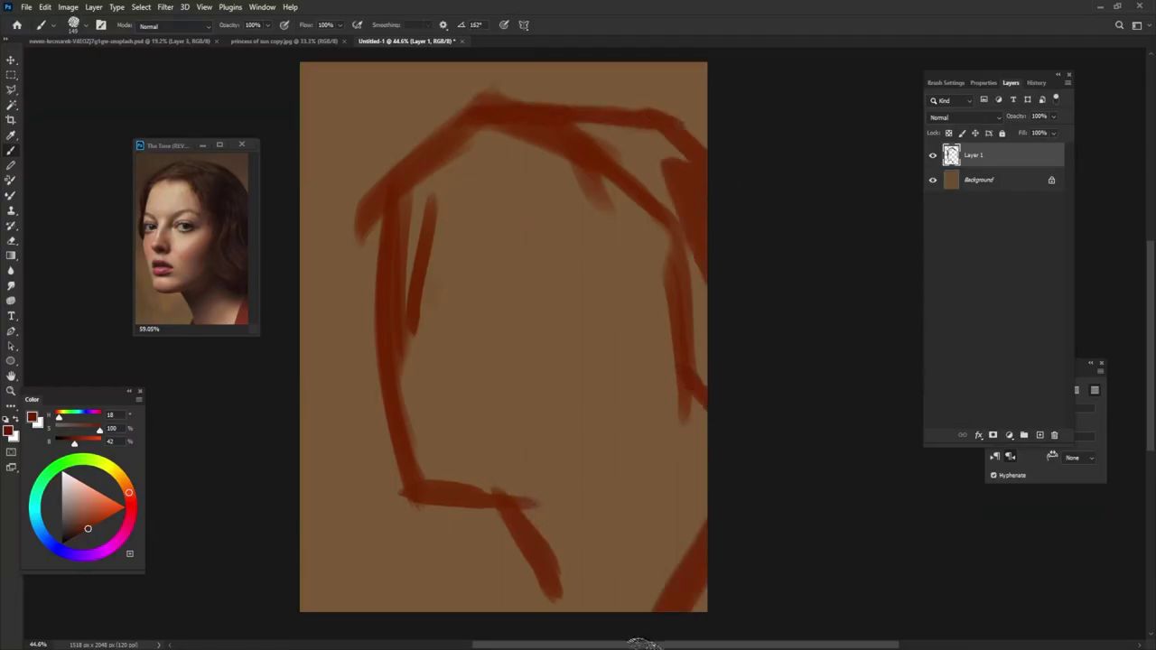
pyautogui.moveTo(714, 434); pyautogui.dragTo(560, 612)
pyautogui.moveTo(695, 344)
pyautogui.mouseDown()
pyautogui.moveTo(628, 425)
pyautogui.moveTo(472, 466)
pyautogui.moveTo(650, 163)
pyautogui.moveTo(536, 129)
pyautogui.moveTo(415, 225)
pyautogui.moveTo(487, 181)
pyautogui.moveTo(452, 301)
pyautogui.mouseUp()
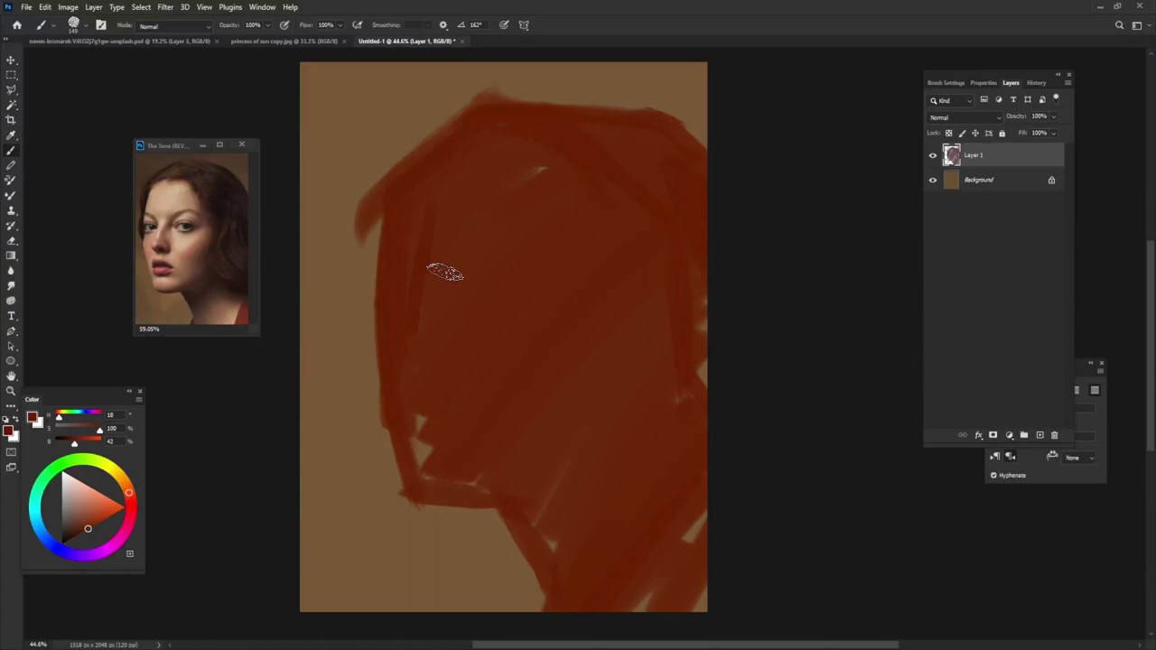
pyautogui.moveTo(542, 162)
pyautogui.mouseDown()
pyautogui.moveTo(485, 117)
pyautogui.moveTo(413, 408)
pyautogui.mouseUp()
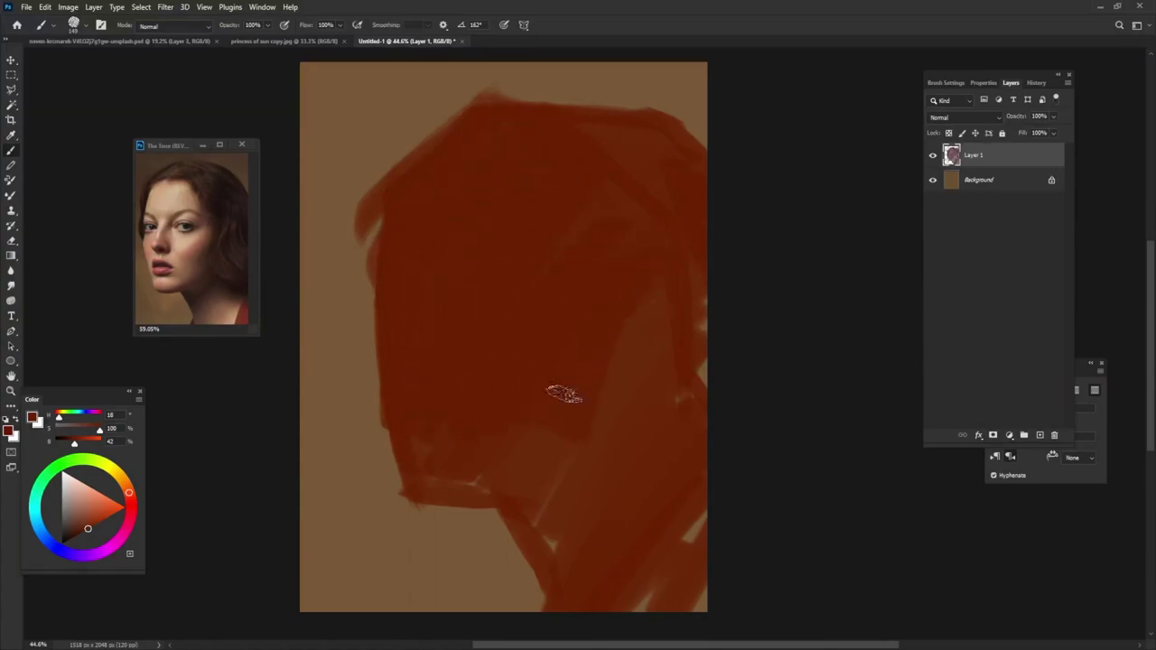
pyautogui.moveTo(581, 387)
pyautogui.mouseDown()
pyautogui.moveTo(686, 529)
pyautogui.moveTo(424, 458)
pyautogui.mouseUp()
# Add a profile bulge and paint light and muted orange skin strokes down the face.
pyautogui.moveTo(439, 117)
pyautogui.mouseDown()
pyautogui.moveTo(359, 384)
pyautogui.moveTo(364, 217)
pyautogui.mouseUp()
pyautogui.click(98, 504)
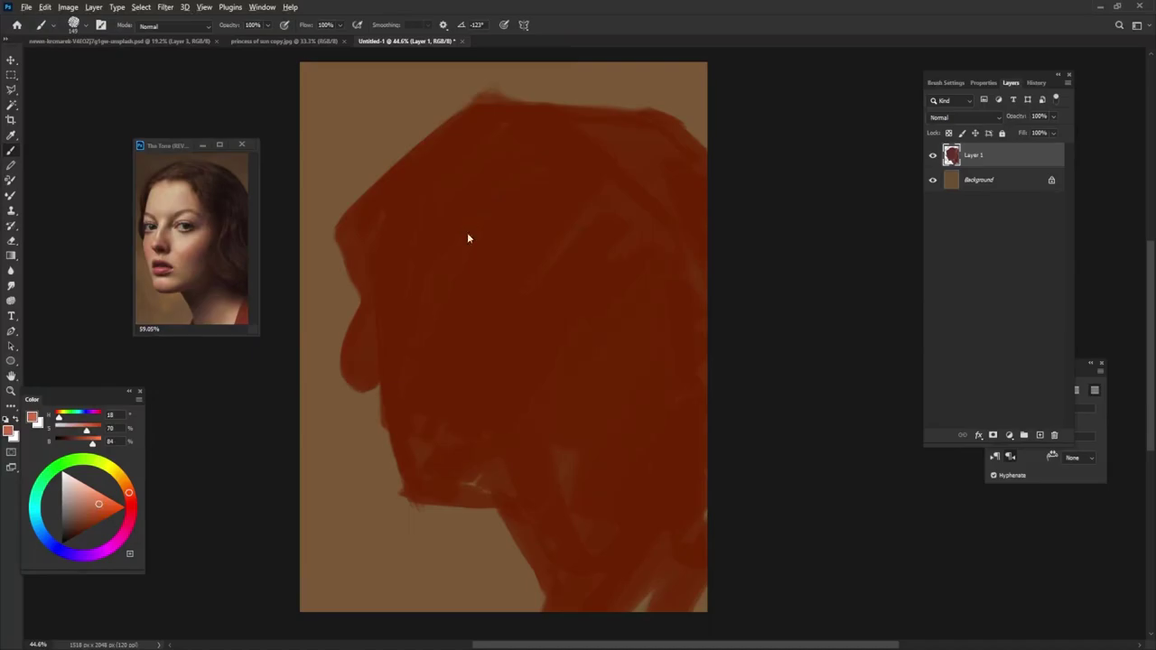
pyautogui.moveTo(462, 165); pyautogui.dragTo(402, 246)
pyautogui.keyDown('alt'); pyautogui.click(452, 202); pyautogui.keyUp('alt')
pyautogui.moveTo(475, 159)
pyautogui.mouseDown()
pyautogui.moveTo(395, 266)
pyautogui.moveTo(424, 488)
pyautogui.mouseUp()
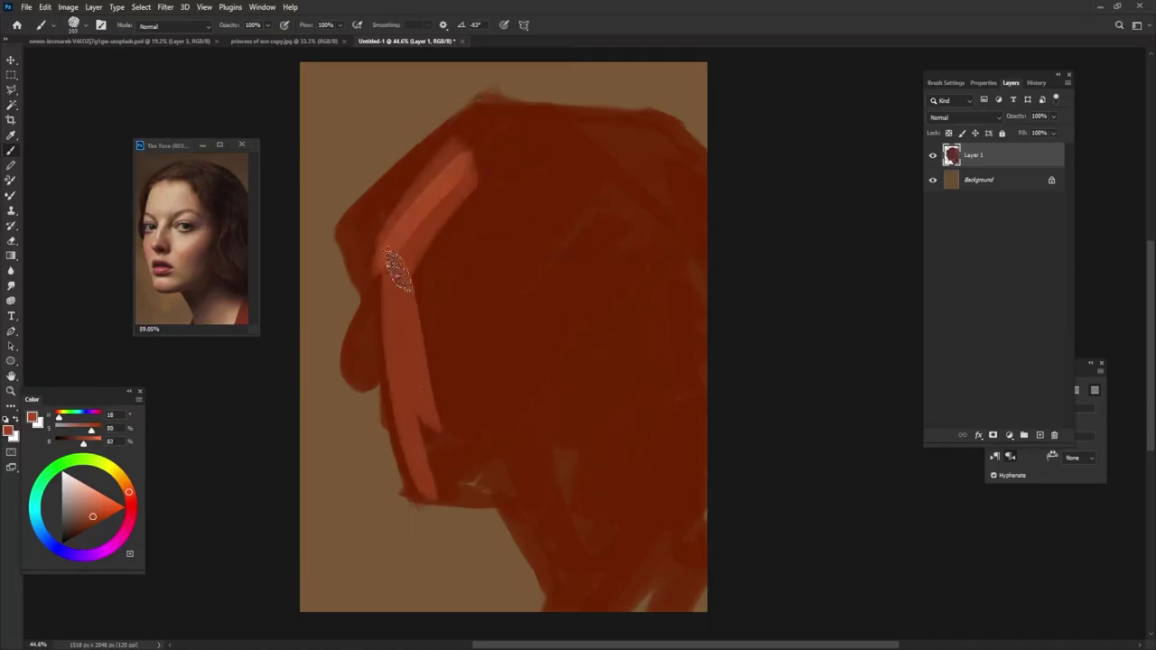
pyautogui.moveTo(387, 258)
pyautogui.mouseDown()
pyautogui.moveTo(418, 485)
pyautogui.moveTo(515, 485)
pyautogui.moveTo(621, 386)
pyautogui.mouseUp()
# Paint light skin along the jaw and neck, sampling dark red for shadow.
pyautogui.moveTo(433, 167)
pyautogui.mouseDown()
pyautogui.moveTo(519, 173)
pyautogui.moveTo(611, 320)
pyautogui.moveTo(443, 398)
pyautogui.moveTo(425, 259)
pyautogui.moveTo(515, 448)
pyautogui.moveTo(574, 403)
pyautogui.mouseUp()
pyautogui.moveTo(616, 347)
pyautogui.mouseDown()
pyautogui.moveTo(565, 490)
pyautogui.moveTo(495, 517)
pyautogui.moveTo(623, 420)
pyautogui.moveTo(546, 592)
pyautogui.mouseUp()
pyautogui.keyDown('alt'); pyautogui.click(574, 489); pyautogui.keyUp('alt')
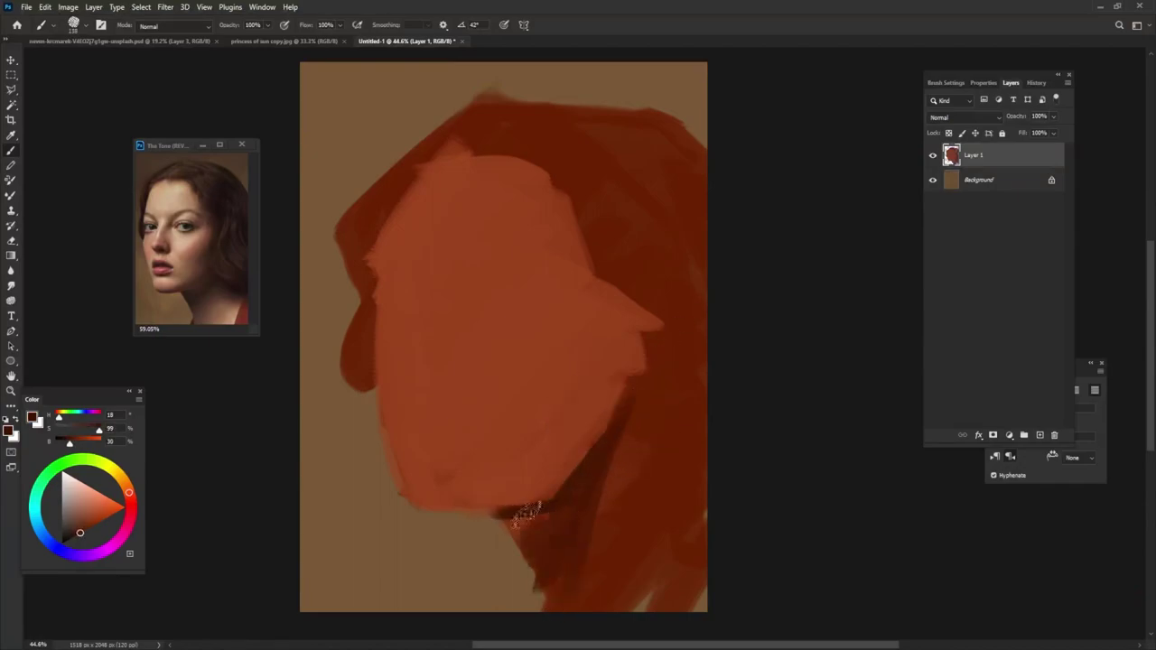
pyautogui.keyDown('alt'); pyautogui.click(571, 439); pyautogui.keyUp('alt')
pyautogui.moveTo(623, 478); pyautogui.dragTo(632, 605)
pyautogui.moveTo(687, 542); pyautogui.dragTo(586, 474)
# Darken the hair edge and left face edge down to the jaw shadow with sampled dark red.
pyautogui.keyDown('alt'); pyautogui.click(599, 415); pyautogui.keyUp('alt')
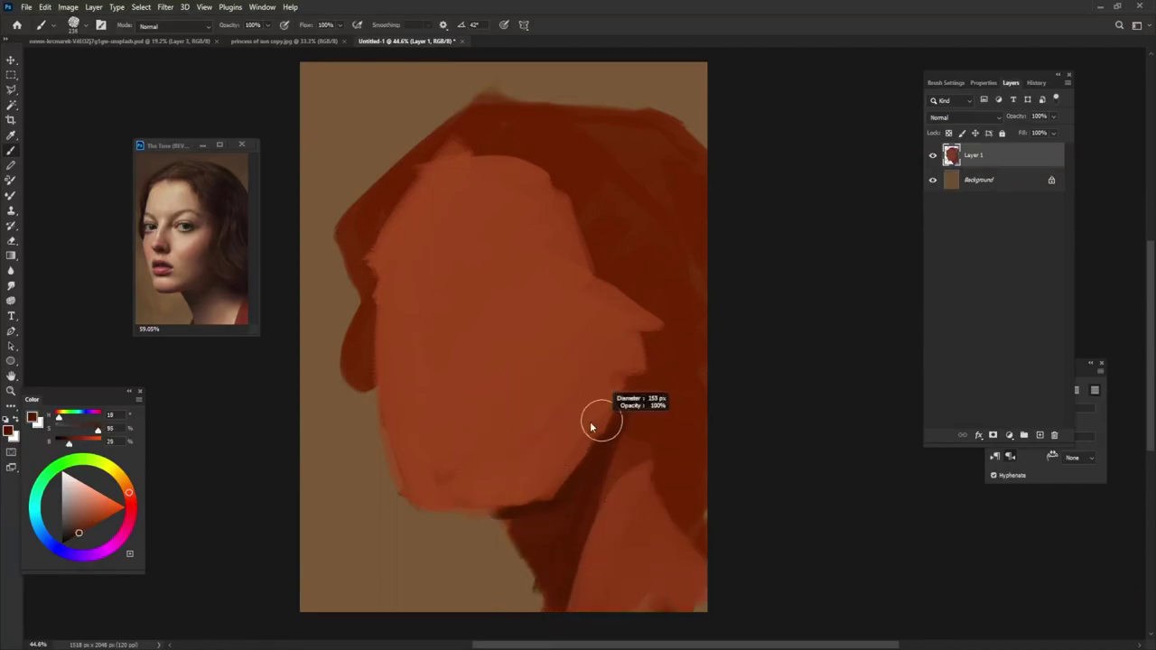
pyautogui.moveTo(407, 156); pyautogui.dragTo(382, 175)
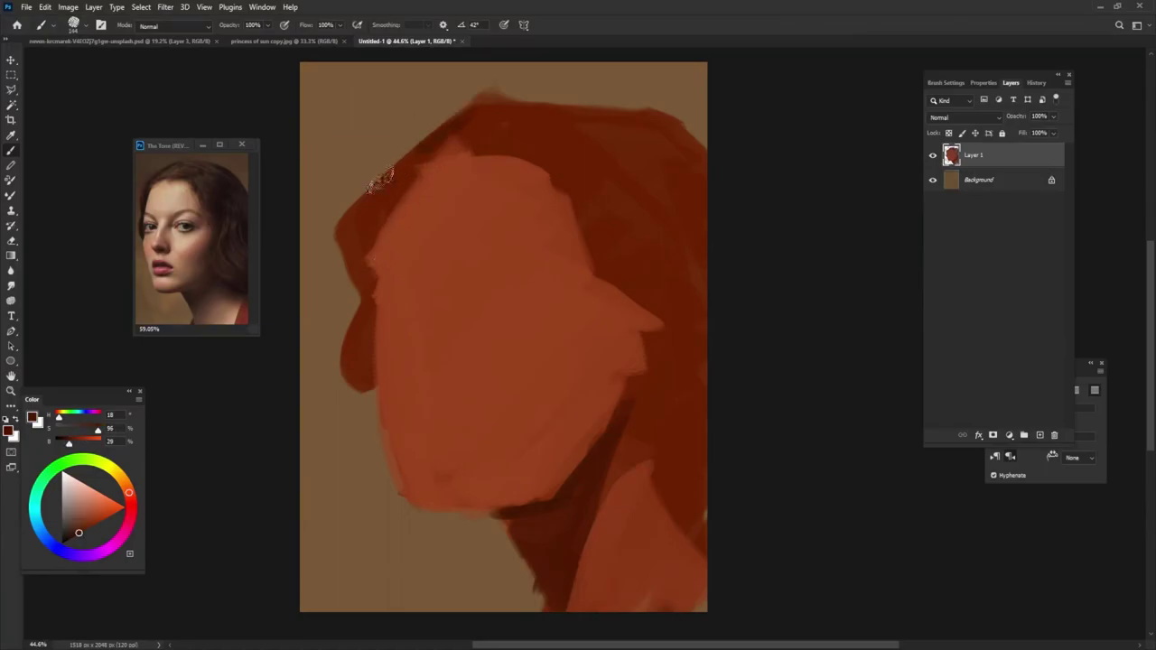
pyautogui.moveTo(465, 104)
pyautogui.mouseDown()
pyautogui.moveTo(349, 220)
pyautogui.moveTo(362, 298)
pyautogui.mouseUp()
pyautogui.moveTo(407, 163)
pyautogui.mouseDown()
pyautogui.moveTo(358, 287)
pyautogui.moveTo(343, 370)
pyautogui.mouseUp()
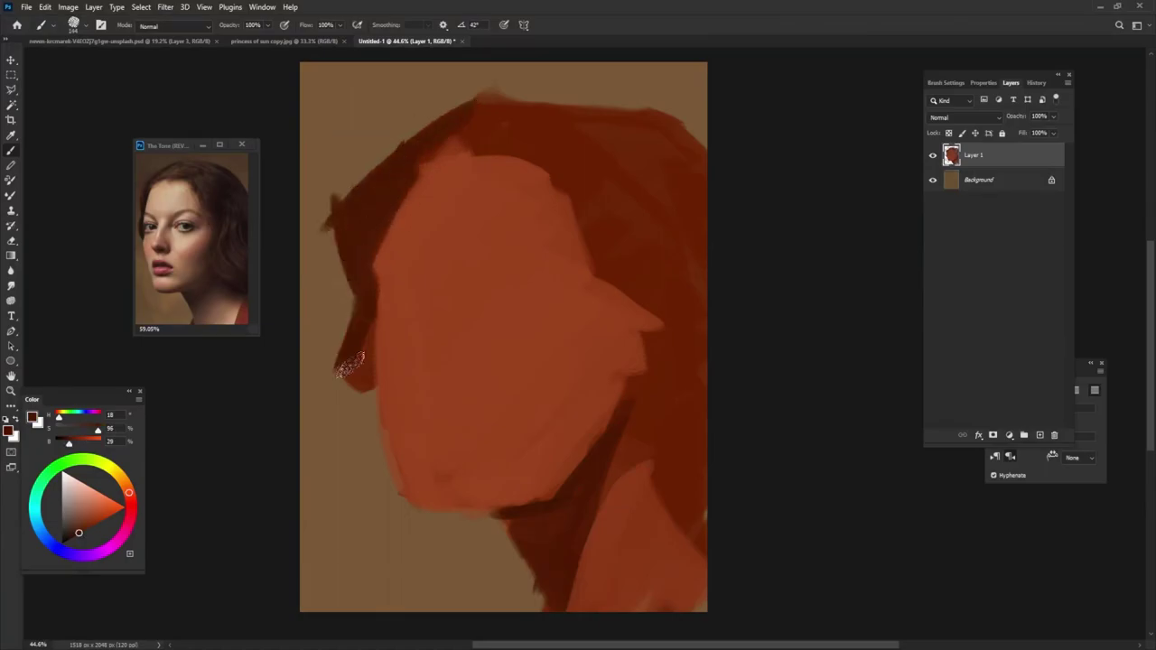
pyautogui.moveTo(361, 318); pyautogui.dragTo(370, 411)
# Darken the top hair edge and fill above the face, then trim it with background brown.
pyautogui.moveTo(406, 154)
pyautogui.mouseDown()
pyautogui.moveTo(449, 147)
pyautogui.moveTo(549, 160)
pyautogui.moveTo(619, 307)
pyautogui.moveTo(665, 311)
pyautogui.moveTo(623, 461)
pyautogui.moveTo(707, 522)
pyautogui.mouseUp()
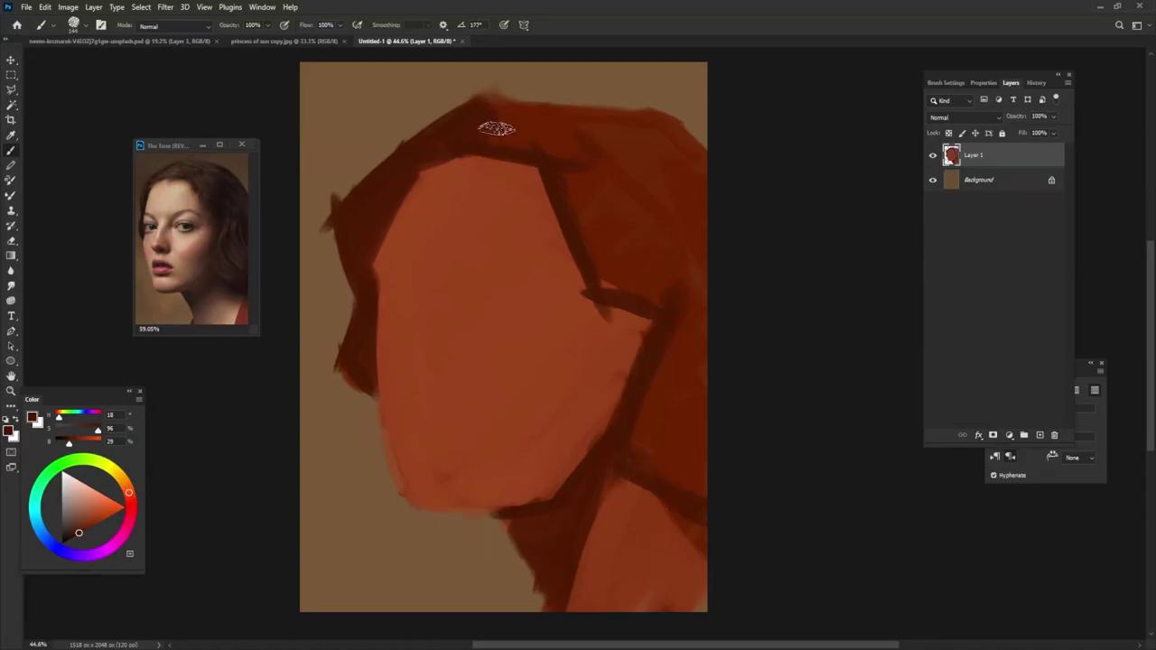
pyautogui.moveTo(479, 113); pyautogui.dragTo(702, 125)
pyautogui.moveTo(656, 202)
pyautogui.mouseDown()
pyautogui.moveTo(598, 147)
pyautogui.moveTo(629, 173)
pyautogui.moveTo(620, 400)
pyautogui.moveTo(696, 479)
pyautogui.mouseUp()
pyautogui.keyDown('alt'); pyautogui.click(501, 86); pyautogui.keyUp('alt')
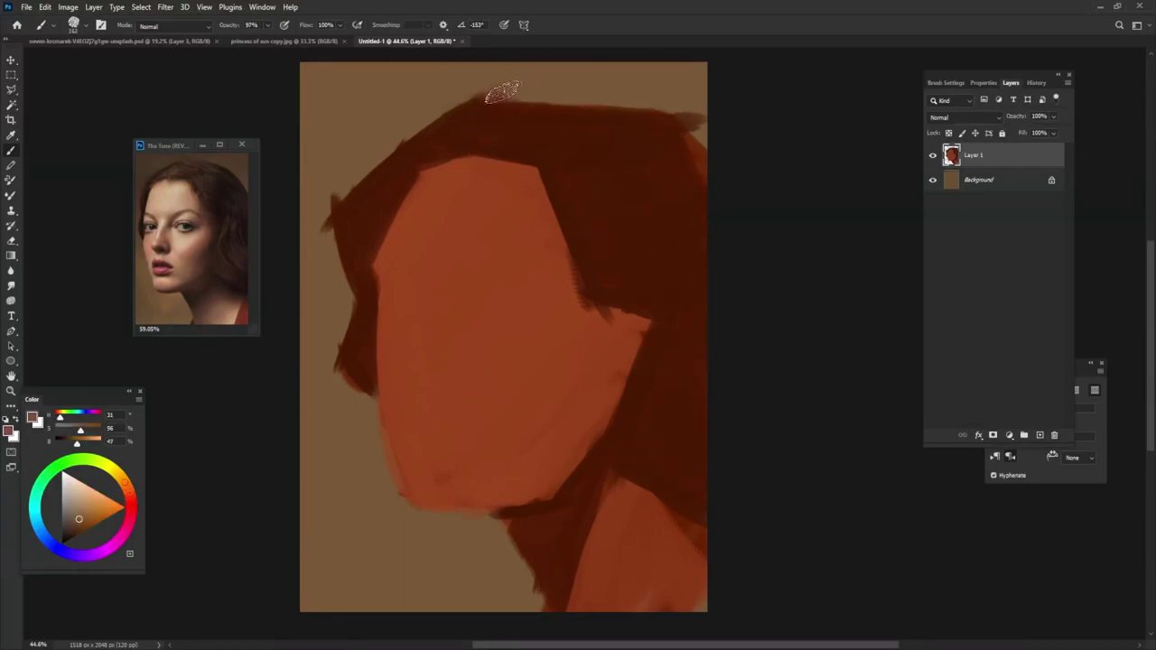
pyautogui.moveTo(483, 104); pyautogui.dragTo(511, 84)
# Angle the top-right hair corner and paint darker red eye-socket, nose and mouth shadows.
pyautogui.moveTo(687, 110); pyautogui.dragTo(702, 167)
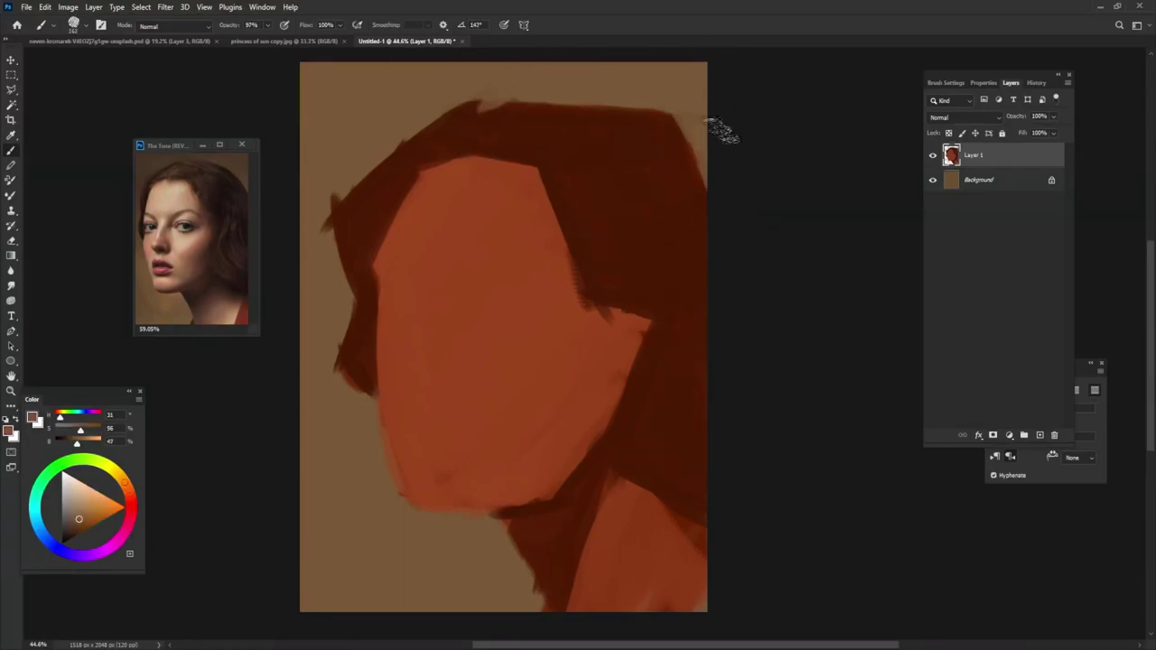
pyautogui.keyDown('alt'); pyautogui.click(624, 368); pyautogui.keyUp('alt')
pyautogui.moveTo(384, 307); pyautogui.dragTo(425, 314)
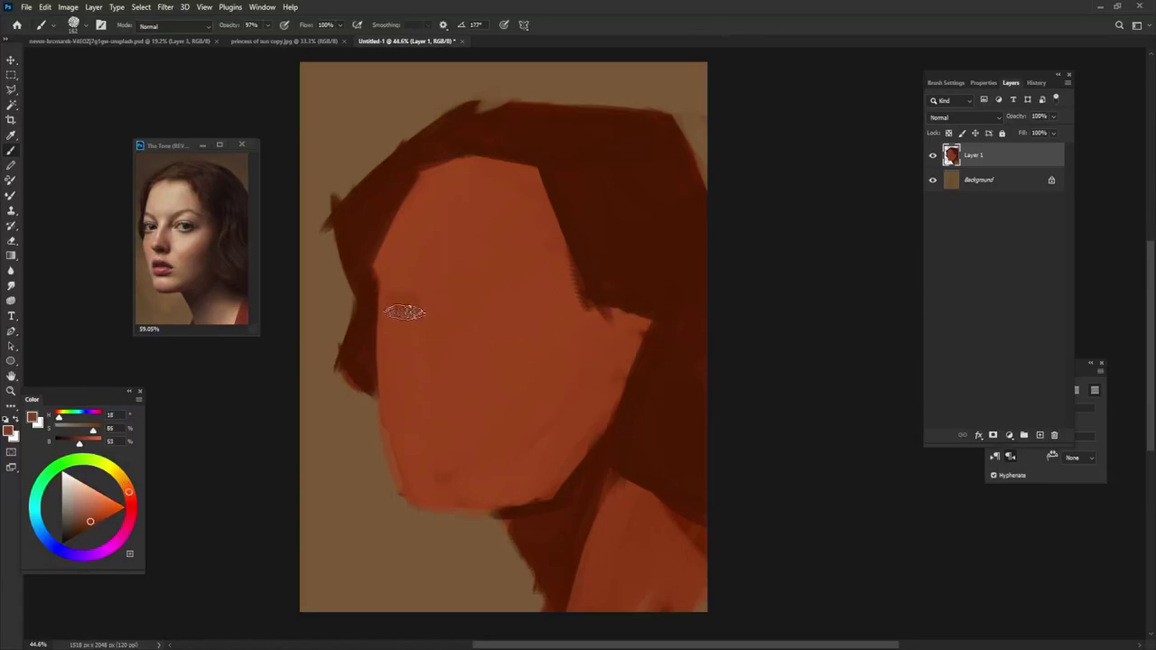
pyautogui.moveTo(560, 294); pyautogui.dragTo(504, 298)
pyautogui.moveTo(469, 366); pyautogui.dragTo(432, 384)
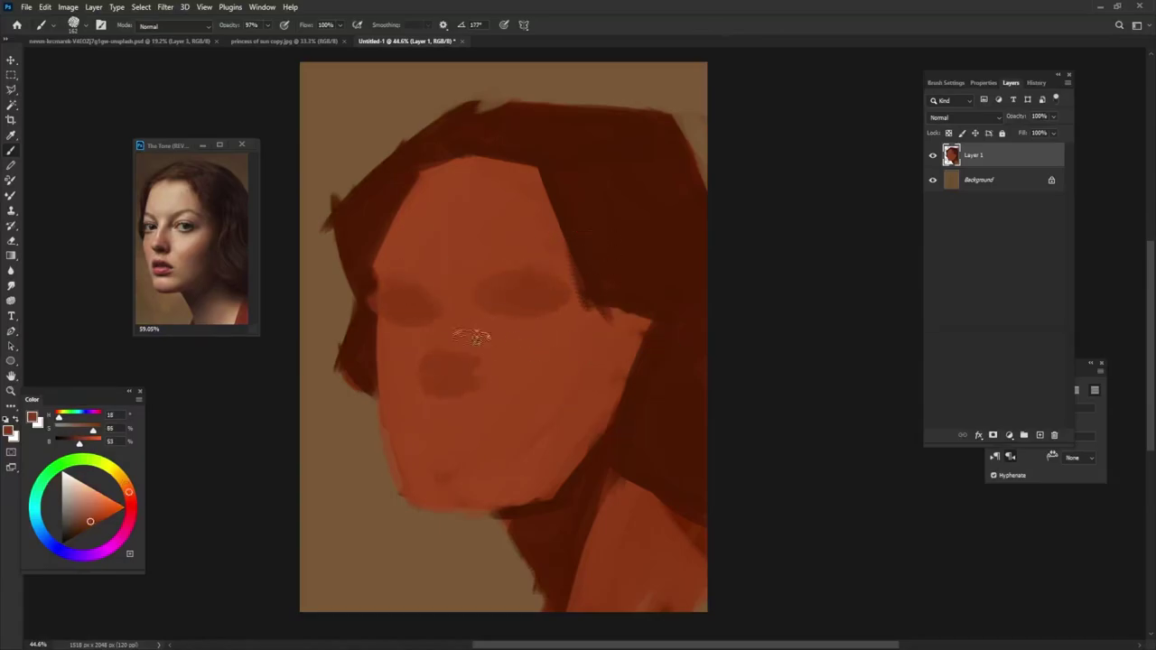
pyautogui.moveTo(424, 448); pyautogui.dragTo(480, 458)
pyautogui.keyDown('alt'); pyautogui.click(425, 434); pyautogui.keyUp('alt')
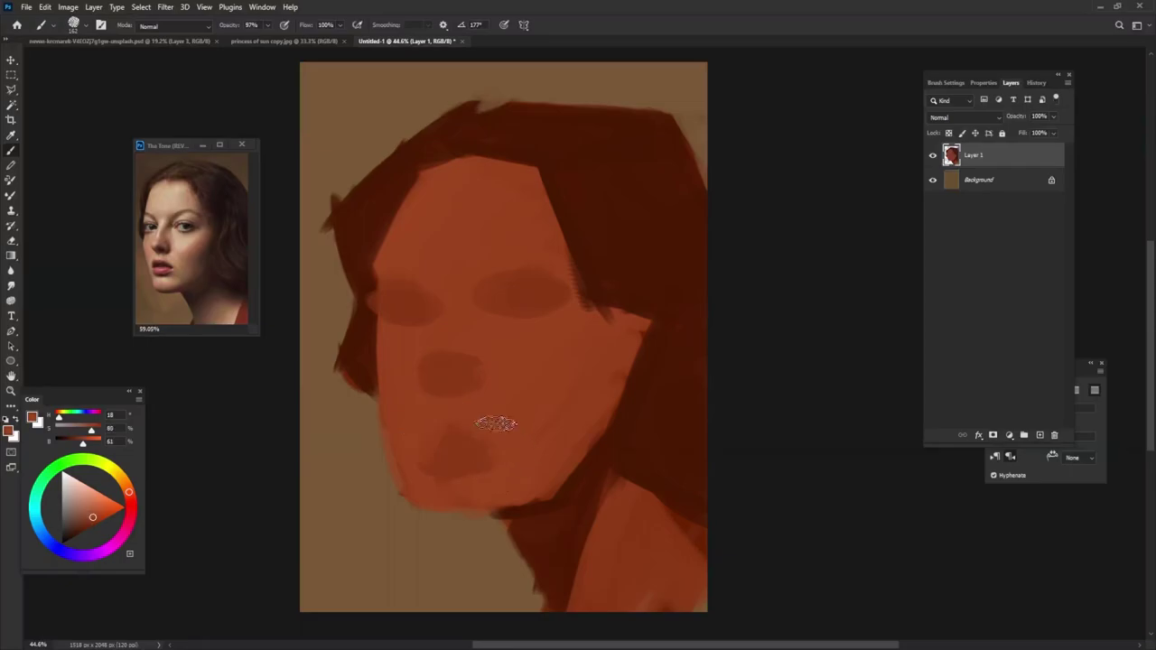
pyautogui.moveTo(490, 418); pyautogui.dragTo(490, 444)
# Paint a dark brown eyebrow arc and repaint the left brow's lower edge in skin tone.
pyautogui.keyDown('alt'); pyautogui.click(366, 335); pyautogui.keyUp('alt')
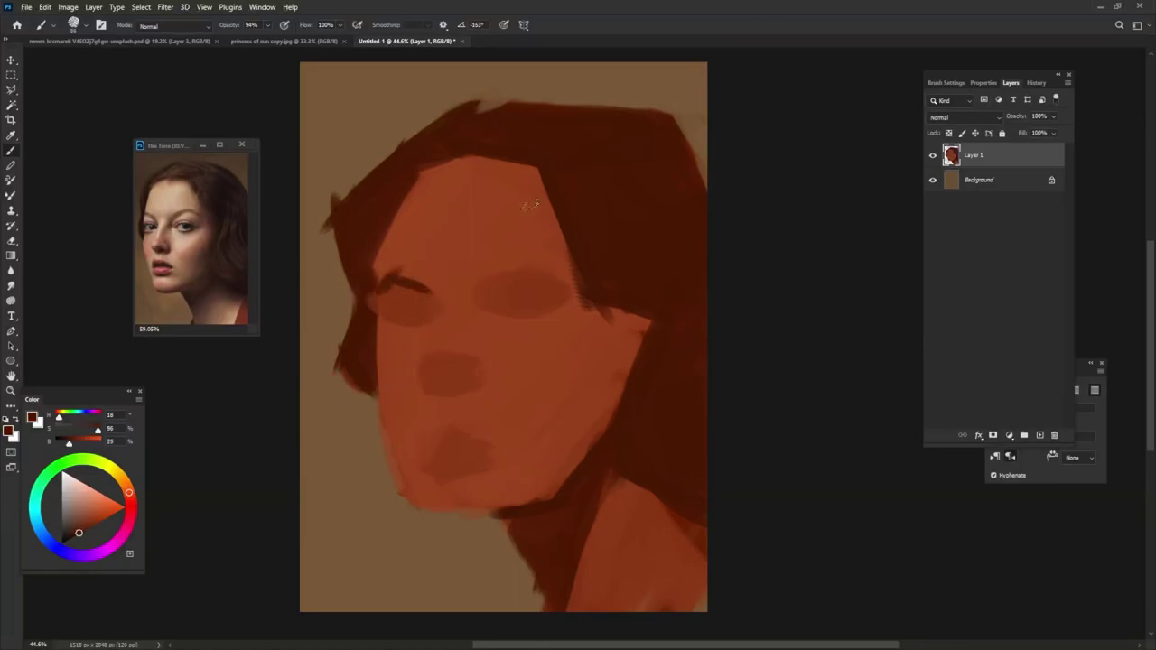
pyautogui.moveTo(478, 290); pyautogui.dragTo(554, 271)
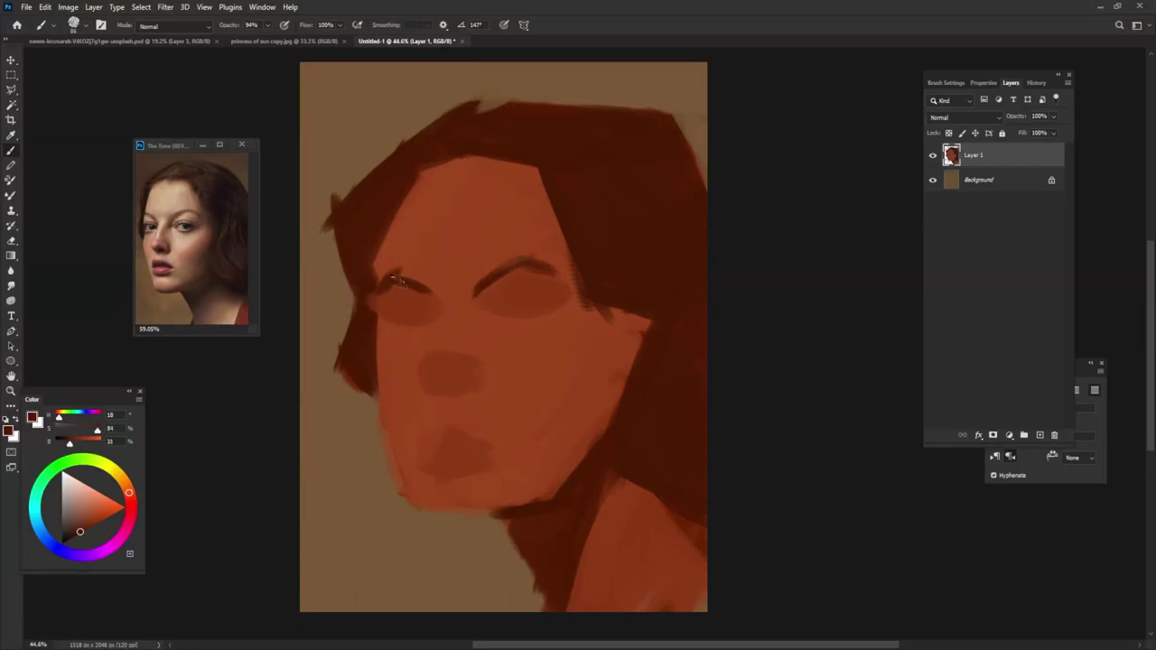
pyautogui.keyDown('alt'); pyautogui.click(383, 271); pyautogui.keyUp('alt')
pyautogui.keyDown('alt'); pyautogui.click(400, 279); pyautogui.keyUp('alt')
pyautogui.keyDown('alt'); pyautogui.click(417, 270); pyautogui.keyUp('alt')
pyautogui.moveTo(379, 294); pyautogui.dragTo(445, 304)
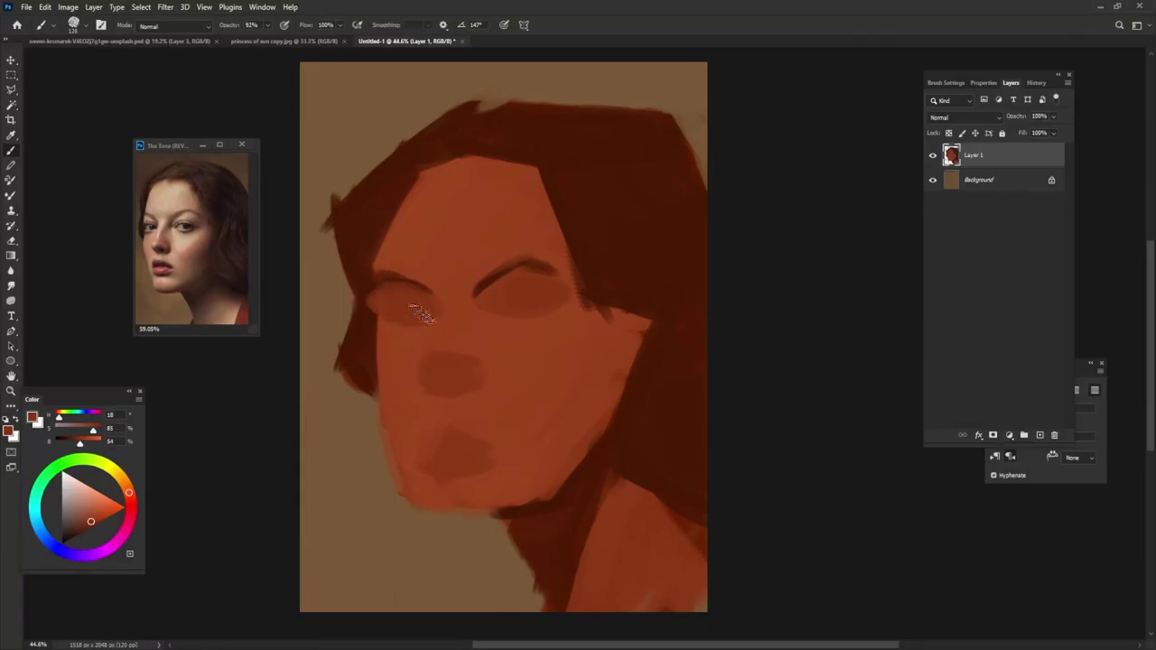
# Lighten the dark nose shape and add a dark nose-bridge stroke below the brow.
pyautogui.keyDown('alt'); pyautogui.click(361, 334); pyautogui.keyUp('alt')
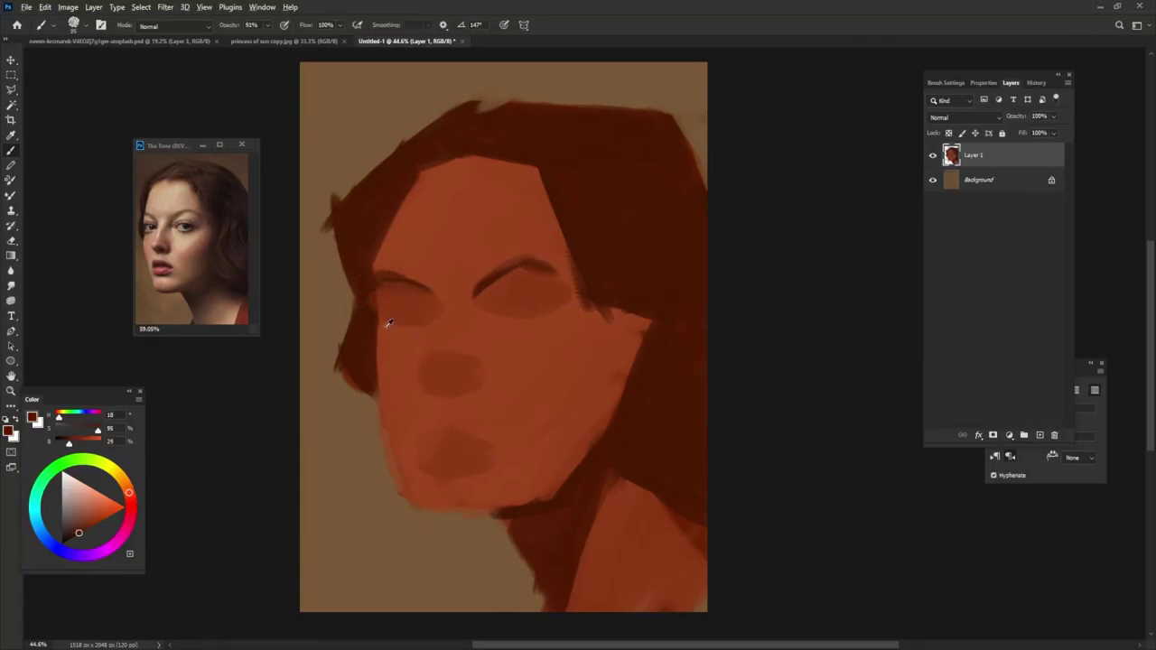
pyautogui.keyDown('alt'); pyautogui.click(372, 352); pyautogui.keyUp('alt')
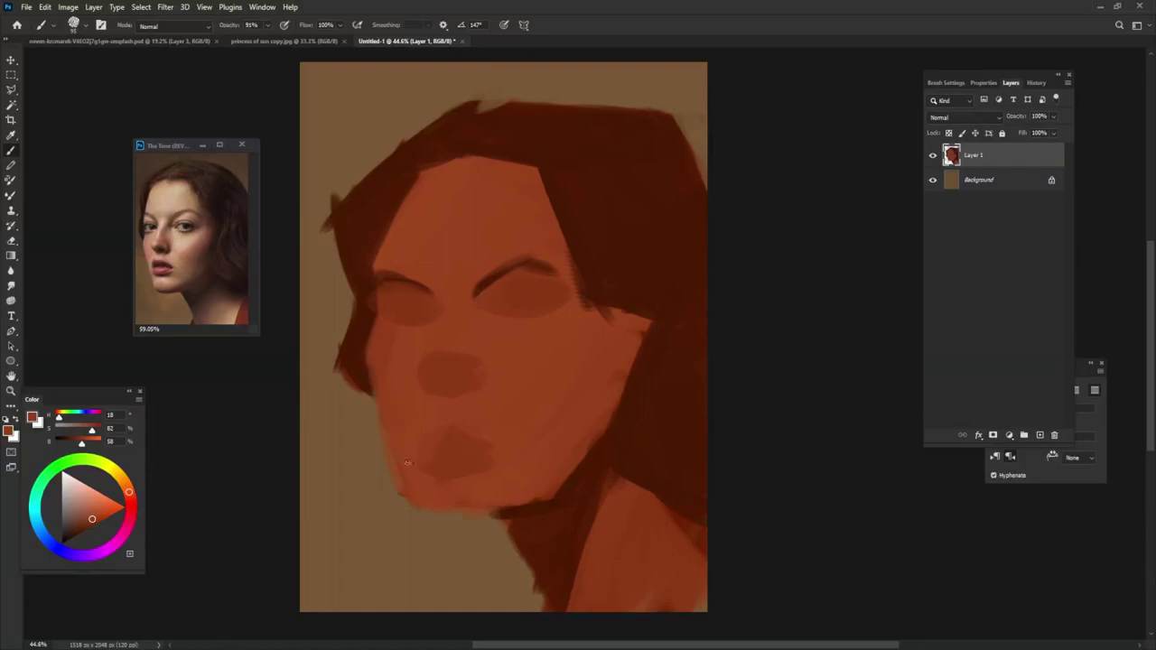
pyautogui.keyDown('alt'); pyautogui.click(445, 435); pyautogui.keyUp('alt')
pyautogui.moveTo(433, 366)
pyautogui.mouseDown()
pyautogui.moveTo(475, 367)
pyautogui.moveTo(418, 406)
pyautogui.mouseUp()
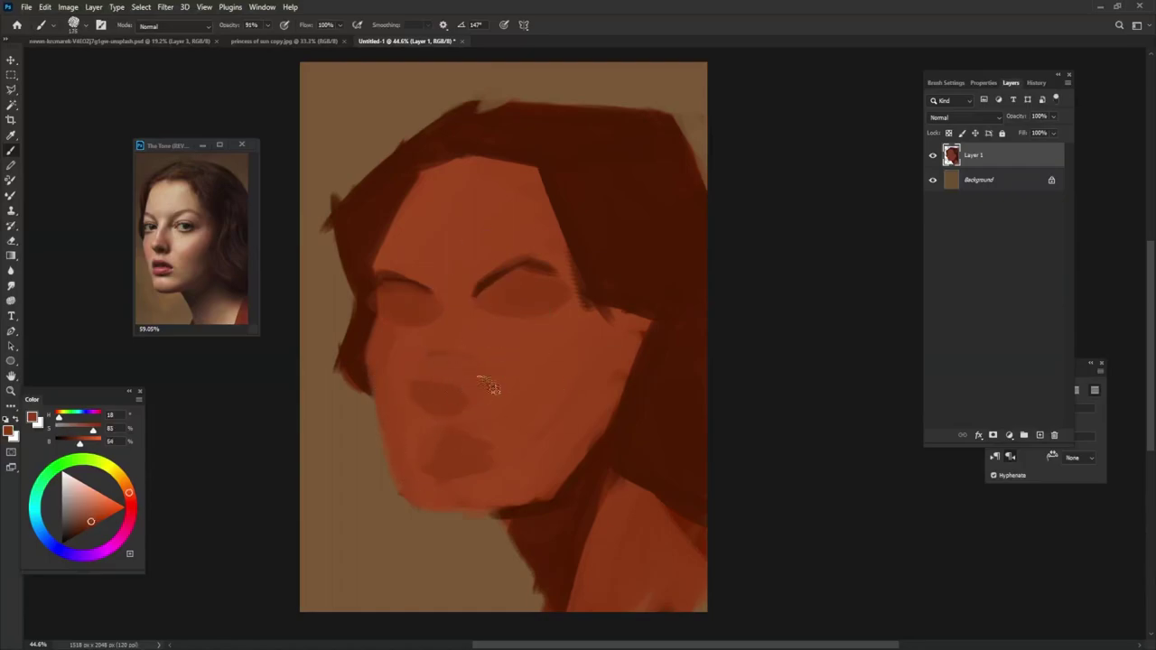
pyautogui.keyDown('alt'); pyautogui.click(486, 298); pyautogui.keyUp('alt')
pyautogui.moveTo(477, 288); pyautogui.dragTo(465, 345)
pyautogui.keyDown('alt'); pyautogui.click(500, 251); pyautogui.keyUp('alt')
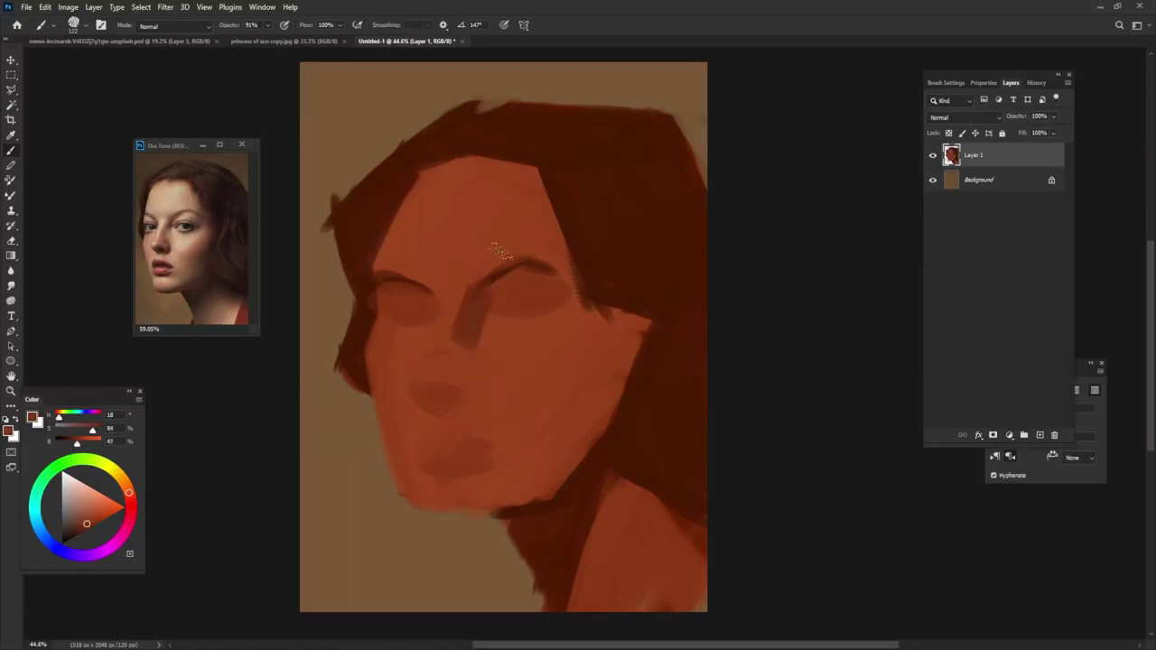
# At 100% opacity, paint a dark reddish stroke down the right cheek and skin over the brows.
pyautogui.press('0')
pyautogui.click(340, 29)
pyautogui.keyDown('alt'); pyautogui.click(483, 369); pyautogui.keyUp('alt')
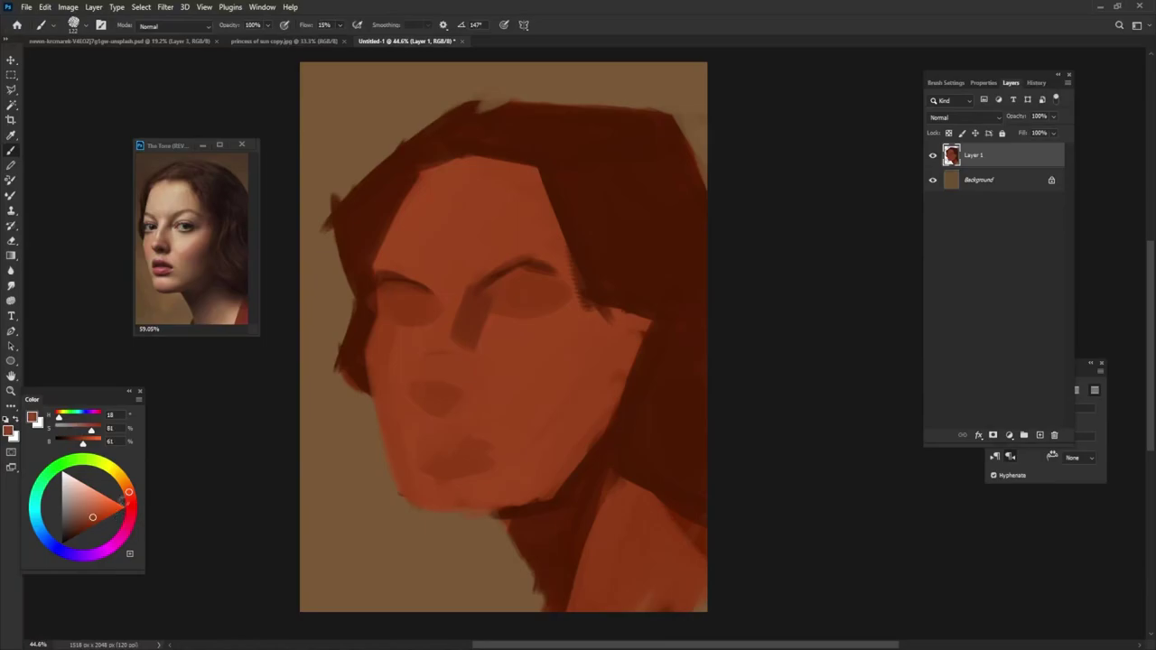
pyautogui.click(130, 501)
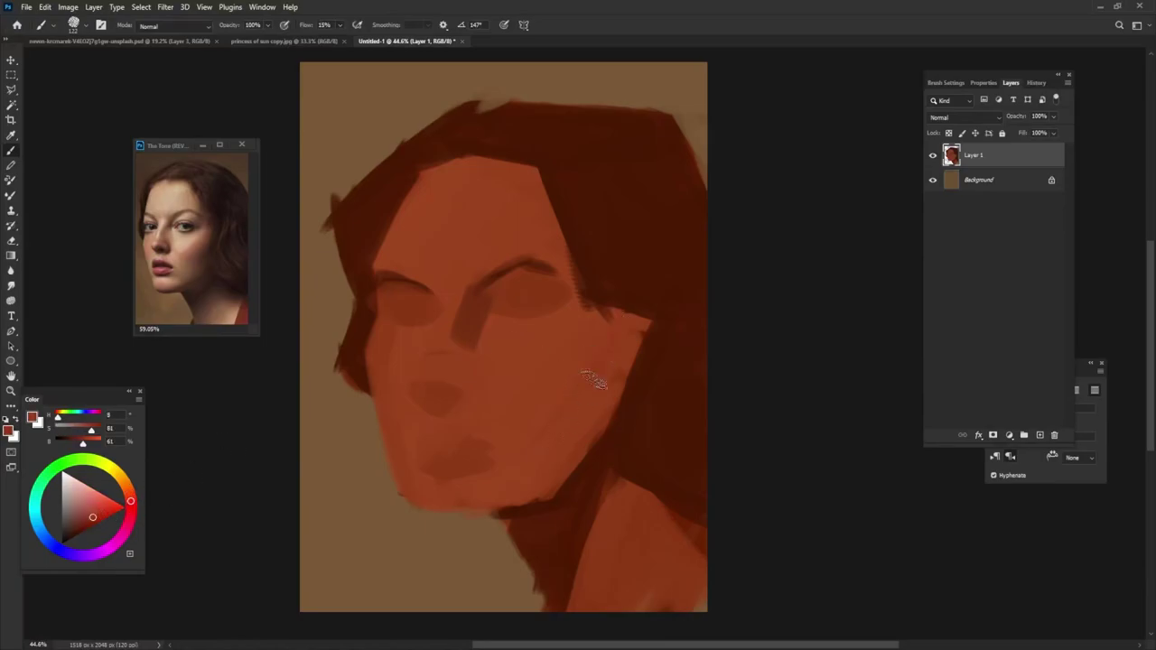
pyautogui.click(89, 524)
pyautogui.moveTo(609, 331); pyautogui.dragTo(547, 459)
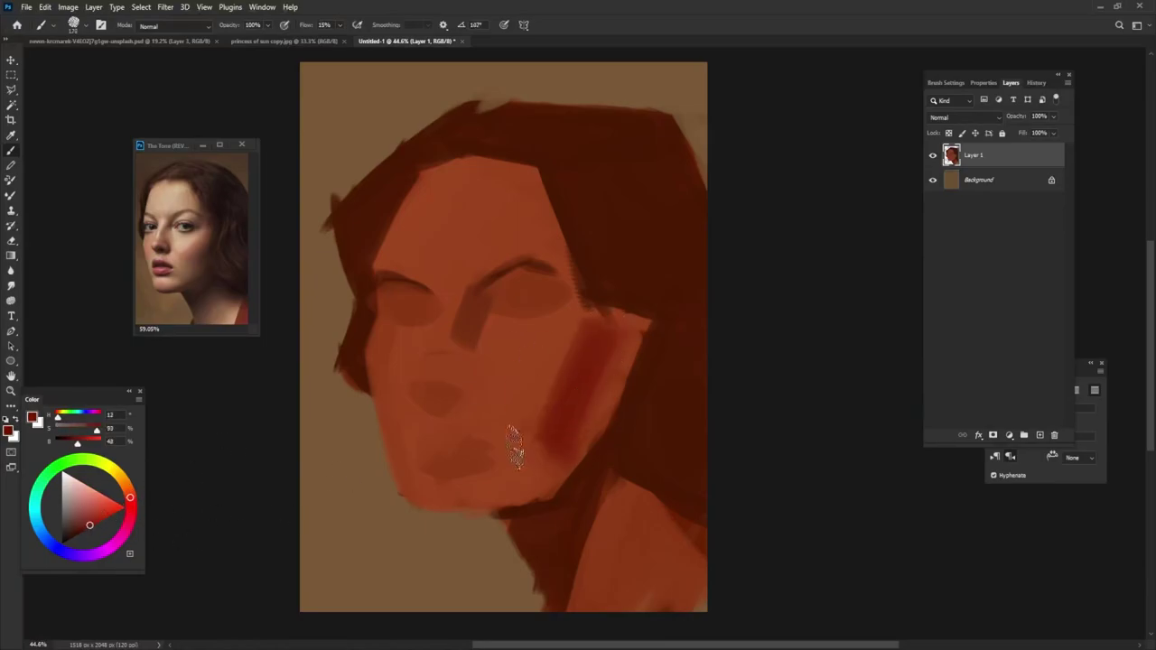
pyautogui.moveTo(513, 318)
pyautogui.mouseDown()
pyautogui.moveTo(569, 289)
pyautogui.moveTo(474, 266)
pyautogui.moveTo(460, 348)
pyautogui.mouseUp()
# Enlarge the brush to about 203 px and dab darker paint on the cheek.
pyautogui.keyDown('alt'); pyautogui.click(434, 271); pyautogui.keyUp('alt')
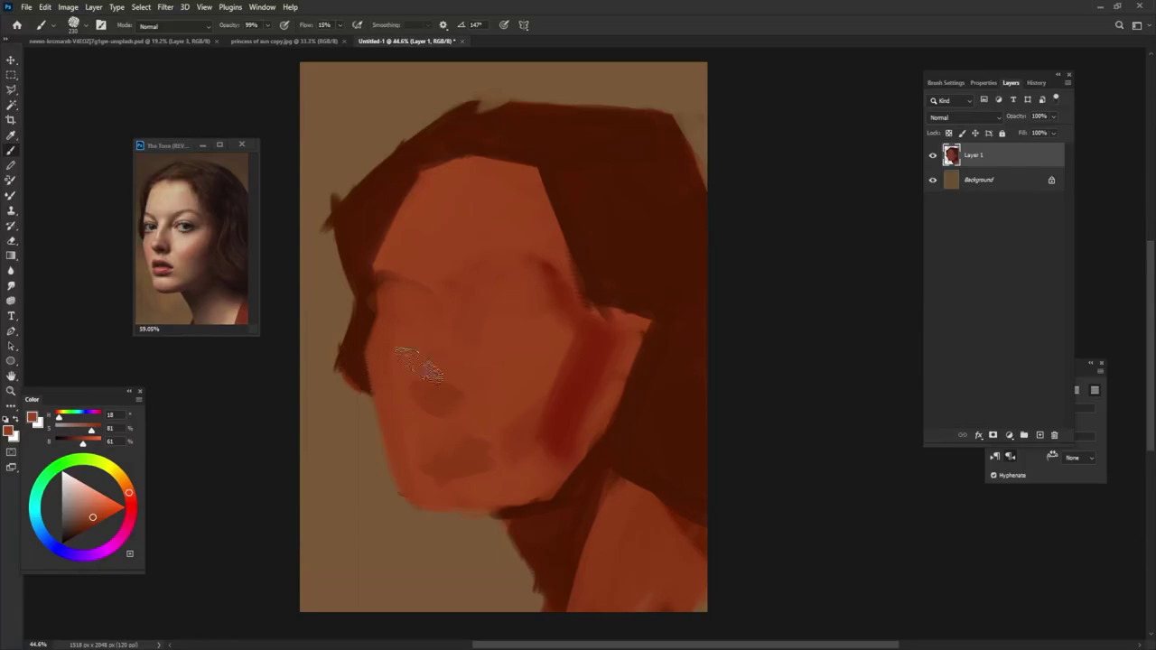
pyautogui.moveTo(433, 382); pyautogui.dragTo(423, 393)
pyautogui.click(434, 390)
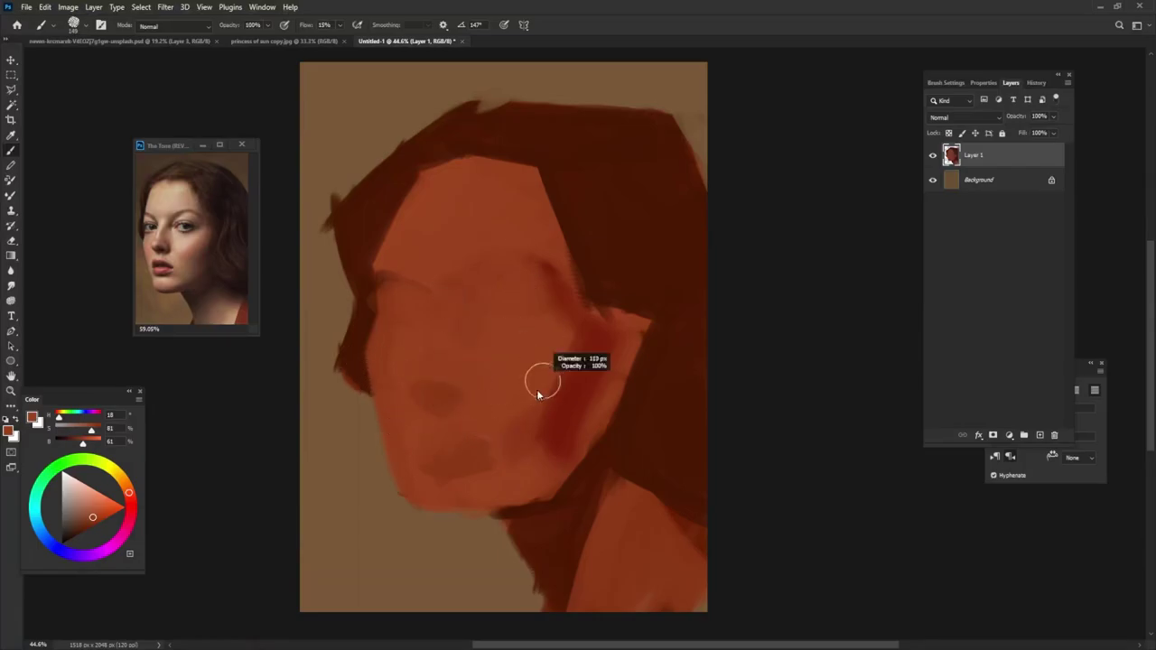
pyautogui.moveTo(533, 382); pyautogui.dragTo(519, 383)
pyautogui.keyDown('alt'); pyautogui.click(426, 400); pyautogui.keyUp('alt')
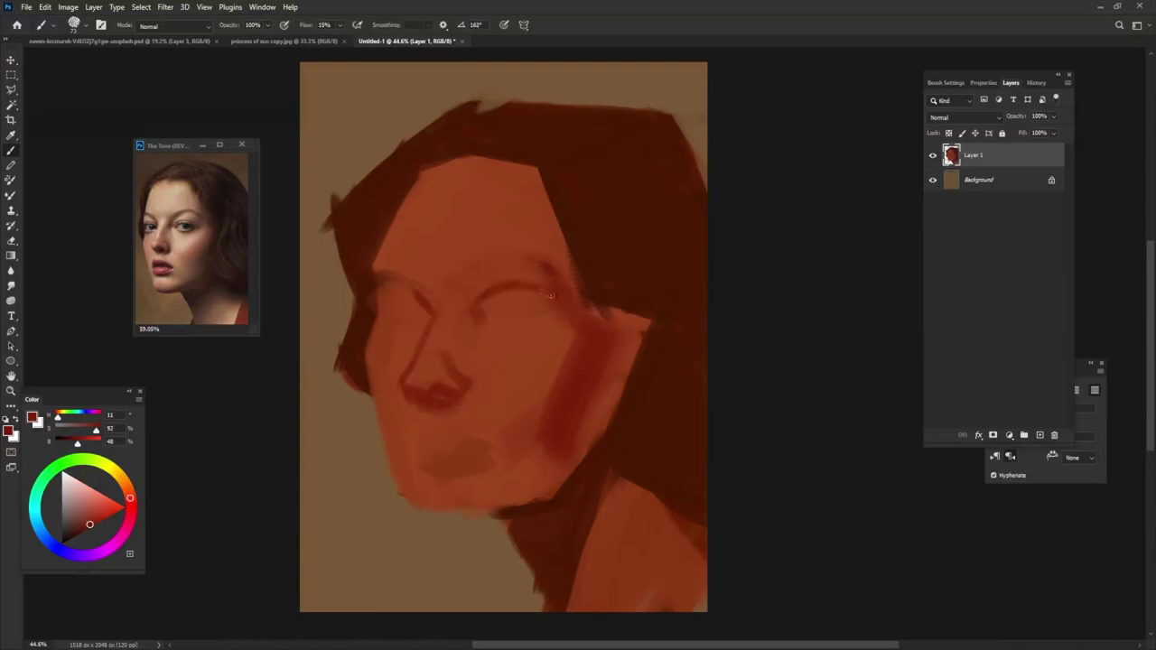
# Extend dark hair along the left hairline and right cheek edge, deepening the neck shadow.
pyautogui.keyDown('alt'); pyautogui.click(367, 201); pyautogui.keyUp('alt')
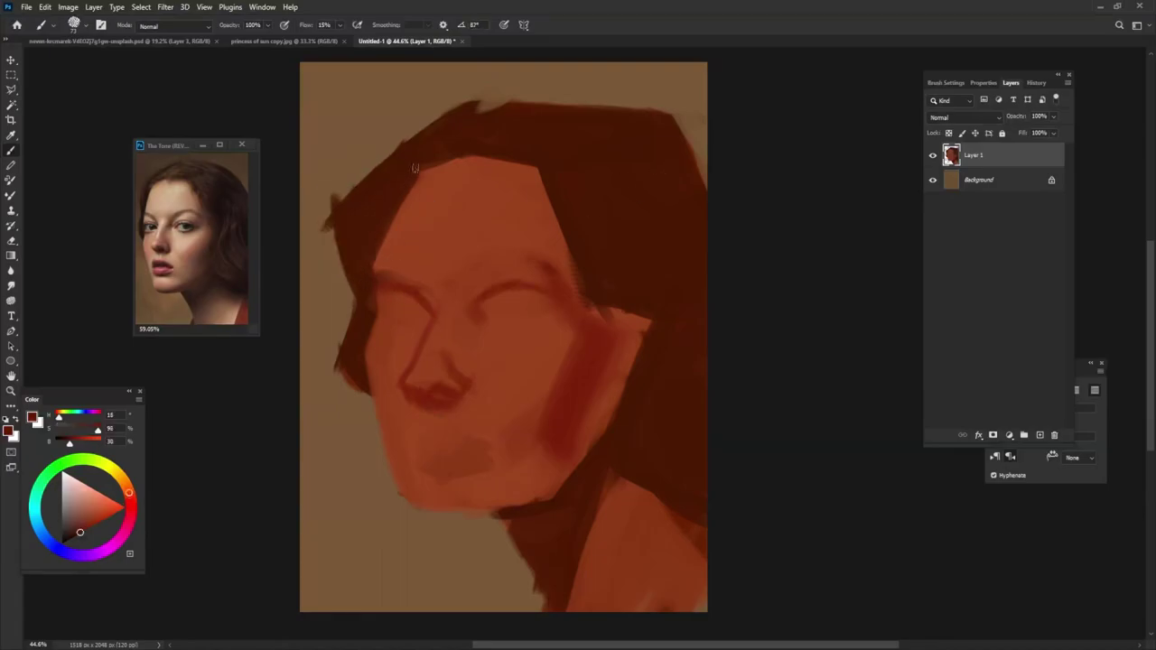
pyautogui.moveTo(378, 271)
pyautogui.mouseDown()
pyautogui.moveTo(407, 199)
pyautogui.moveTo(488, 158)
pyautogui.moveTo(528, 167)
pyautogui.mouseUp()
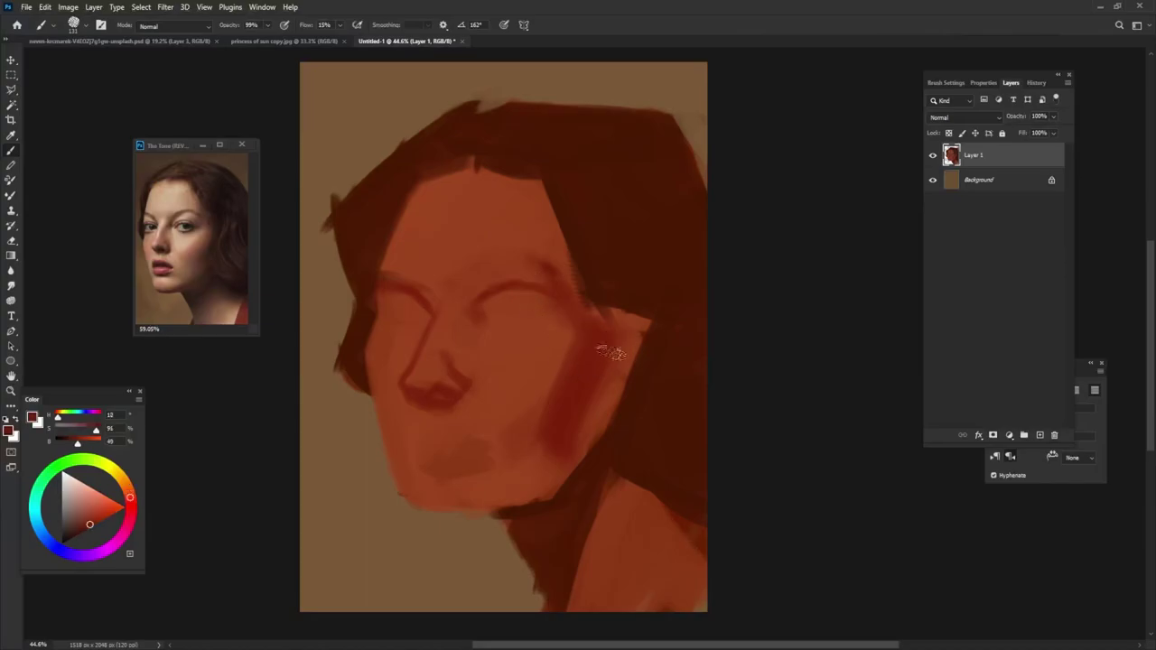
pyautogui.moveTo(637, 316)
pyautogui.mouseDown()
pyautogui.moveTo(624, 463)
pyautogui.moveTo(714, 533)
pyautogui.moveTo(650, 555)
pyautogui.moveTo(658, 620)
pyautogui.mouseUp()
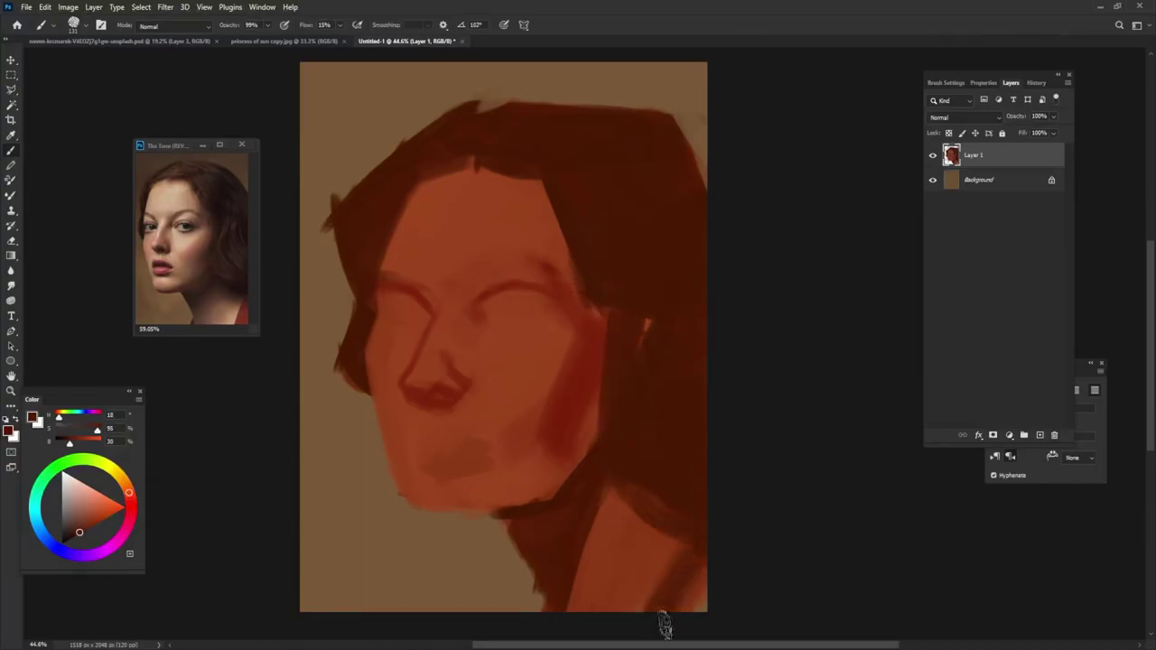
pyautogui.click(100, 523)
# With a smaller brush, darken both eye sockets and fill out the lips in deep red.
pyautogui.keyDown('alt'); pyautogui.rightClick(478, 304); pyautogui.keyUp('alt')
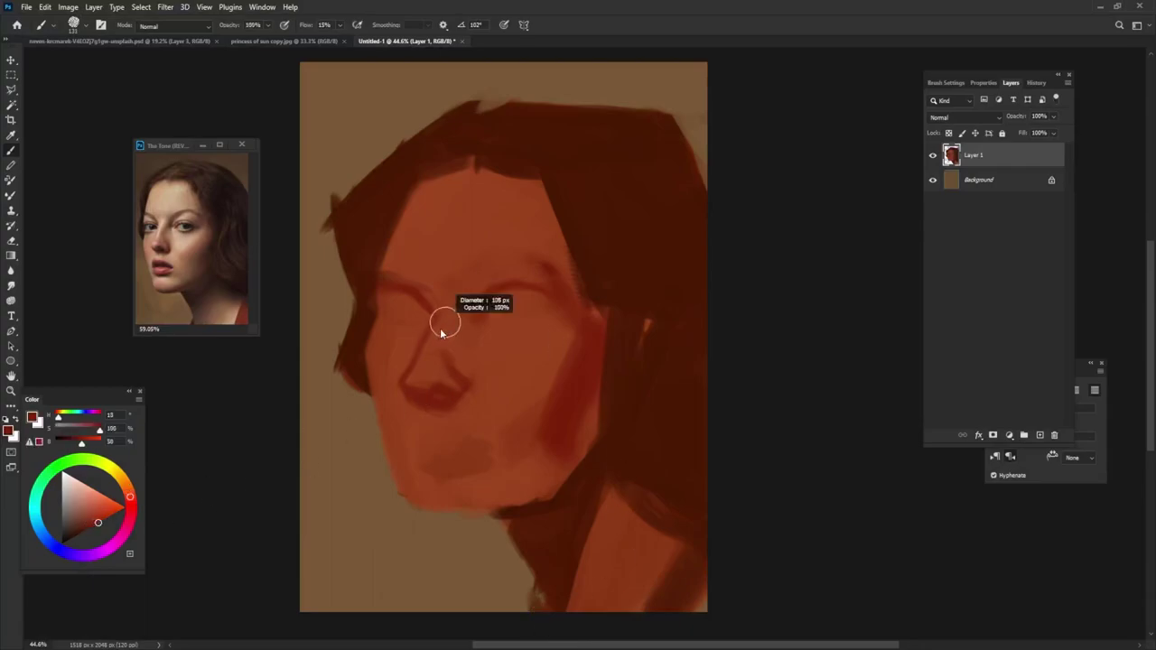
pyautogui.moveTo(130, 497); pyautogui.dragTo(131, 508)
pyautogui.click(88, 529)
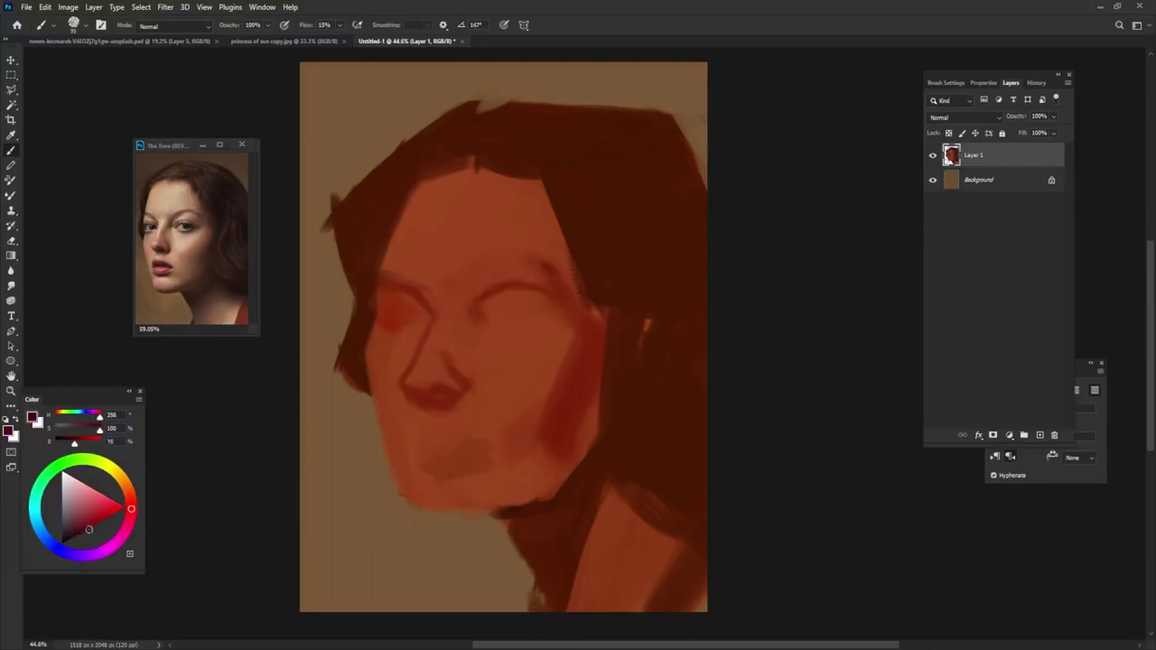
pyautogui.moveTo(404, 321); pyautogui.dragTo(392, 327)
pyautogui.moveTo(504, 322); pyautogui.dragTo(553, 309)
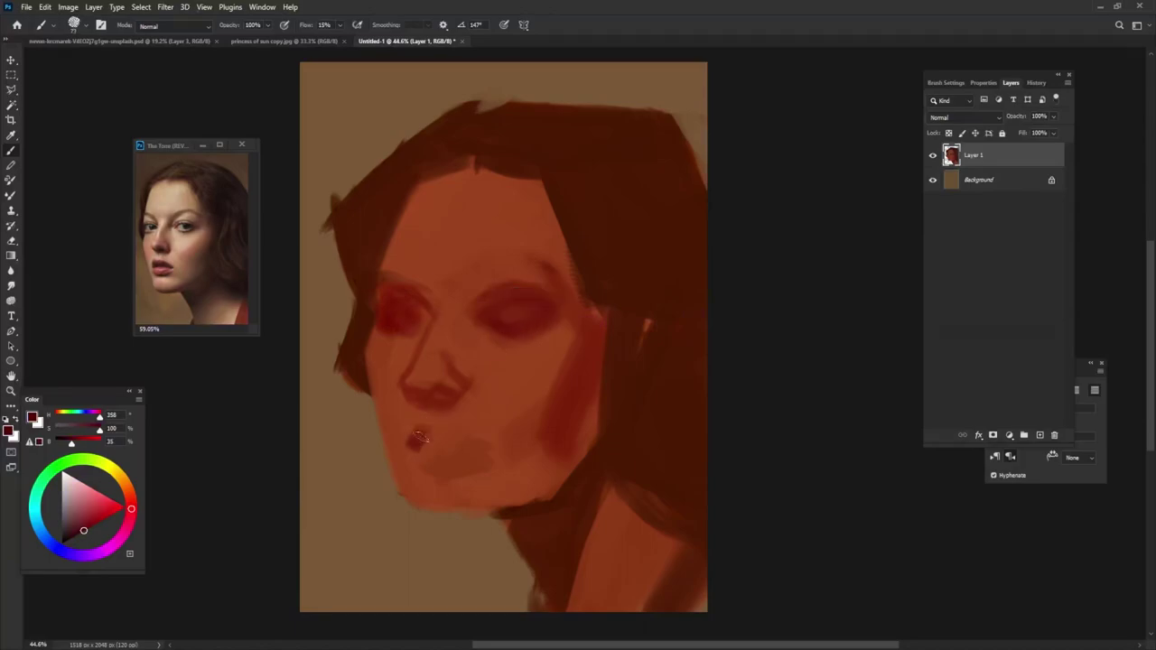
pyautogui.moveTo(455, 444); pyautogui.dragTo(420, 448)
# Paint pinkish highlights down the forehead, nose bridge and both eyelids.
pyautogui.keyDown('alt'); pyautogui.click(436, 262); pyautogui.keyUp('alt')
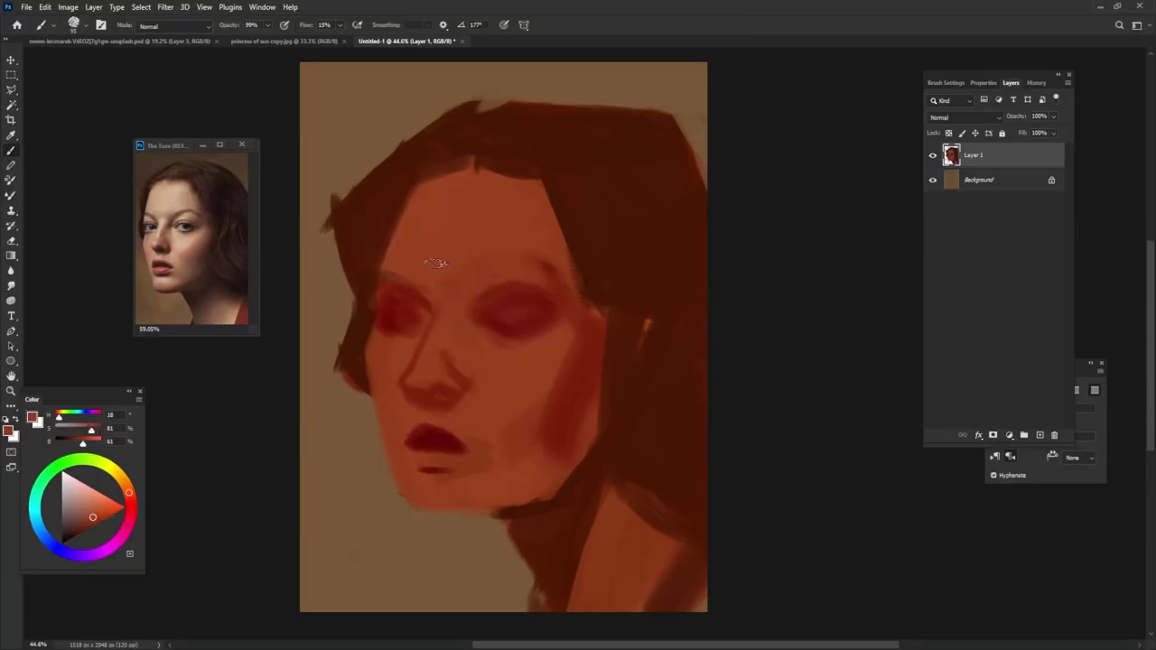
pyautogui.moveTo(117, 492); pyautogui.dragTo(101, 510)
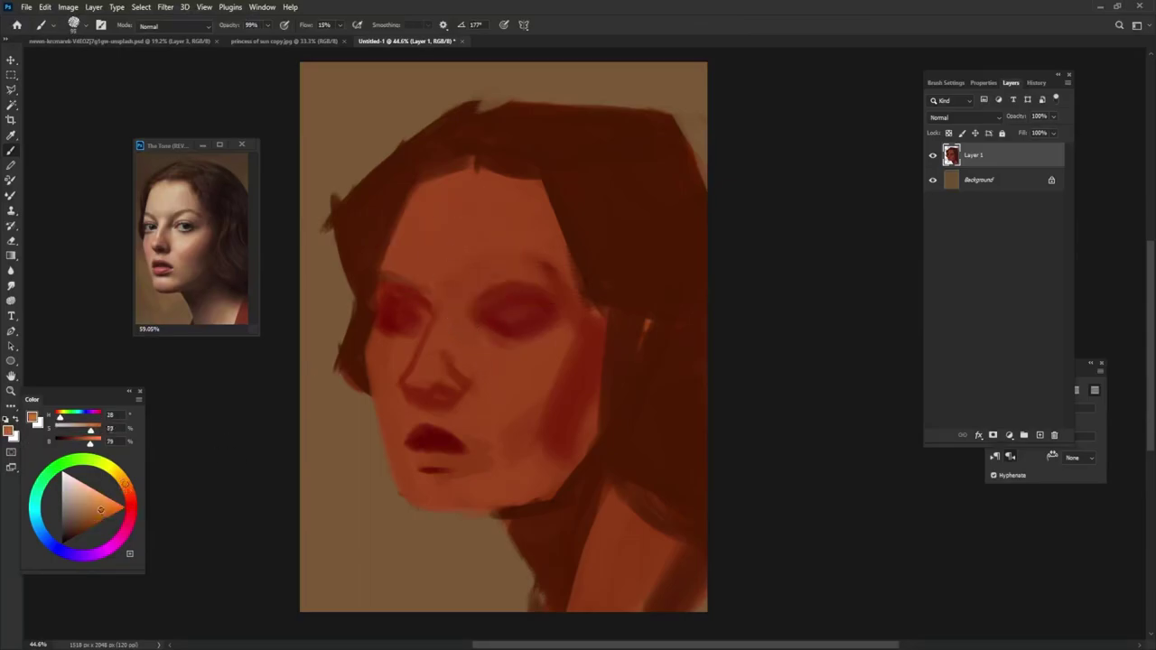
pyautogui.click(128, 493)
pyautogui.click(96, 498)
pyautogui.moveTo(470, 204)
pyautogui.mouseDown()
pyautogui.moveTo(448, 271)
pyautogui.moveTo(470, 266)
pyautogui.mouseUp()
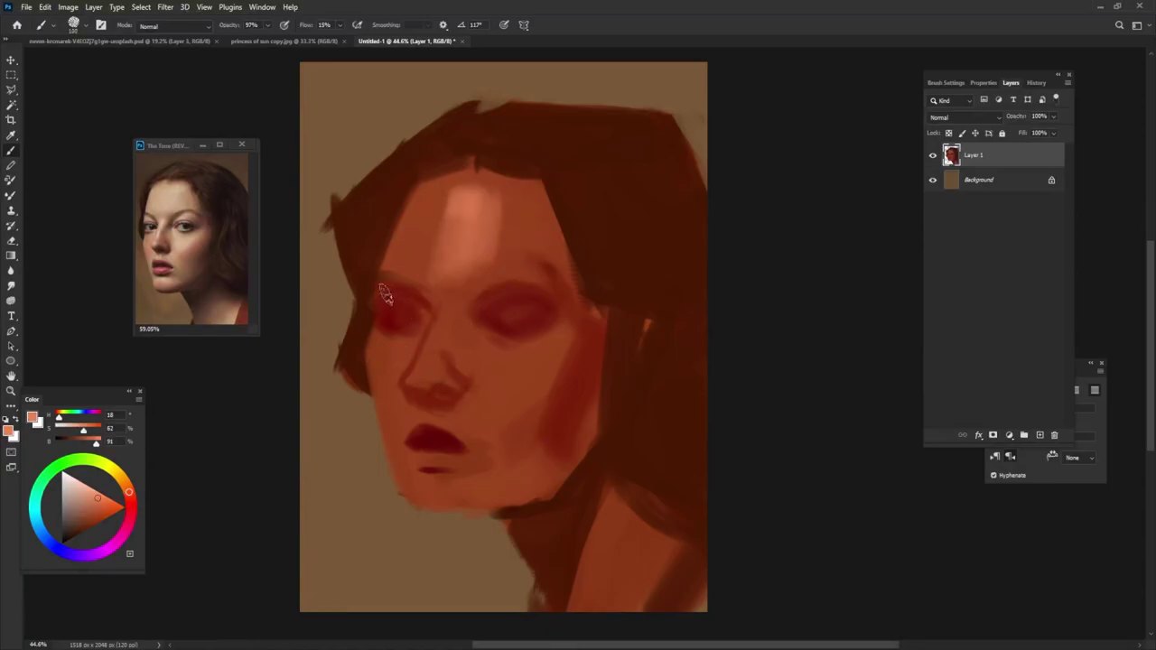
pyautogui.moveTo(381, 291); pyautogui.dragTo(411, 297)
pyautogui.moveTo(483, 300); pyautogui.dragTo(551, 297)
pyautogui.moveTo(505, 339); pyautogui.dragTo(436, 359)
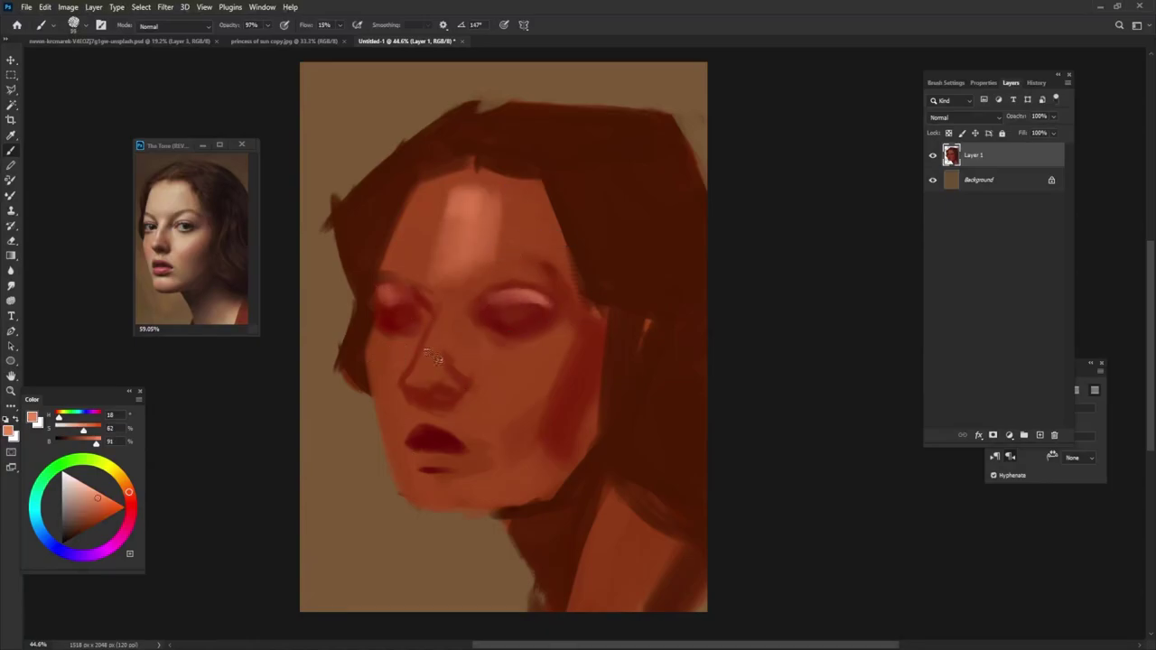
pyautogui.moveTo(442, 311); pyautogui.dragTo(424, 362)
# Shade the left side of the nose with a deeper red.
pyautogui.keyDown('alt'); pyautogui.click(488, 319); pyautogui.keyUp('alt')
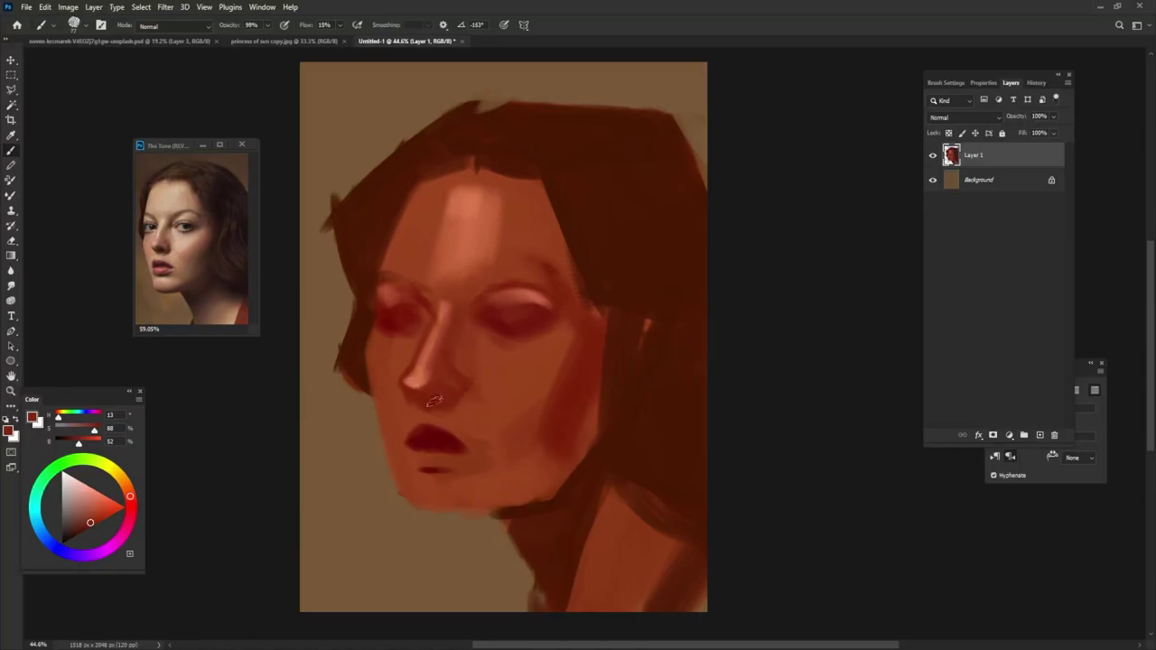
pyautogui.keyDown('alt'); pyautogui.click(442, 385); pyautogui.keyUp('alt')
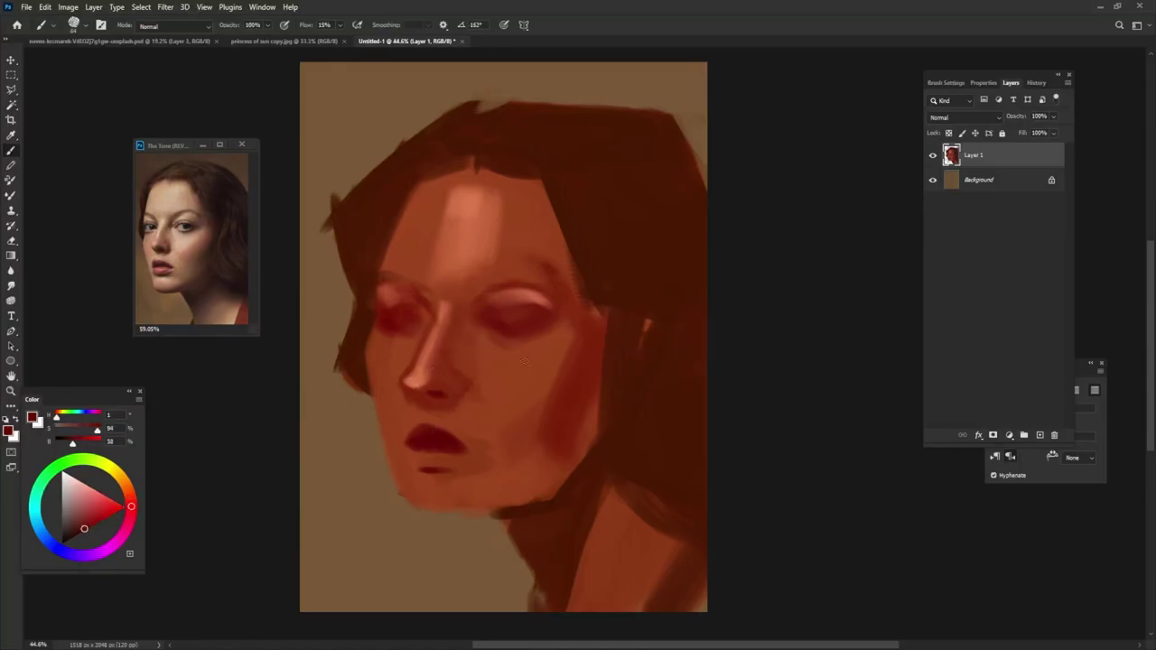
pyautogui.keyDown('alt'); pyautogui.click(452, 369); pyautogui.keyUp('alt')
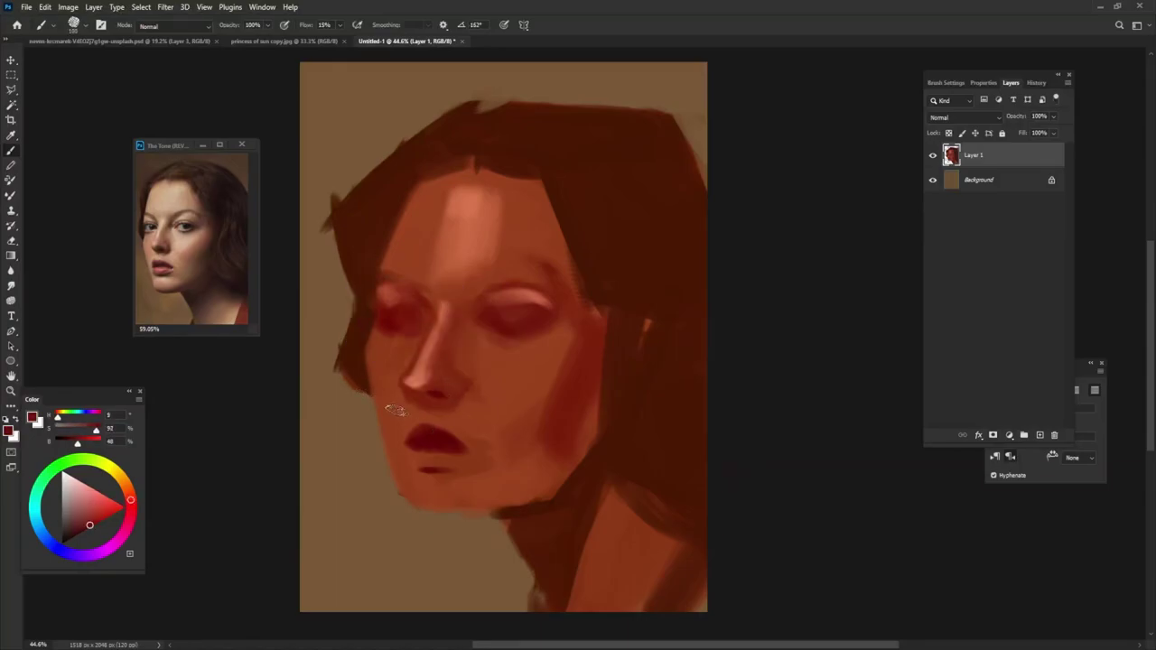
pyautogui.moveTo(382, 394); pyautogui.dragTo(420, 397)
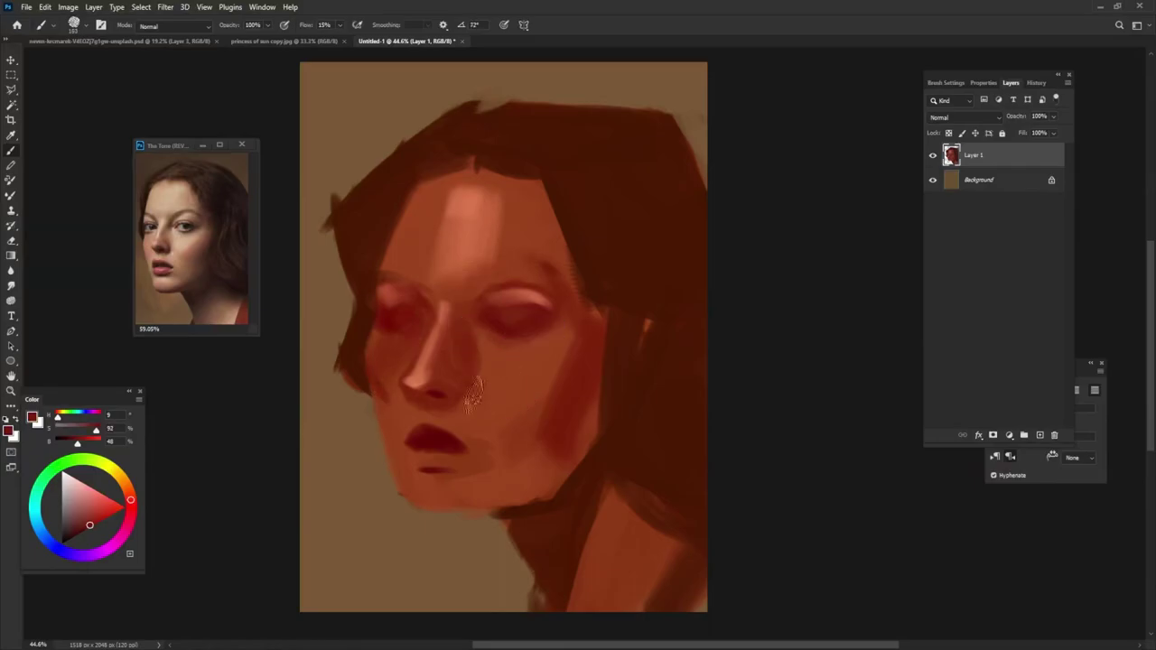
# Lighten the nose bridge, right upper lid, cheek beside the nose and nostril area.
pyautogui.keyDown('alt'); pyautogui.click(474, 393); pyautogui.keyUp('alt')
pyautogui.keyDown('alt'); pyautogui.click(446, 298); pyautogui.keyUp('alt')
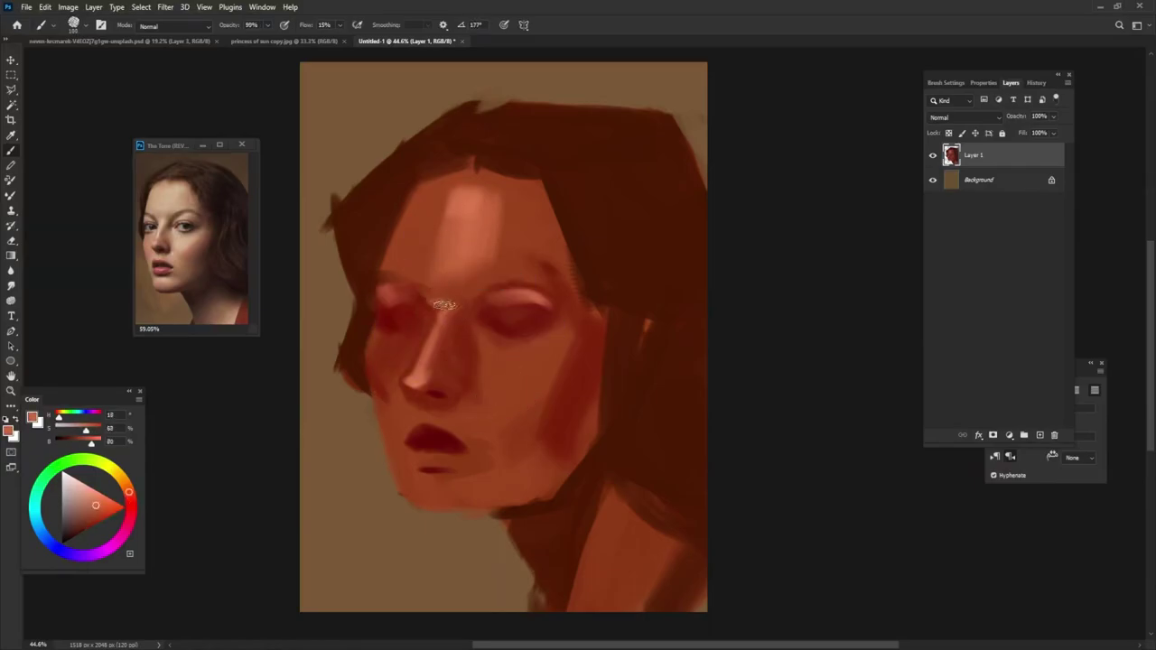
pyautogui.moveTo(474, 329); pyautogui.dragTo(461, 348)
pyautogui.moveTo(479, 307); pyautogui.dragTo(551, 309)
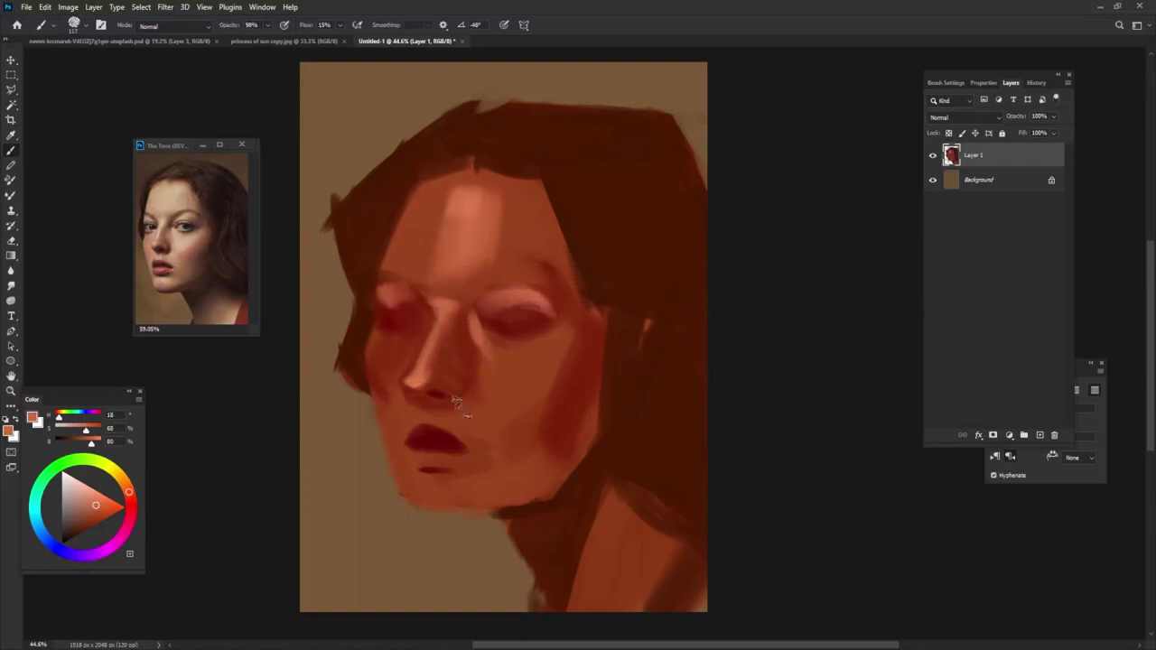
pyautogui.moveTo(503, 361); pyautogui.dragTo(461, 434)
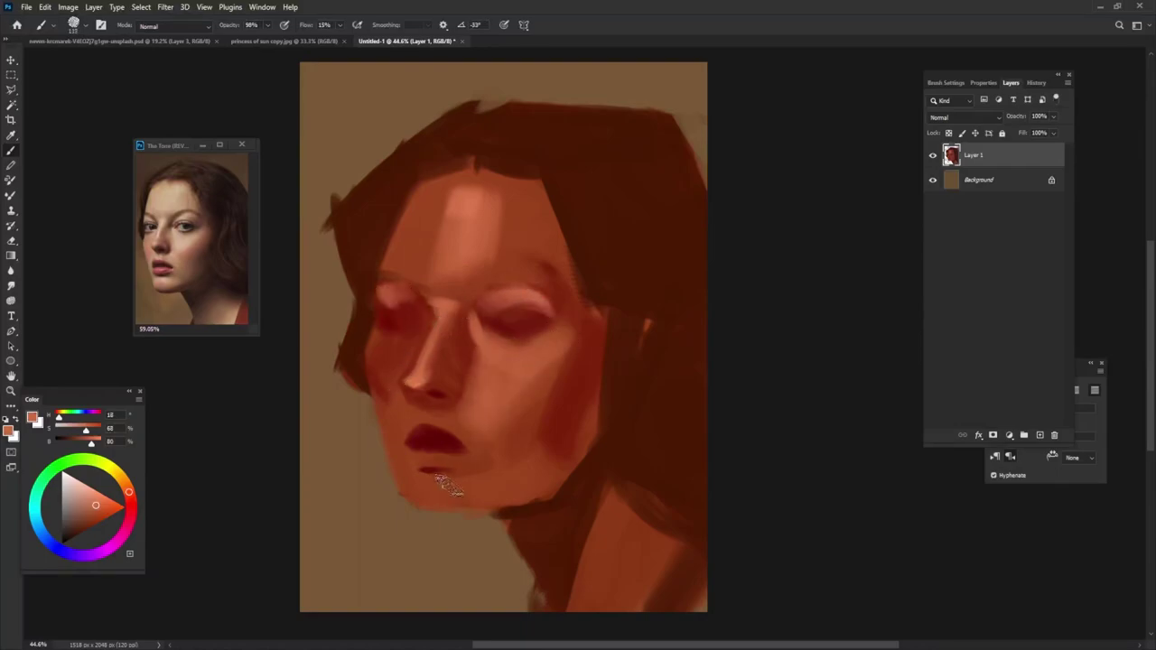
pyautogui.moveTo(384, 397)
pyautogui.mouseDown()
pyautogui.moveTo(402, 434)
pyautogui.moveTo(418, 408)
pyautogui.moveTo(478, 397)
pyautogui.moveTo(447, 424)
pyautogui.mouseUp()
# Sample nostril, skin and lip colours, resize the brush and lighten around the lips.
pyautogui.keyDown('alt'); pyautogui.click(431, 390); pyautogui.keyUp('alt')
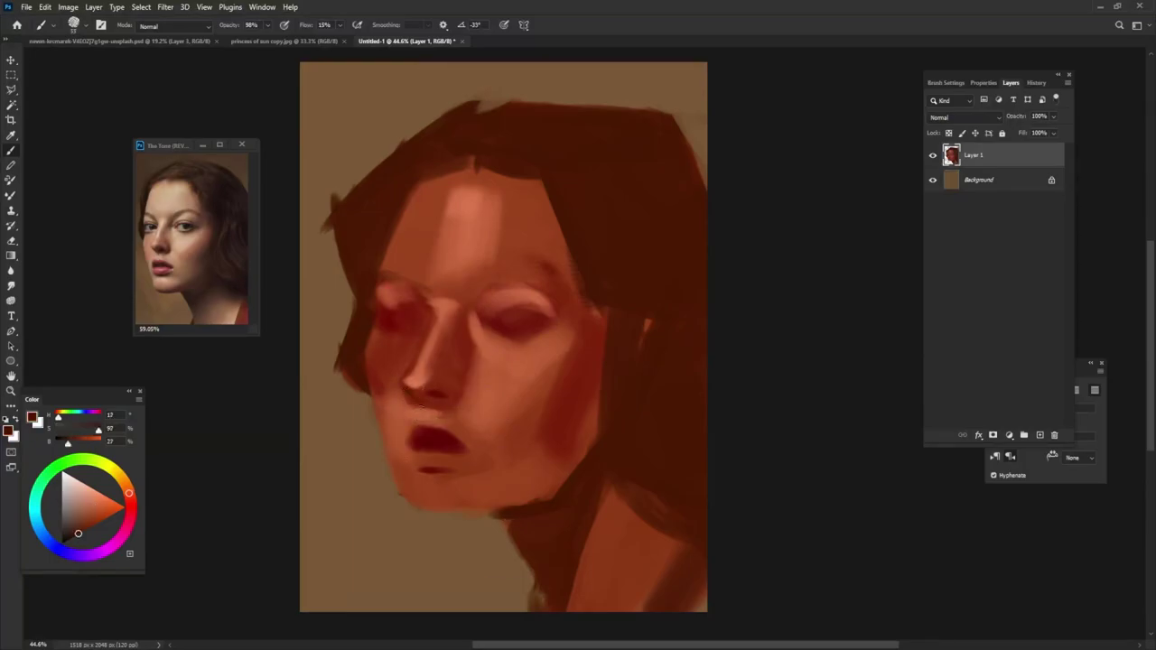
pyautogui.keyDown('alt'); pyautogui.click(452, 393); pyautogui.keyUp('alt')
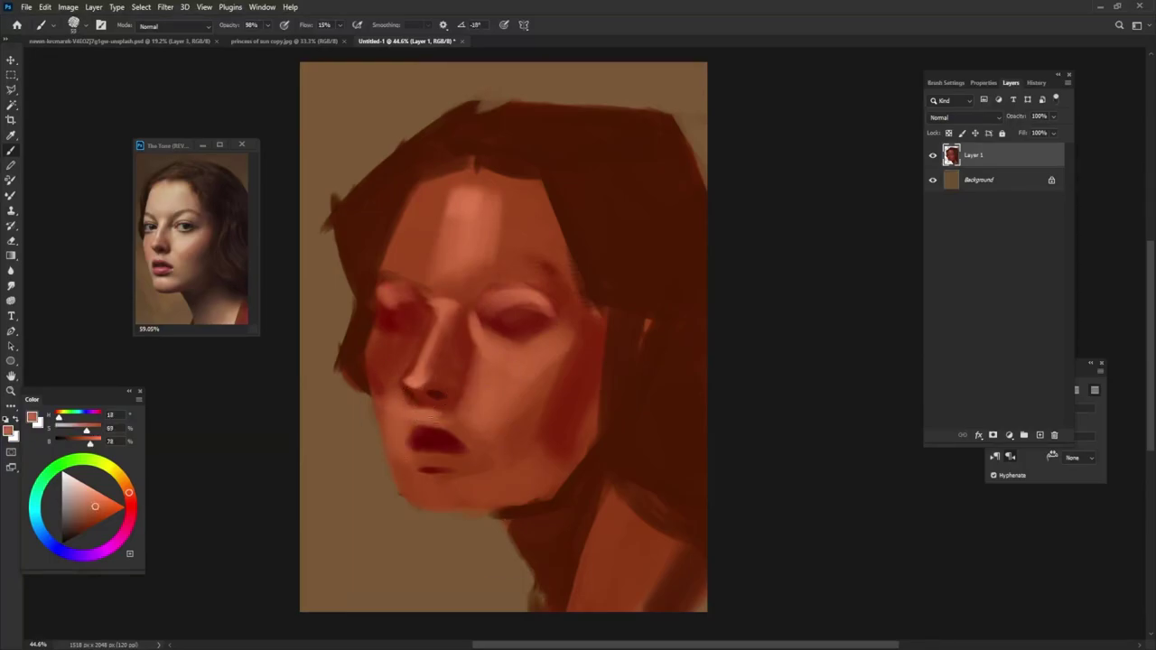
pyautogui.keyDown('alt'); pyautogui.click(452, 443); pyautogui.keyUp('alt')
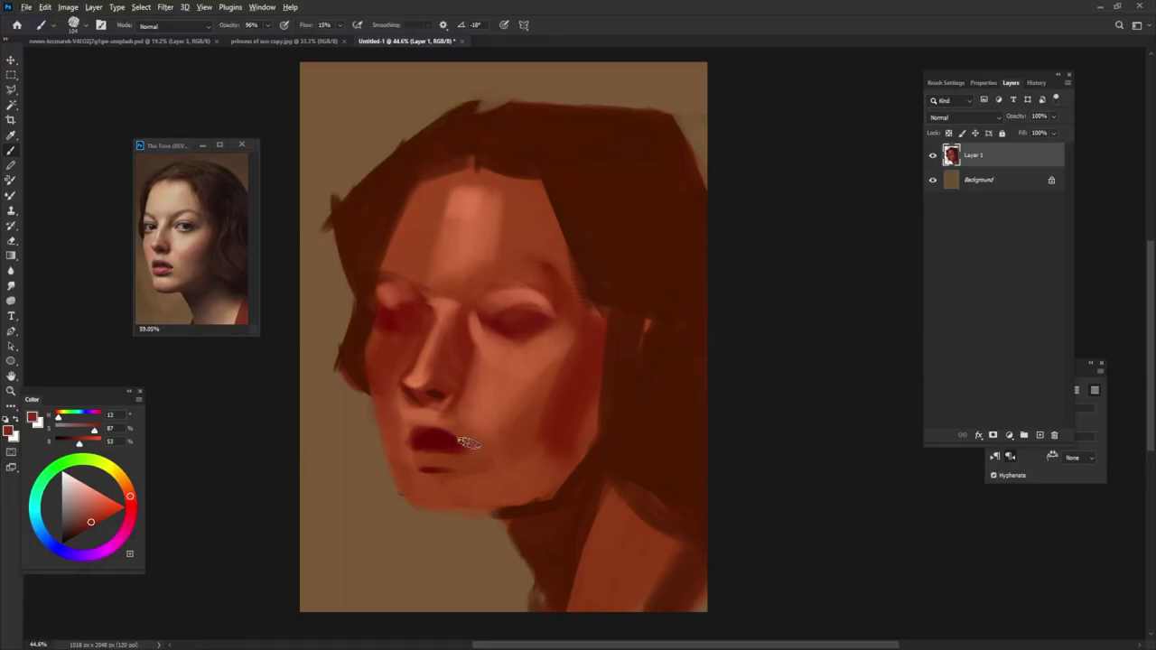
pyautogui.keyDown('alt'); pyautogui.rightClick(432, 438); pyautogui.keyUp('alt')
pyautogui.keyDown('alt'); pyautogui.click(458, 430); pyautogui.keyUp('alt')
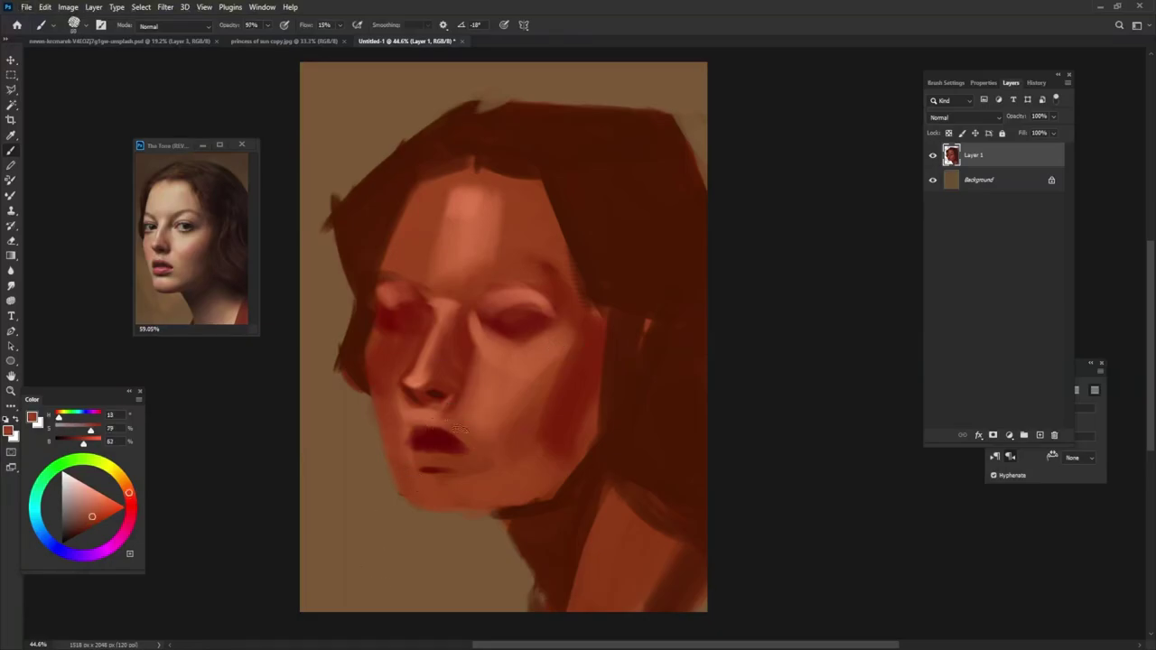
# Darken beside the nostril, alternately sampling salmon skin and dark red tones.
pyautogui.keyDown('alt'); pyautogui.click(460, 402); pyautogui.keyUp('alt')
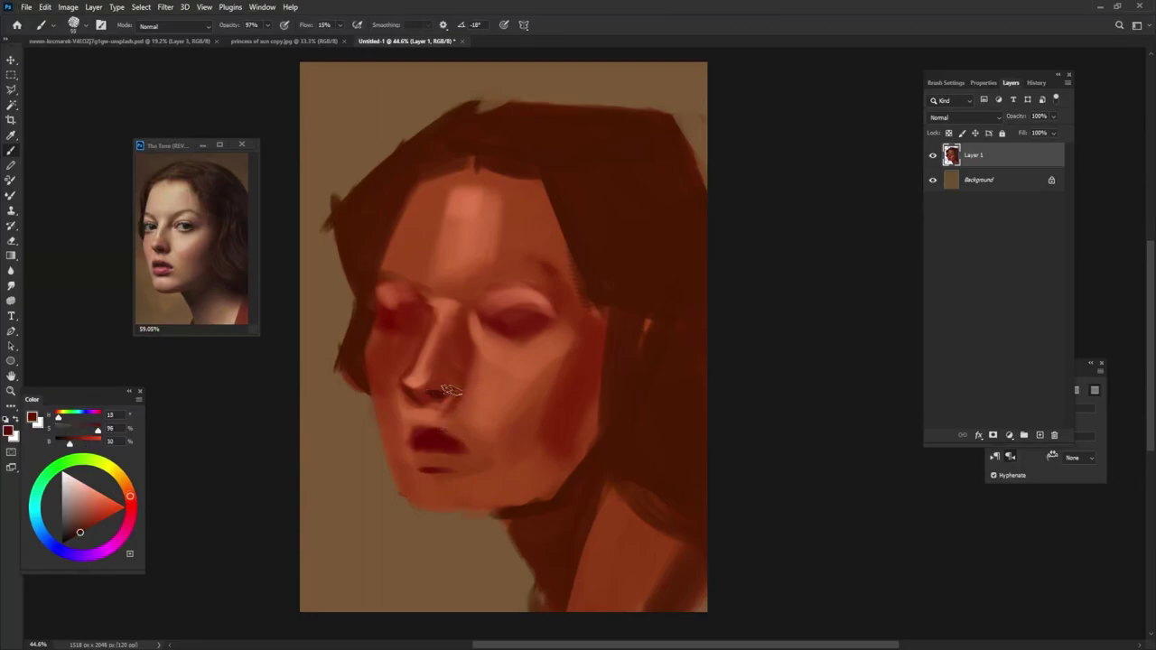
pyautogui.moveTo(454, 395)
pyautogui.mouseDown()
pyautogui.moveTo(448, 403)
pyautogui.moveTo(451, 384)
pyautogui.mouseUp()
pyautogui.keyDown('alt'); pyautogui.click(443, 384); pyautogui.keyUp('alt')
pyautogui.keyDown('alt'); pyautogui.click(424, 425); pyautogui.keyUp('alt')
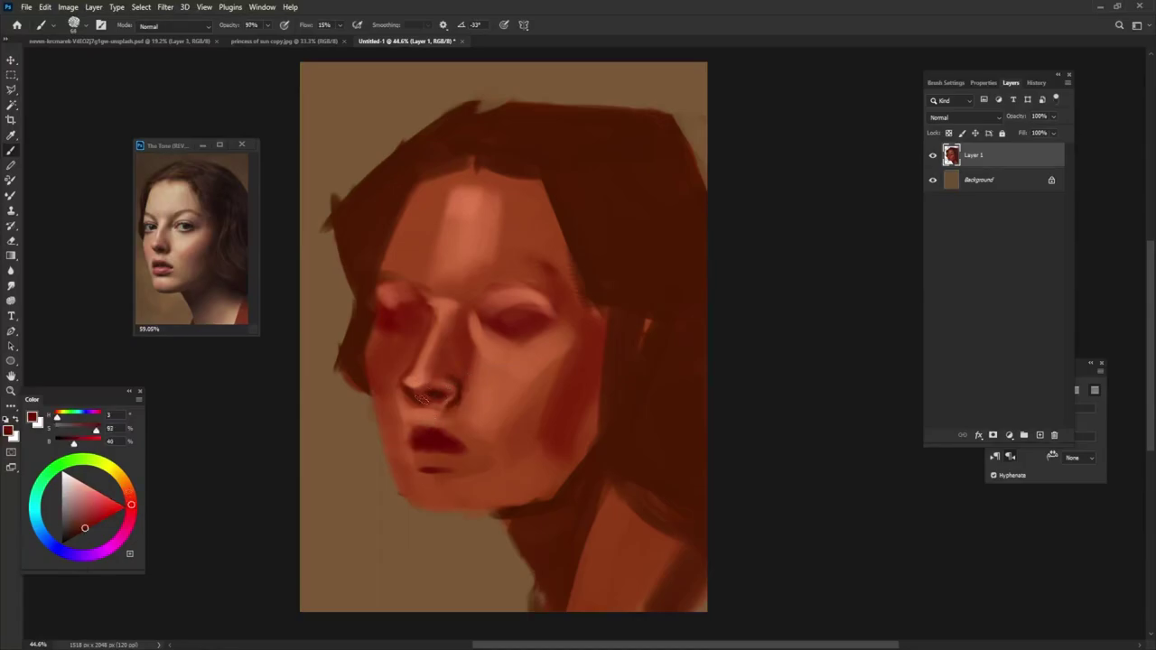
pyautogui.keyDown('alt'); pyautogui.click(402, 411); pyautogui.keyUp('alt')
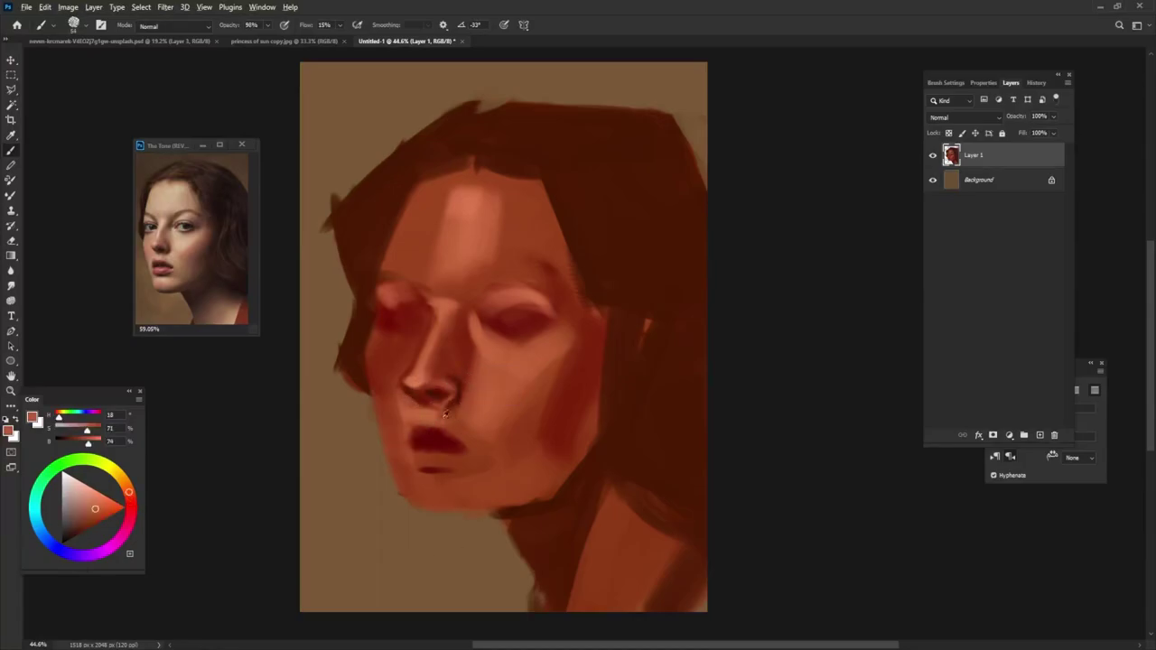
pyautogui.keyDown('alt'); pyautogui.click(436, 378); pyautogui.keyUp('alt')
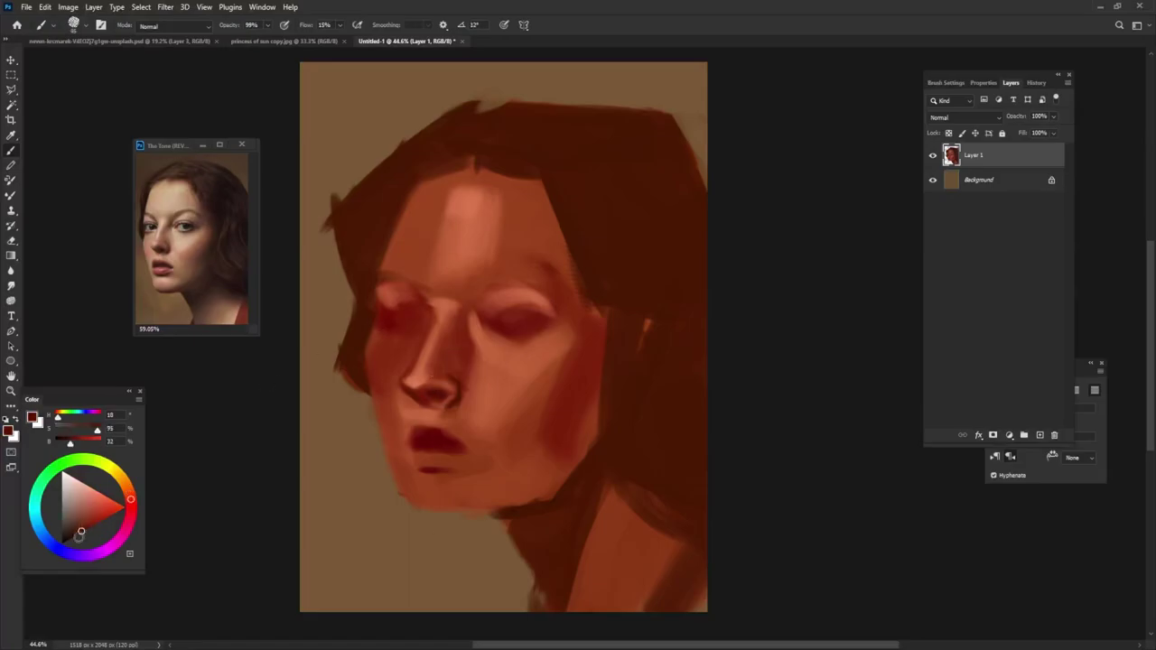
# Darken the left eye corner and line the right upper lid in near-black red.
pyautogui.moveTo(78, 535); pyautogui.dragTo(71, 538)
pyautogui.moveTo(388, 314); pyautogui.dragTo(406, 319)
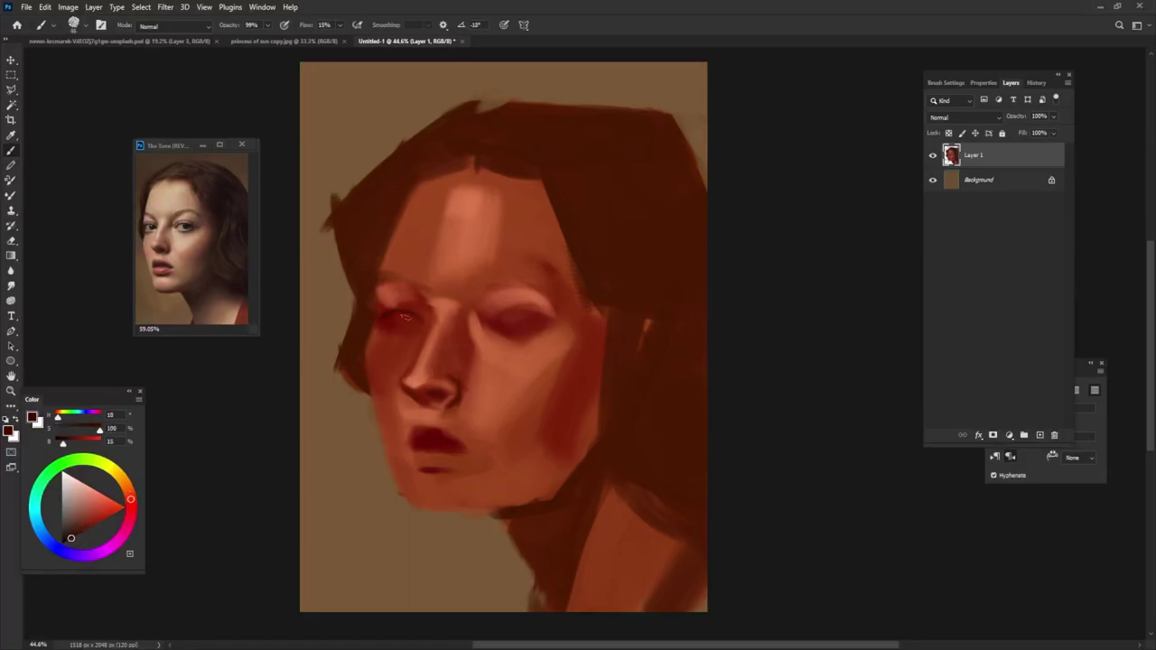
pyautogui.moveTo(531, 321); pyautogui.dragTo(505, 315)
pyautogui.keyDown('alt'); pyautogui.click(491, 314); pyautogui.keyUp('alt')
pyautogui.moveTo(524, 309); pyautogui.dragTo(505, 305)
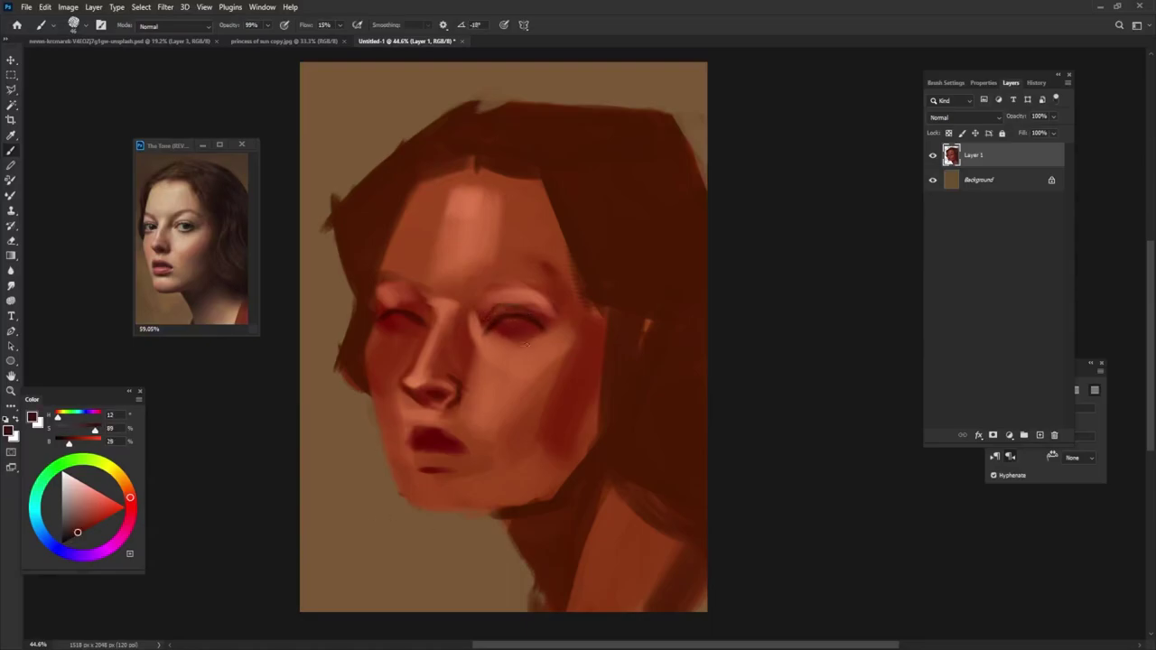
# Define the left upper lid, darken the right inner corner and draw the right brow line.
pyautogui.moveTo(397, 308); pyautogui.dragTo(412, 302)
pyautogui.moveTo(426, 299); pyautogui.dragTo(412, 289)
pyautogui.moveTo(482, 296); pyautogui.dragTo(468, 313)
pyautogui.keyDown('alt'); pyautogui.click(581, 219); pyautogui.keyUp('alt')
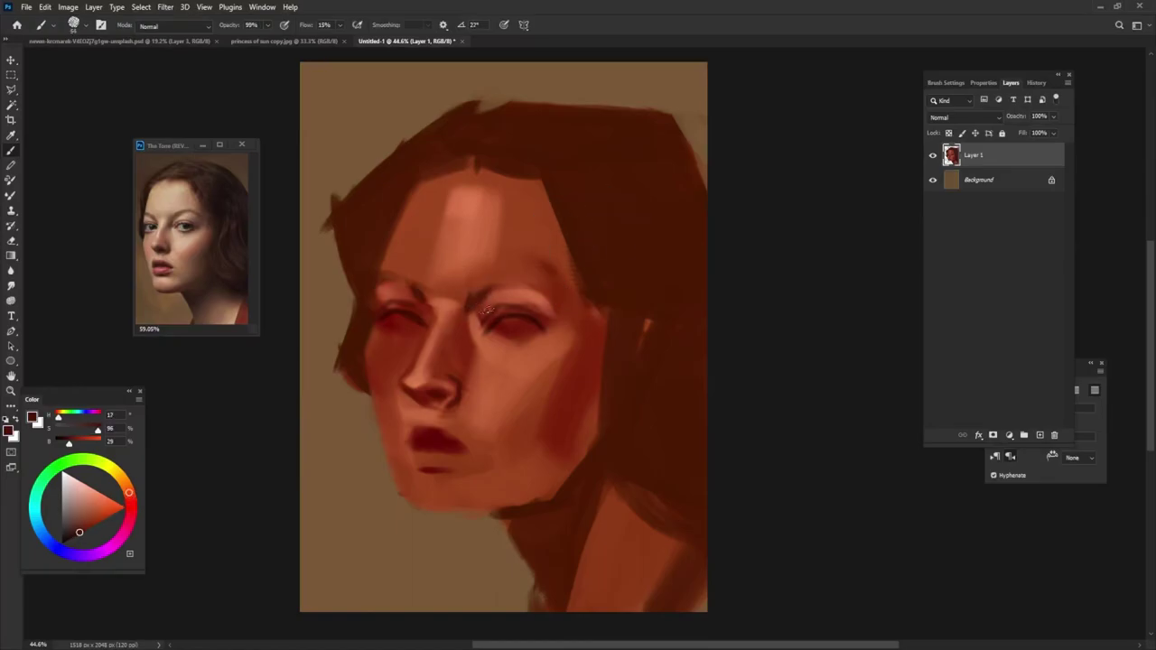
pyautogui.moveTo(475, 295); pyautogui.dragTo(522, 280)
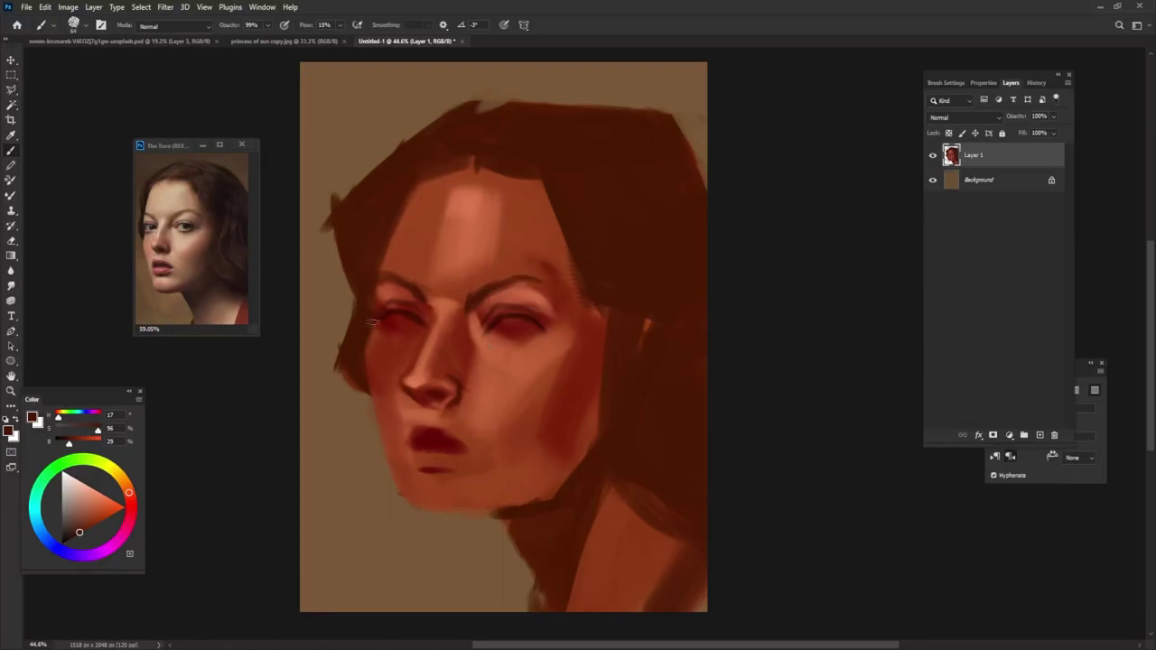
# Sample a light salmon skin tone and rotate the brush tip angle.
pyautogui.keyDown('alt'); pyautogui.click(384, 283); pyautogui.keyUp('alt')
pyautogui.keyDown('alt'); pyautogui.click(472, 215); pyautogui.keyUp('alt')
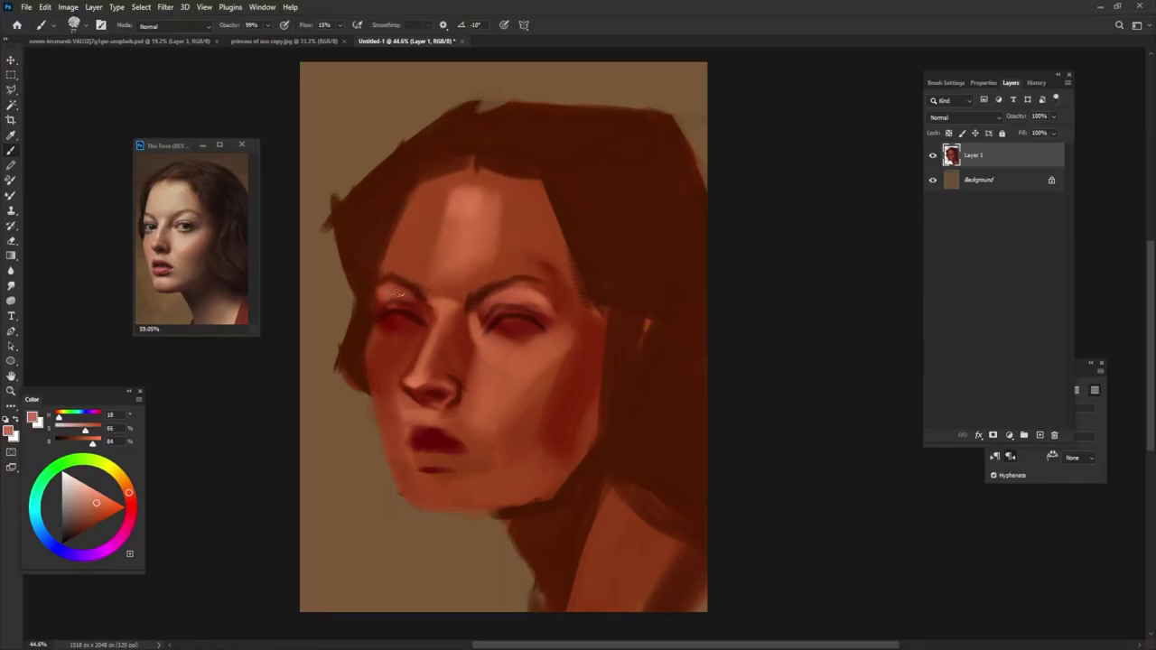
pyautogui.hotkey('shift', 'Left')
pyautogui.hotkey('shift', 'Left')
pyautogui.hotkey('shift', 'Left')
pyautogui.hotkey('shift', 'Right')
pyautogui.hotkey('shift', 'Right')
pyautogui.hotkey('shift', 'Right')
# Sample a light pink and paint a highlight on the nose tip at slightly lower opacity.
pyautogui.press('0')
pyautogui.keyDown('alt'); pyautogui.click(480, 312); pyautogui.keyUp('alt')
pyautogui.hotkey('shift', 'Left')
pyautogui.hotkey('shift', 'Left')
pyautogui.hotkey('shift', 'Left')
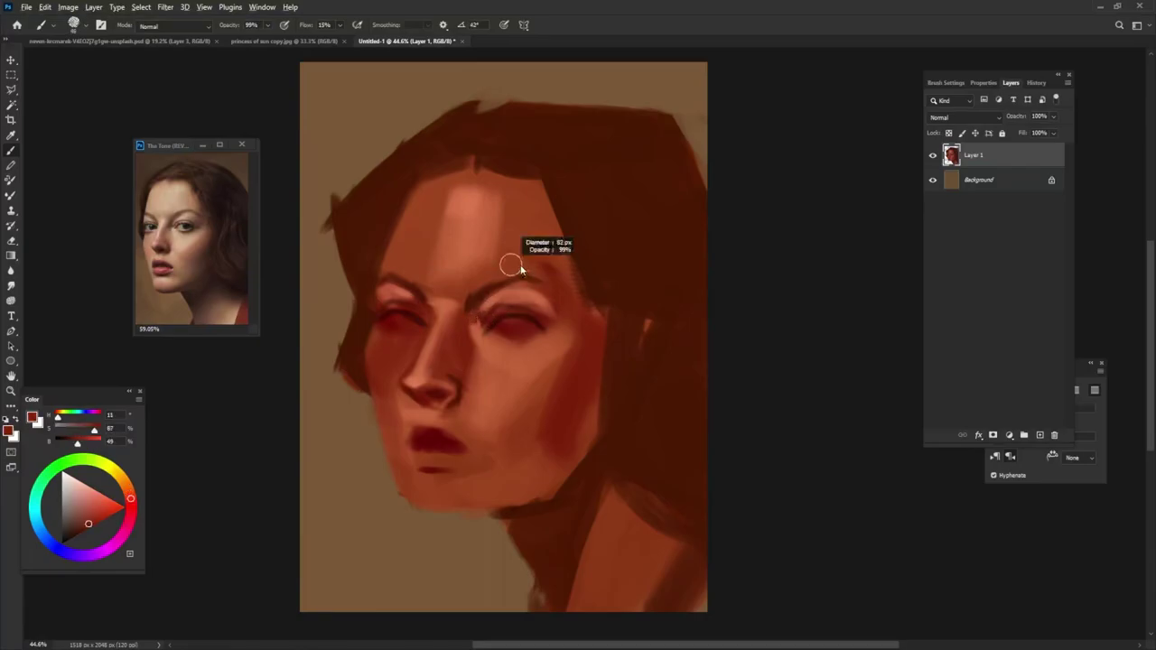
pyautogui.keyDown('alt'); pyautogui.click(404, 370); pyautogui.keyUp('alt')
pyautogui.press('0')
pyautogui.press('9')
pyautogui.press('9')
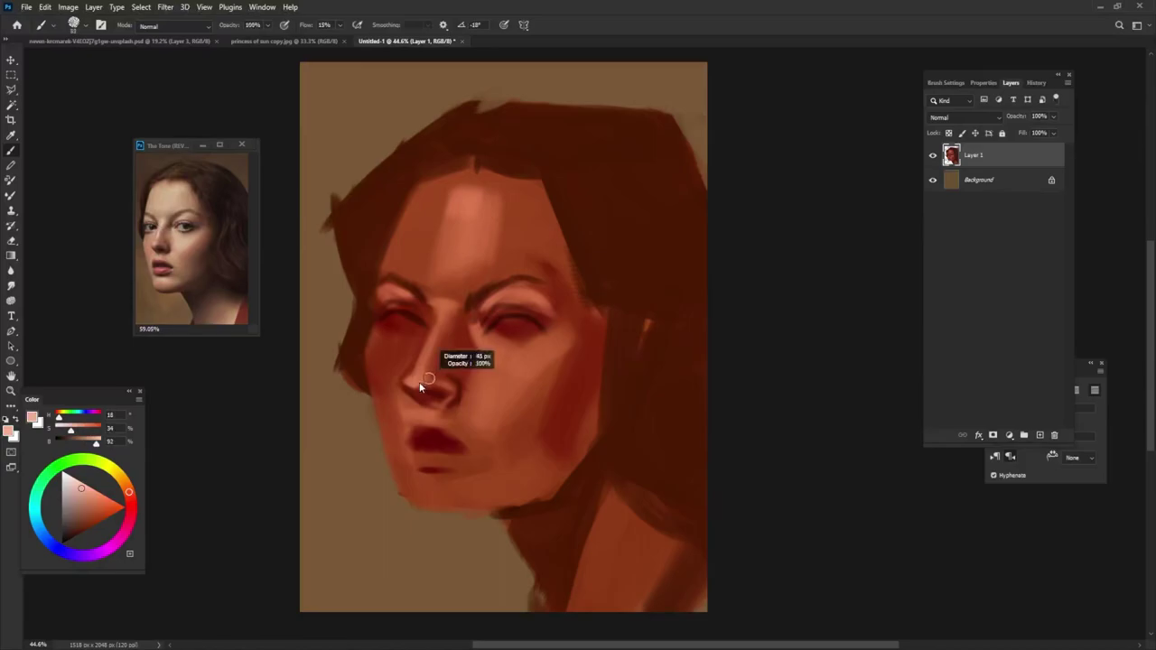
pyautogui.moveTo(414, 380); pyautogui.dragTo(427, 383)
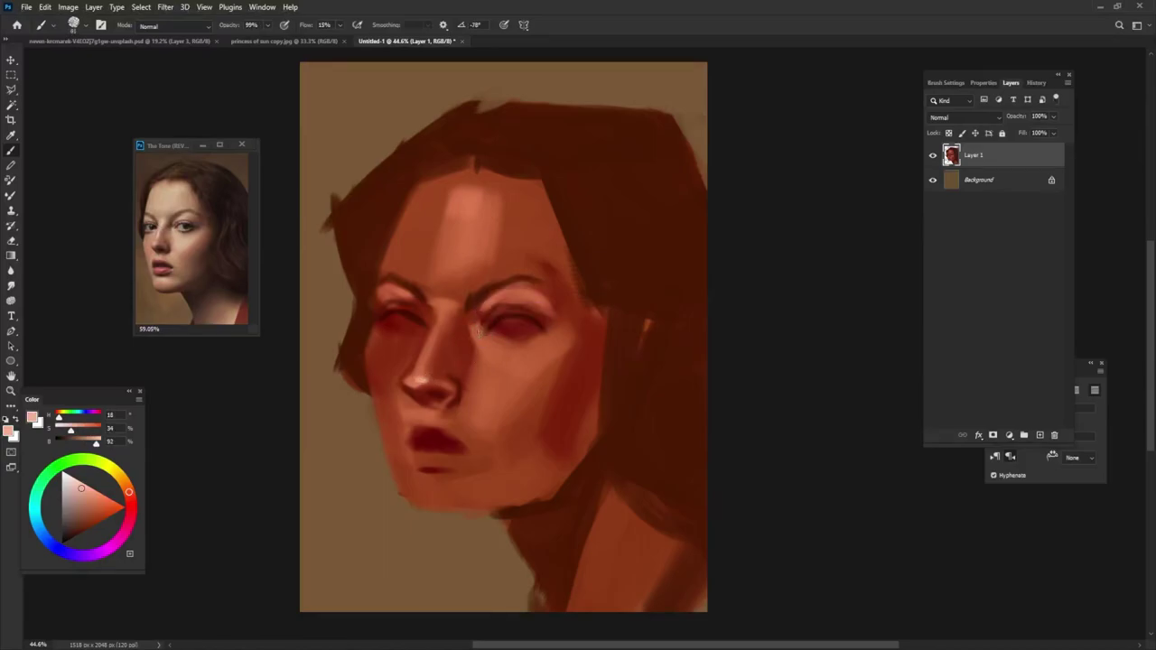
# Add light highlights at both inner eye corners and along the right upper eyelid.
pyautogui.keyDown('alt'); pyautogui.click(485, 330); pyautogui.keyUp('alt')
pyautogui.hotkey('shift', 'Left')
pyautogui.moveTo(493, 329)
pyautogui.mouseDown()
pyautogui.moveTo(481, 316)
pyautogui.moveTo(419, 316)
pyautogui.mouseUp()
pyautogui.hotkey('shift', 'Left')
pyautogui.hotkey('shift', 'Left')
pyautogui.hotkey('shift', 'Left')
pyautogui.keyDown('alt'); pyautogui.click(420, 319); pyautogui.keyUp('alt')
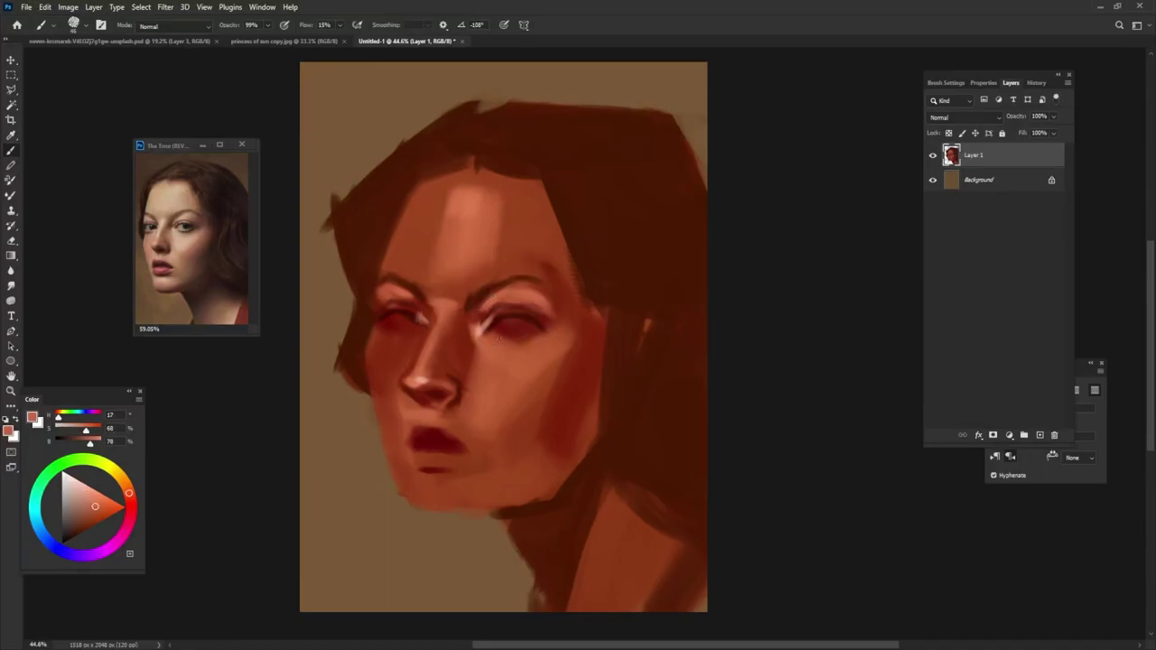
pyautogui.keyDown('alt'); pyautogui.click(416, 317); pyautogui.keyUp('alt')
pyautogui.keyDown('alt'); pyautogui.click(516, 291); pyautogui.keyUp('alt')
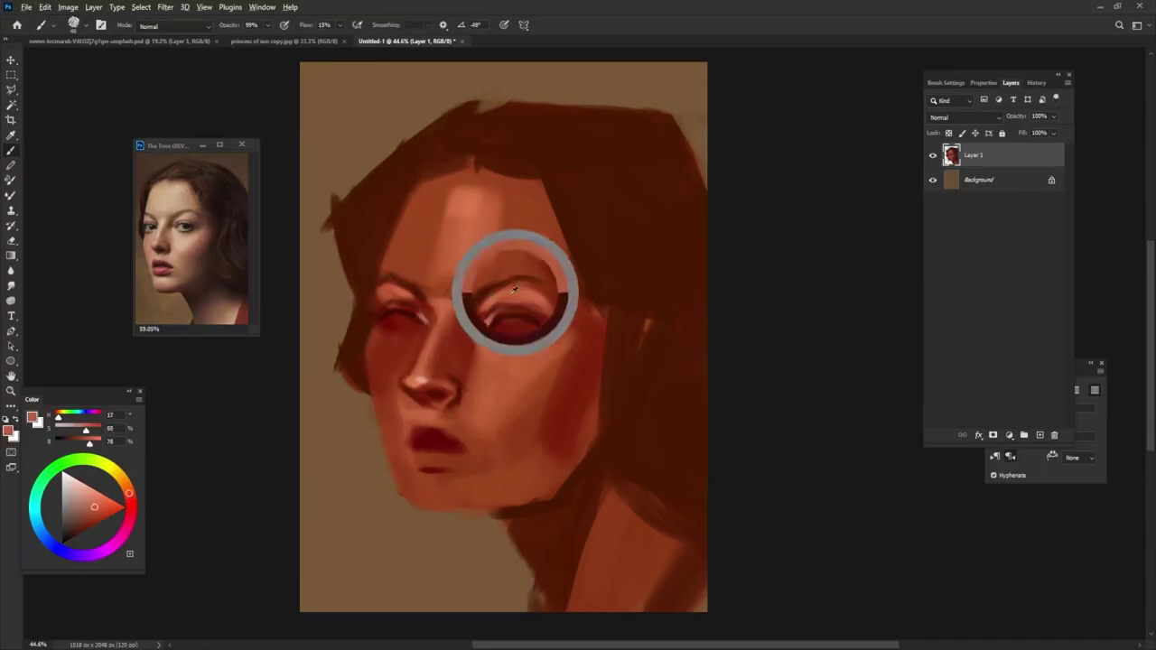
pyautogui.hotkey('shift', 'Left')
pyautogui.hotkey('shift', 'Left')
pyautogui.hotkey('shift', 'Left')
pyautogui.hotkey('shift', 'Right')
pyautogui.hotkey('shift', 'Right')
pyautogui.hotkey('shift', 'Right')
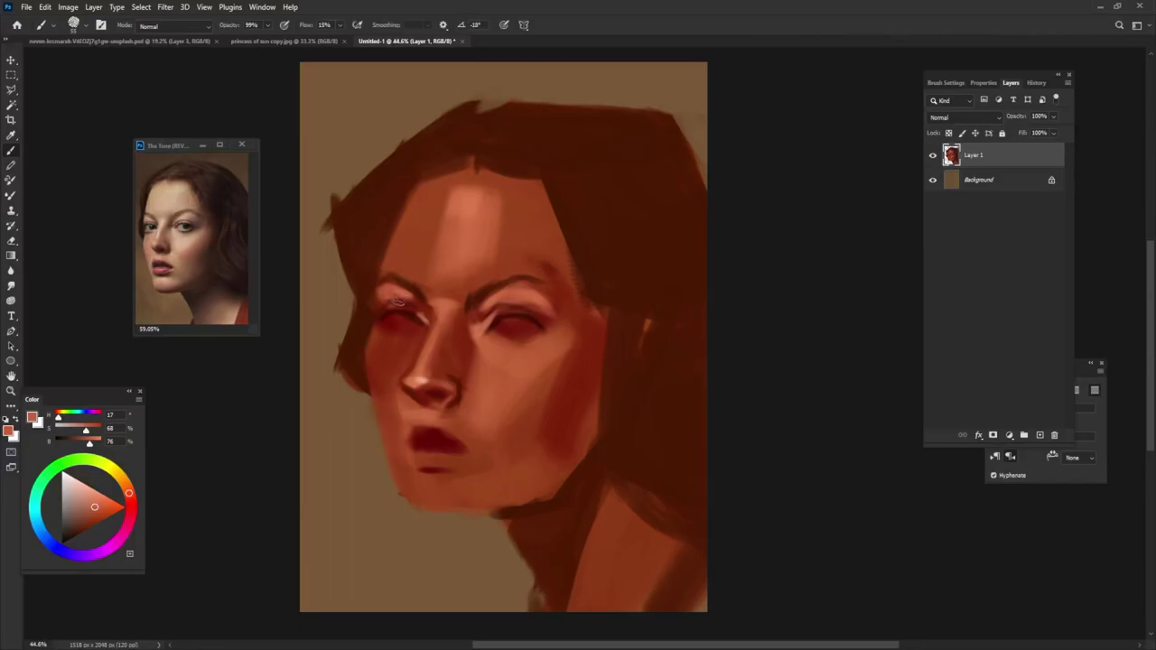
pyautogui.moveTo(504, 310); pyautogui.dragTo(544, 325)
# Repaint the forehead with broad lighter strokes and a bright pale highlight on top.
pyautogui.keyDown('alt'); pyautogui.click(543, 288); pyautogui.keyUp('alt')
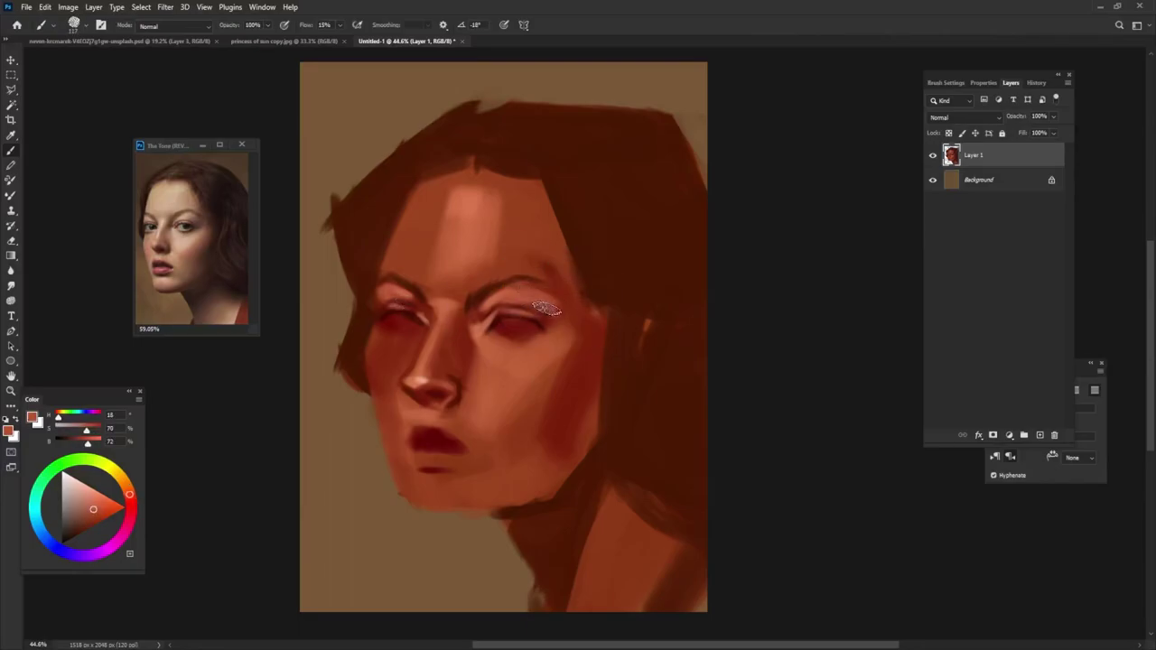
pyautogui.keyDown('alt'); pyautogui.click(555, 316); pyautogui.keyUp('alt')
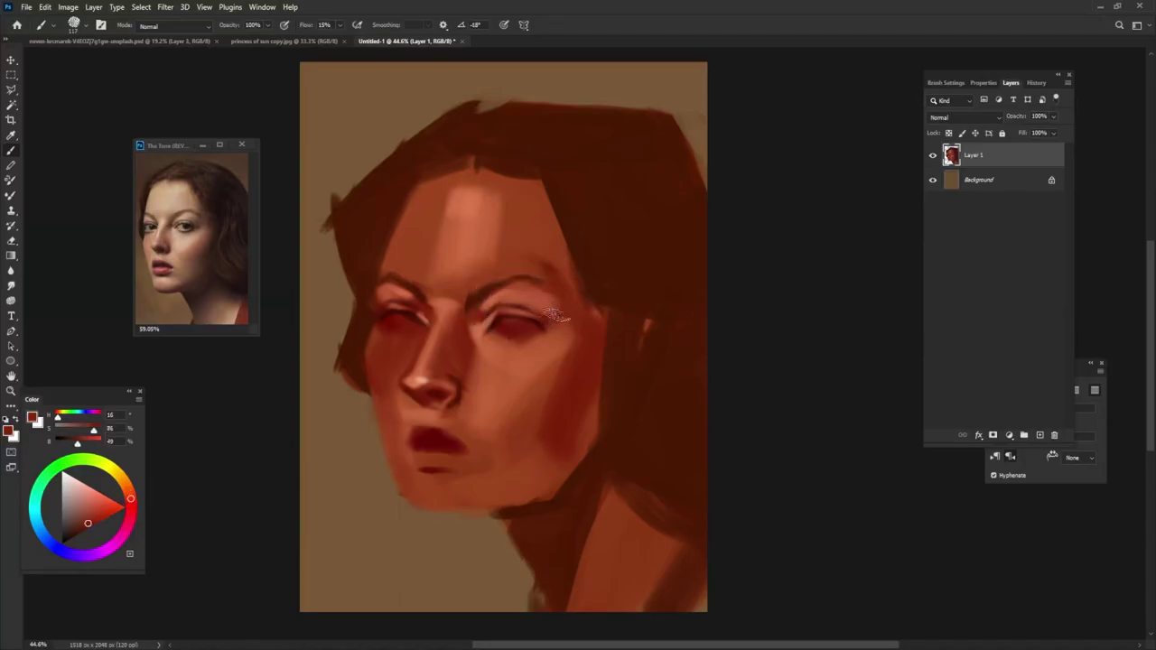
pyautogui.keyDown('alt'); pyautogui.click(544, 294); pyautogui.keyUp('alt')
pyautogui.keyDown('alt'); pyautogui.click(471, 255); pyautogui.keyUp('alt')
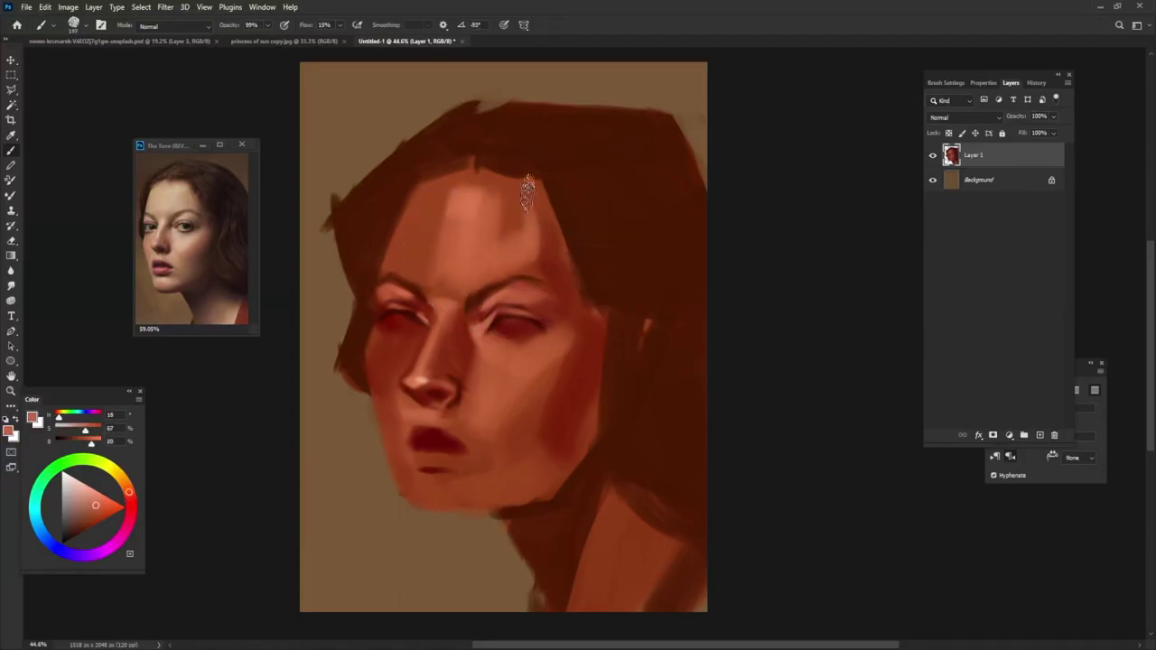
pyautogui.moveTo(527, 191)
pyautogui.mouseDown()
pyautogui.moveTo(443, 257)
pyautogui.moveTo(429, 204)
pyautogui.moveTo(388, 271)
pyautogui.mouseUp()
pyautogui.moveTo(447, 185); pyautogui.dragTo(542, 181)
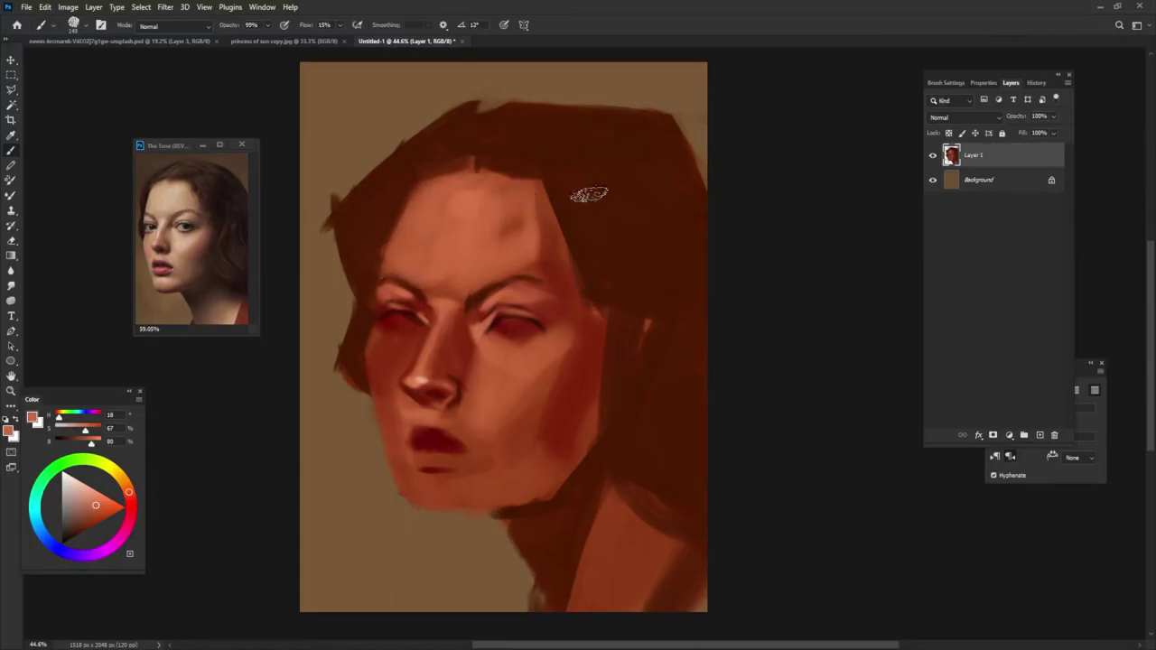
pyautogui.keyDown('alt'); pyautogui.click(531, 211); pyautogui.keyUp('alt')
pyautogui.moveTo(449, 192); pyautogui.dragTo(480, 190)
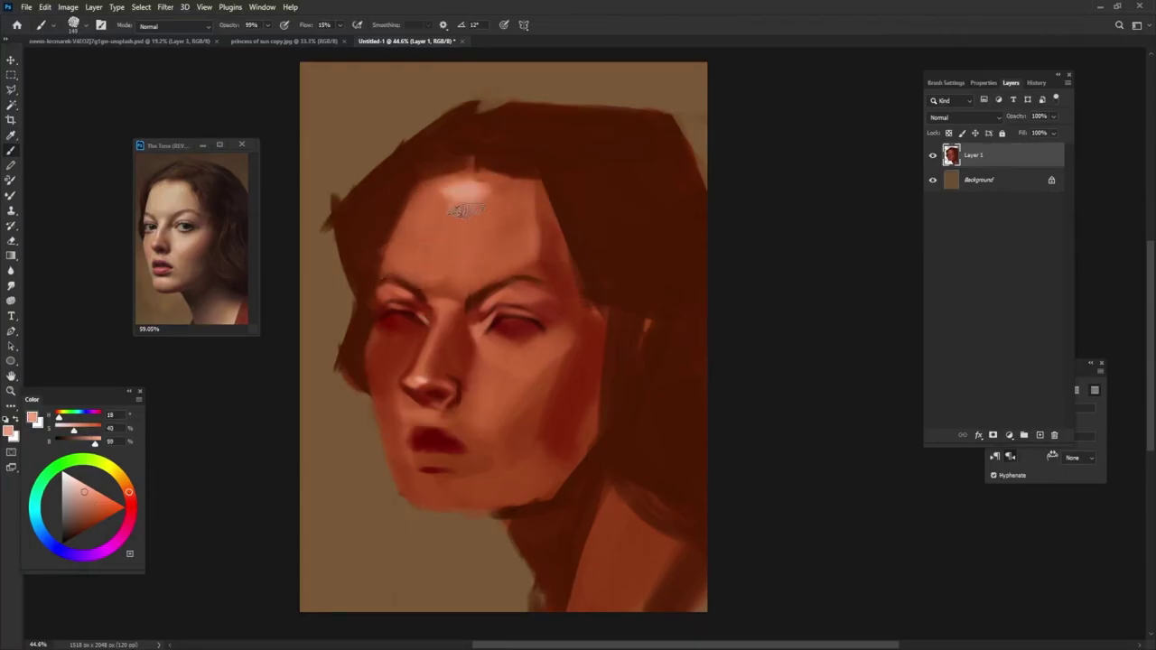
pyautogui.keyDown('alt'); pyautogui.click(472, 304); pyautogui.keyUp('alt')
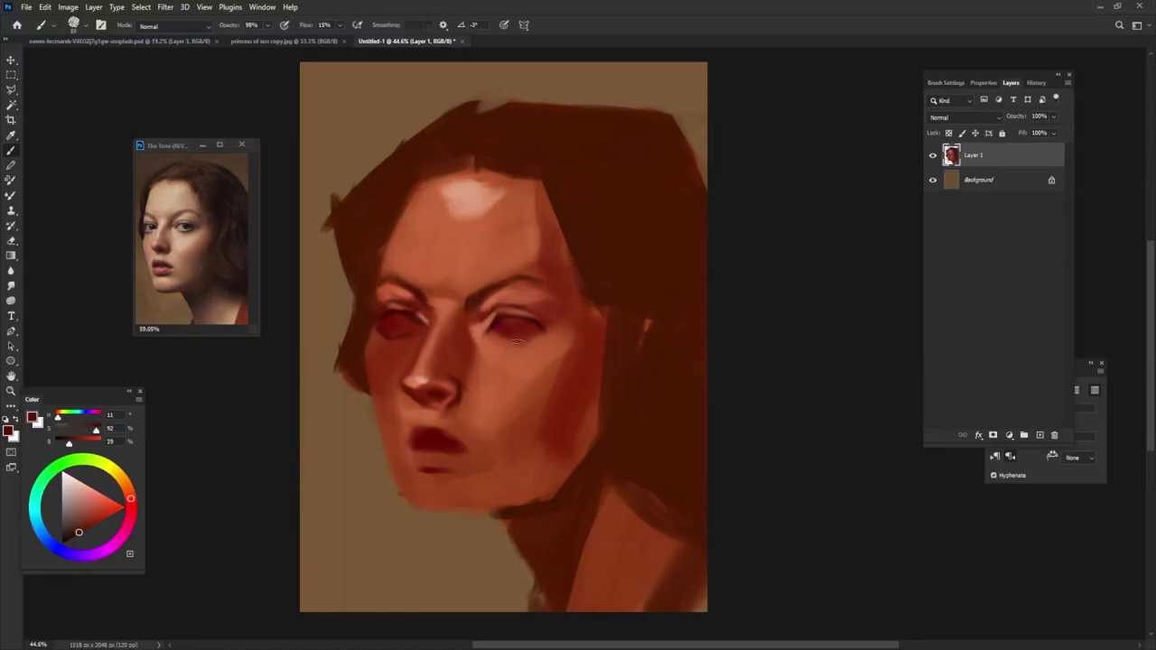
# Shade the areas beneath the left and right eyes with sampled reds.
pyautogui.moveTo(516, 341)
pyautogui.mouseDown()
pyautogui.moveTo(540, 336)
pyautogui.moveTo(508, 342)
pyautogui.mouseUp()
pyautogui.keyDown('alt'); pyautogui.click(400, 327); pyautogui.keyUp('alt')
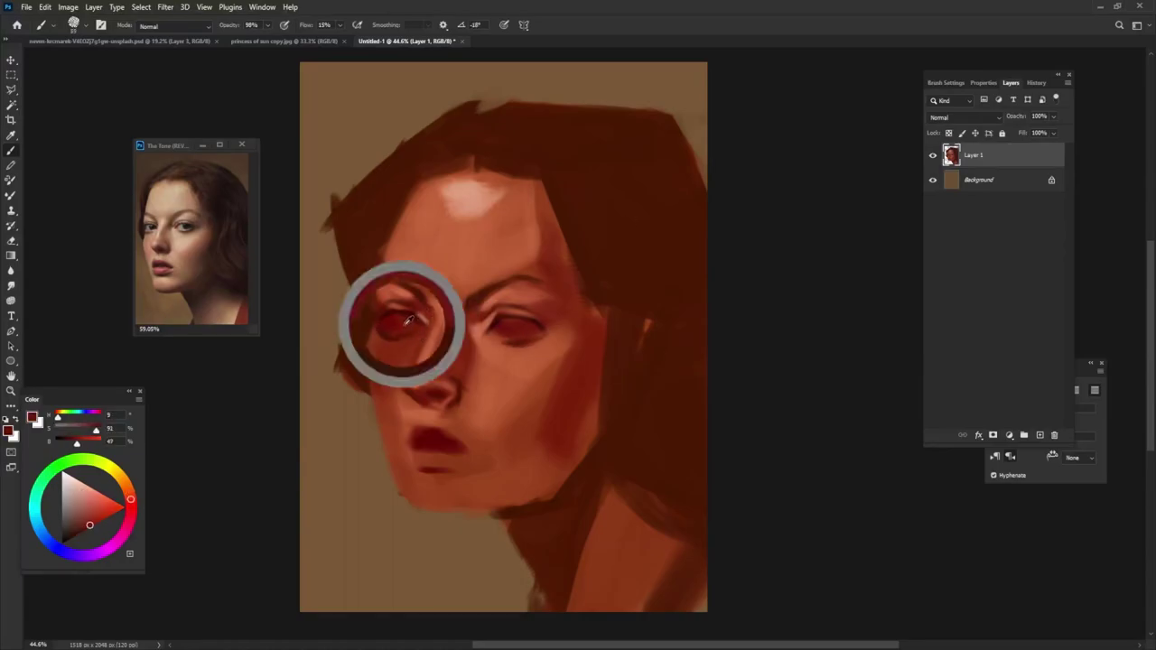
pyautogui.moveTo(393, 336); pyautogui.dragTo(400, 337)
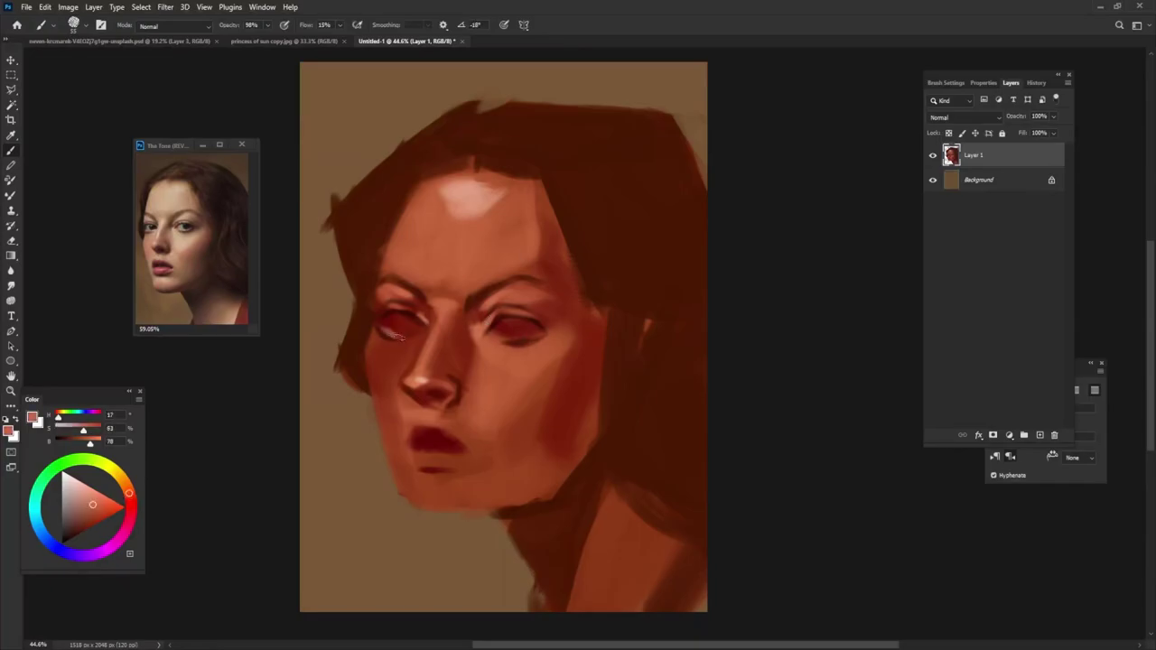
pyautogui.moveTo(526, 339); pyautogui.dragTo(506, 338)
pyautogui.keyDown('alt'); pyautogui.click(533, 329); pyautogui.keyUp('alt')
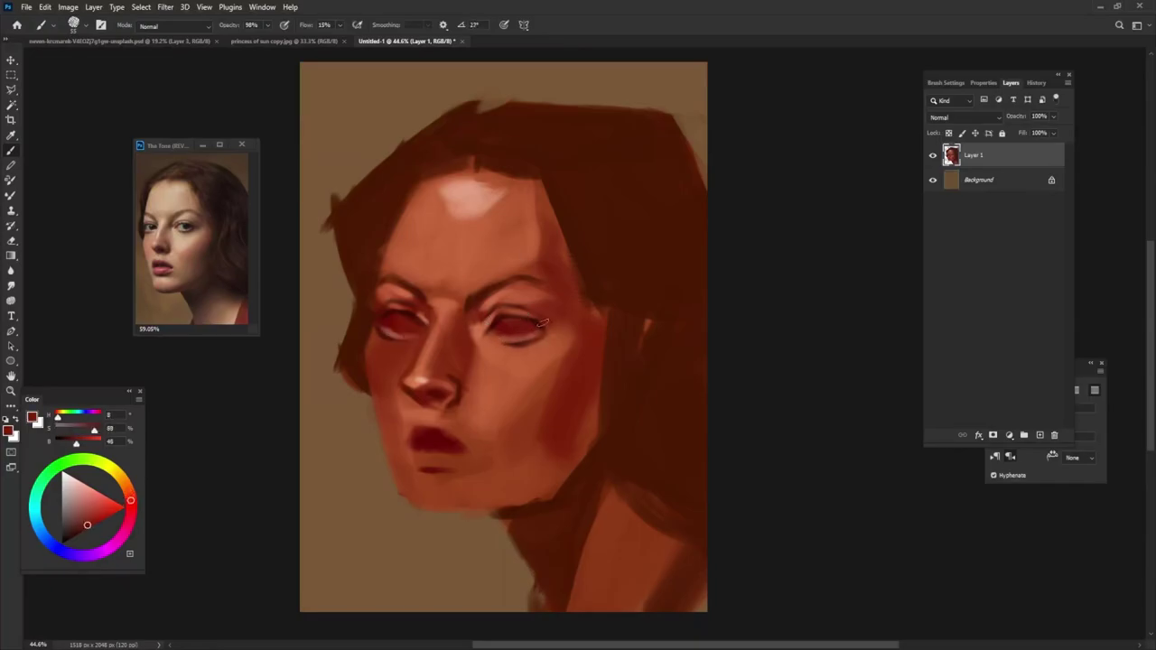
# Brush pale pink sampled from the forehead highlight over both eyes until near white.
pyautogui.keyDown('alt'); pyautogui.click(472, 200); pyautogui.keyUp('alt')
pyautogui.moveTo(399, 331); pyautogui.dragTo(414, 327)
pyautogui.moveTo(506, 325)
pyautogui.mouseDown()
pyautogui.moveTo(538, 327)
pyautogui.moveTo(493, 330)
pyautogui.mouseUp()
pyautogui.keyDown('alt'); pyautogui.click(473, 186); pyautogui.keyUp('alt')
pyautogui.moveTo(396, 323); pyautogui.dragTo(408, 325)
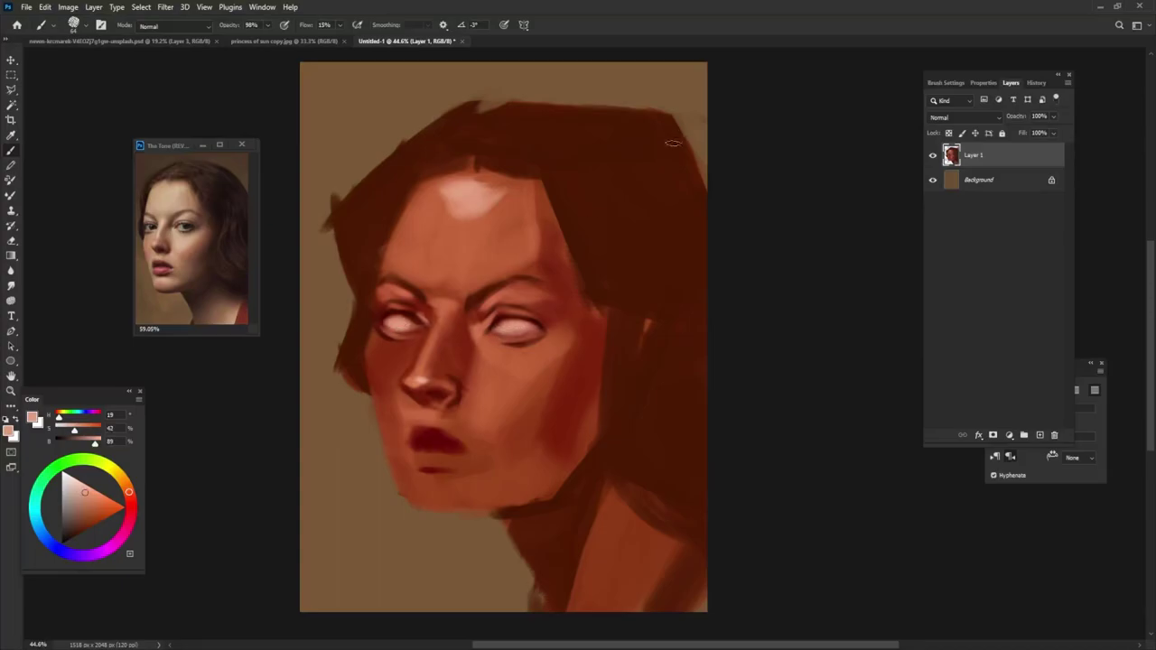
pyautogui.keyDown('alt'); pyautogui.click(565, 253); pyautogui.keyUp('alt')
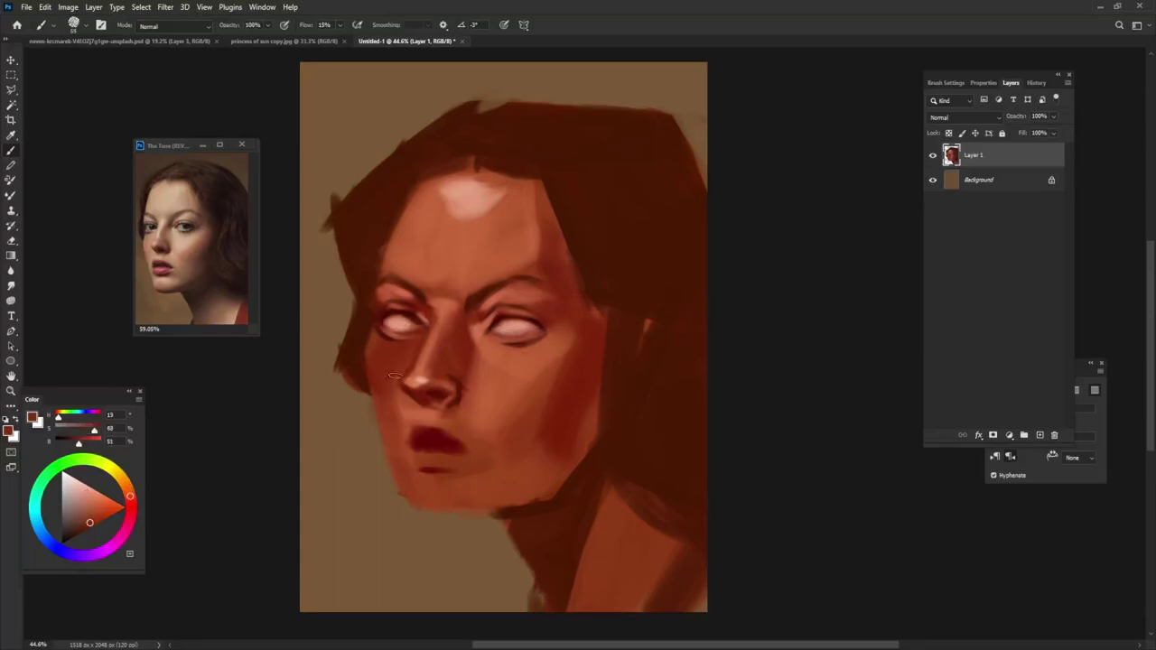
pyautogui.keyDown('alt'); pyautogui.click(401, 322); pyautogui.keyUp('alt')
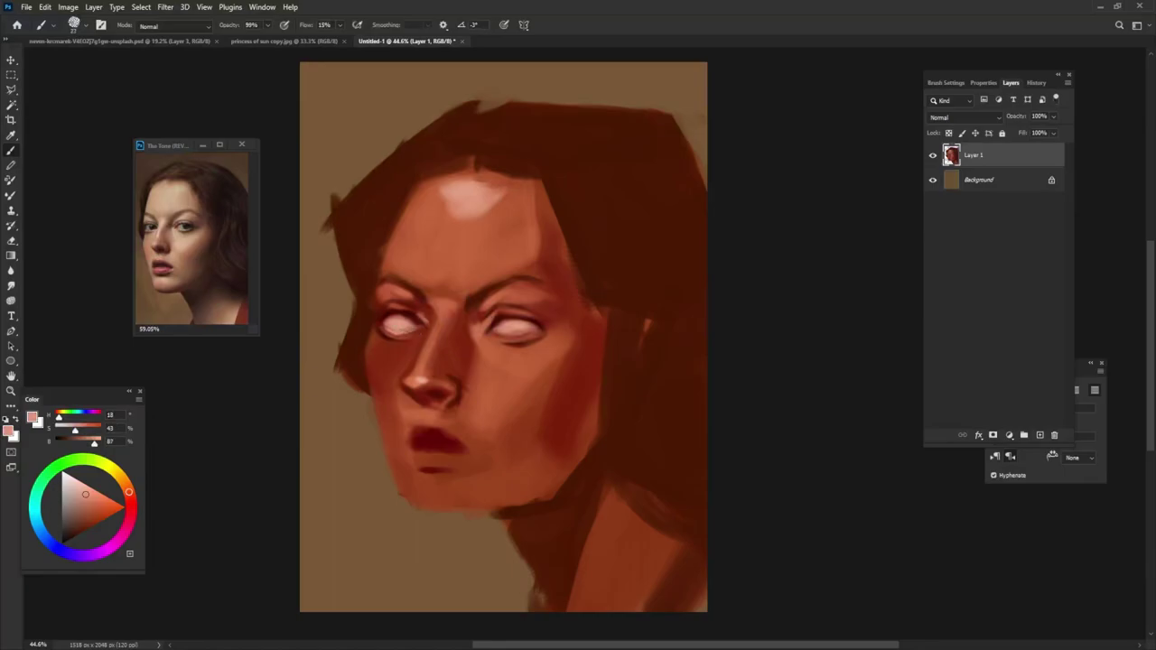
pyautogui.moveTo(499, 333); pyautogui.dragTo(527, 332)
pyautogui.press('0')
pyautogui.keyDown('alt'); pyautogui.click(537, 335); pyautogui.keyUp('alt')
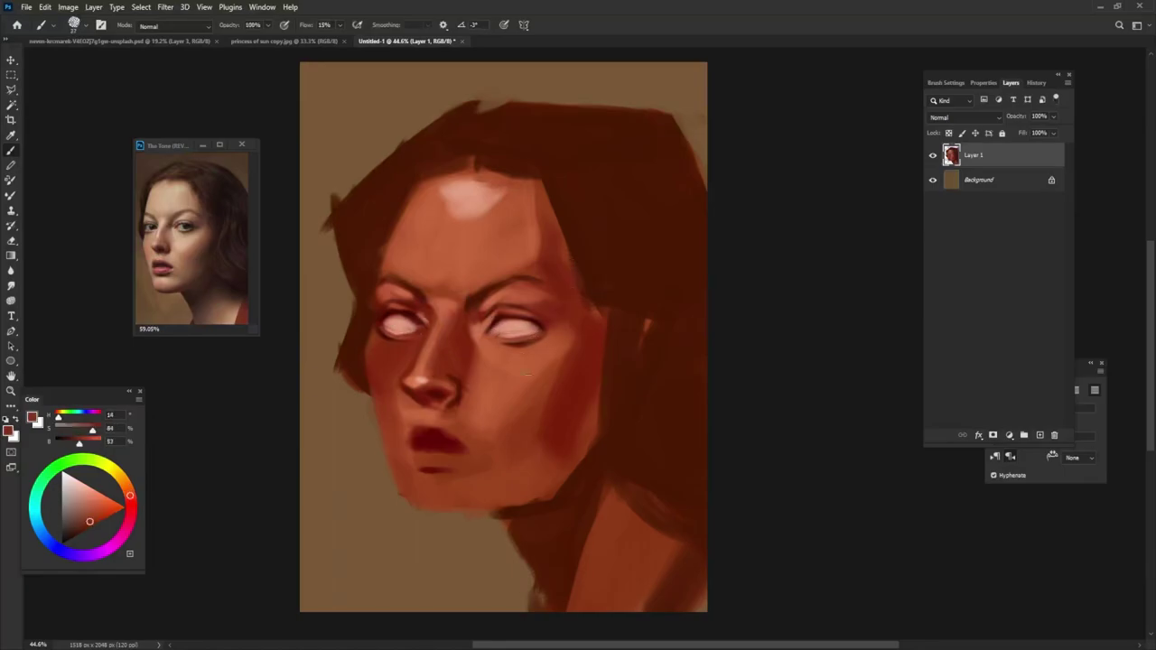
# Tone down the bright forehead highlight and lighten the nose bridge between the eyes.
pyautogui.keyDown('alt'); pyautogui.click(520, 334); pyautogui.keyUp('alt')
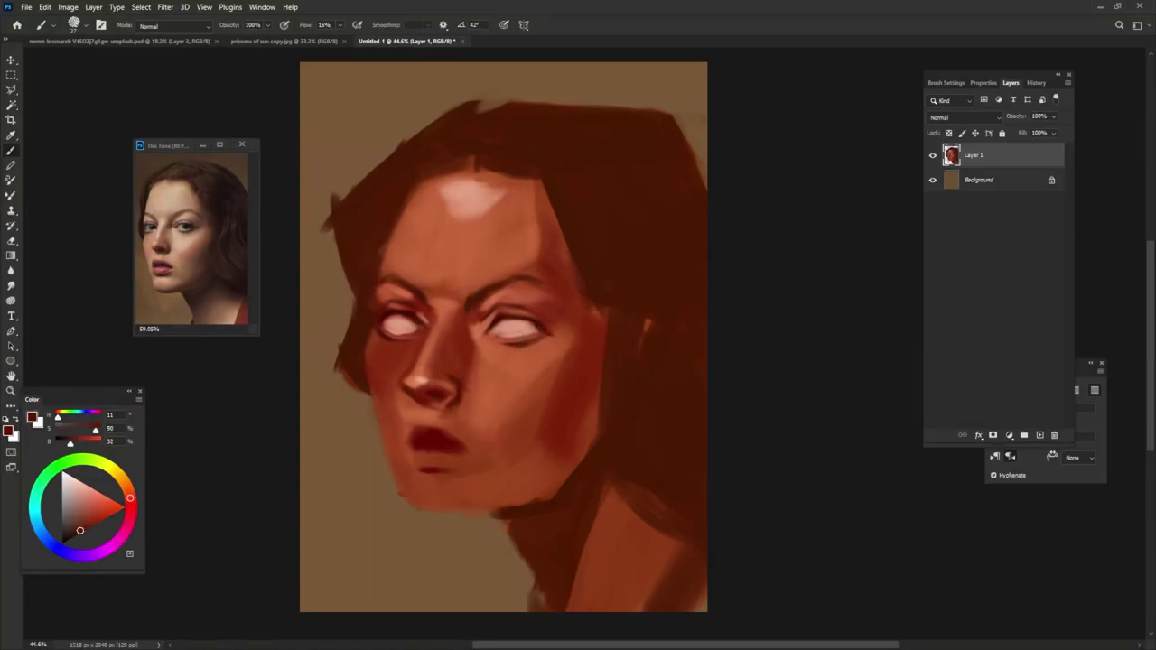
pyautogui.keyDown('alt'); pyautogui.click(488, 215); pyautogui.keyUp('alt')
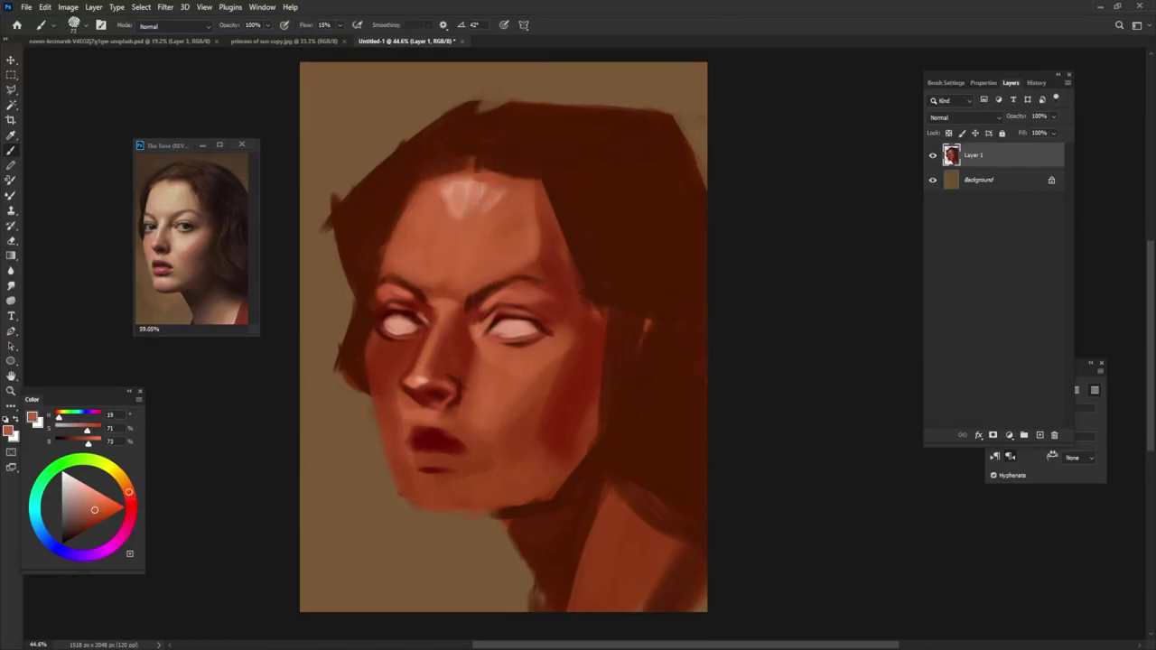
pyautogui.moveTo(492, 206); pyautogui.dragTo(447, 196)
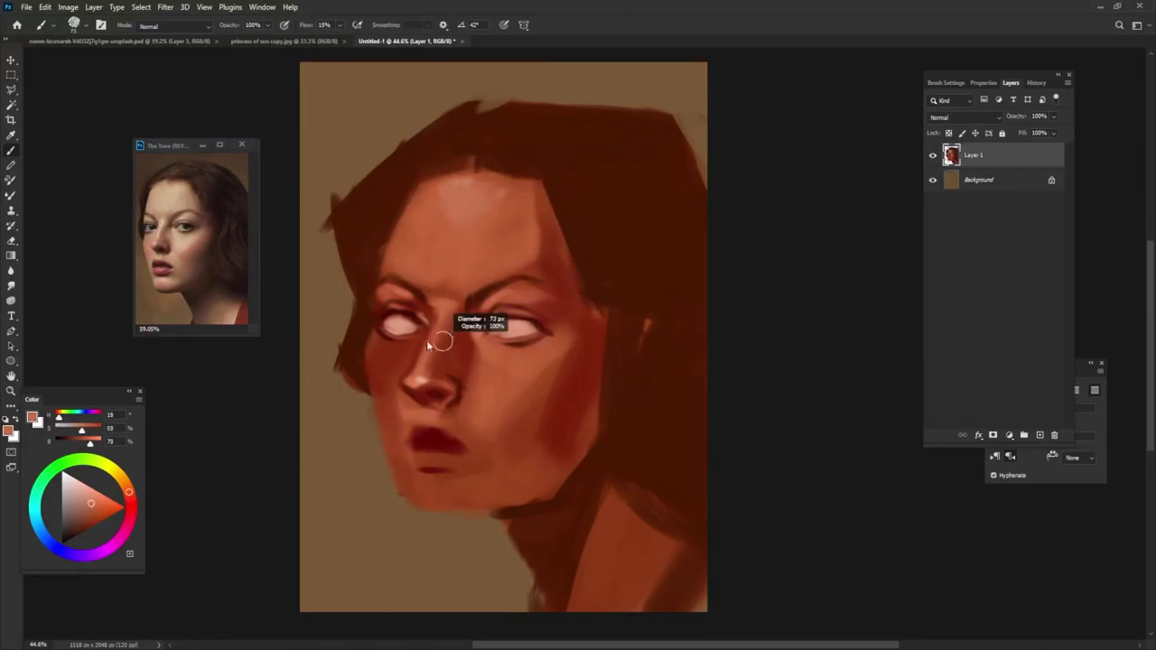
pyautogui.keyDown('alt'); pyautogui.click(442, 319); pyautogui.keyUp('alt')
pyautogui.moveTo(441, 318); pyautogui.dragTo(442, 305)
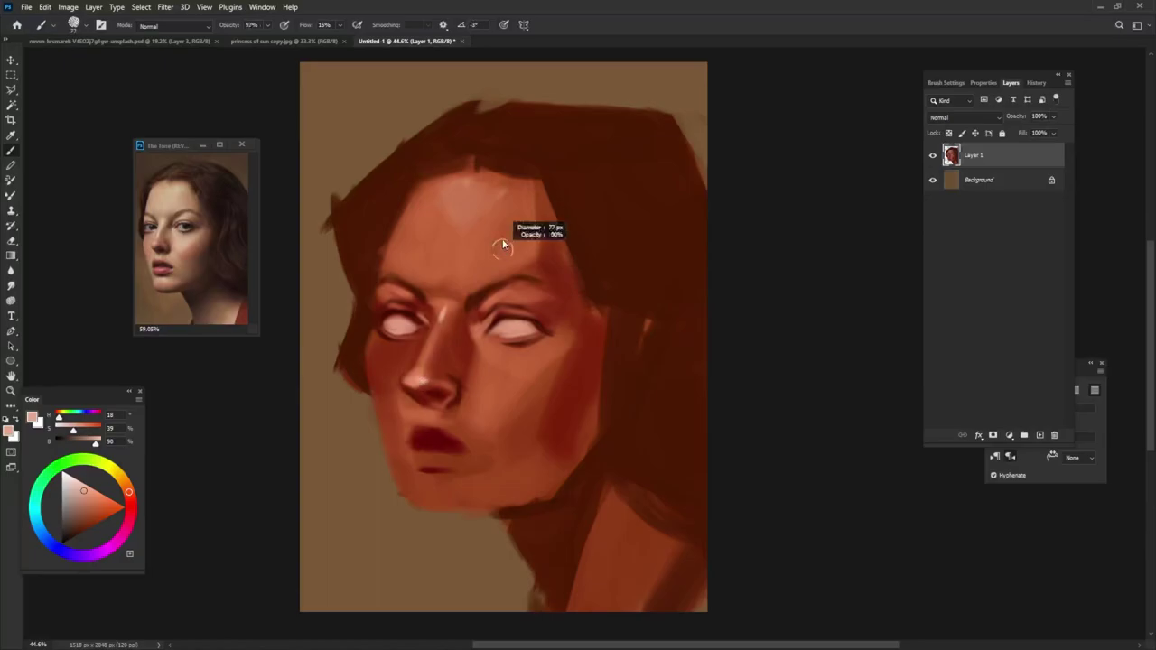
# Darken the chin below the lips and lighten the area beside the nose and upper lip.
pyautogui.keyDown('alt'); pyautogui.click(388, 375); pyautogui.keyUp('alt')
pyautogui.keyDown('alt'); pyautogui.click(404, 411); pyautogui.keyUp('alt')
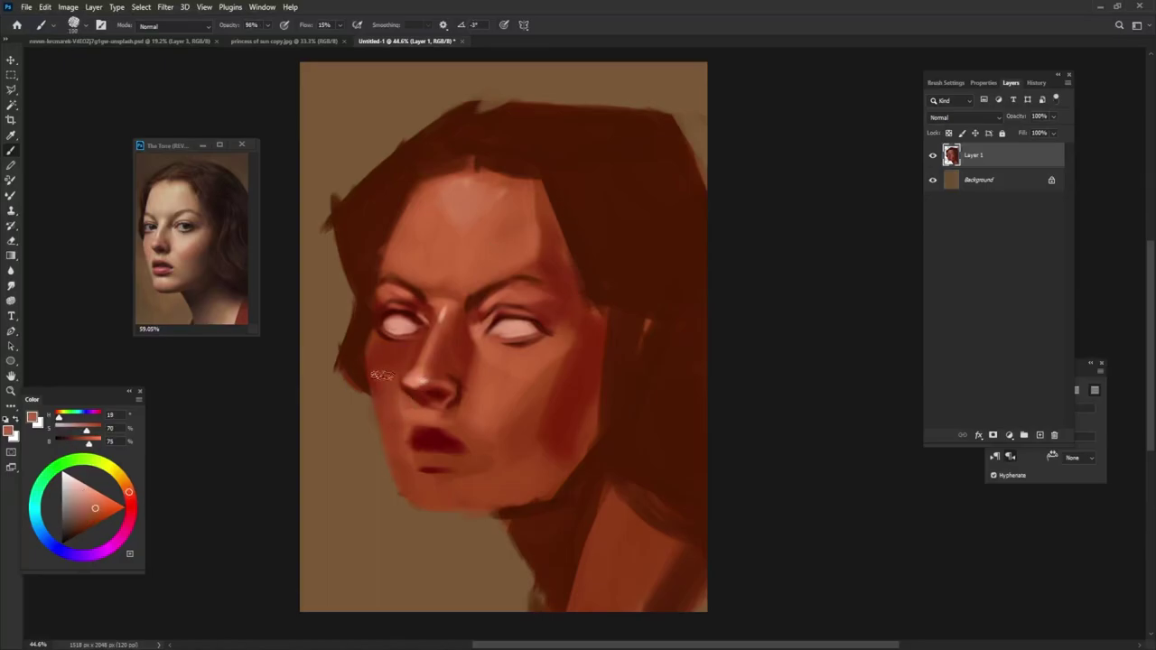
pyautogui.click(102, 489)
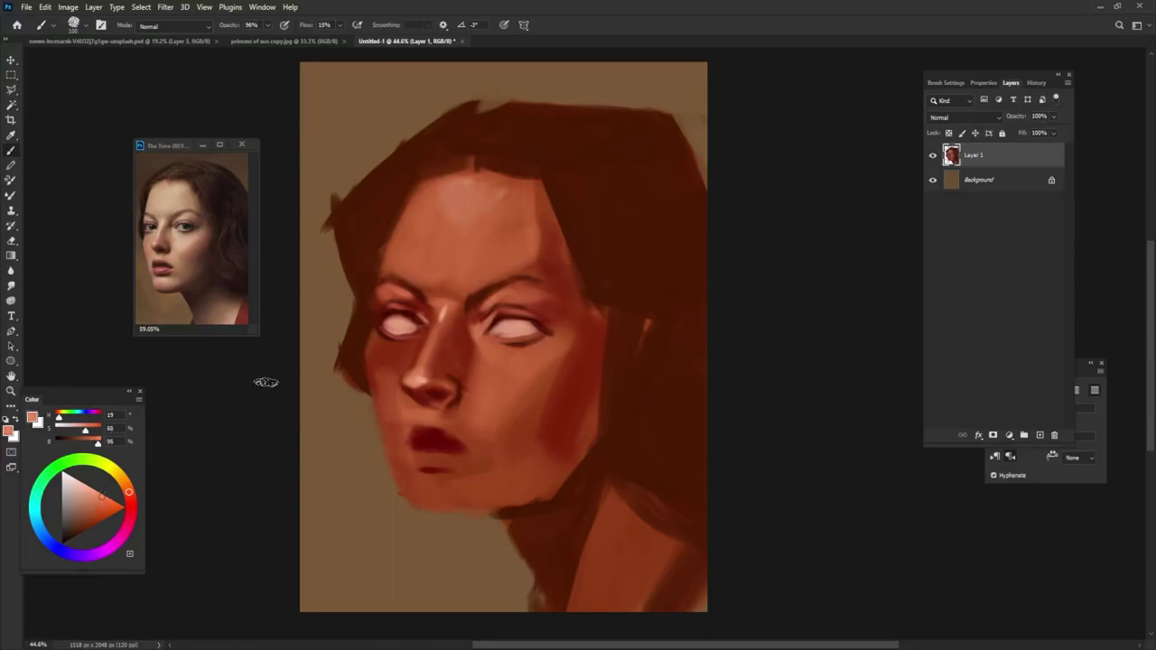
pyautogui.keyDown('alt'); pyautogui.click(573, 384); pyautogui.keyUp('alt')
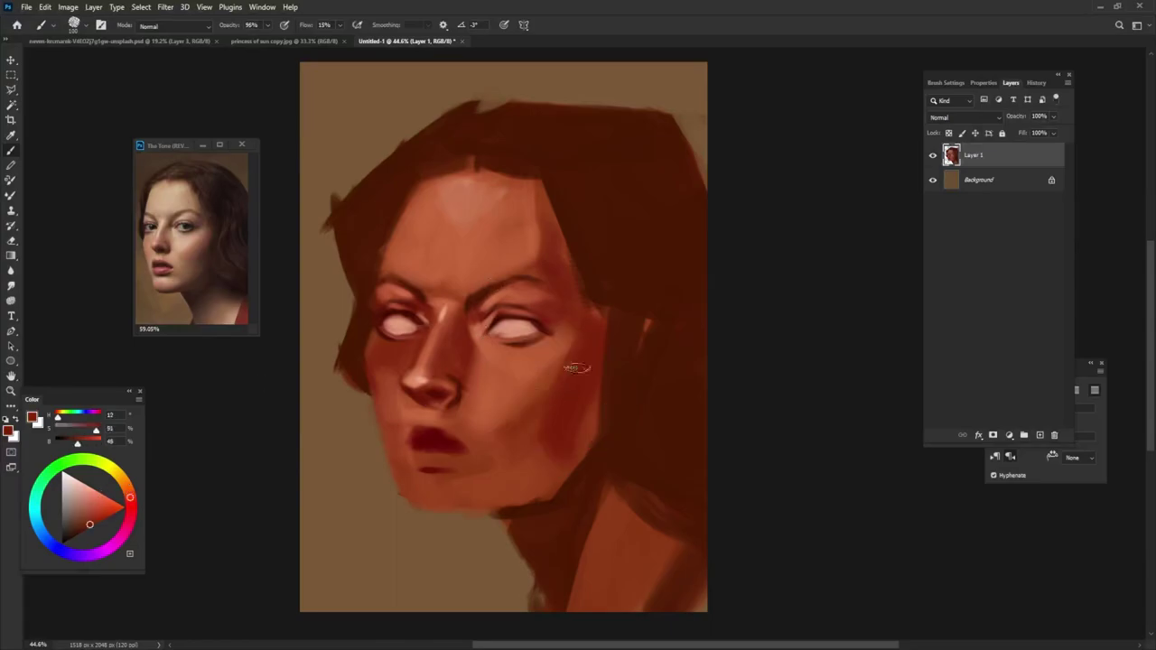
pyautogui.moveTo(488, 465); pyautogui.dragTo(484, 492)
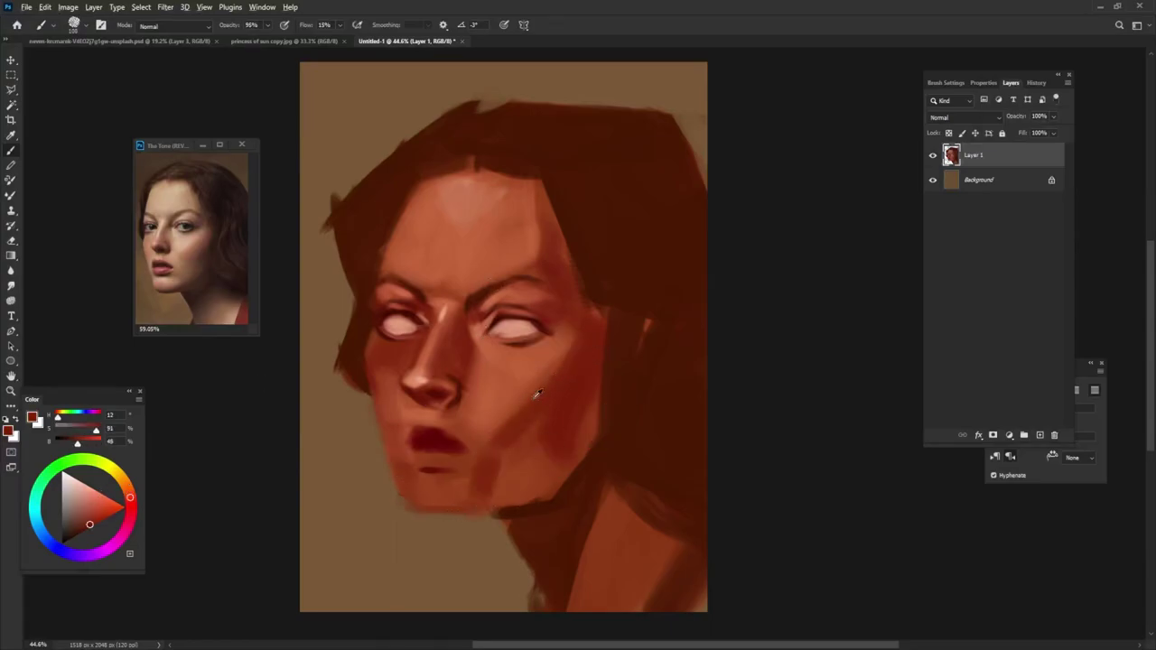
pyautogui.keyDown('alt'); pyautogui.click(459, 414); pyautogui.keyUp('alt')
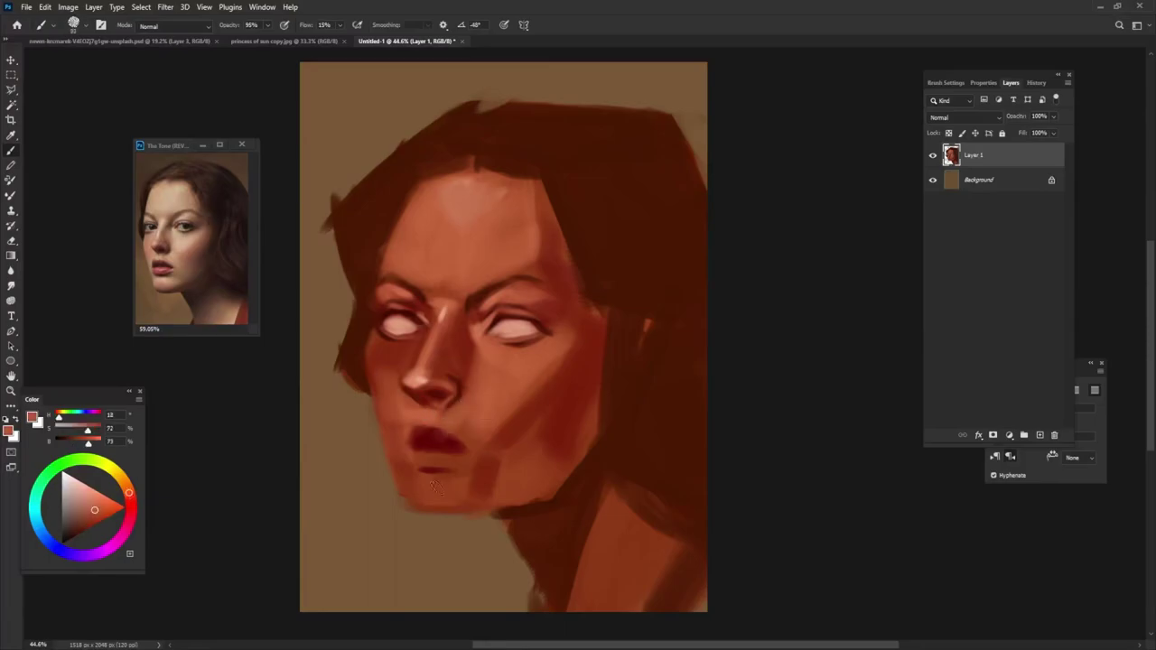
pyautogui.moveTo(462, 397); pyautogui.dragTo(451, 432)
pyautogui.keyDown('alt'); pyautogui.click(440, 437); pyautogui.keyUp('alt')
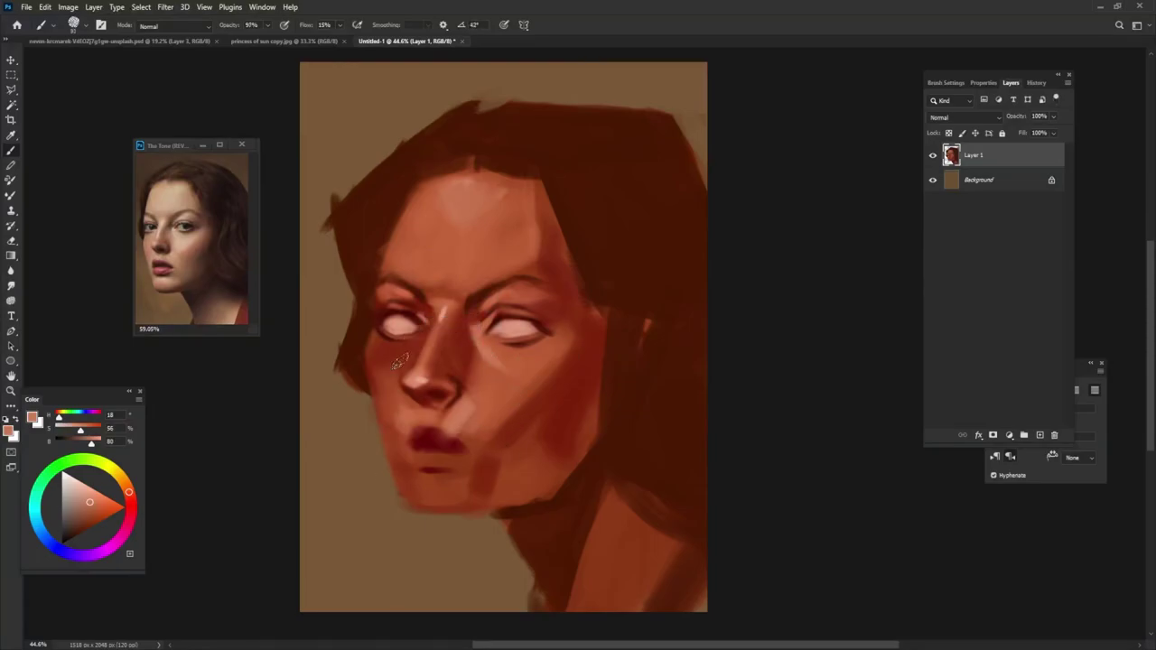
# Lighten the area under the left eye and the cheek beside the nose.
pyautogui.moveTo(388, 366); pyautogui.dragTo(414, 347)
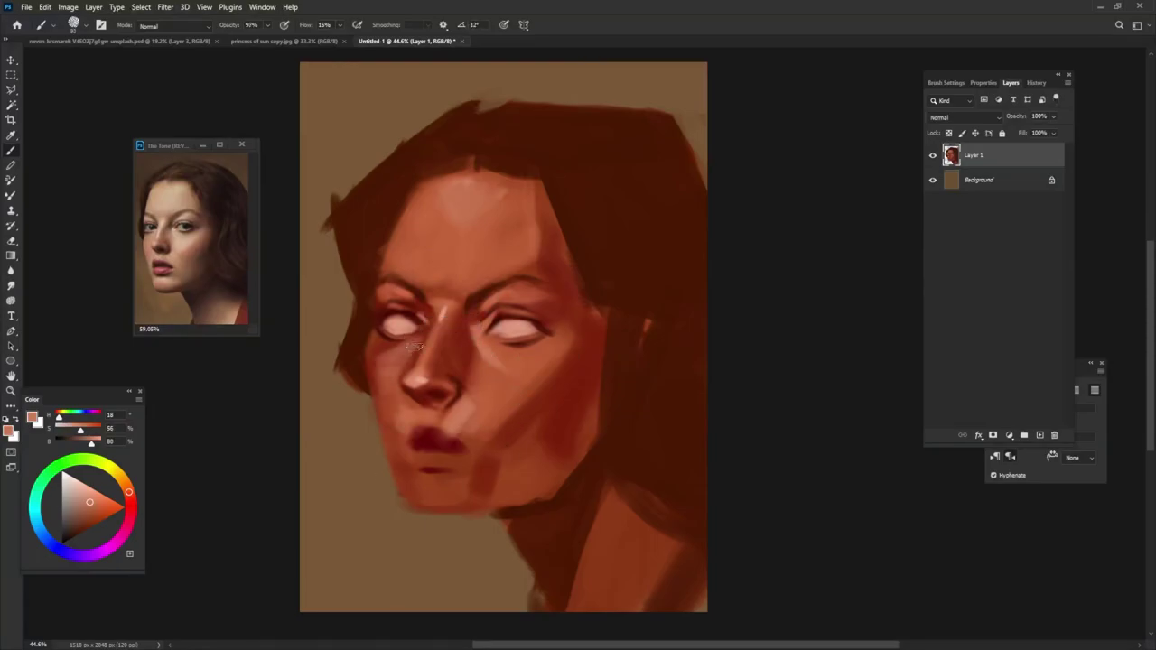
pyautogui.moveTo(535, 369)
pyautogui.mouseDown()
pyautogui.moveTo(488, 399)
pyautogui.moveTo(466, 355)
pyautogui.mouseUp()
pyautogui.keyDown('alt'); pyautogui.click(486, 359); pyautogui.keyUp('alt')
pyautogui.keyDown('alt'); pyautogui.click(457, 364); pyautogui.keyUp('alt')
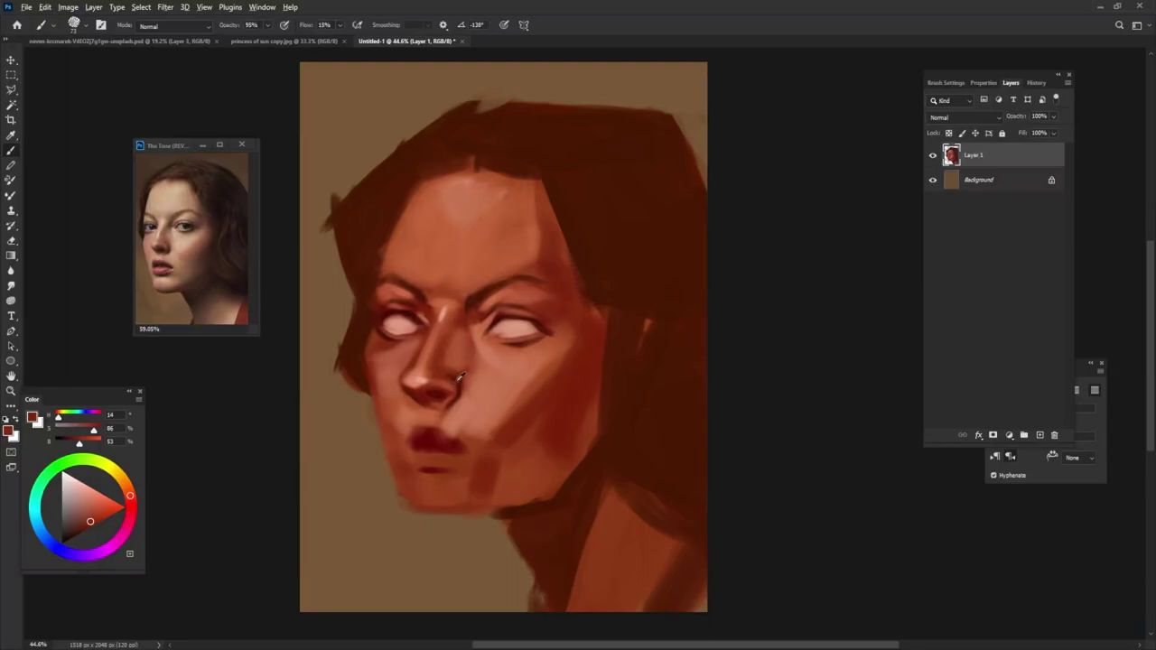
pyautogui.keyDown('alt'); pyautogui.click(452, 333); pyautogui.keyUp('alt')
# Paint very dark red into the nostril and the marks beneath it.
pyautogui.keyDown('alt'); pyautogui.click(477, 387); pyautogui.keyUp('alt')
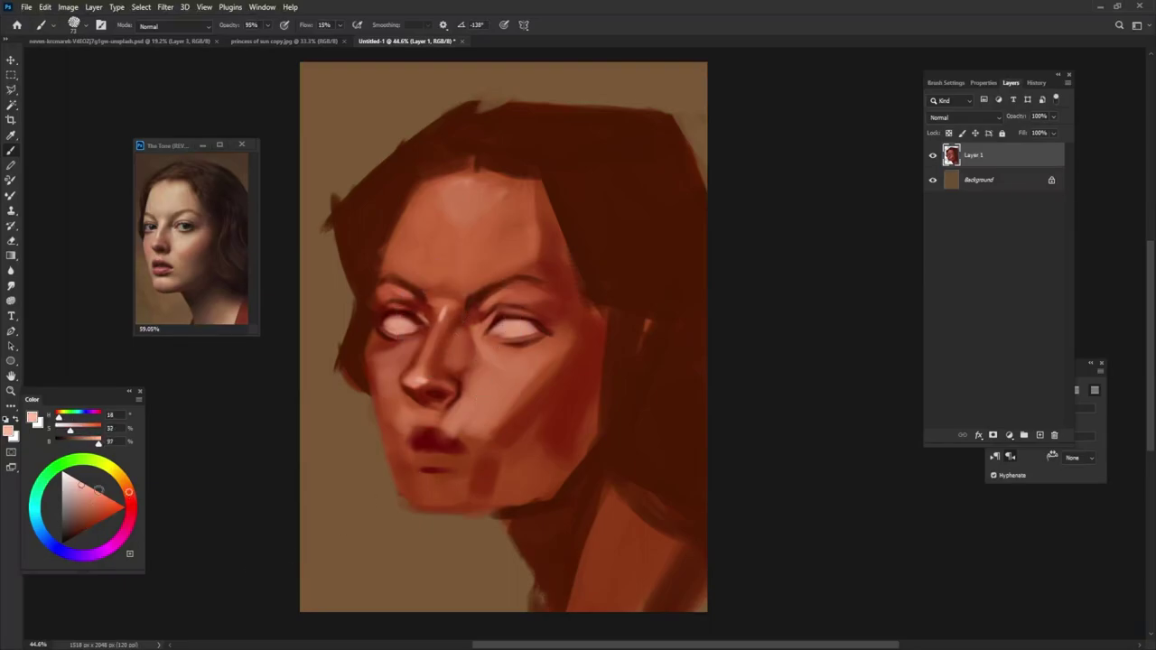
pyautogui.keyDown('alt'); pyautogui.click(430, 421); pyautogui.keyUp('alt')
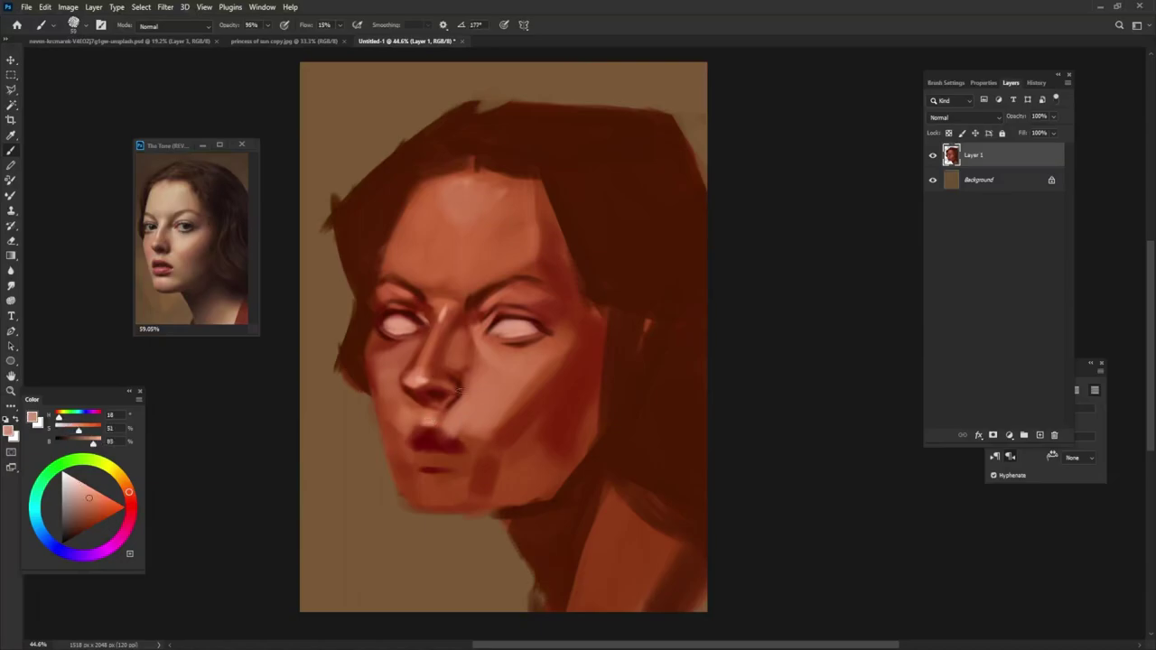
pyautogui.click(72, 538)
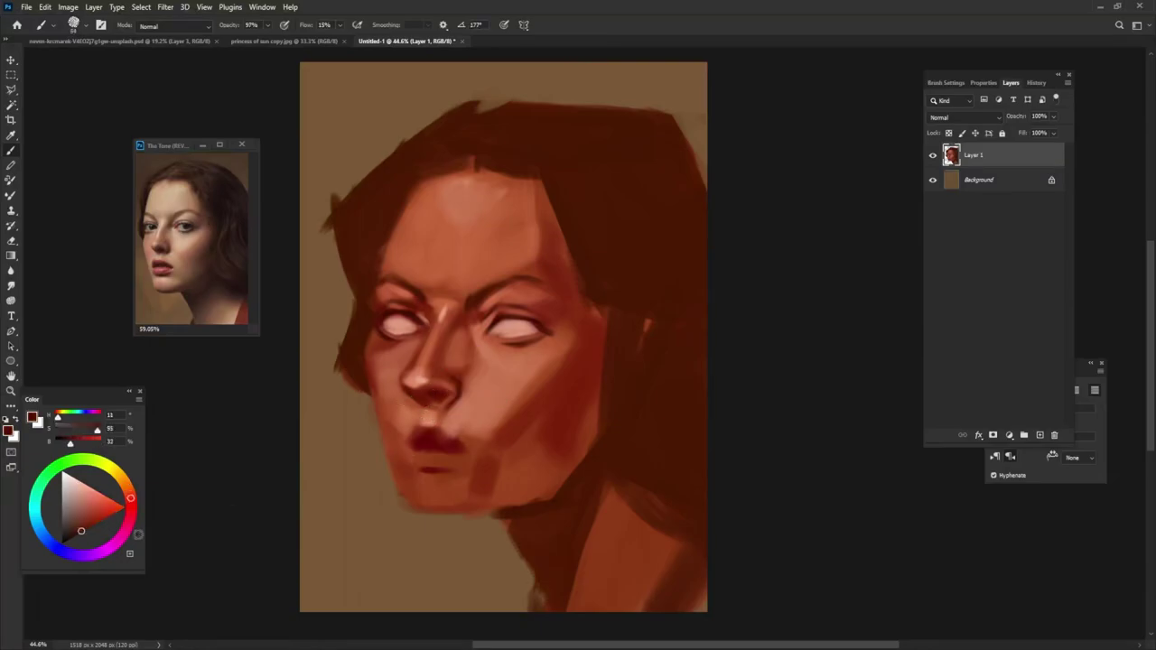
pyautogui.click(435, 395)
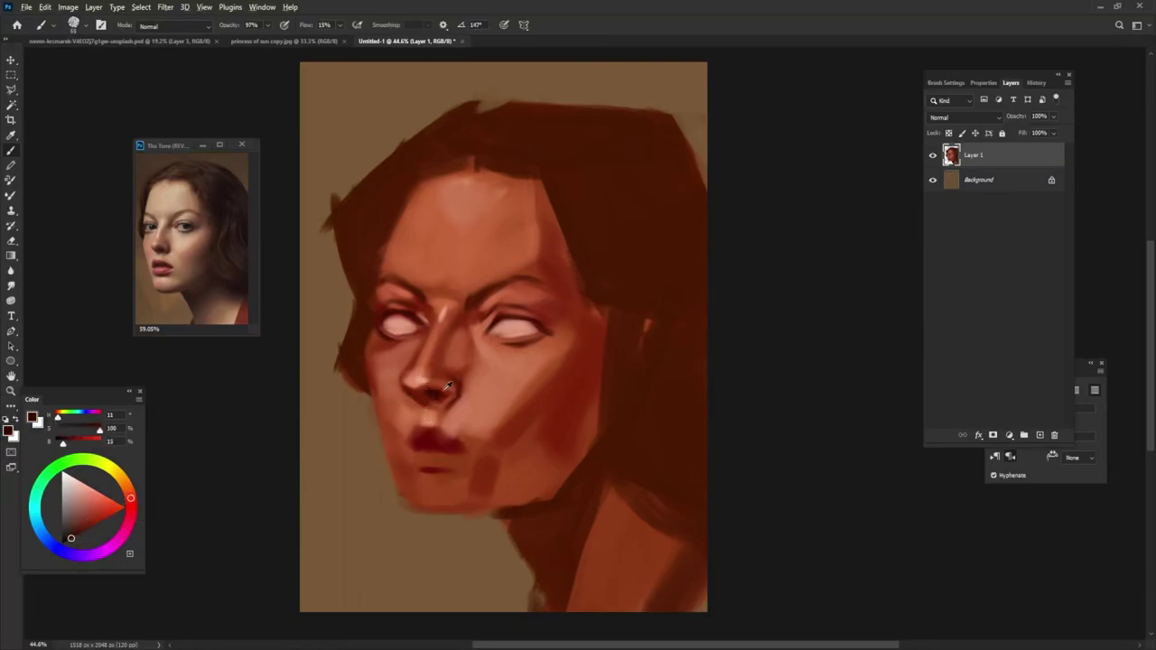
pyautogui.keyDown('alt'); pyautogui.click(442, 390); pyautogui.keyUp('alt')
pyautogui.moveTo(437, 393); pyautogui.dragTo(452, 387)
pyautogui.keyDown('alt'); pyautogui.click(437, 392); pyautogui.keyUp('alt')
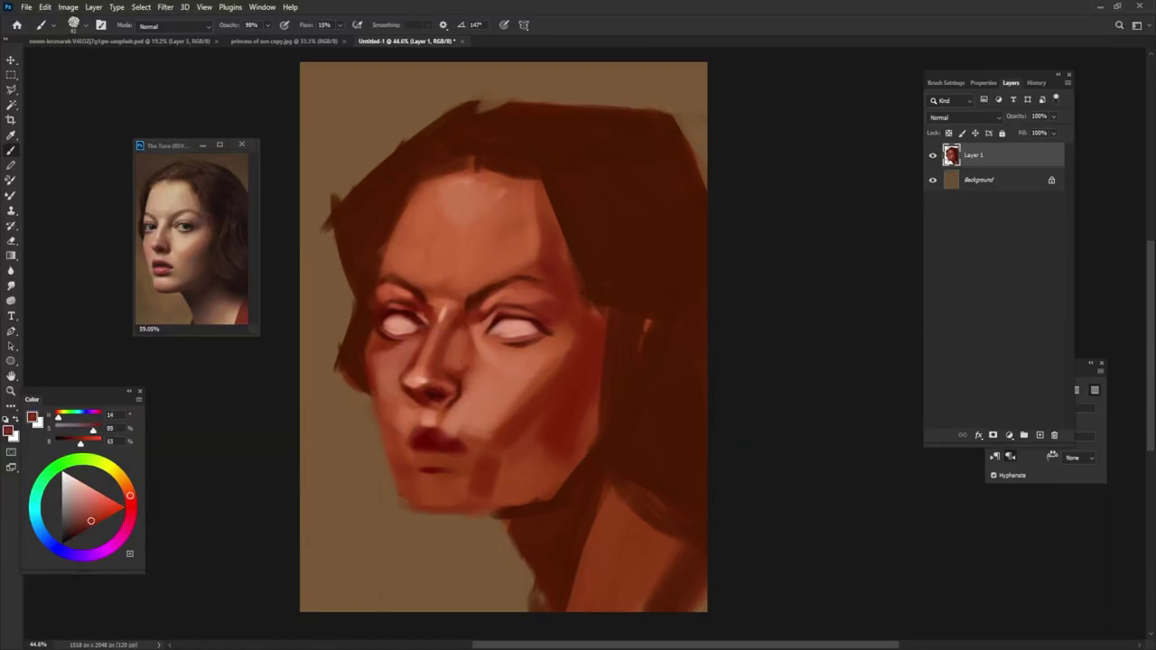
pyautogui.keyDown('alt'); pyautogui.click(456, 397); pyautogui.keyUp('alt')
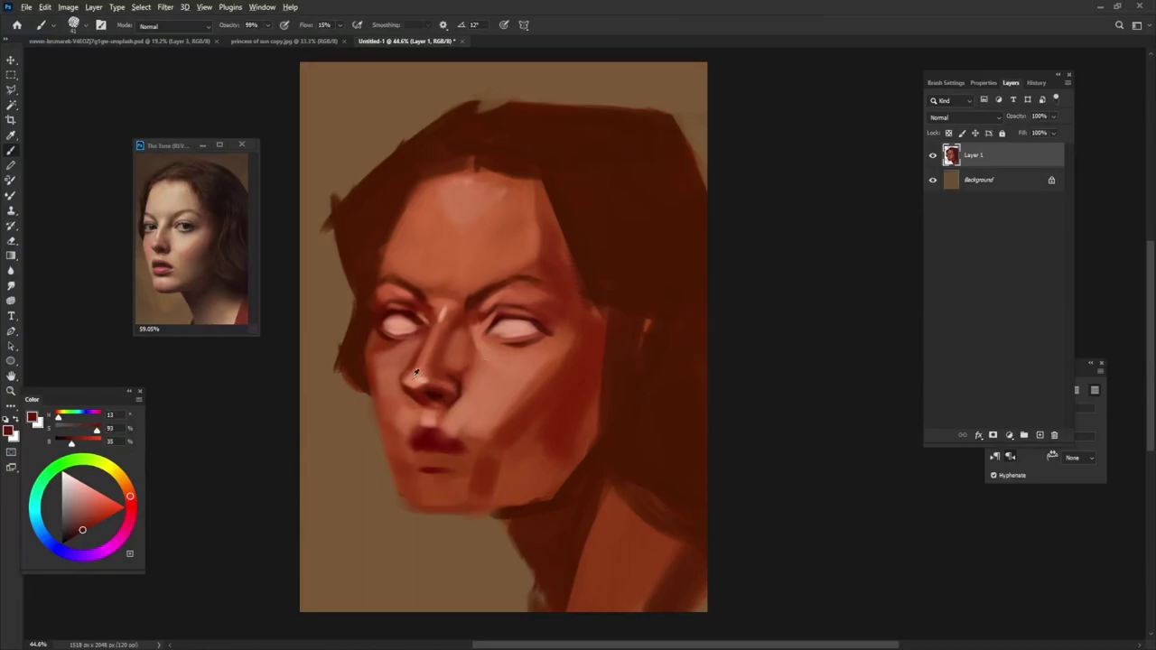
# Resample light pink and darker red face tones while adjusting the brush tip angle.
pyautogui.keyDown('alt'); pyautogui.click(423, 376); pyautogui.keyUp('alt')
pyautogui.hotkey('shift', 'Right')
pyautogui.hotkey('shift', 'Right')
pyautogui.hotkey('shift', 'Right')
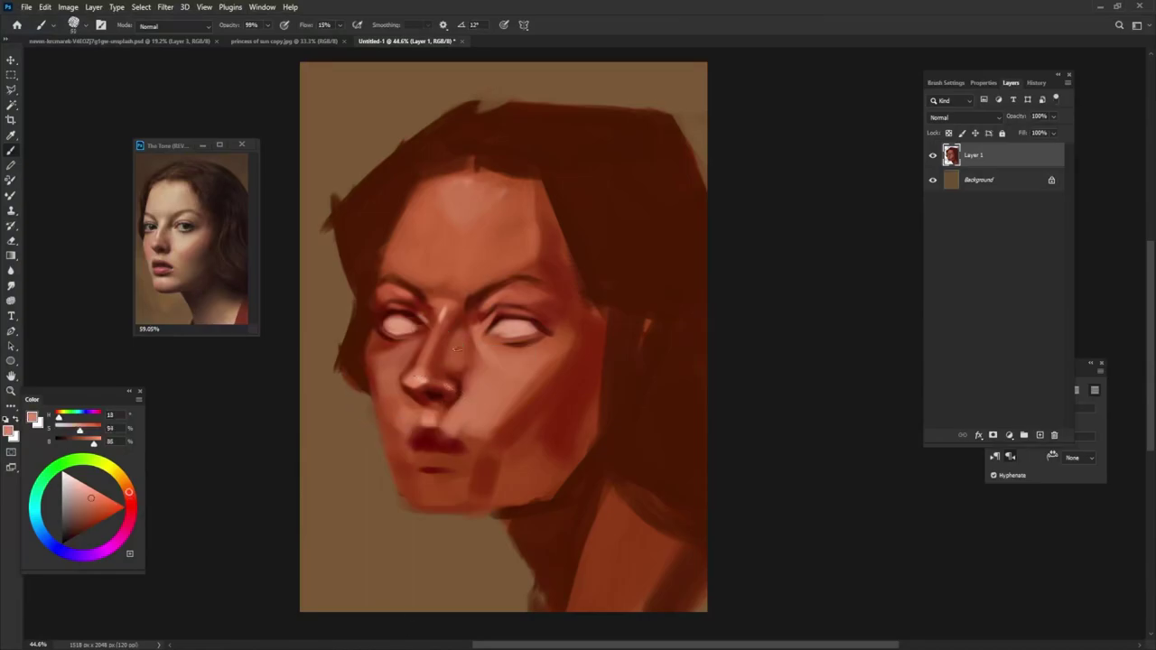
pyautogui.hotkey('shift', 'Right')
pyautogui.hotkey('shift', 'Right')
pyautogui.keyDown('alt'); pyautogui.click(422, 376); pyautogui.keyUp('alt')
pyautogui.hotkey('shift', 'Right')
pyautogui.hotkey('shift', 'Left')
pyautogui.hotkey('shift', 'Left')
pyautogui.hotkey('shift', 'Left')
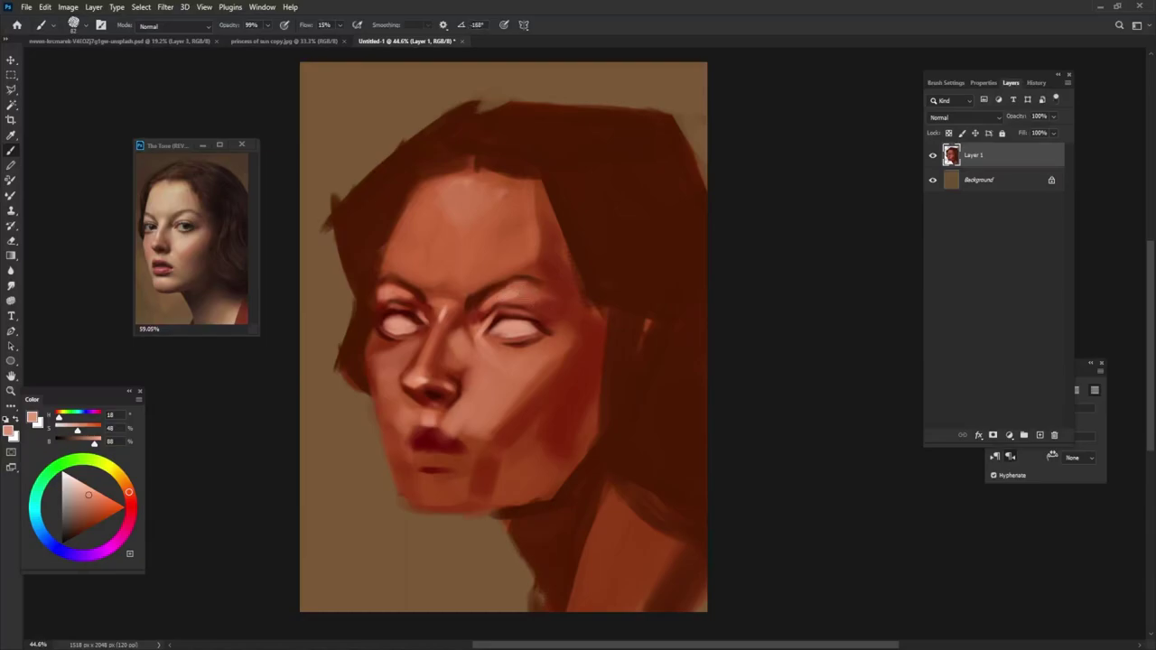
pyautogui.keyDown('alt'); pyautogui.click(479, 309); pyautogui.keyUp('alt')
pyautogui.hotkey('shift', 'Right')
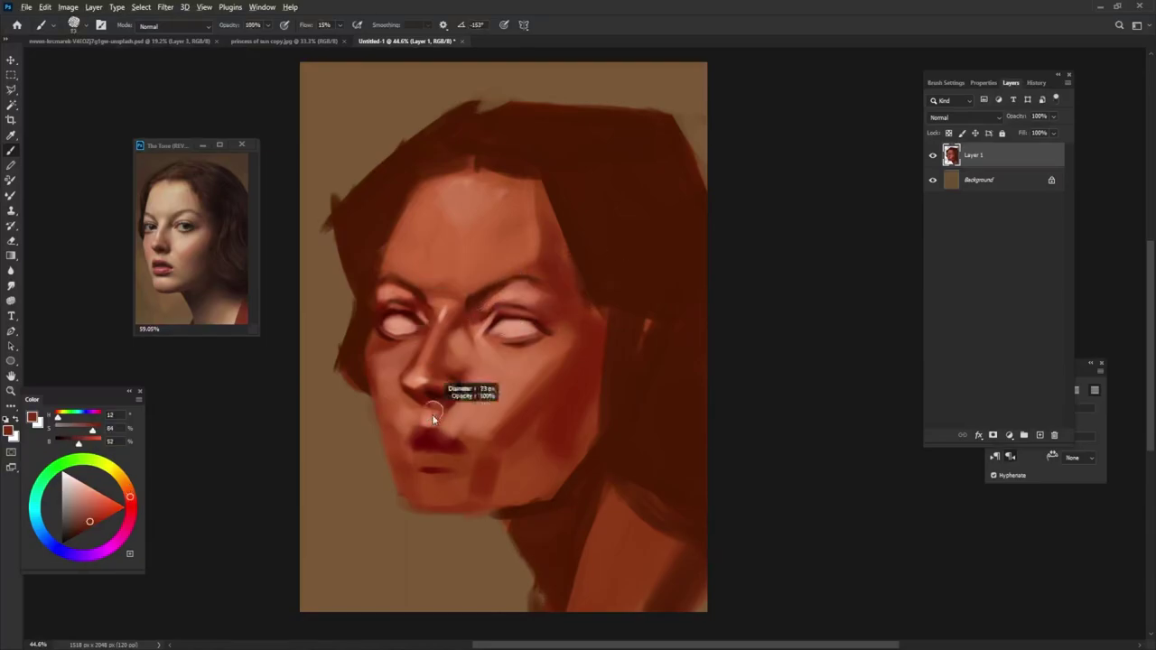
# Pick near-black red for the mouth line and add a pink highlight on the lower lip.
pyautogui.keyDown('alt'); pyautogui.click(420, 436); pyautogui.keyUp('alt')
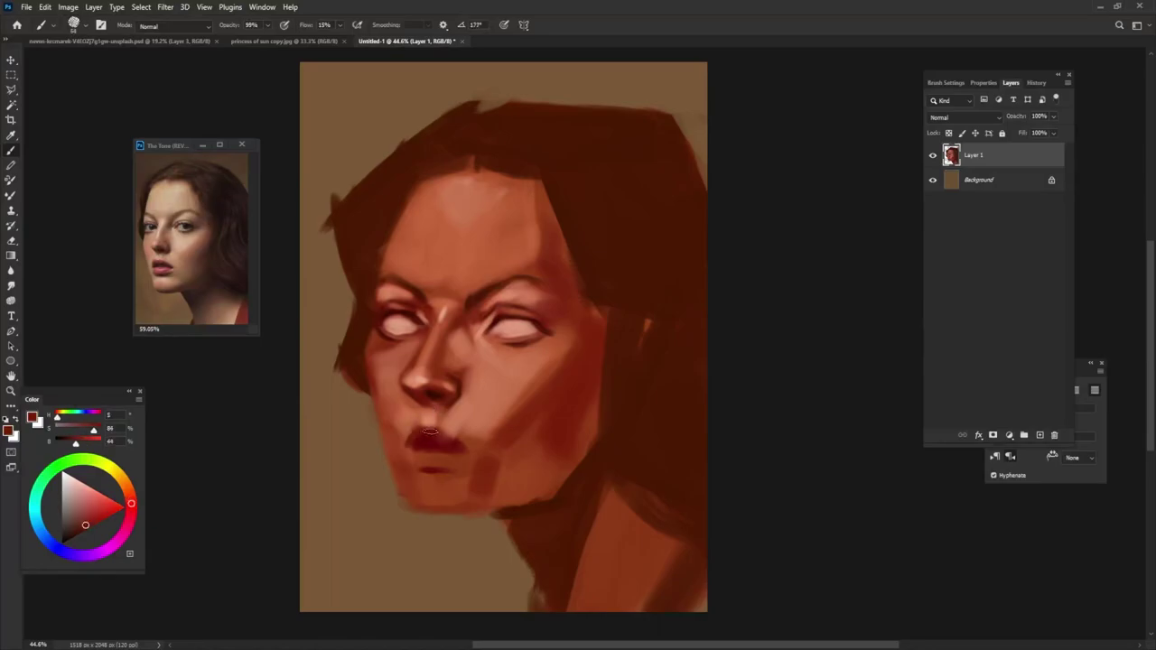
pyautogui.press('0')
pyautogui.keyDown('alt'); pyautogui.click(447, 440); pyautogui.keyUp('alt')
pyautogui.hotkey('shift', 'Left')
pyautogui.hotkey('shift', 'Left')
pyautogui.hotkey('shift', 'Left')
pyautogui.keyDown('alt'); pyautogui.click(407, 445); pyautogui.keyUp('alt')
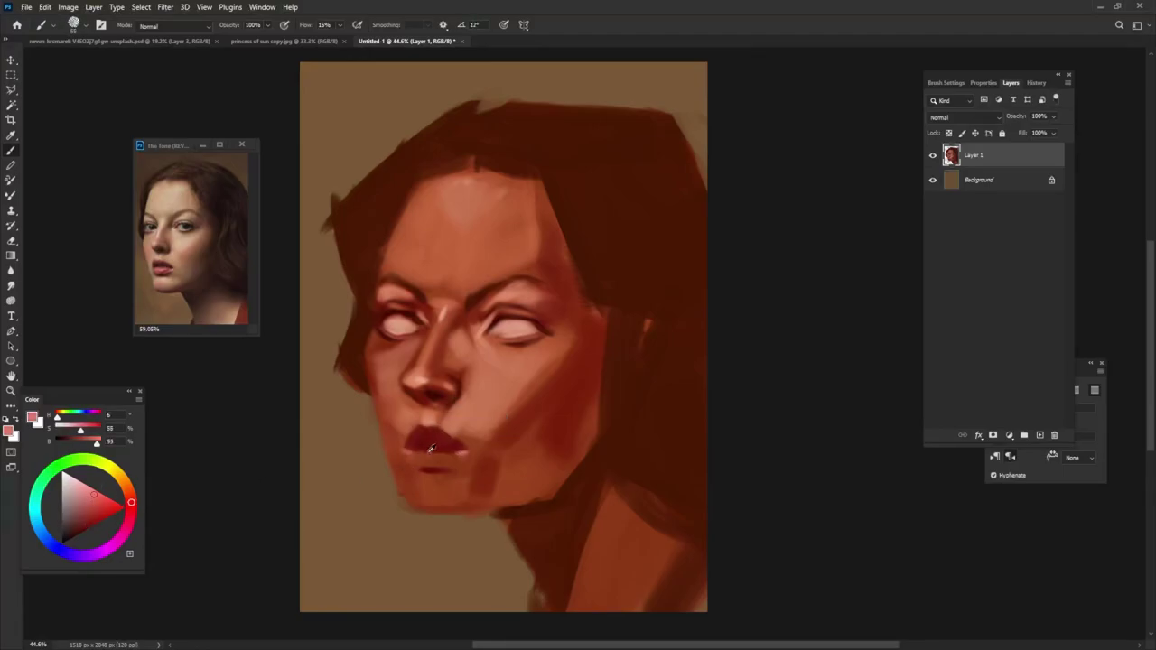
pyautogui.keyDown('alt'); pyautogui.click(434, 449); pyautogui.keyUp('alt')
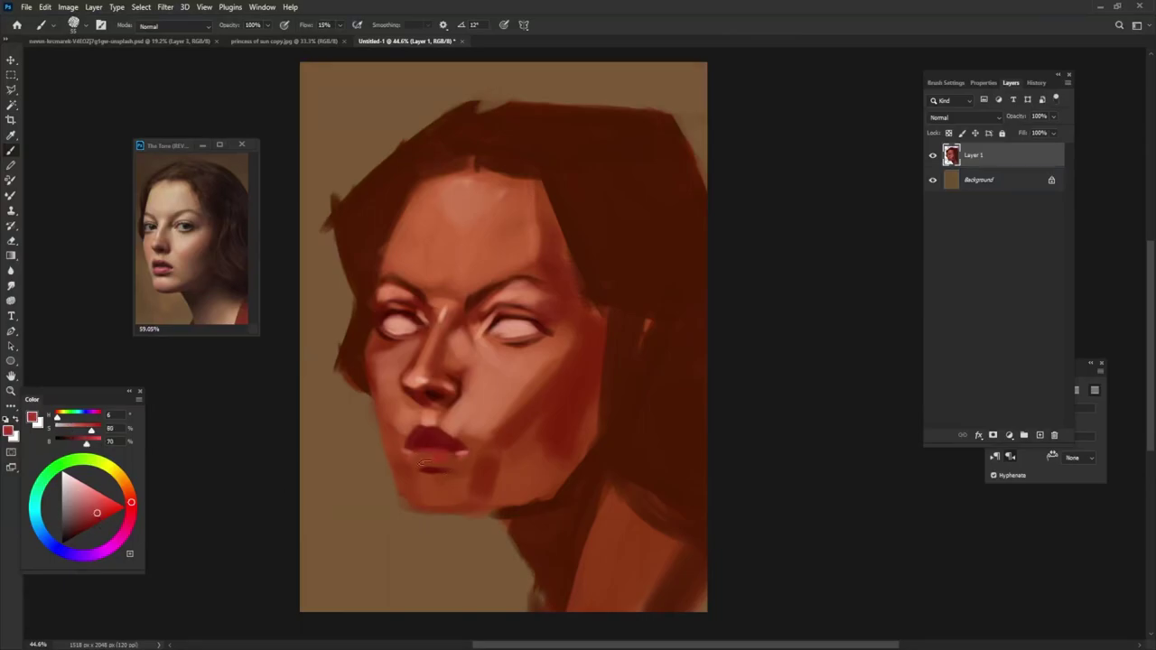
pyautogui.keyDown('alt'); pyautogui.click(433, 449); pyautogui.keyUp('alt')
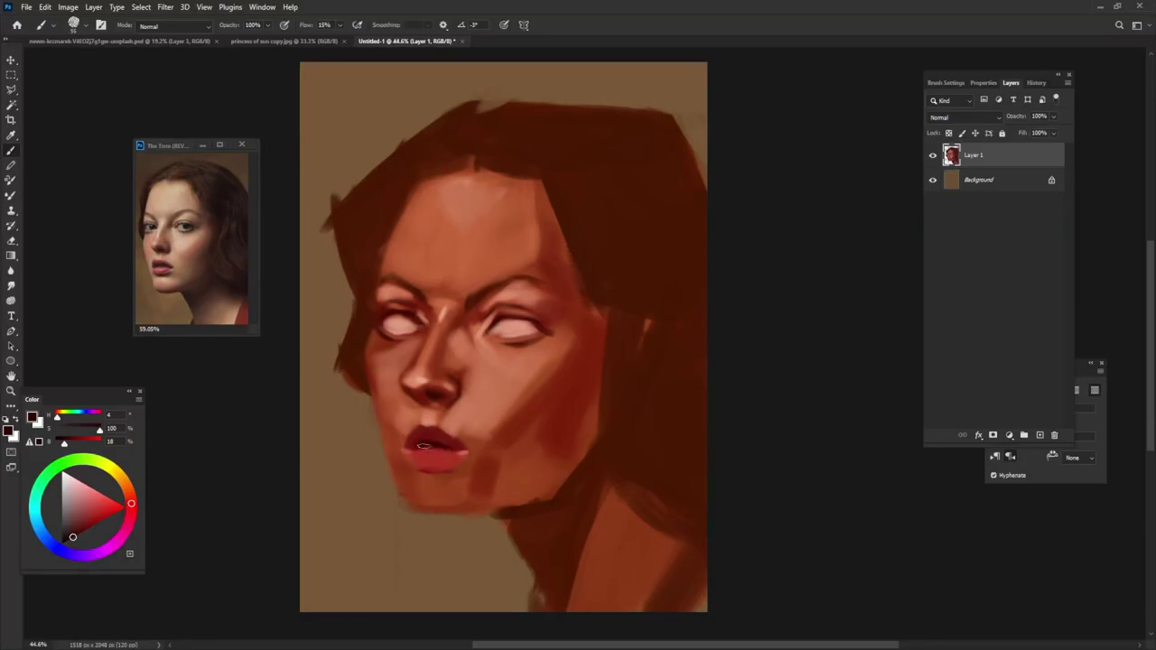
pyautogui.keyDown('alt'); pyautogui.click(456, 450); pyautogui.keyUp('alt')
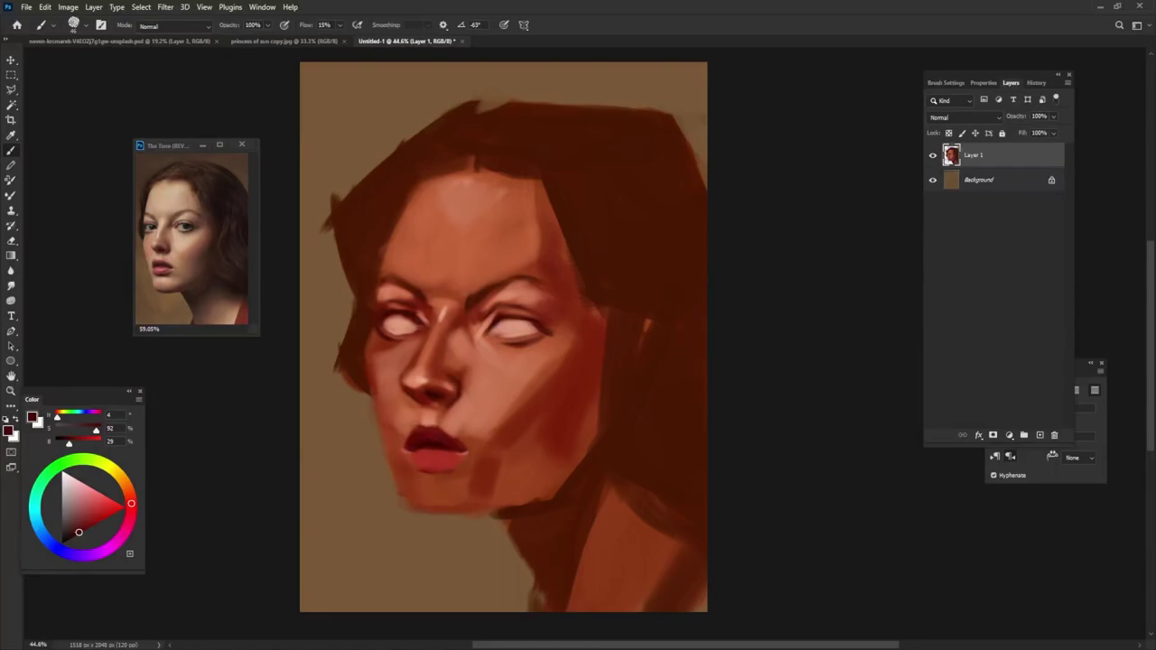
pyautogui.keyDown('alt'); pyautogui.click(430, 459); pyautogui.keyUp('alt')
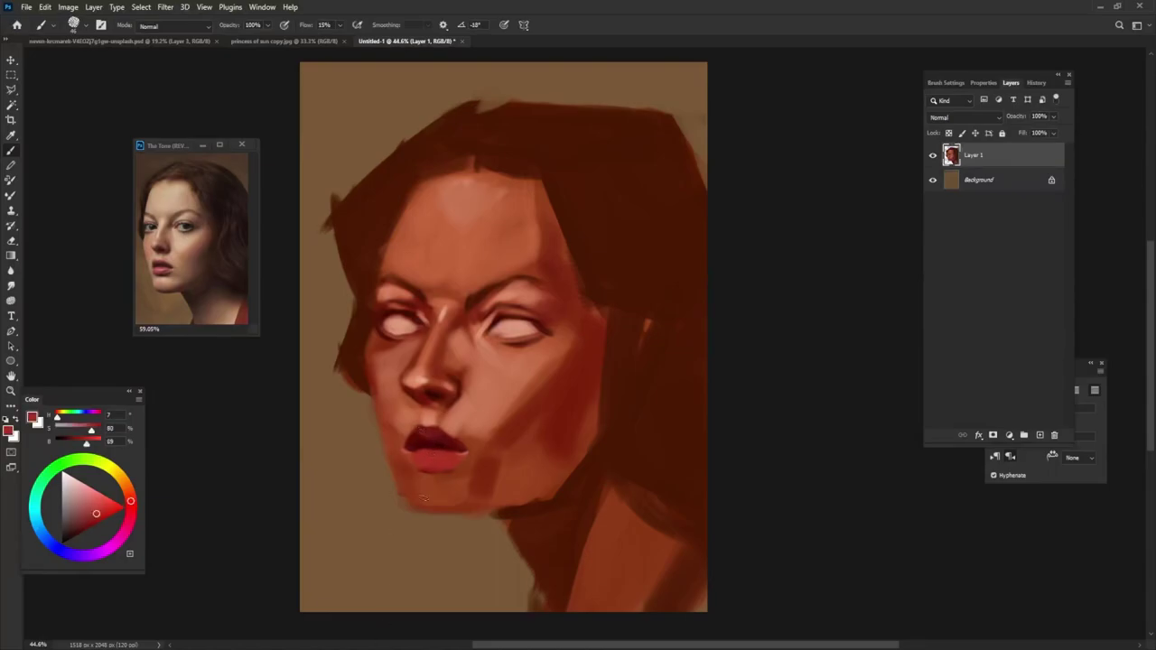
pyautogui.keyDown('alt'); pyautogui.click(432, 461); pyautogui.keyUp('alt')
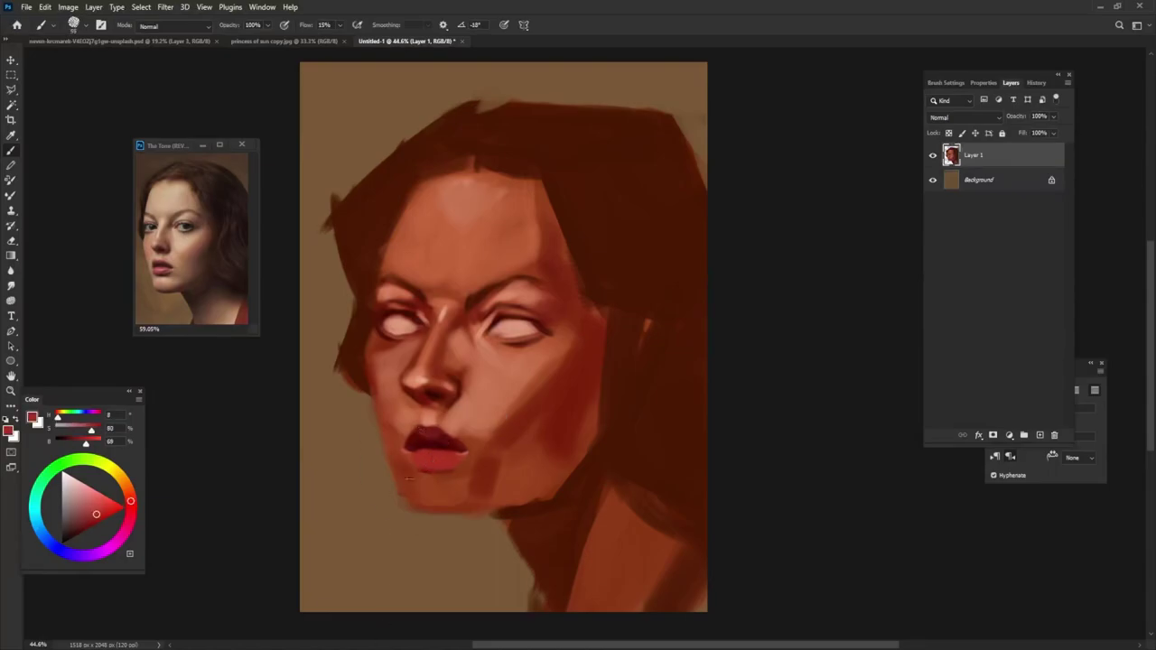
pyautogui.moveTo(430, 457); pyautogui.dragTo(437, 460)
pyautogui.keyDown('alt'); pyautogui.click(443, 446); pyautogui.keyUp('alt')
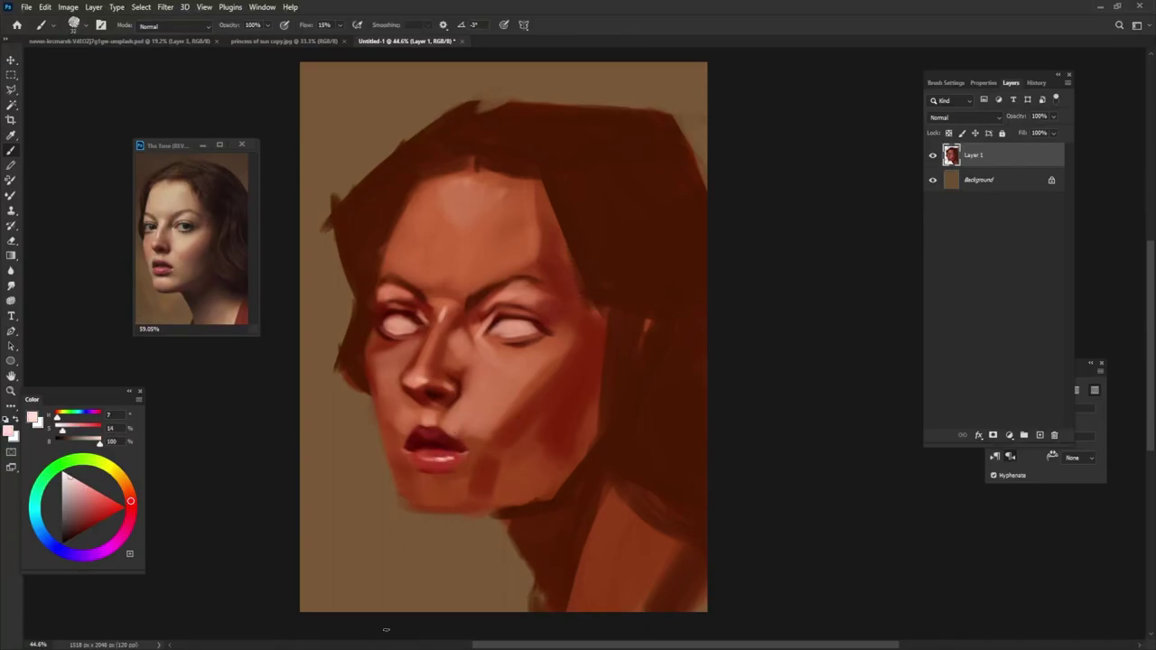
# Paint light skin-tone strokes along the left cheek, jaw underside and left forehead edge.
pyautogui.keyDown('alt'); pyautogui.click(390, 442); pyautogui.keyUp('alt')
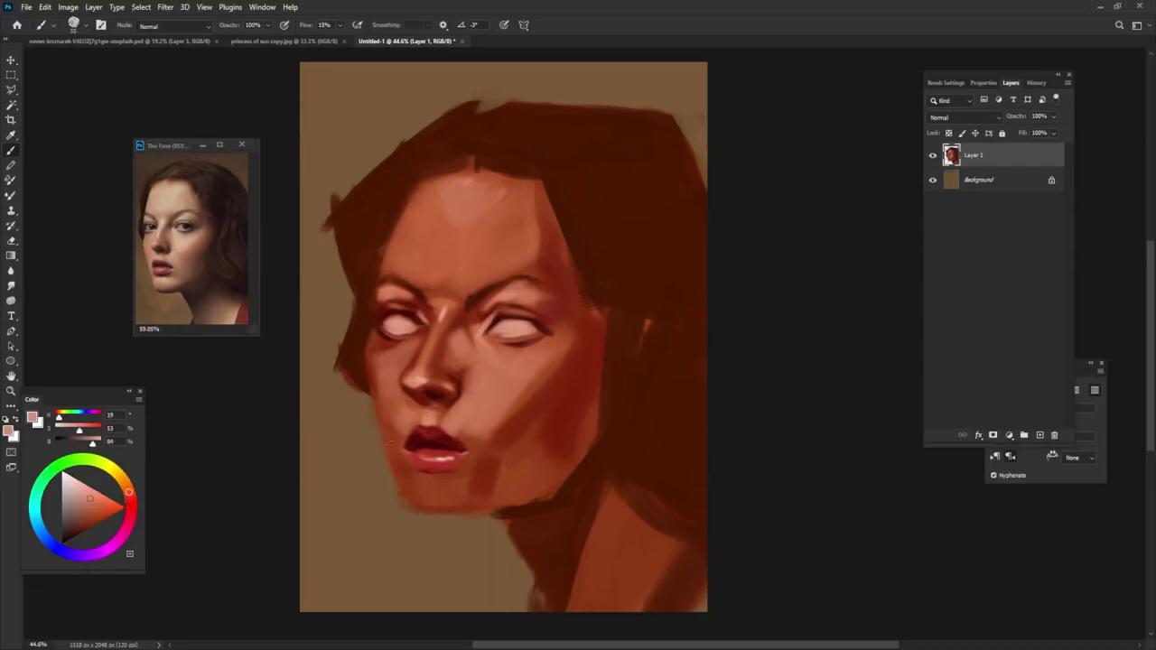
pyautogui.moveTo(368, 380); pyautogui.dragTo(390, 446)
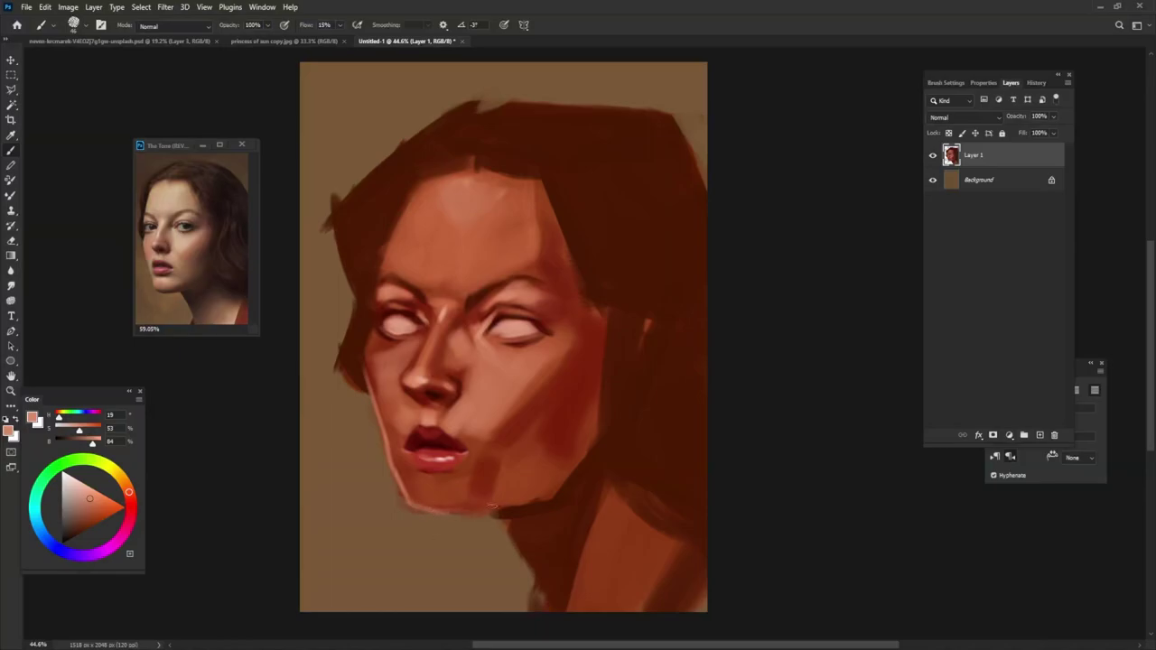
pyautogui.moveTo(493, 507)
pyautogui.mouseDown()
pyautogui.moveTo(432, 508)
pyautogui.moveTo(565, 492)
pyautogui.mouseUp()
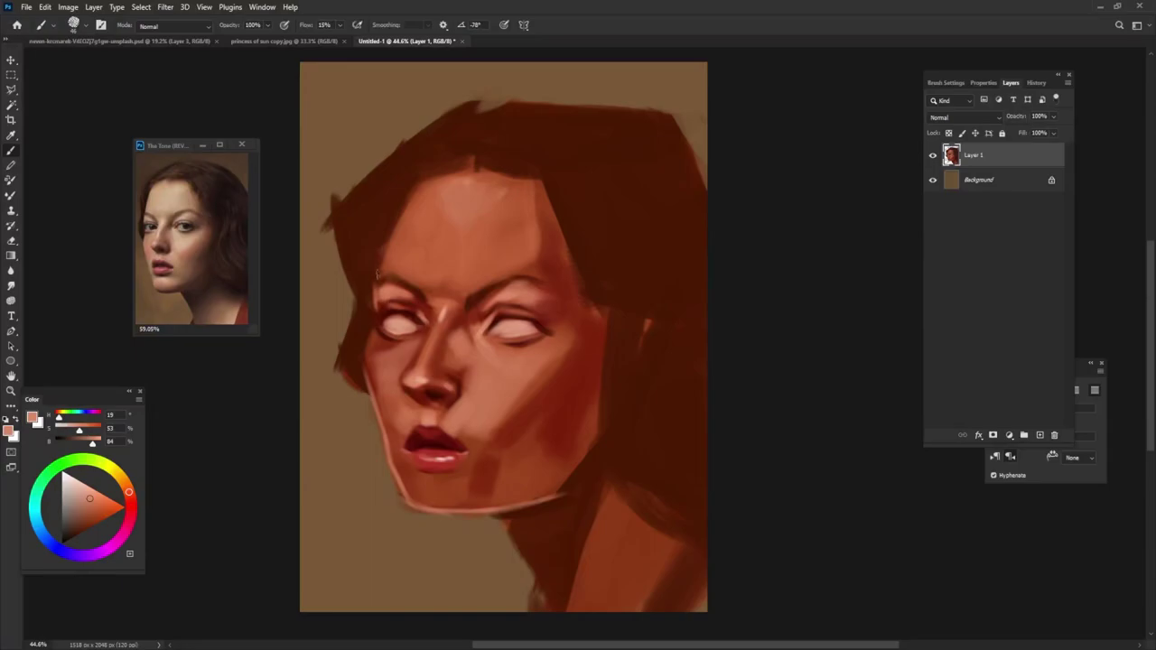
pyautogui.moveTo(378, 275)
pyautogui.mouseDown()
pyautogui.moveTo(394, 210)
pyautogui.moveTo(430, 179)
pyautogui.mouseUp()
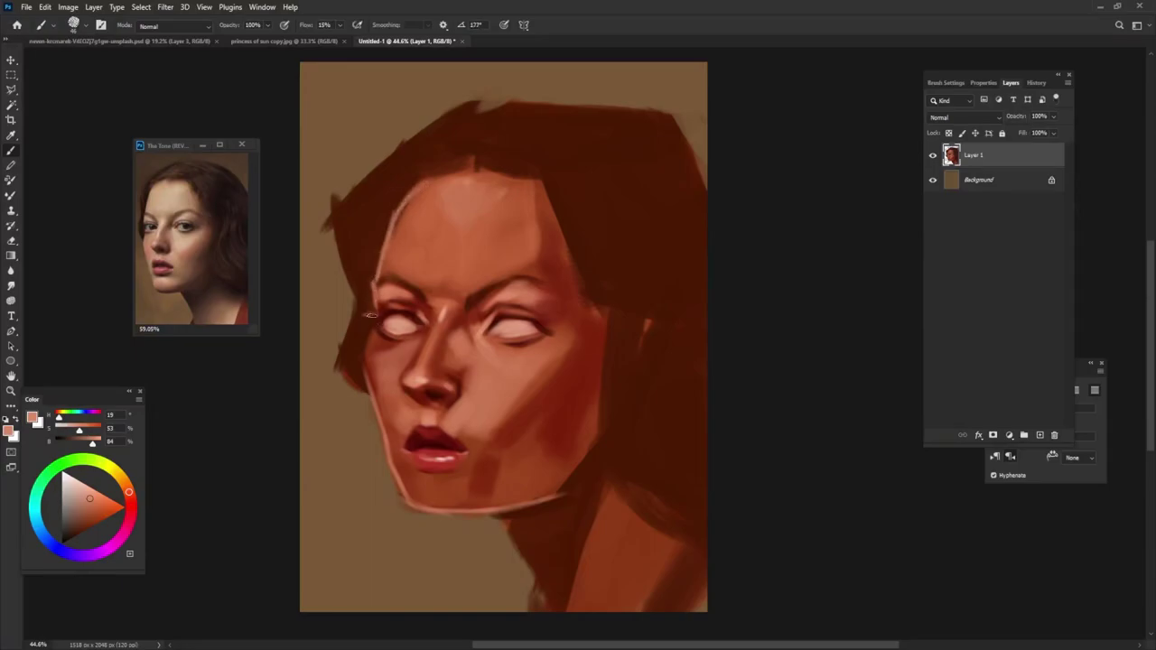
pyautogui.moveTo(363, 327); pyautogui.dragTo(370, 397)
# Paint dark red-brown hair over the left hairline and darken the left face edge.
pyautogui.keyDown('alt'); pyautogui.click(384, 313); pyautogui.keyUp('alt')
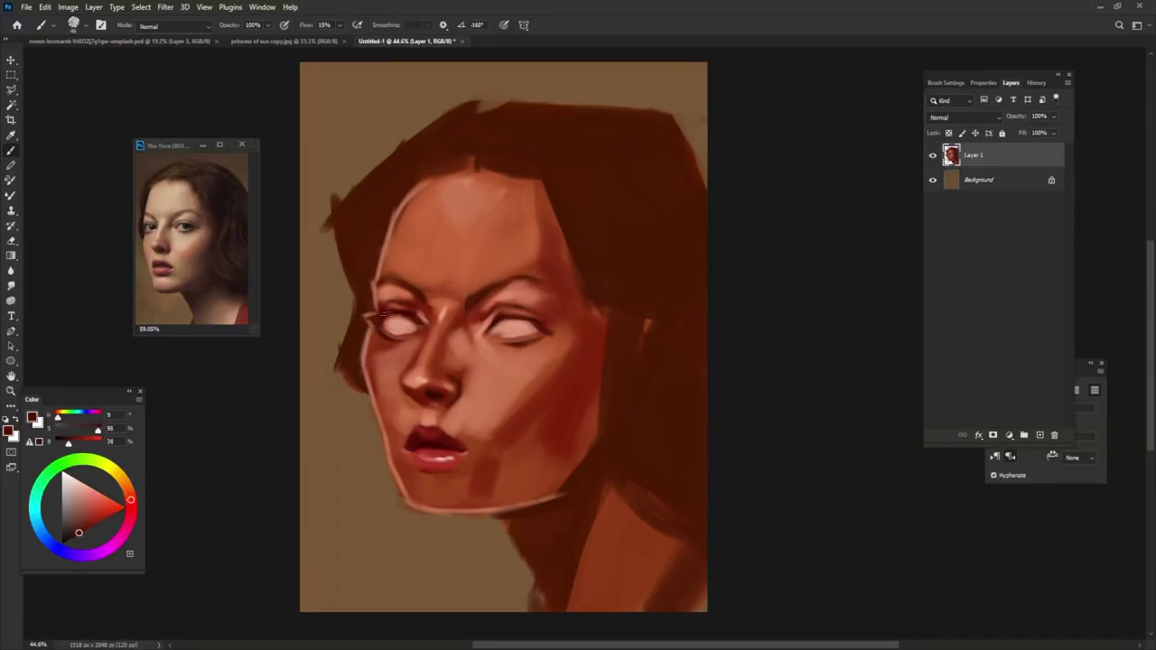
pyautogui.keyDown('alt'); pyautogui.click(467, 129); pyautogui.keyUp('alt')
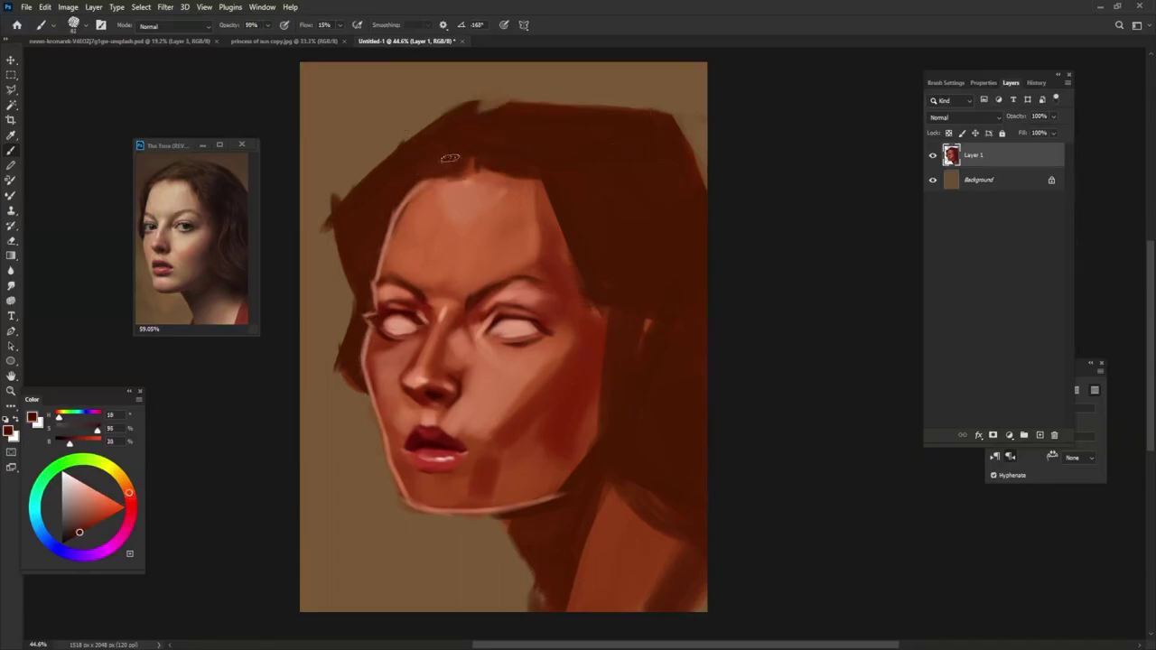
pyautogui.click(76, 535)
pyautogui.moveTo(390, 209); pyautogui.dragTo(368, 241)
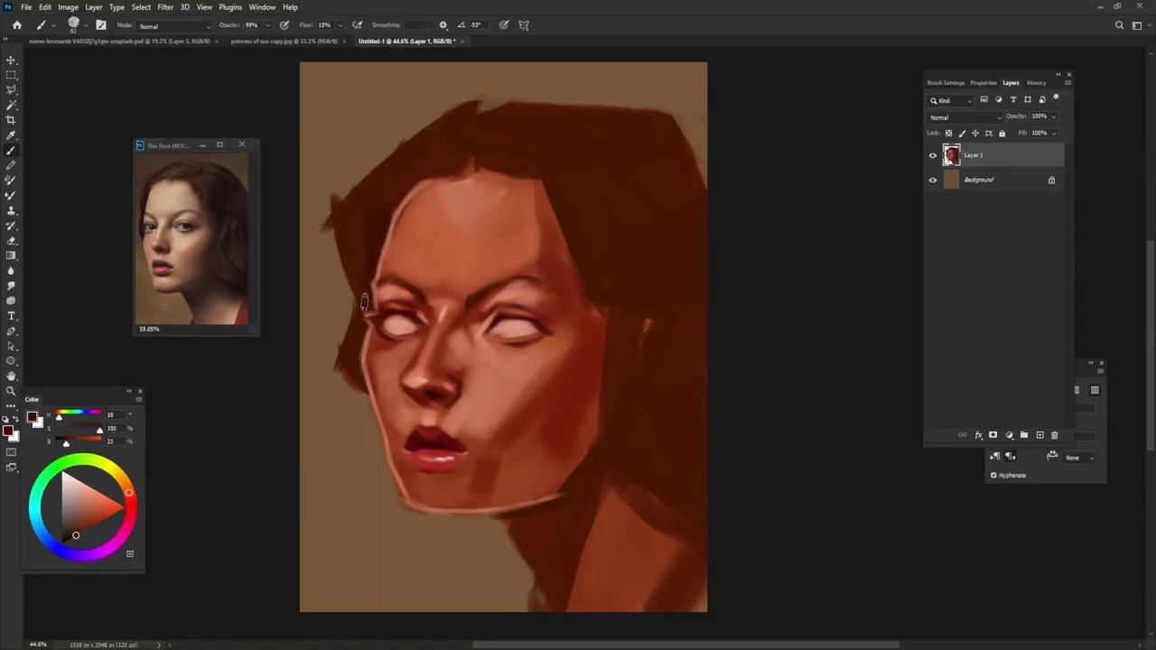
pyautogui.moveTo(359, 374); pyautogui.dragTo(361, 336)
pyautogui.keyDown('alt'); pyautogui.click(341, 318); pyautogui.keyUp('alt')
pyautogui.keyDown('alt'); pyautogui.click(589, 339); pyautogui.keyUp('alt')
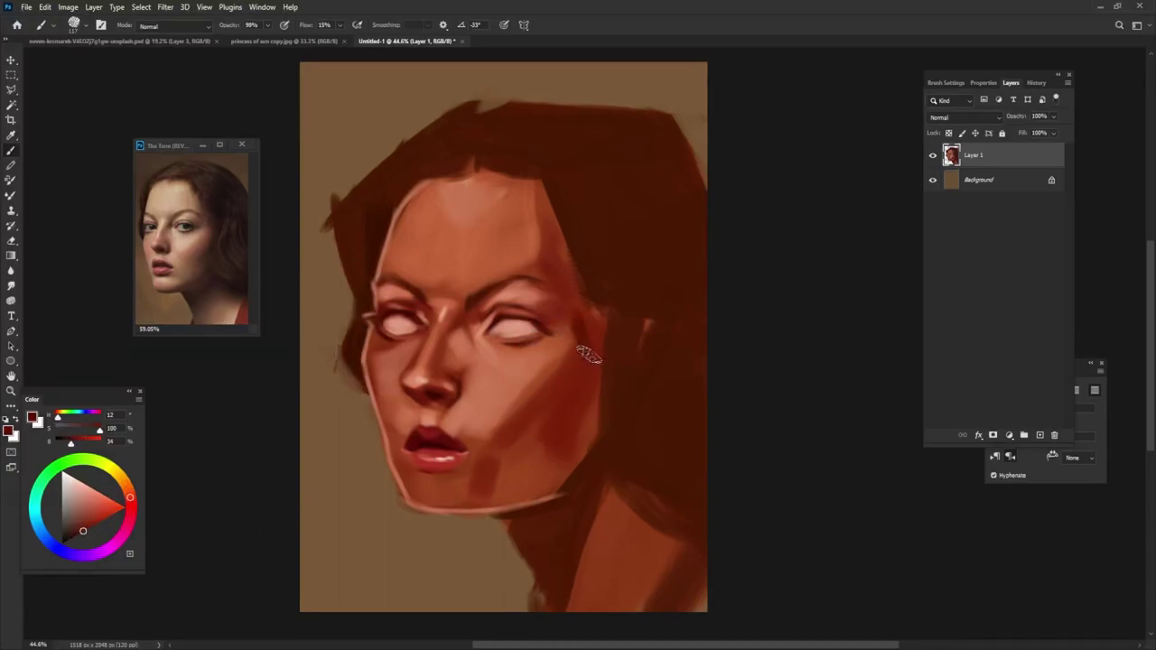
# Darken the right cheek edge and lighten the chin and lower jaw.
pyautogui.moveTo(589, 307)
pyautogui.mouseDown()
pyautogui.moveTo(587, 443)
pyautogui.moveTo(574, 402)
pyautogui.mouseUp()
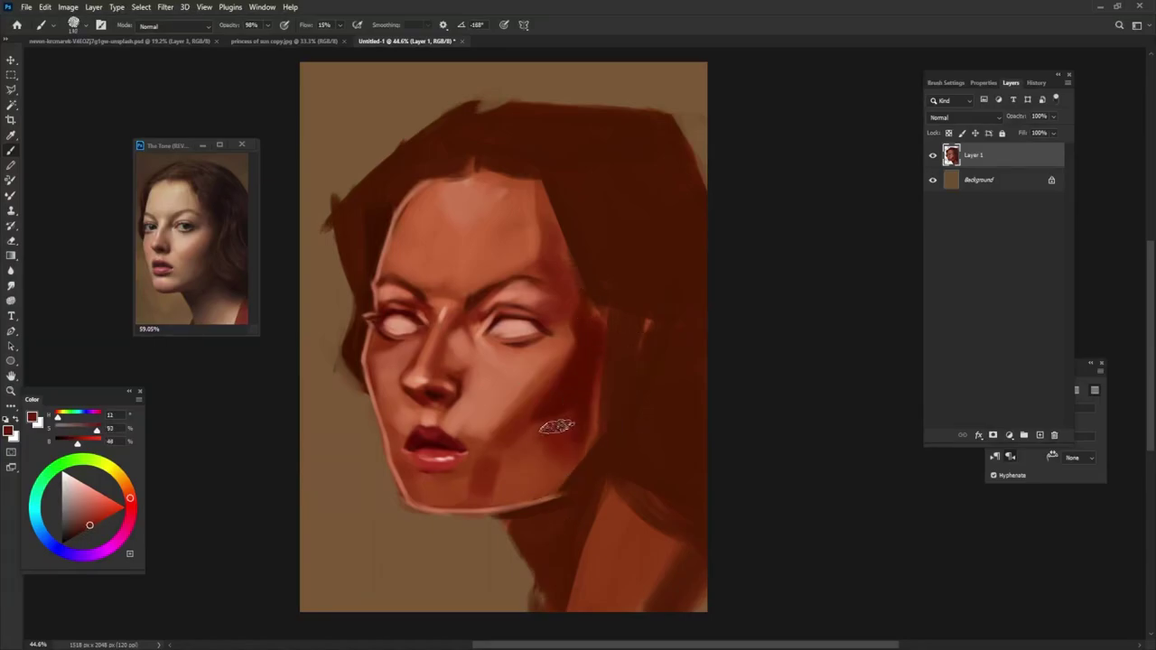
pyautogui.keyDown('alt'); pyautogui.click(507, 393); pyautogui.keyUp('alt')
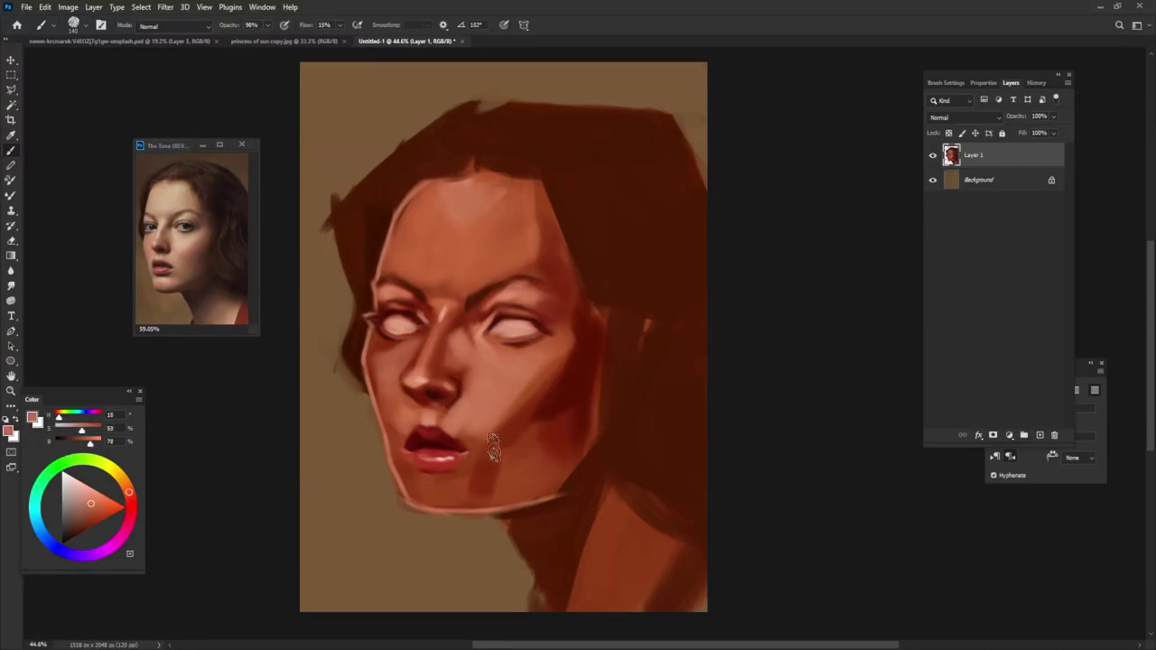
pyautogui.moveTo(492, 442)
pyautogui.mouseDown()
pyautogui.moveTo(483, 461)
pyautogui.moveTo(532, 447)
pyautogui.moveTo(488, 492)
pyautogui.mouseUp()
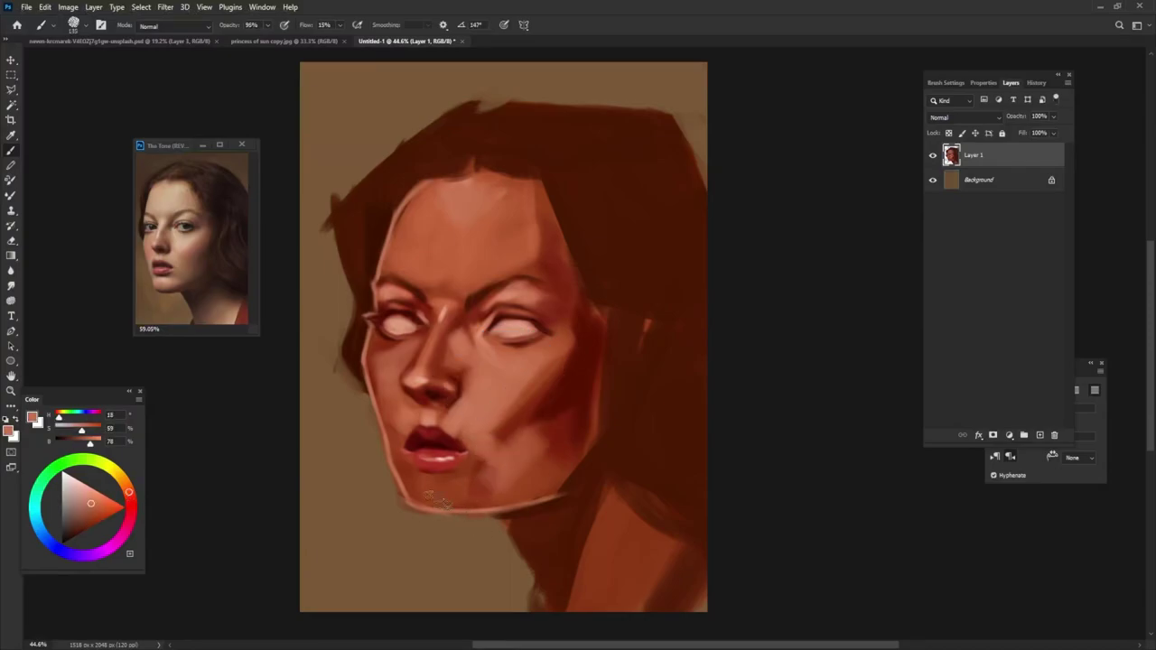
pyautogui.moveTo(415, 479)
pyautogui.mouseDown()
pyautogui.moveTo(492, 504)
pyautogui.moveTo(480, 497)
pyautogui.mouseUp()
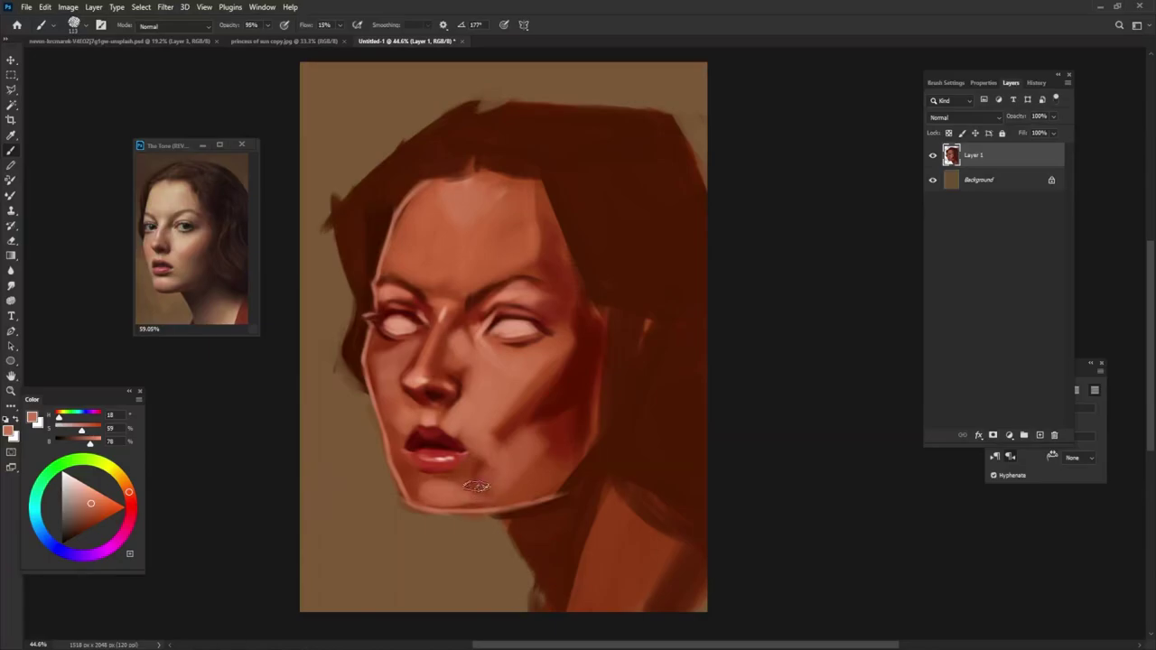
pyautogui.keyDown('alt'); pyautogui.click(430, 476); pyautogui.keyUp('alt')
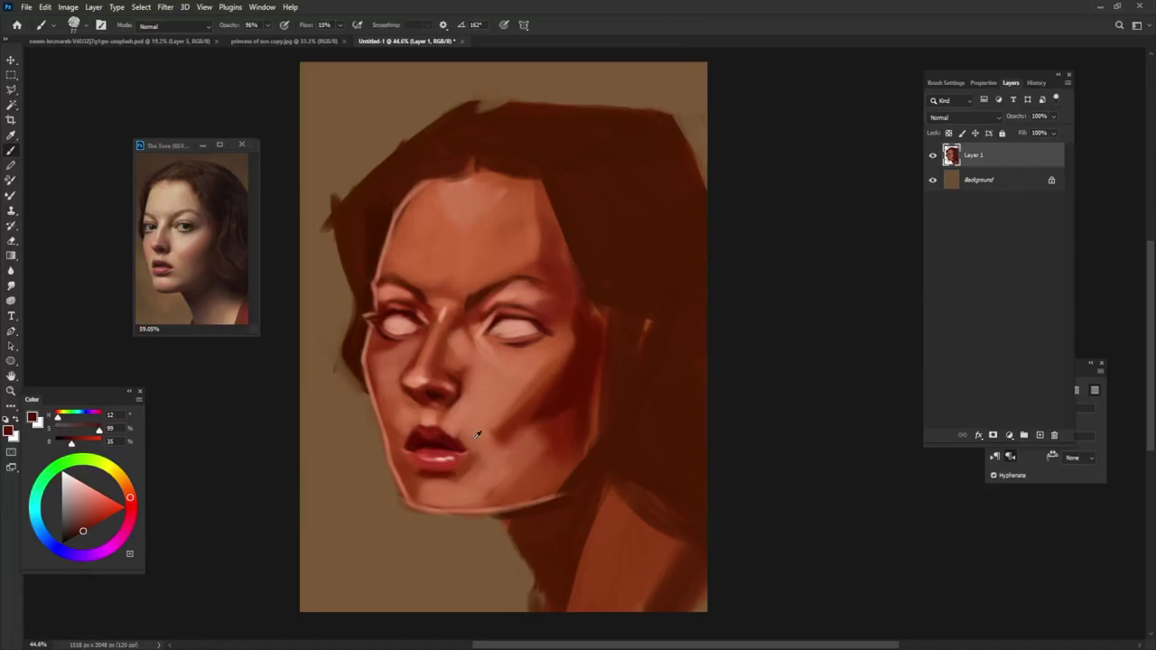
# Paint a light pink highlight at the right corner of the lips.
pyautogui.keyDown('alt'); pyautogui.click(470, 468); pyautogui.keyUp('alt')
pyautogui.keyDown('alt'); pyautogui.click(429, 373); pyautogui.keyUp('alt')
pyautogui.moveTo(492, 454); pyautogui.dragTo(464, 459)
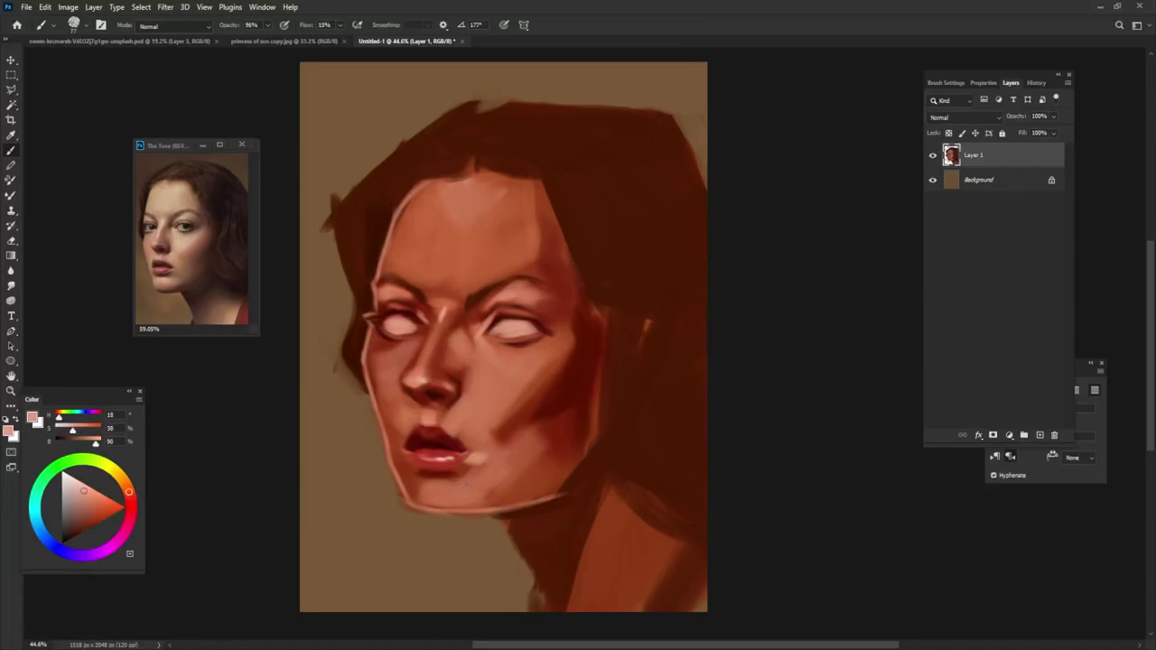
pyautogui.keyDown('alt'); pyautogui.click(413, 488); pyautogui.keyUp('alt')
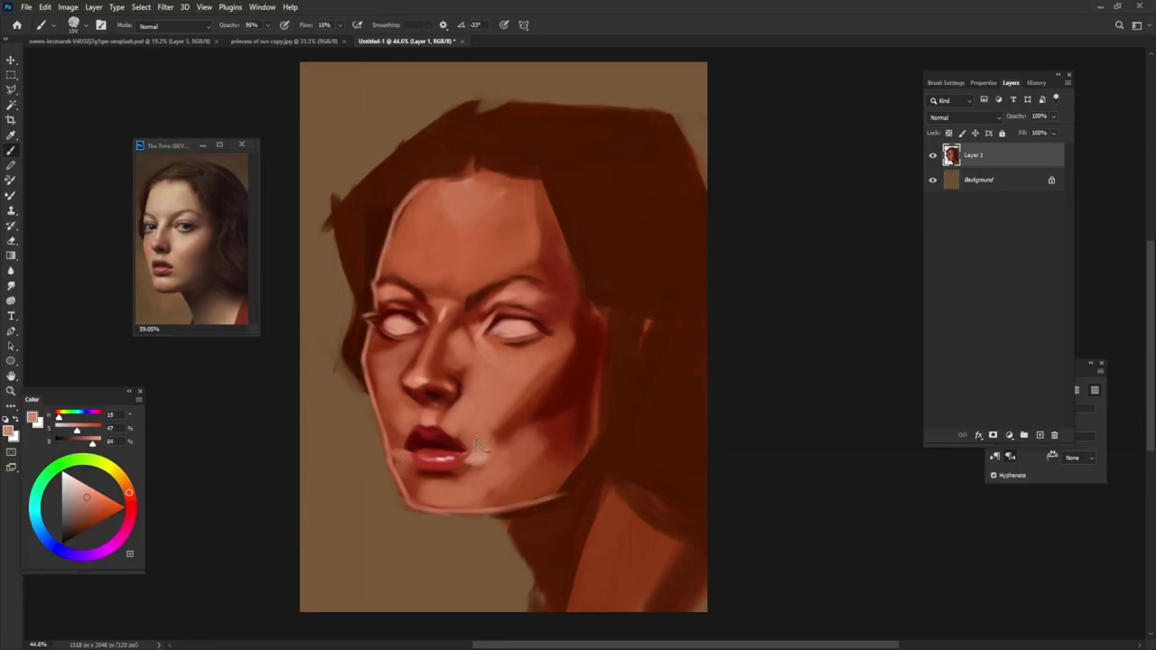
pyautogui.keyDown('alt'); pyautogui.click(379, 360); pyautogui.keyUp('alt')
pyautogui.keyDown('alt'); pyautogui.click(478, 403); pyautogui.keyUp('alt')
# Lower brush opacity and paint light strokes on the cheek right of the lips.
pyautogui.press('[')
pyautogui.press(']')
pyautogui.press('9')
pyautogui.press('7')
pyautogui.keyDown('alt'); pyautogui.click(388, 388); pyautogui.keyUp('alt')
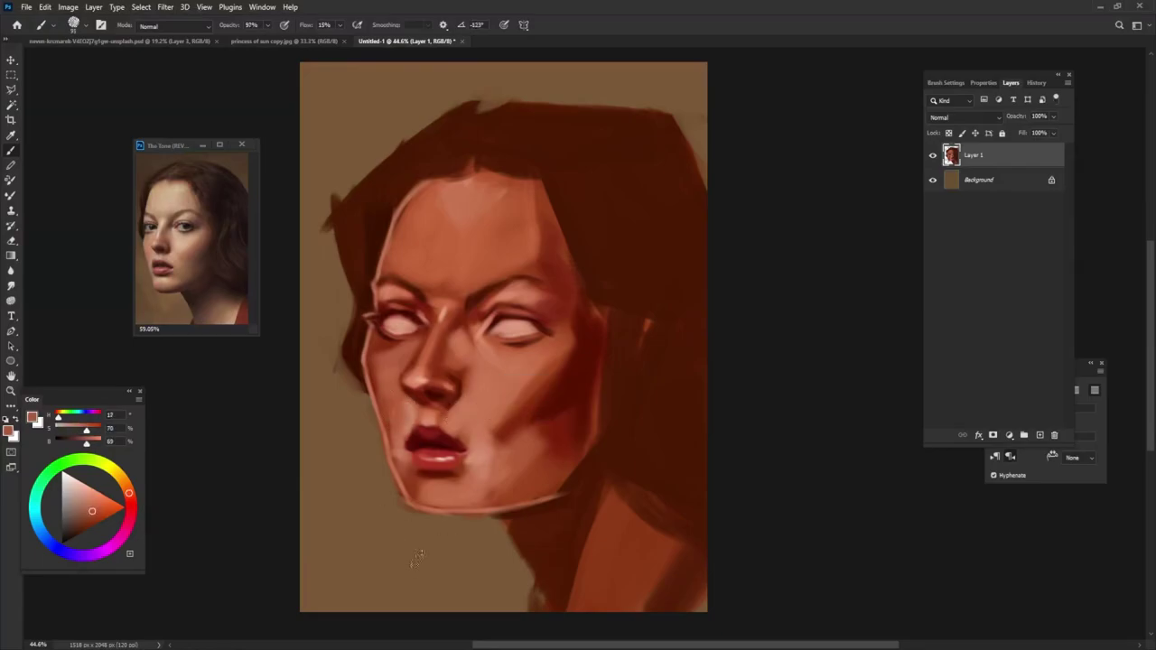
pyautogui.keyDown('alt'); pyautogui.click(417, 407); pyautogui.keyUp('alt')
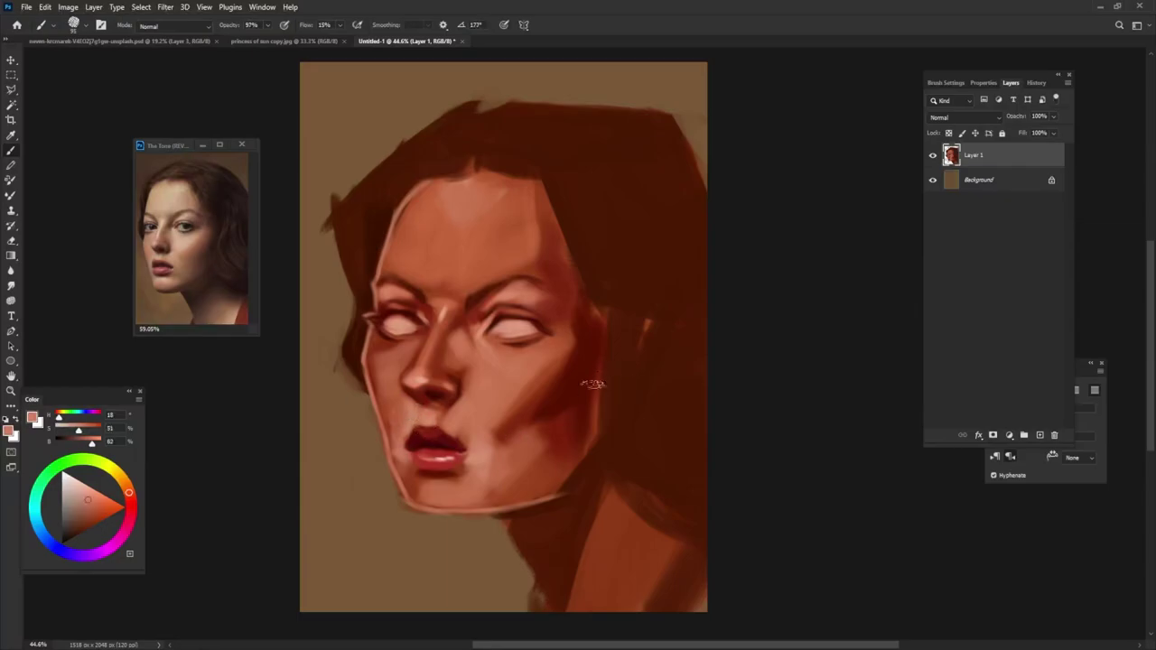
pyautogui.keyDown('alt'); pyautogui.click(403, 442); pyautogui.keyUp('alt')
pyautogui.keyDown('alt'); pyautogui.click(486, 468); pyautogui.keyUp('alt')
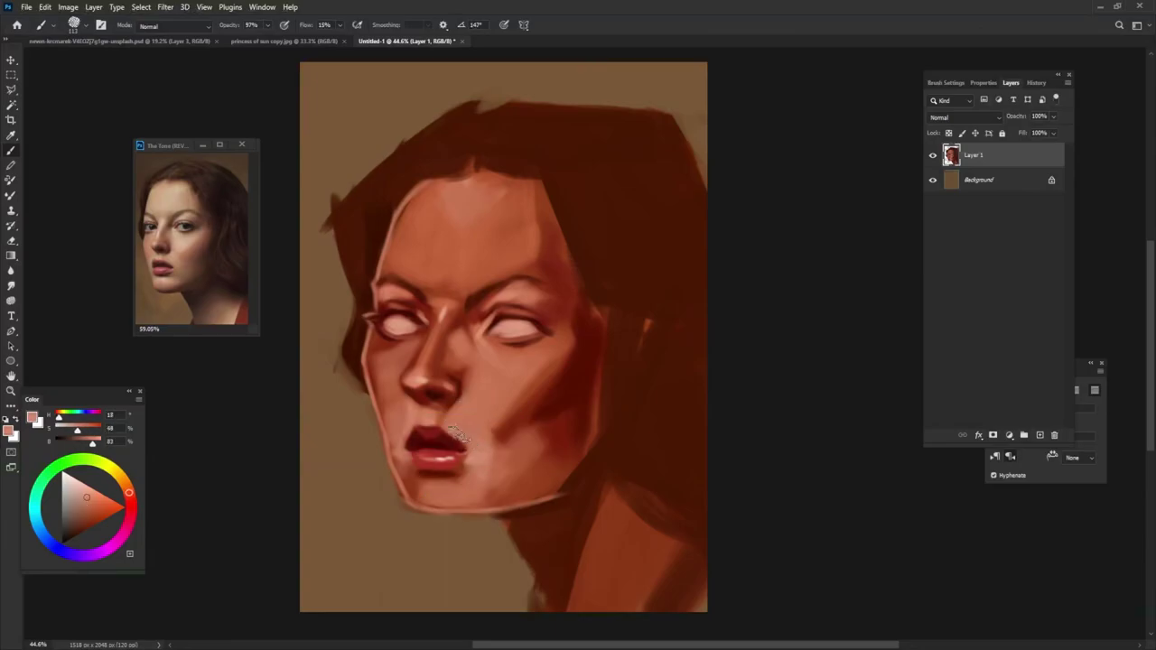
pyautogui.moveTo(484, 452); pyautogui.dragTo(465, 420)
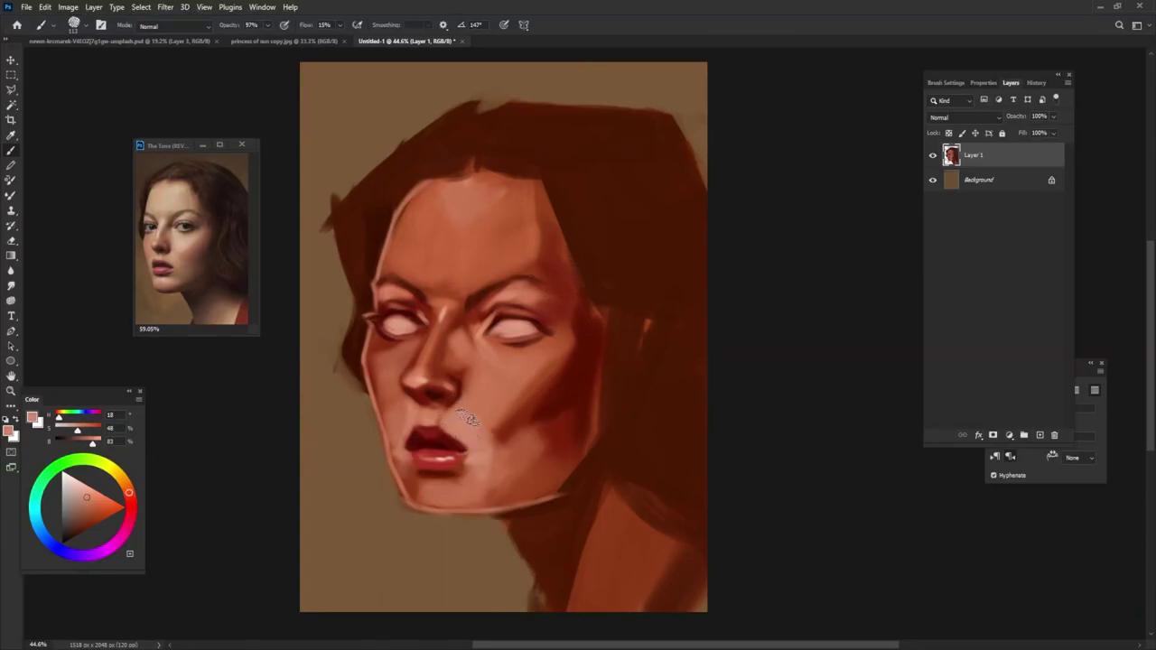
# Dab very light paint on the cheek beside the nose and resample tones near the left eye.
pyautogui.keyDown('alt'); pyautogui.click(507, 378); pyautogui.keyUp('alt')
pyautogui.moveTo(472, 381)
pyautogui.mouseDown()
pyautogui.moveTo(506, 388)
pyautogui.moveTo(488, 395)
pyautogui.mouseUp()
pyautogui.keyDown('alt'); pyautogui.click(533, 342); pyautogui.keyUp('alt')
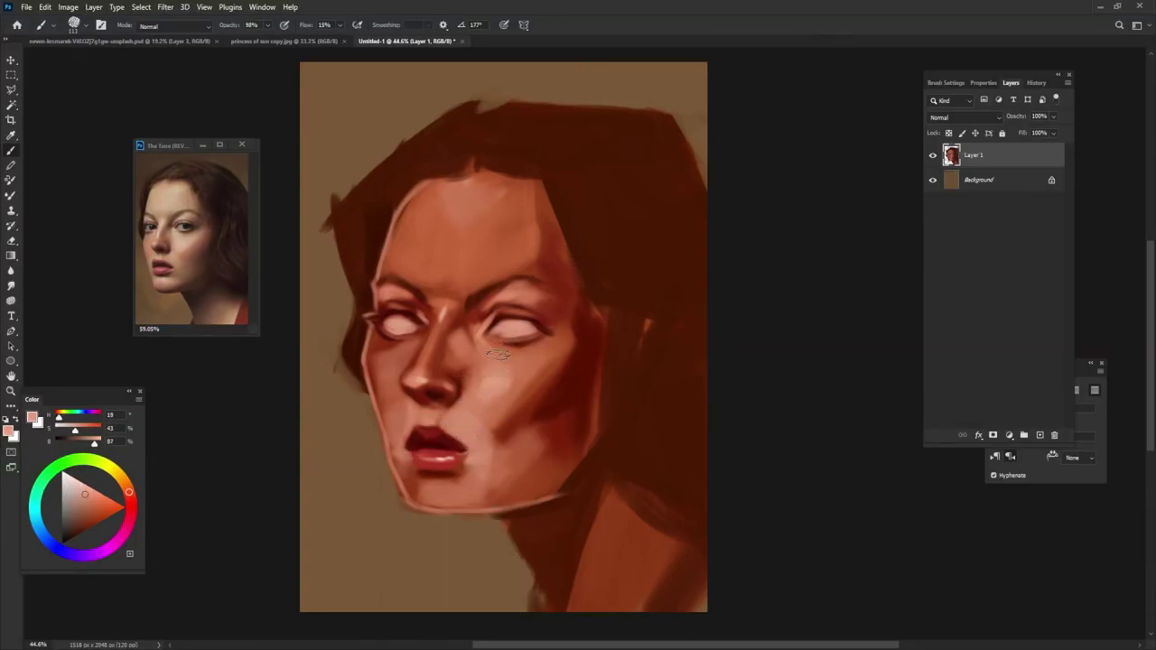
pyautogui.keyDown('alt'); pyautogui.click(375, 347); pyautogui.keyUp('alt')
pyautogui.keyDown('alt'); pyautogui.click(362, 350); pyautogui.keyUp('alt')
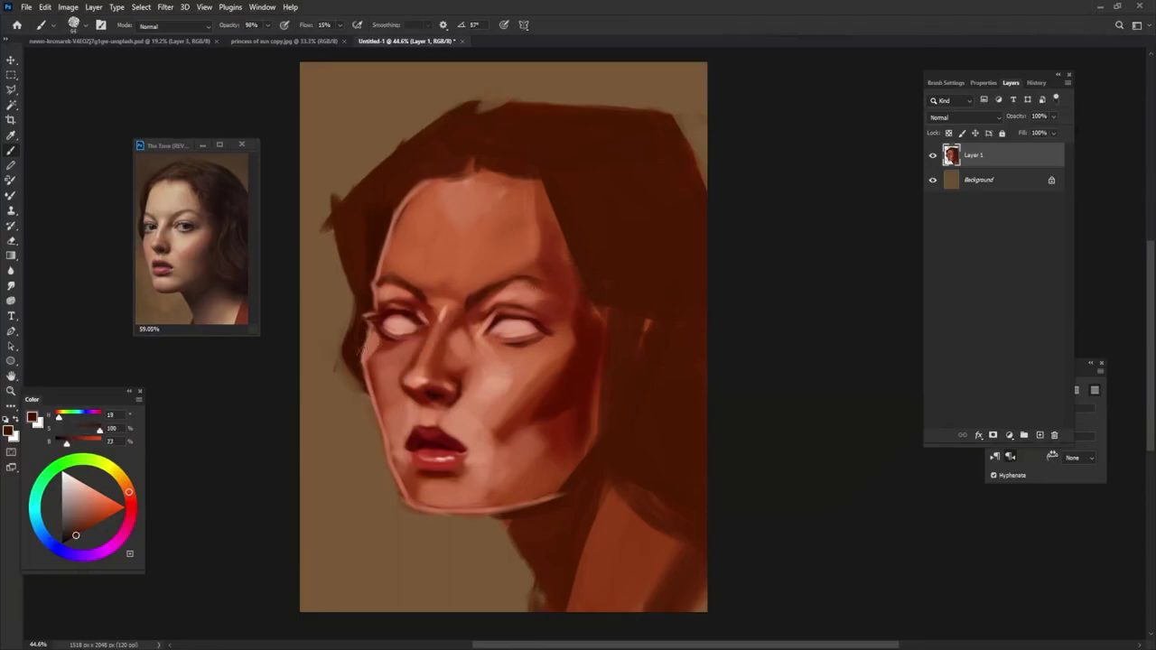
pyautogui.keyDown('alt'); pyautogui.click(381, 337); pyautogui.keyUp('alt')
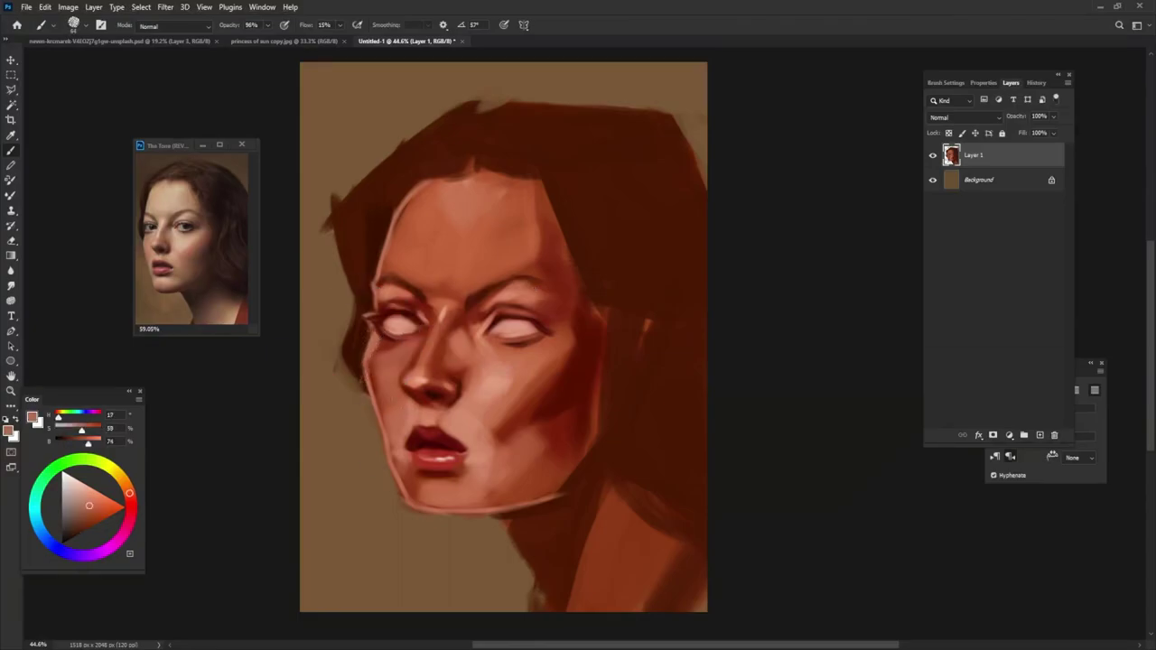
pyautogui.keyDown('alt'); pyautogui.click(416, 330); pyautogui.keyUp('alt')
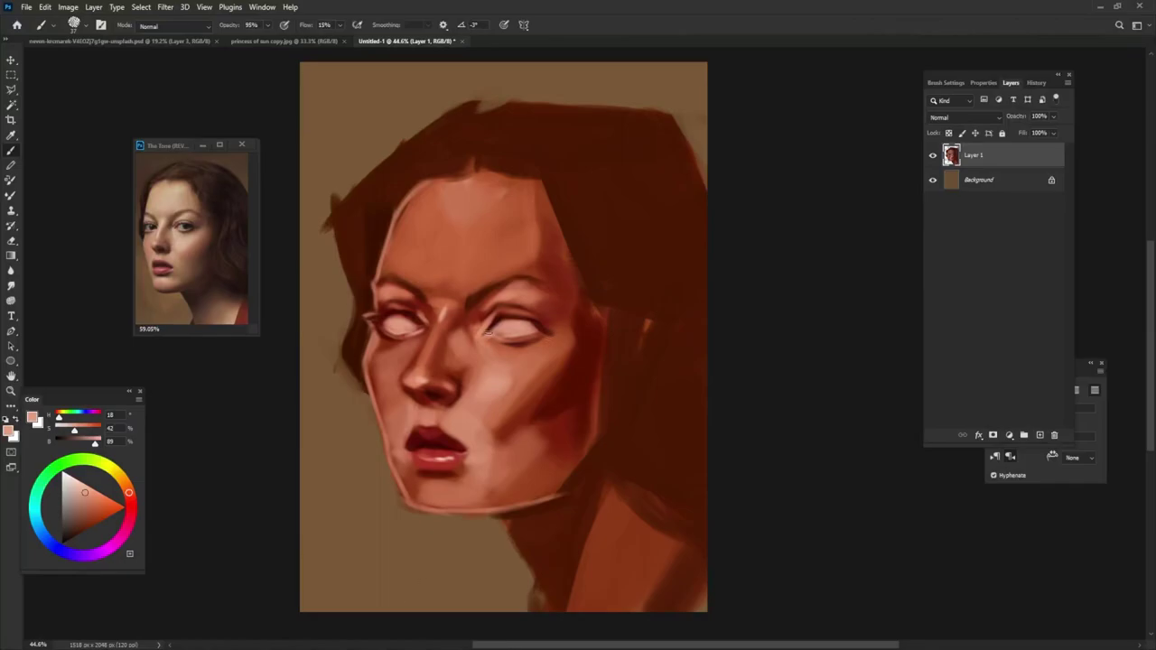
# Sample dark reds from the nose shadow and lips for lash lines and lip touch-ups.
pyautogui.keyDown('alt'); pyautogui.click(433, 348); pyautogui.keyUp('alt')
pyautogui.keyDown('alt'); pyautogui.click(413, 320); pyautogui.keyUp('alt')
pyautogui.keyDown('alt'); pyautogui.click(494, 339); pyautogui.keyUp('alt')
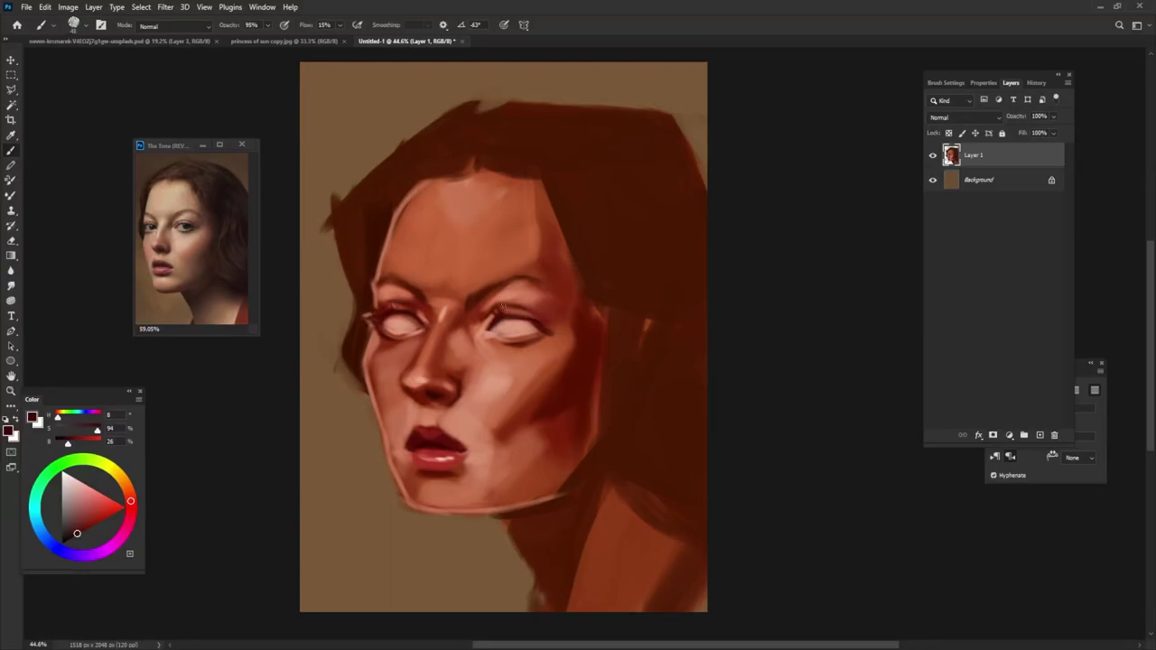
pyautogui.keyDown('alt'); pyautogui.click(364, 315); pyautogui.keyUp('alt')
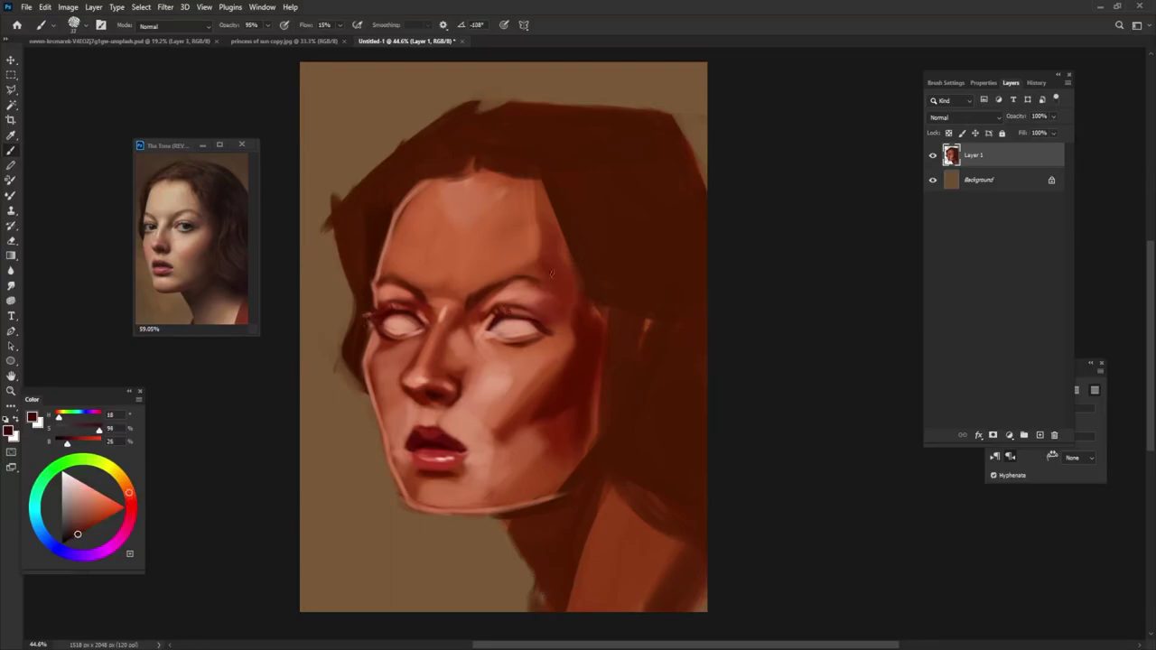
pyautogui.keyDown('alt'); pyautogui.click(479, 413); pyautogui.keyUp('alt')
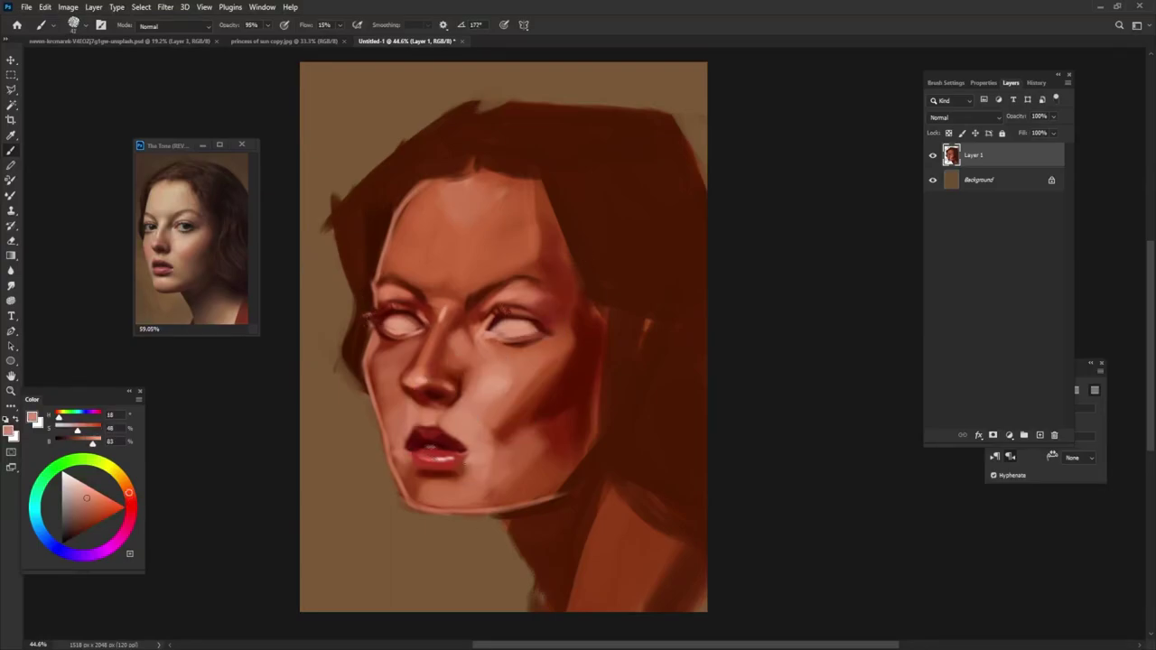
pyautogui.keyDown('alt'); pyautogui.click(434, 438); pyautogui.keyUp('alt')
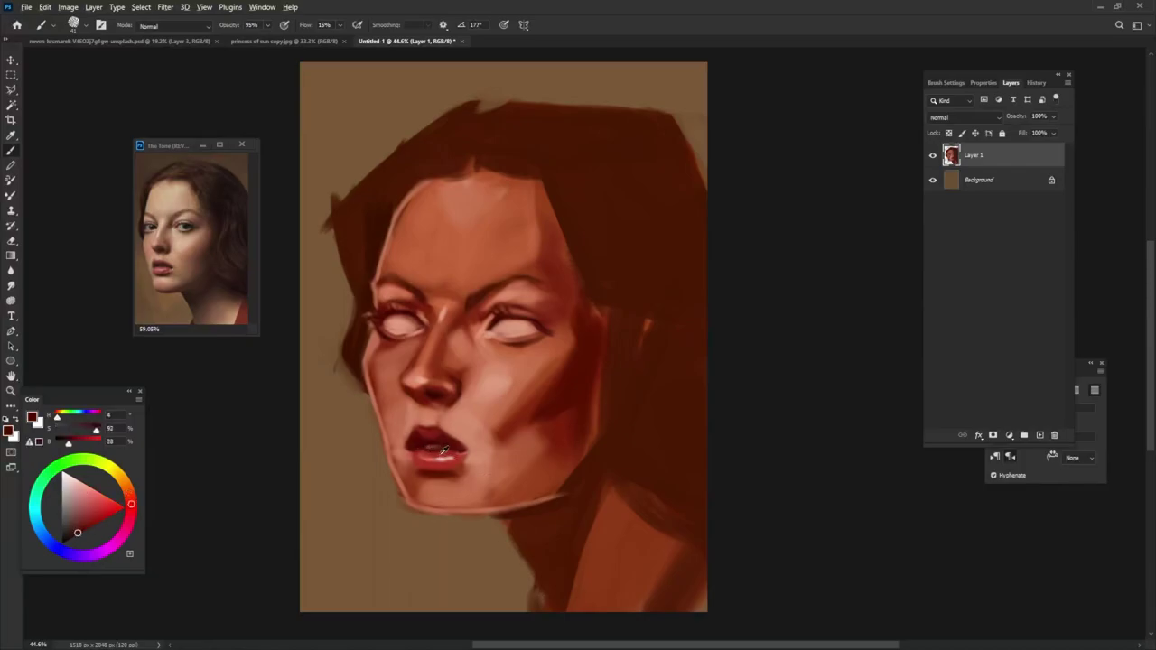
pyautogui.keyDown('alt'); pyautogui.click(443, 448); pyautogui.keyUp('alt')
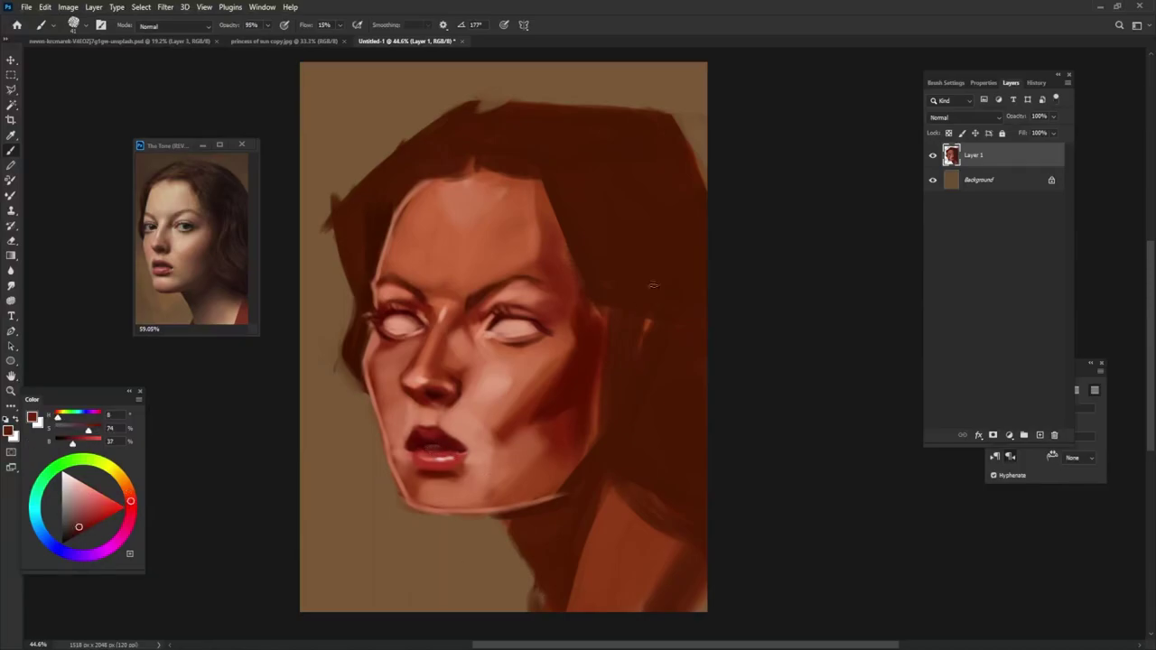
# Lighten the right cheek shadow with sampled light skin tones.
pyautogui.keyDown('alt'); pyautogui.click(515, 448); pyautogui.keyUp('alt')
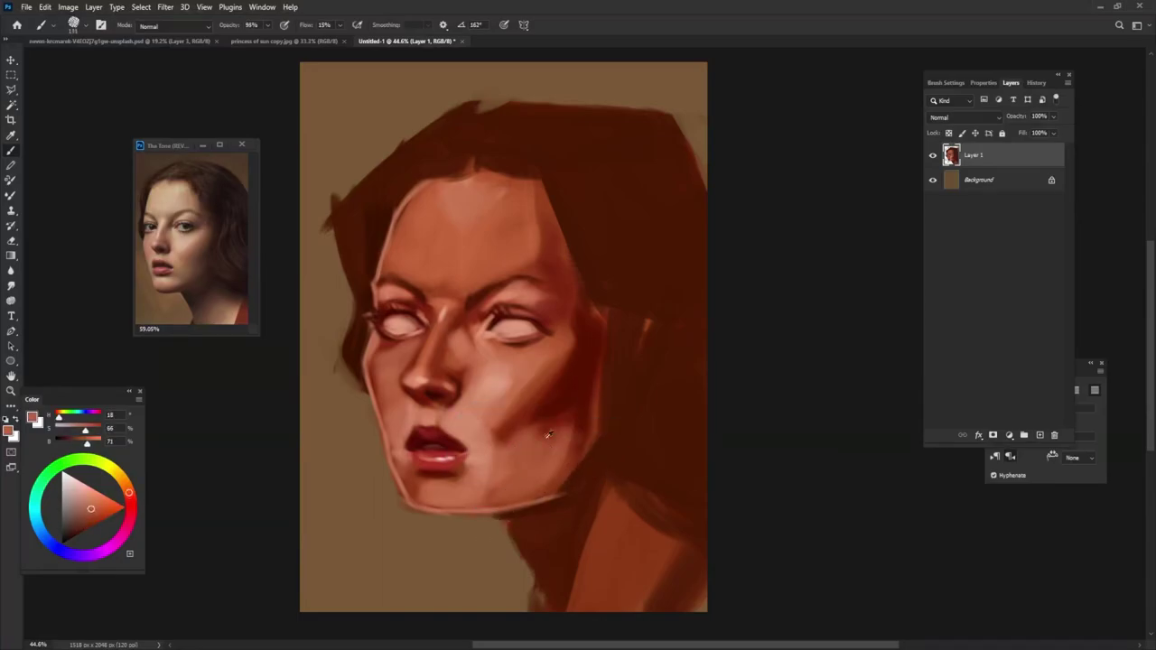
pyautogui.keyDown('alt'); pyautogui.click(492, 449); pyautogui.keyUp('alt')
pyautogui.moveTo(529, 386); pyautogui.dragTo(554, 424)
pyautogui.keyDown('alt'); pyautogui.click(554, 413); pyautogui.keyUp('alt')
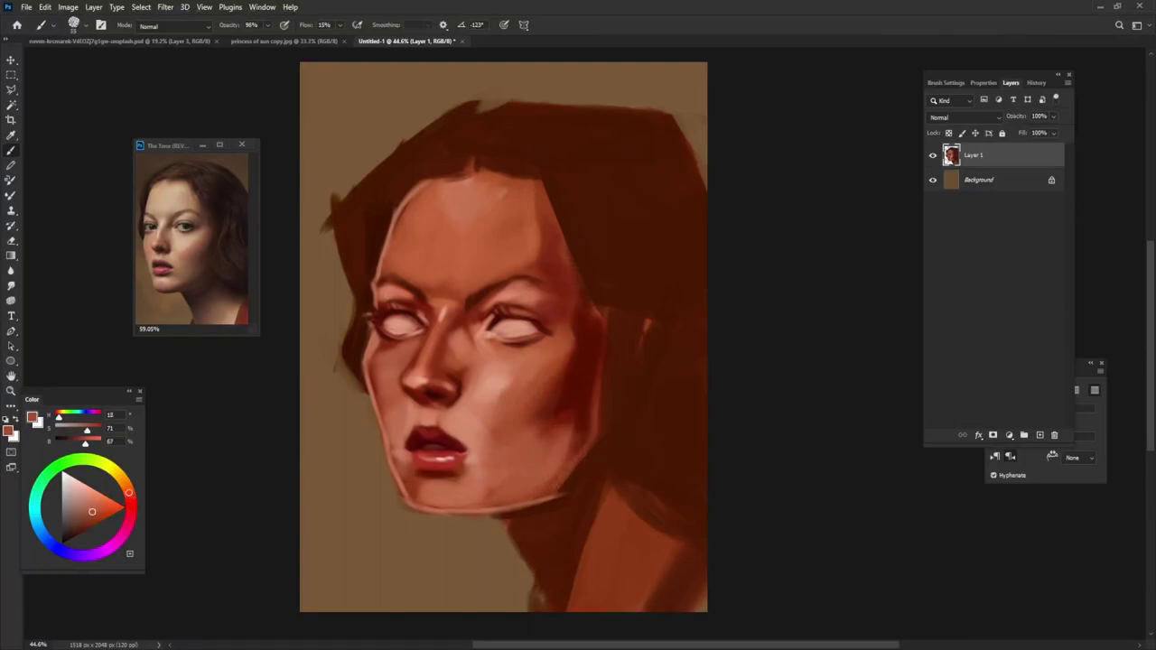
# At 97% brush opacity, paint dark shadows along the jaw and under the chin.
pyautogui.moveTo(533, 478)
pyautogui.mouseDown()
pyautogui.moveTo(565, 471)
pyautogui.moveTo(533, 462)
pyautogui.mouseUp()
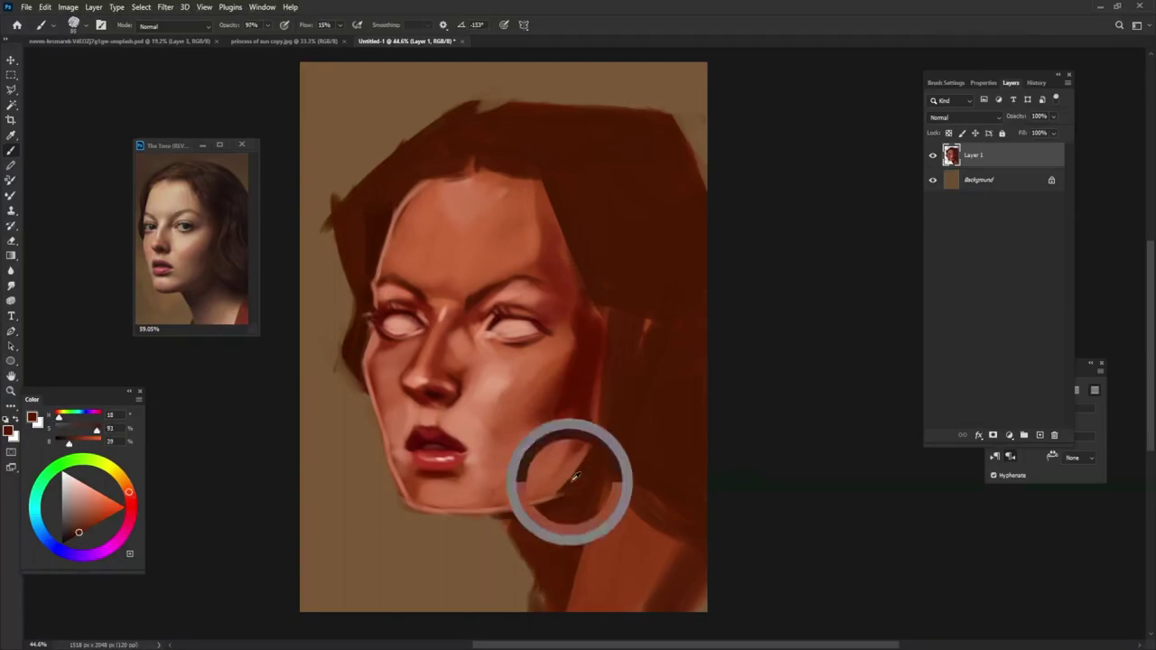
pyautogui.moveTo(578, 492); pyautogui.dragTo(553, 547)
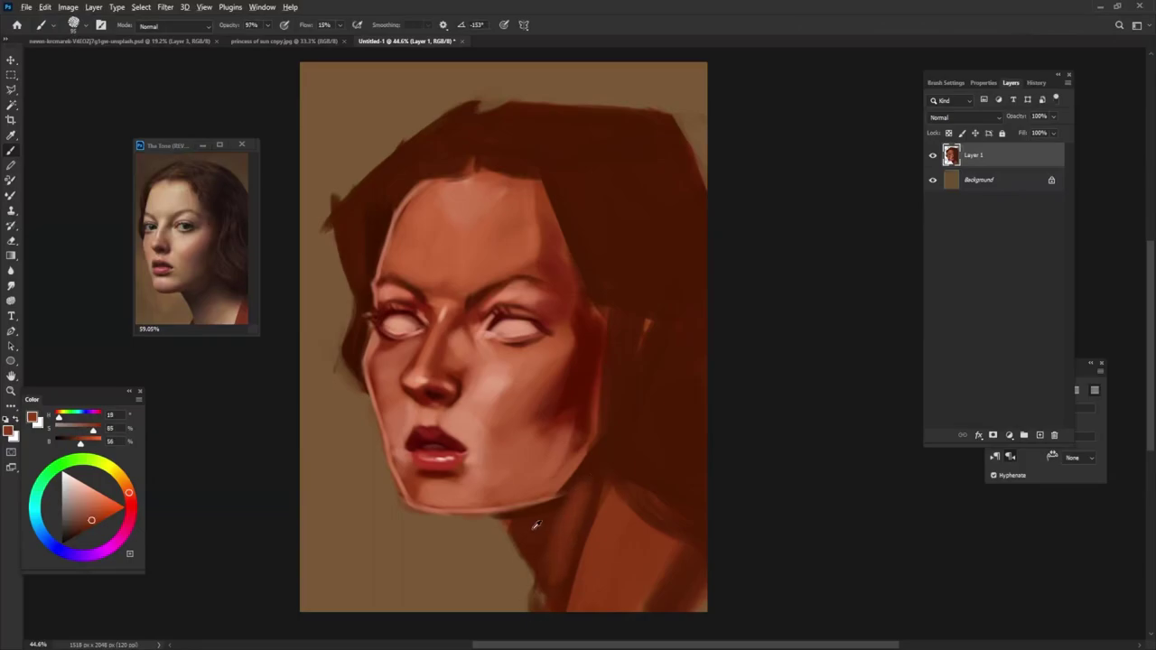
pyautogui.moveTo(587, 492)
pyautogui.mouseDown()
pyautogui.moveTo(511, 529)
pyautogui.moveTo(524, 558)
pyautogui.mouseUp()
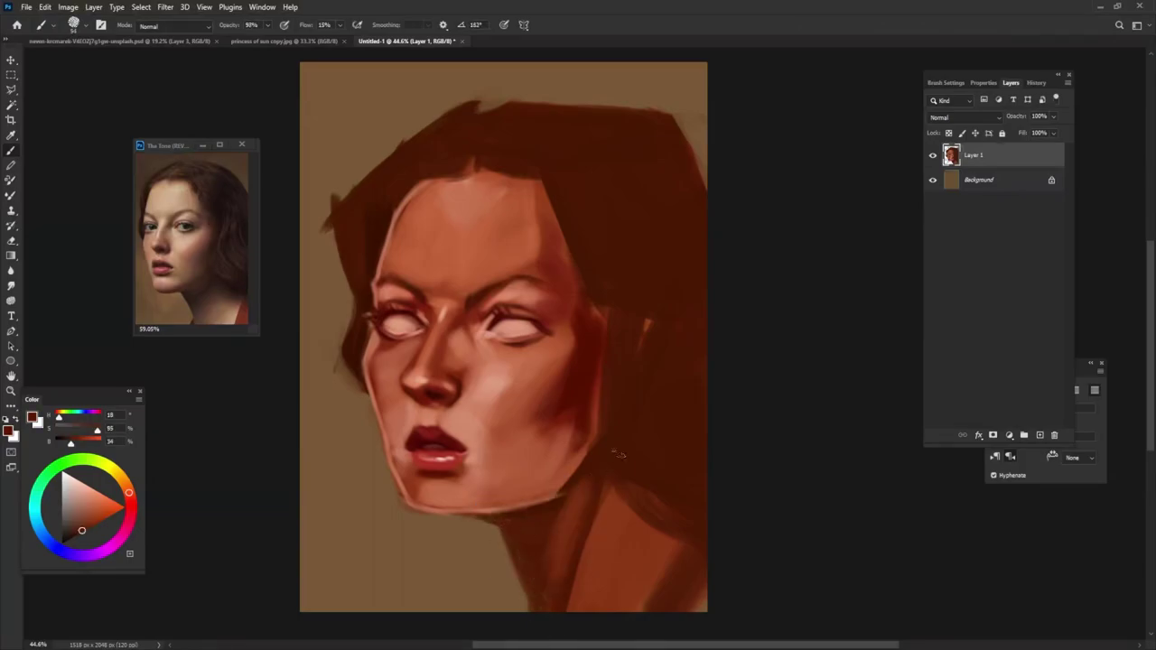
pyautogui.keyDown('alt'); pyautogui.click(596, 503); pyautogui.keyUp('alt')
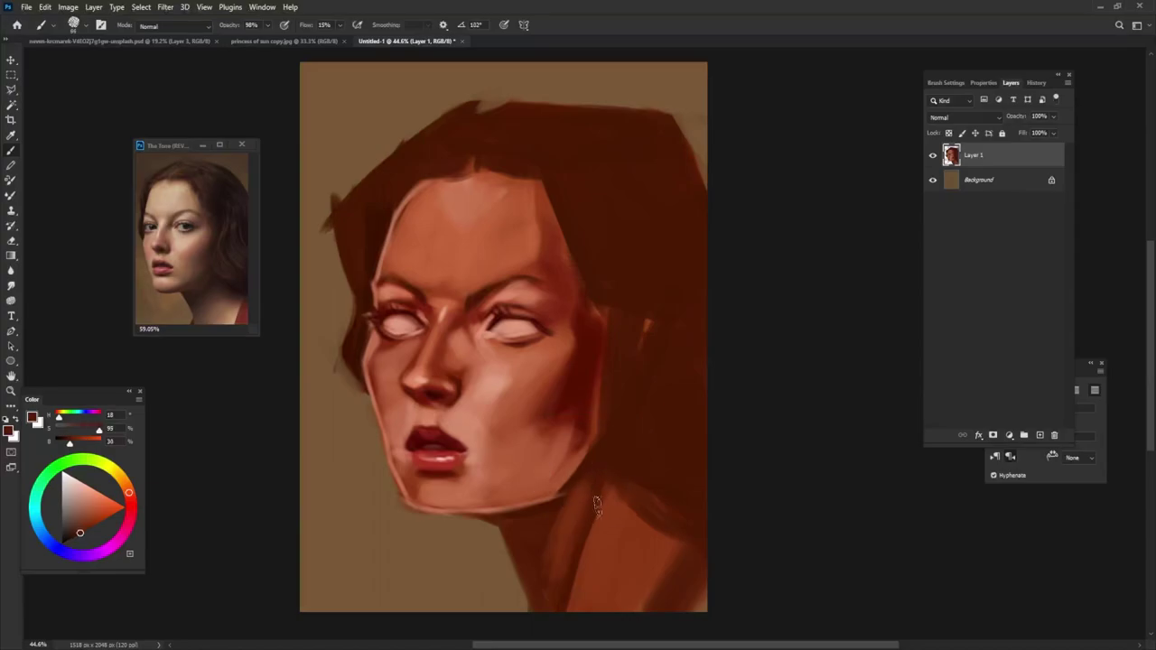
# Lighten the neck, then paint a very dark jaw-and-hair-edge stroke at 98% opacity.
pyautogui.keyDown('alt'); pyautogui.click(534, 456); pyautogui.keyUp('alt')
pyautogui.moveTo(596, 550)
pyautogui.mouseDown()
pyautogui.moveTo(559, 605)
pyautogui.moveTo(618, 485)
pyautogui.mouseUp()
pyautogui.click(72, 538)
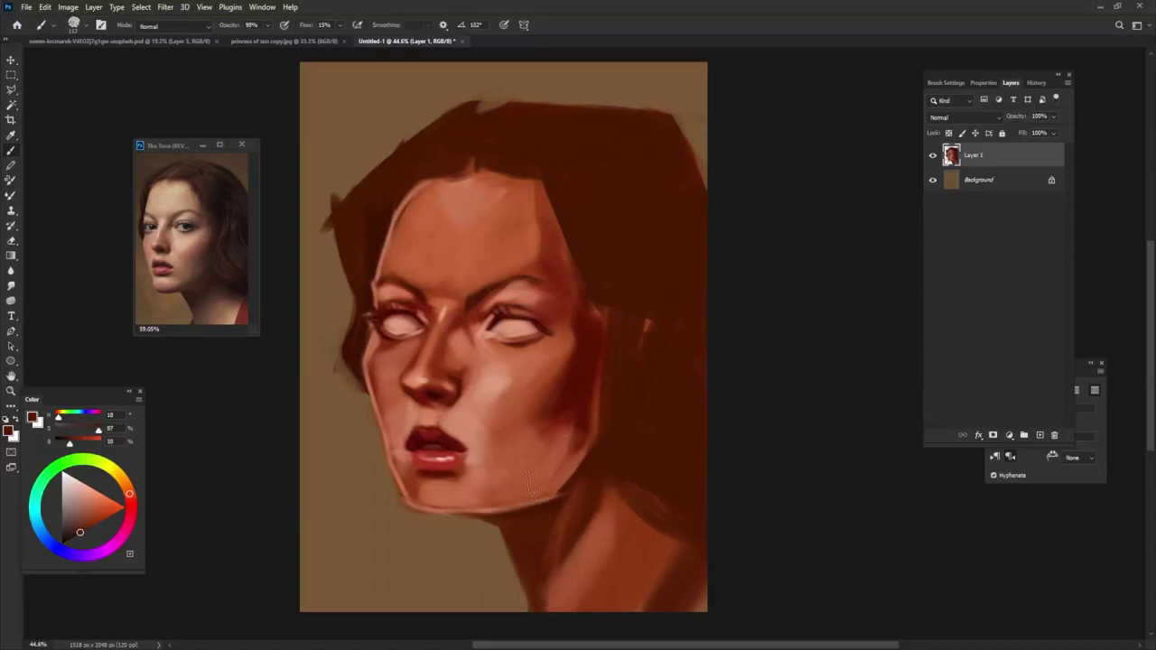
pyautogui.press('9')
pyautogui.press('8')
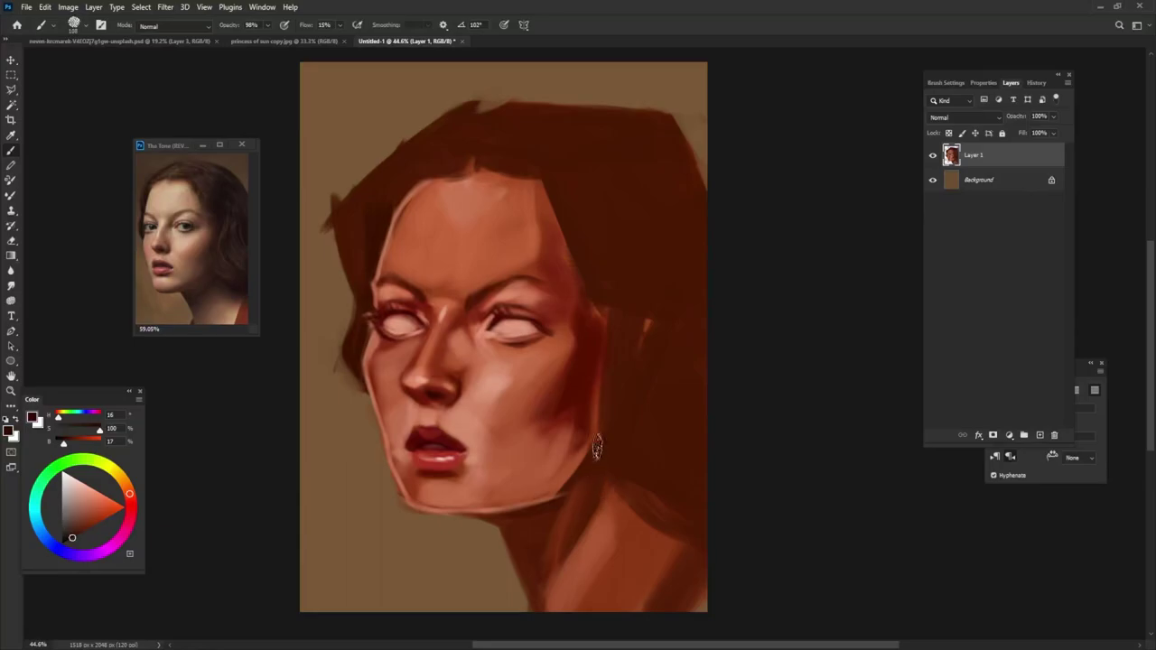
pyautogui.moveTo(624, 303)
pyautogui.mouseDown()
pyautogui.moveTo(593, 493)
pyautogui.moveTo(677, 540)
pyautogui.mouseUp()
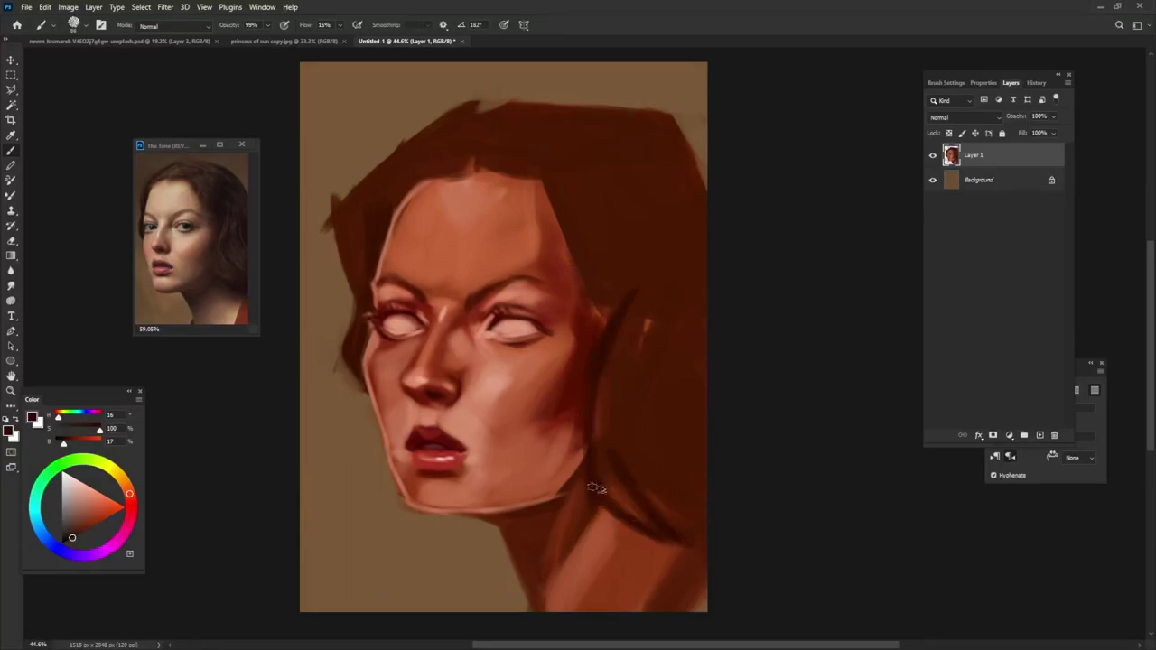
# Darken the side of the neck and add dark hair strands along the forehead hairline.
pyautogui.moveTo(596, 480); pyautogui.dragTo(704, 549)
pyautogui.moveTo(560, 192); pyautogui.dragTo(599, 307)
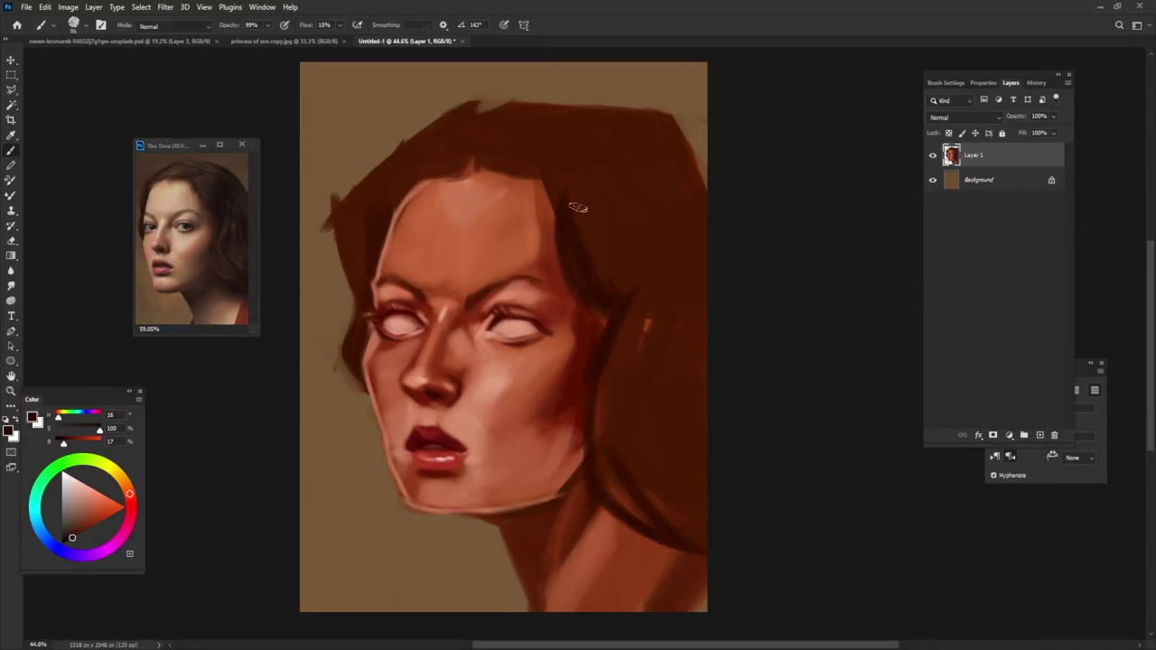
pyautogui.moveTo(475, 167); pyautogui.dragTo(560, 193)
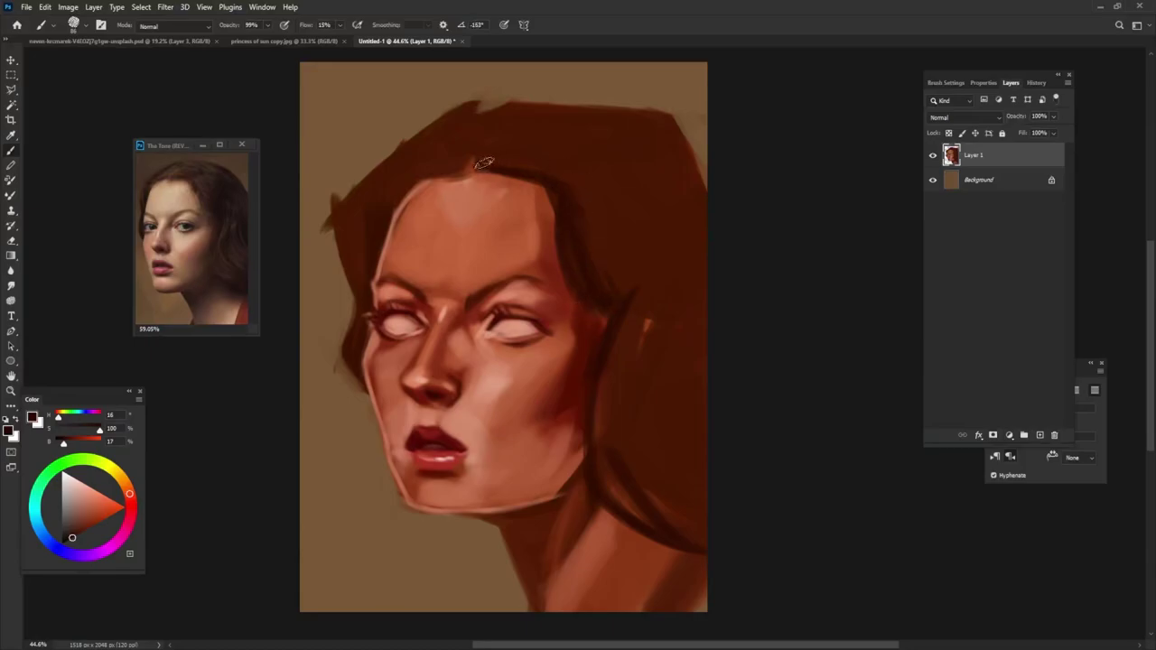
pyautogui.moveTo(484, 165)
pyautogui.mouseDown()
pyautogui.moveTo(564, 152)
pyautogui.moveTo(598, 160)
pyautogui.moveTo(453, 160)
pyautogui.mouseUp()
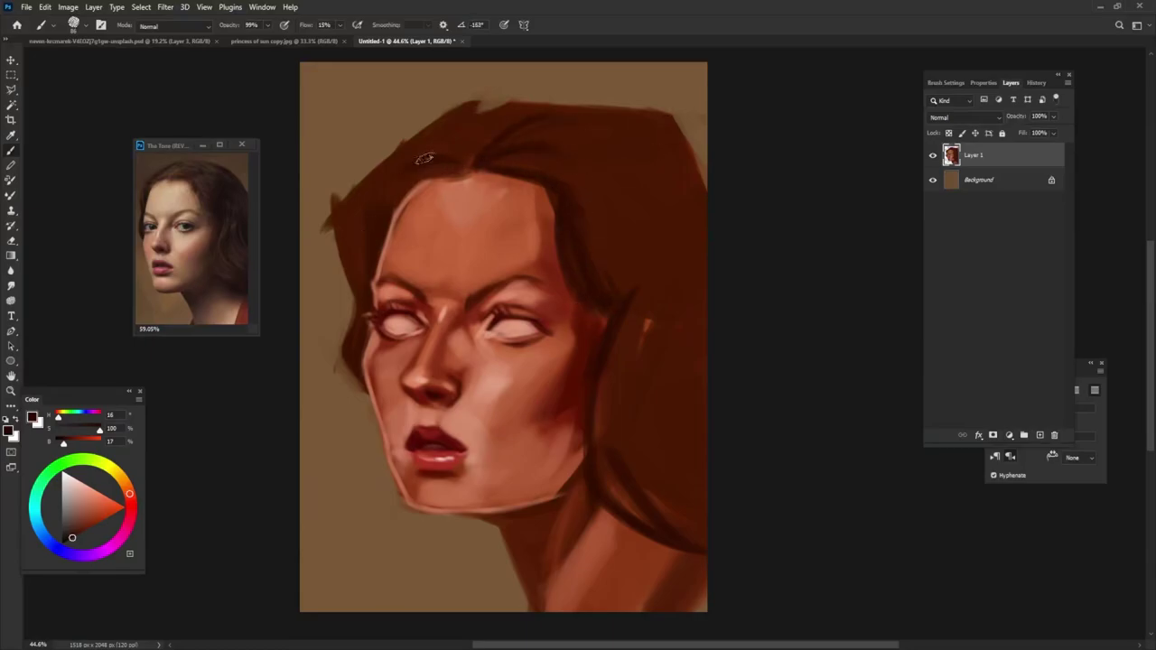
pyautogui.moveTo(459, 115); pyautogui.dragTo(432, 144)
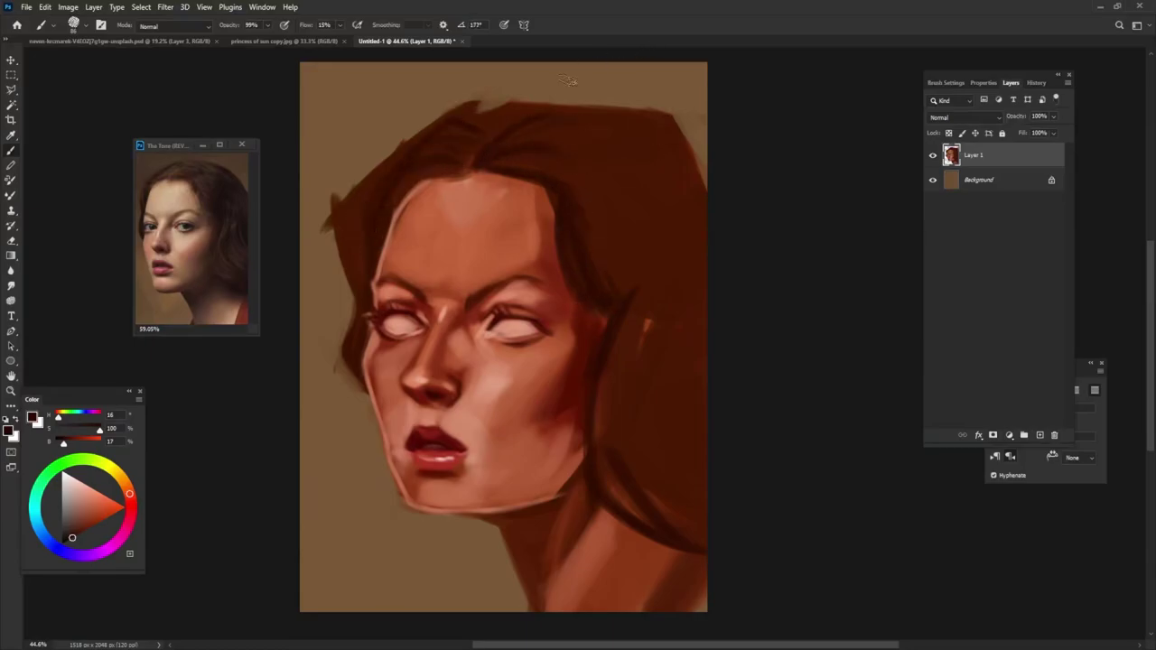
# Darken the left and top-right hair edges, then paint mid red on the lower-right neck.
pyautogui.moveTo(349, 192); pyautogui.dragTo(363, 281)
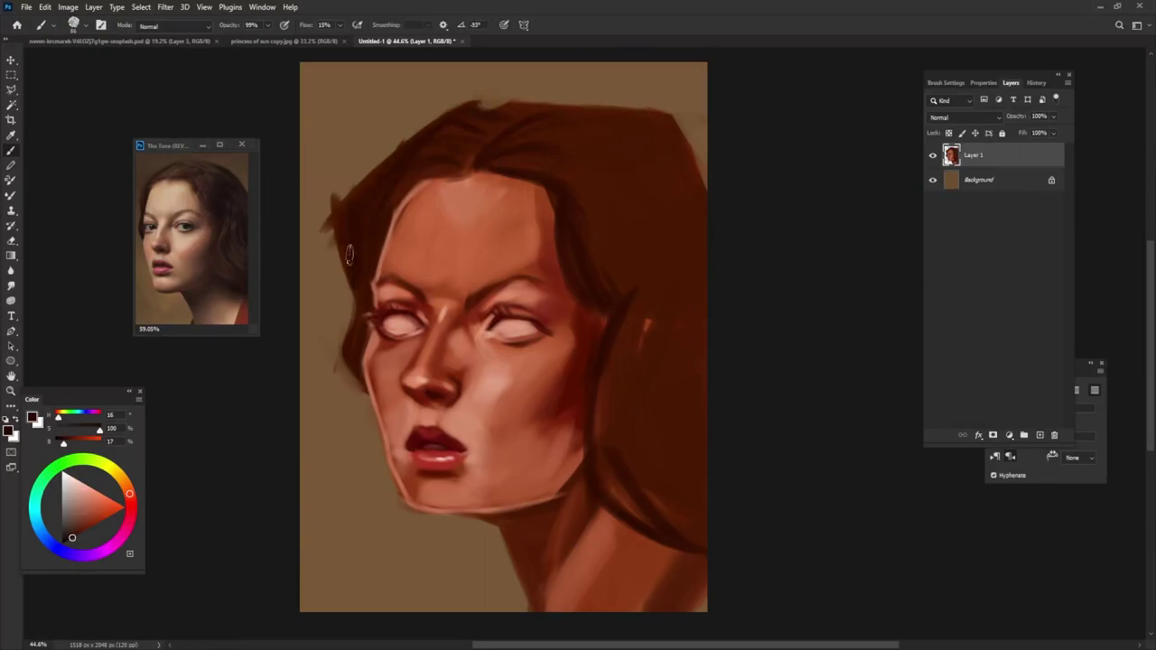
pyautogui.keyDown('alt'); pyautogui.click(349, 255); pyautogui.keyUp('alt')
pyautogui.moveTo(332, 195); pyautogui.dragTo(348, 269)
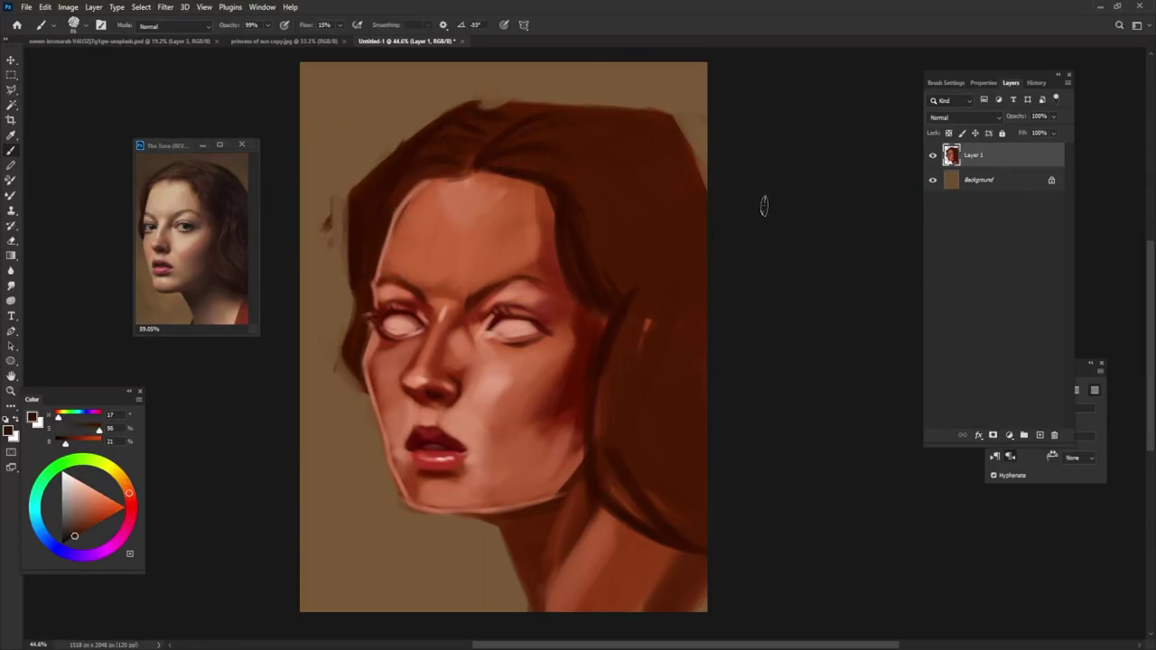
pyautogui.moveTo(604, 103)
pyautogui.mouseDown()
pyautogui.moveTo(659, 154)
pyautogui.moveTo(671, 258)
pyautogui.moveTo(644, 353)
pyautogui.mouseUp()
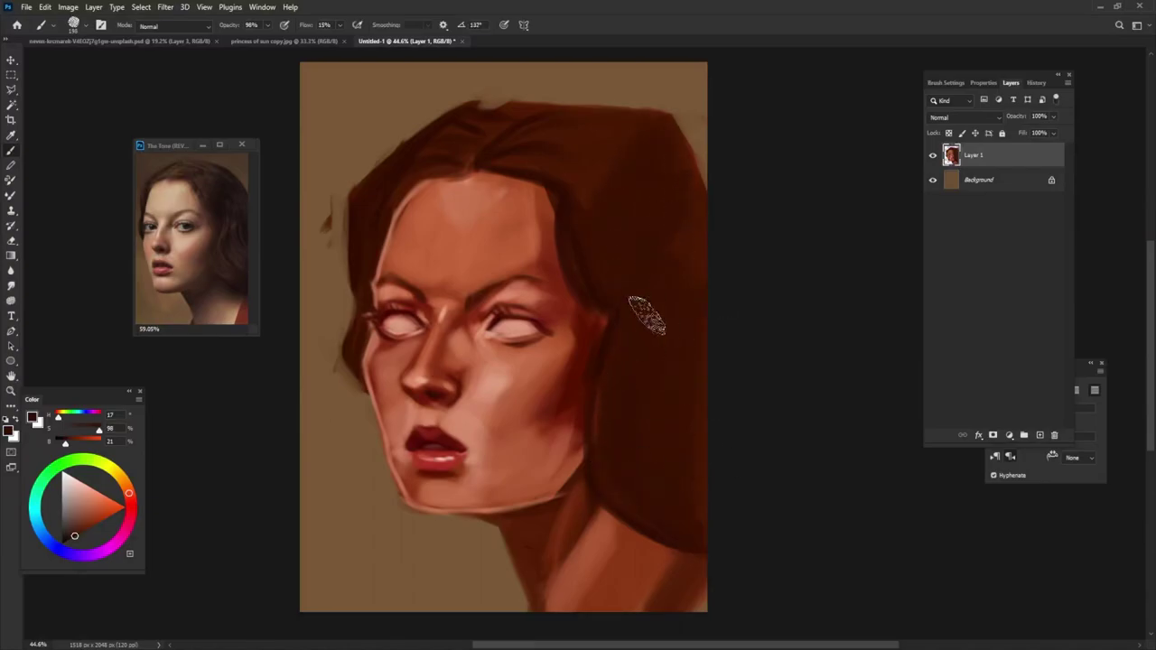
pyautogui.keyDown('alt'); pyautogui.click(235, 314); pyautogui.keyUp('alt')
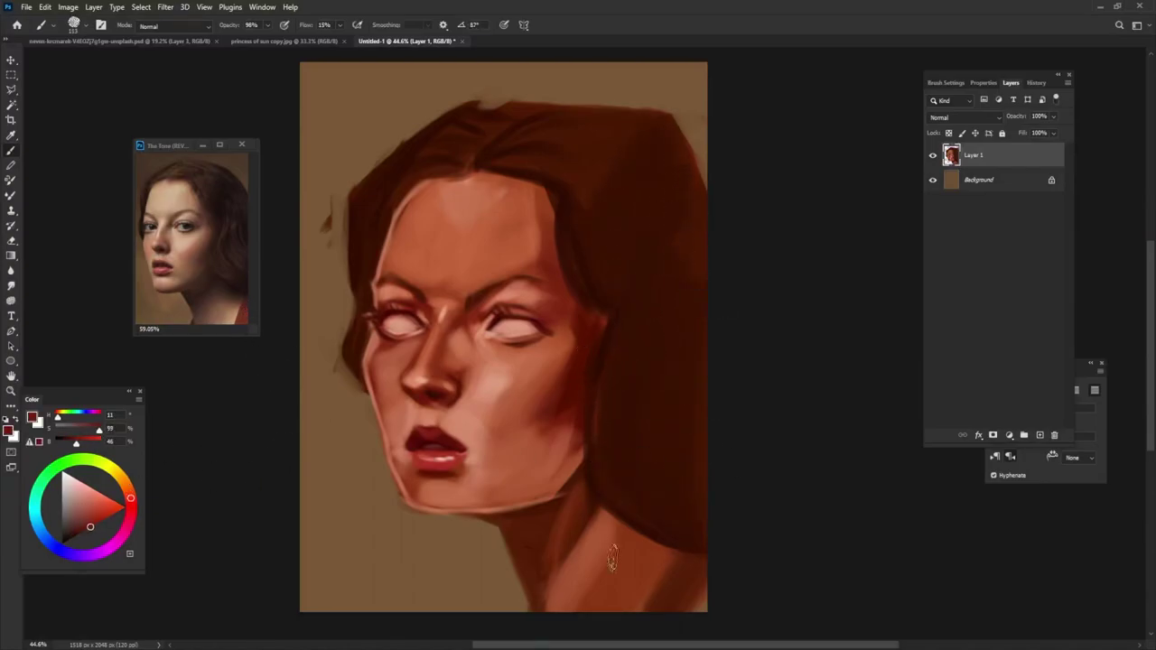
pyautogui.moveTo(633, 555)
pyautogui.mouseDown()
pyautogui.moveTo(654, 558)
pyautogui.moveTo(666, 605)
pyautogui.mouseUp()
# Add dark-red paint to the lower right neck, sampling several deep reds.
pyautogui.keyDown('alt'); pyautogui.click(665, 605); pyautogui.keyUp('alt')
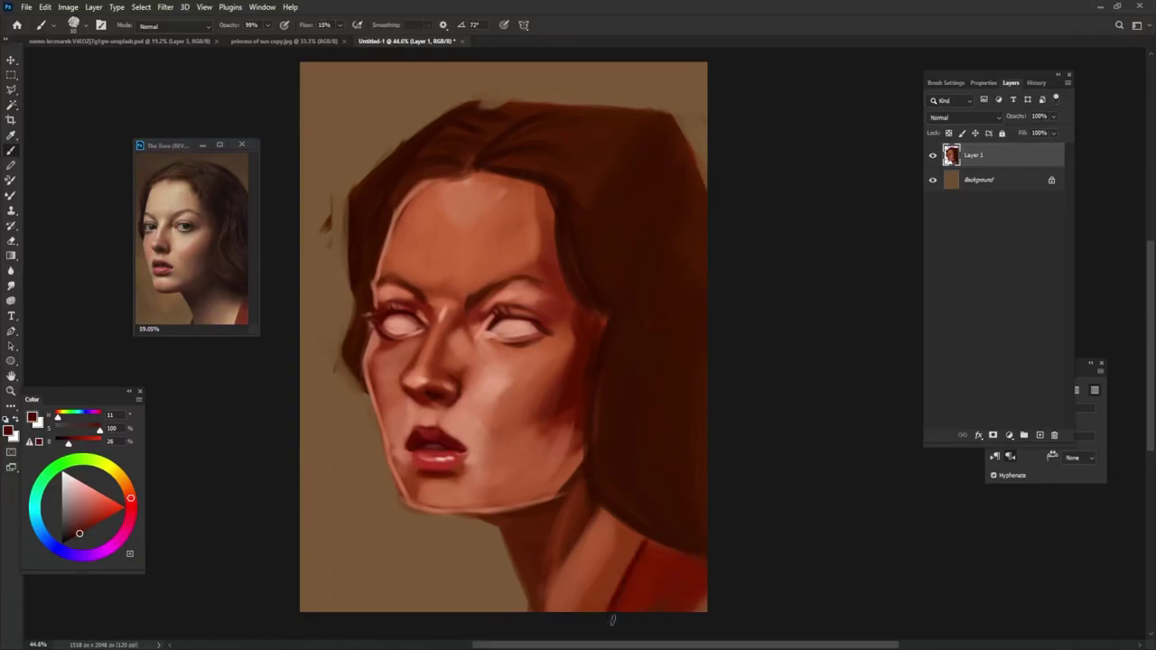
pyautogui.keyDown('alt'); pyautogui.click(635, 589); pyautogui.keyUp('alt')
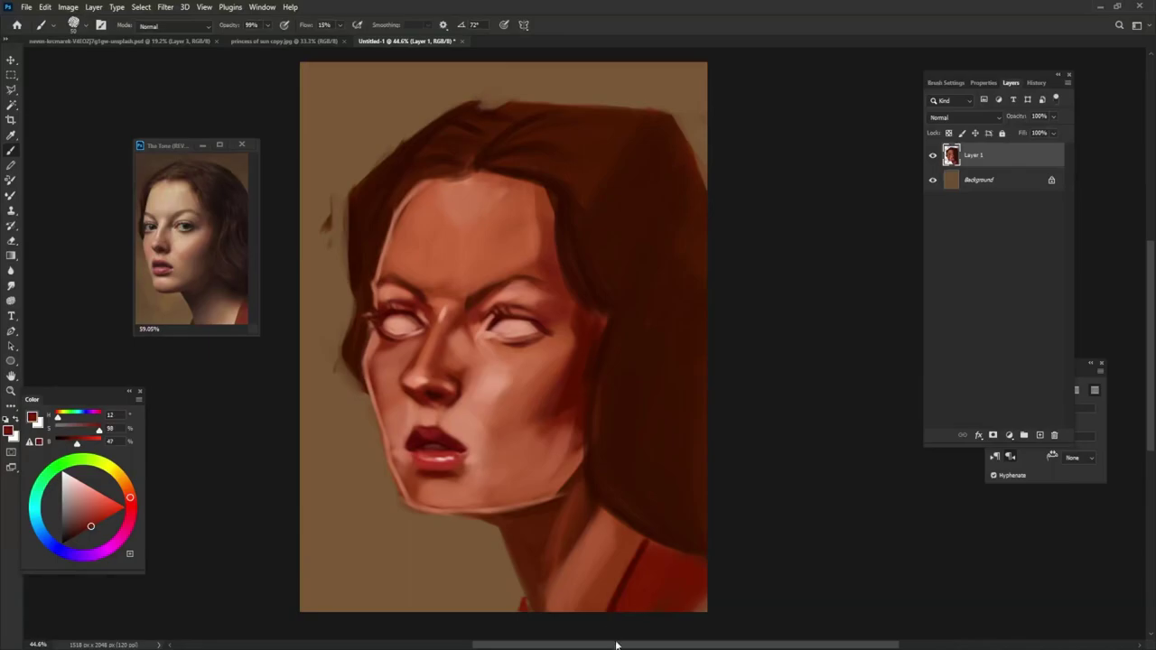
pyautogui.keyDown('alt'); pyautogui.click(627, 579); pyautogui.keyUp('alt')
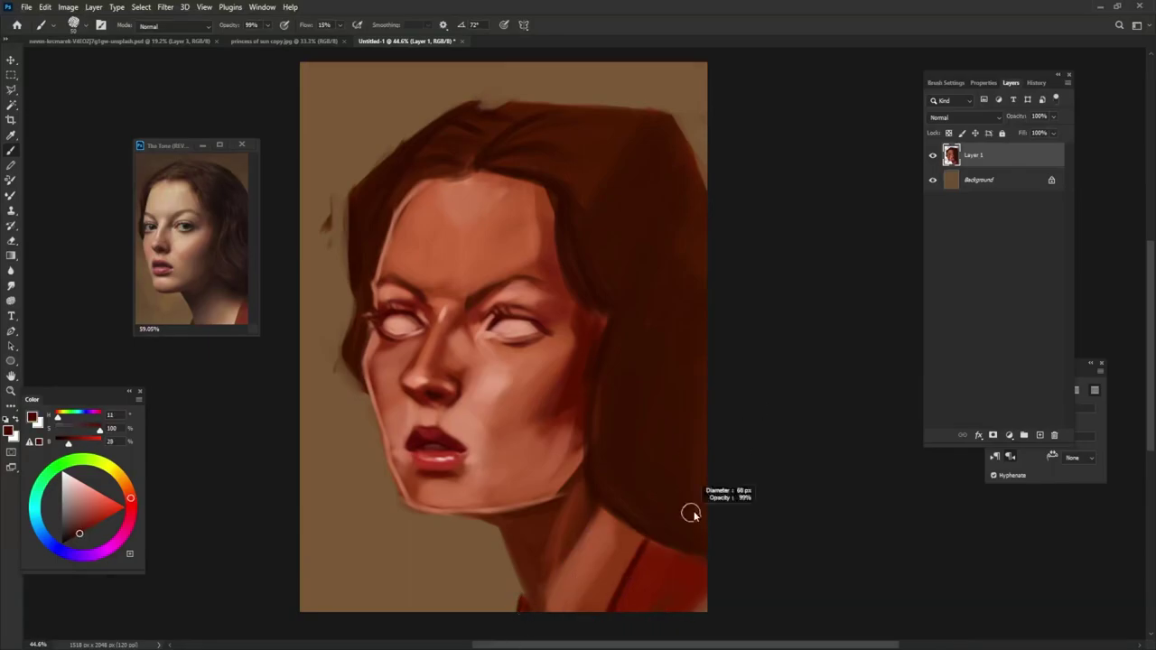
pyautogui.keyDown('alt'); pyautogui.click(623, 528); pyautogui.keyUp('alt')
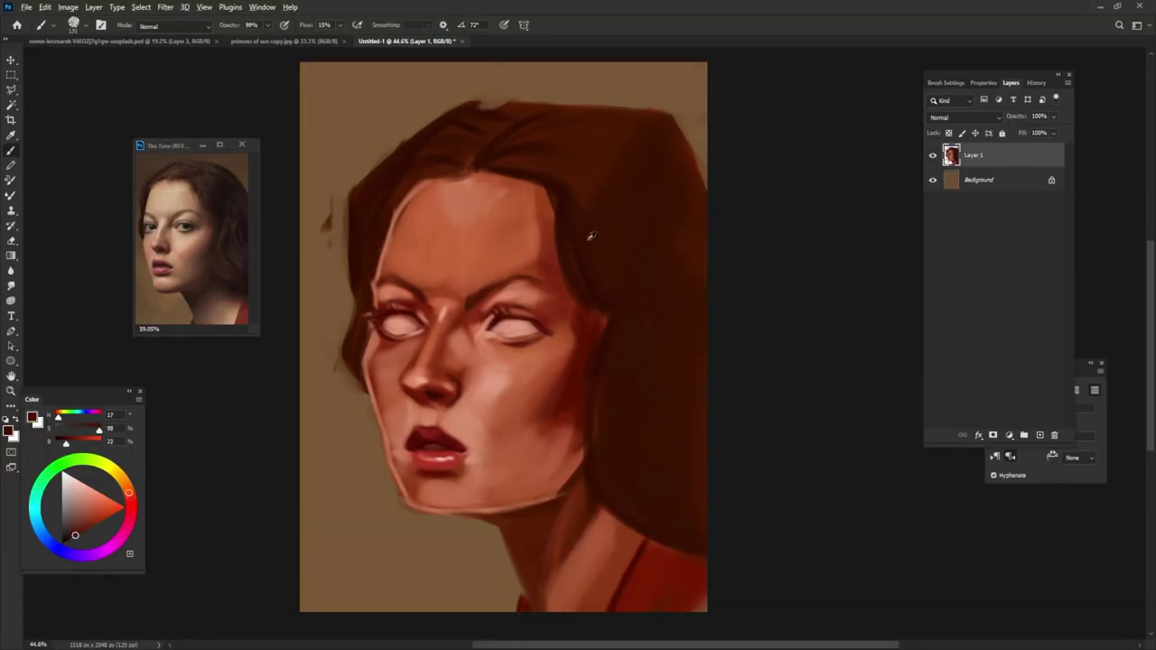
pyautogui.keyDown('alt'); pyautogui.click(574, 201); pyautogui.keyUp('alt')
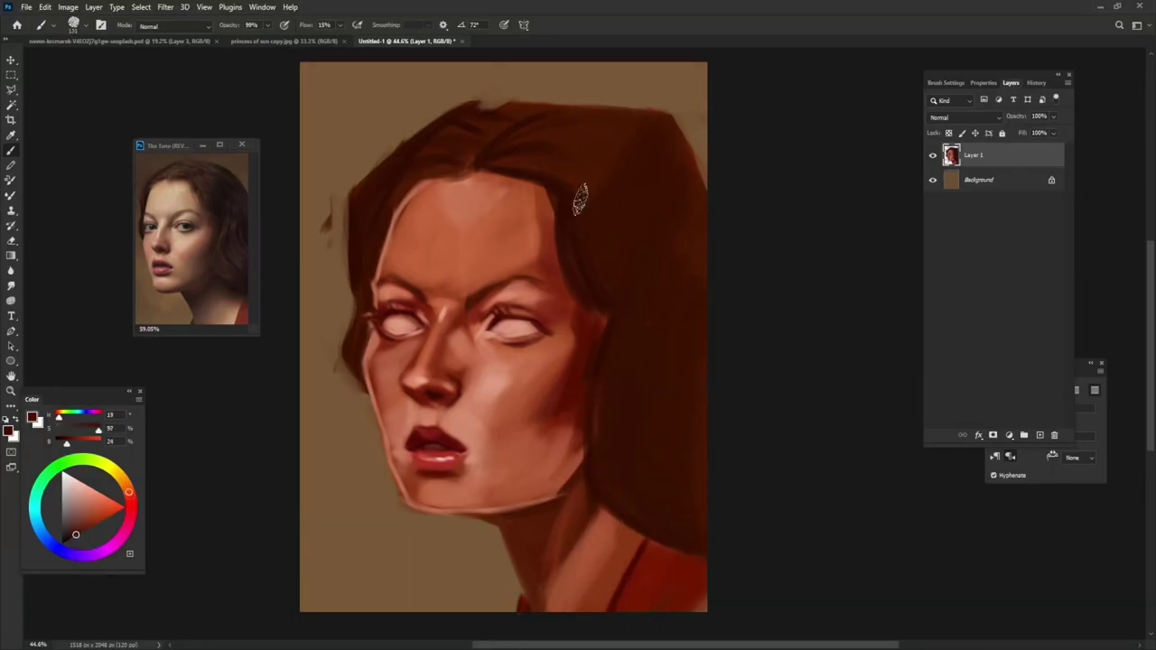
pyautogui.keyDown('alt'); pyautogui.click(629, 300); pyautogui.keyUp('alt')
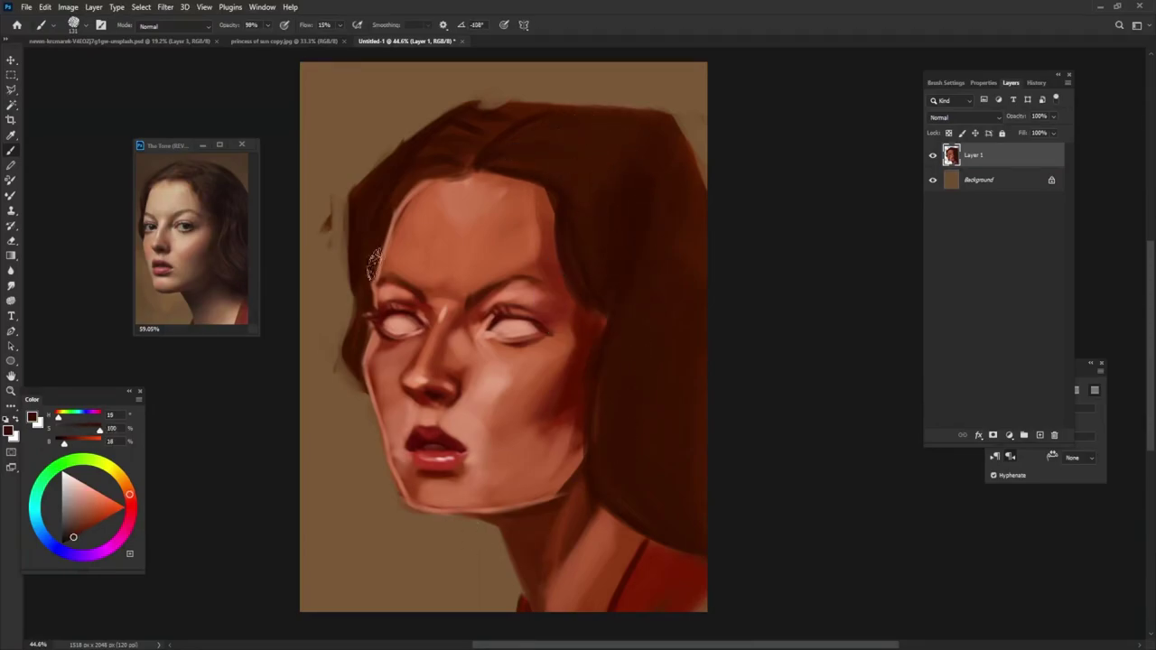
# Extend the left hair edge and top hairline outward, softening the top and right edges.
pyautogui.keyDown('alt'); pyautogui.click(361, 195); pyautogui.keyUp('alt')
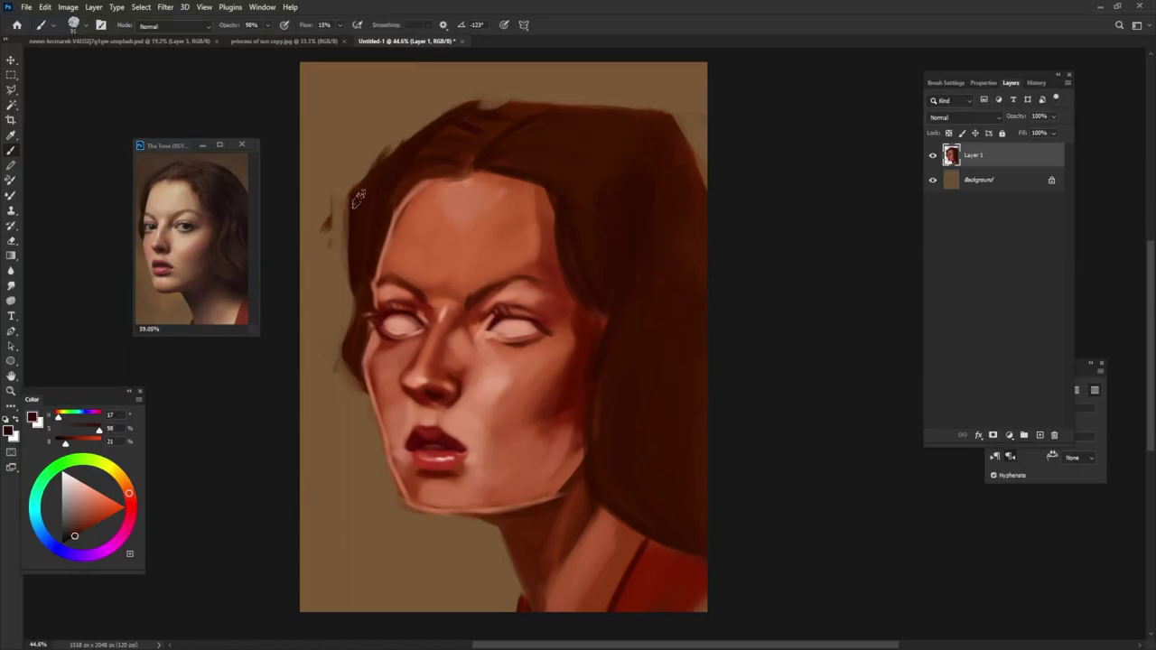
pyautogui.keyDown('alt'); pyautogui.click(364, 163); pyautogui.keyUp('alt')
pyautogui.moveTo(352, 260)
pyautogui.mouseDown()
pyautogui.moveTo(347, 300)
pyautogui.moveTo(353, 248)
pyautogui.moveTo(440, 117)
pyautogui.mouseUp()
pyautogui.moveTo(361, 194)
pyautogui.mouseDown()
pyautogui.moveTo(508, 101)
pyautogui.moveTo(531, 135)
pyautogui.mouseUp()
pyautogui.keyDown('alt'); pyautogui.click(456, 144); pyautogui.keyUp('alt')
pyautogui.moveTo(447, 149)
pyautogui.mouseDown()
pyautogui.moveTo(452, 127)
pyautogui.moveTo(533, 149)
pyautogui.mouseUp()
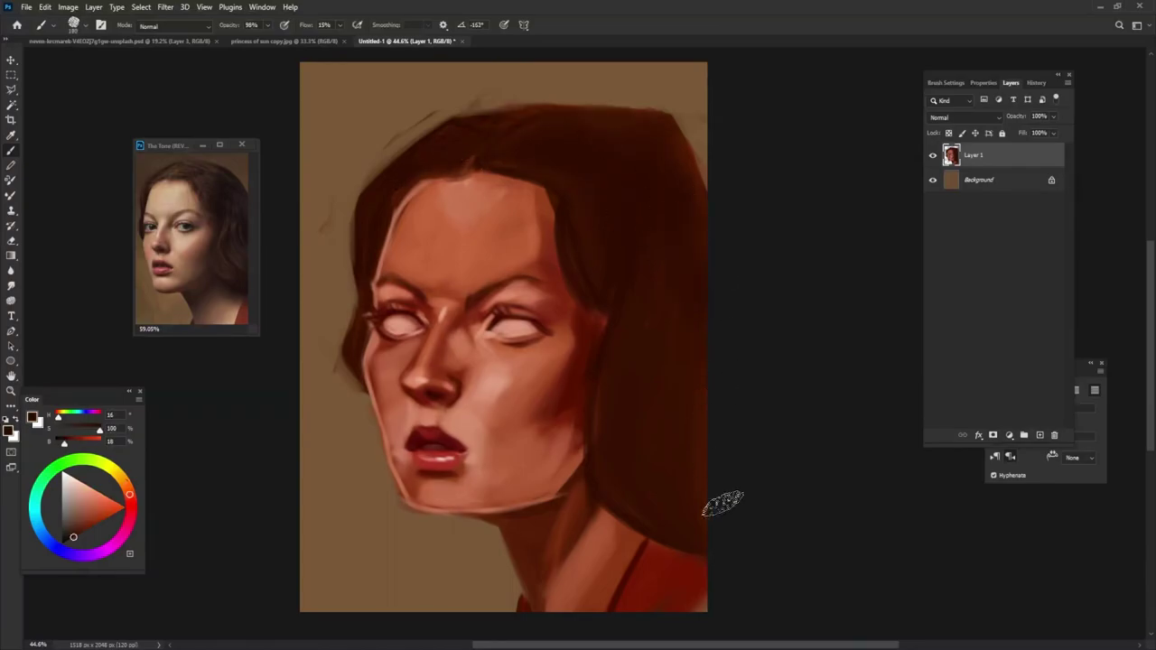
pyautogui.moveTo(623, 140); pyautogui.dragTo(673, 116)
pyautogui.moveTo(546, 116)
pyautogui.mouseDown()
pyautogui.moveTo(570, 112)
pyautogui.moveTo(698, 181)
pyautogui.mouseUp()
# Paint a red-brown shadow and blush on the right cheek and soften beside the nose.
pyautogui.moveTo(484, 448); pyautogui.dragTo(505, 439)
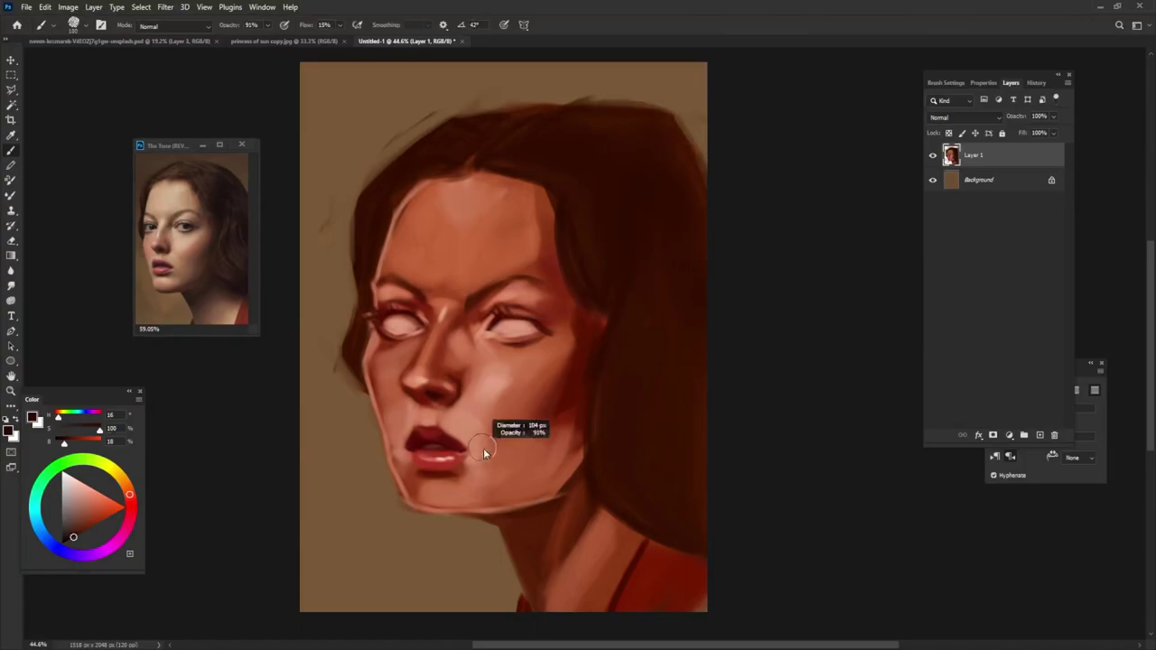
pyautogui.keyDown('alt'); pyautogui.click(561, 422); pyautogui.keyUp('alt')
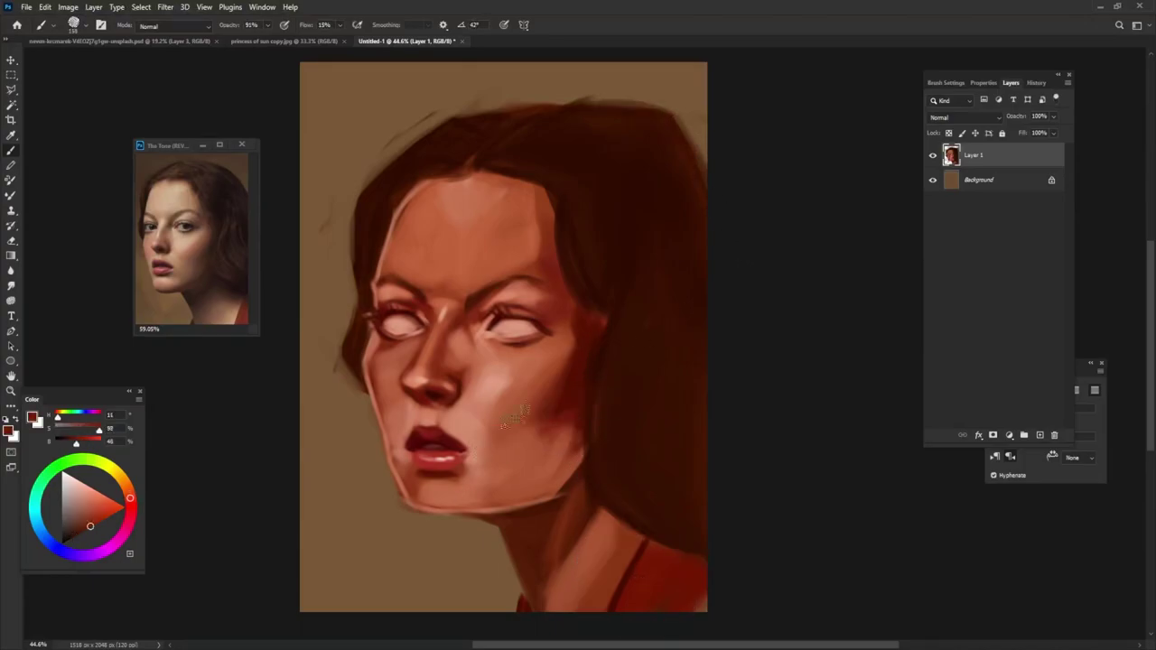
pyautogui.moveTo(528, 402); pyautogui.dragTo(565, 369)
pyautogui.keyDown('alt'); pyautogui.click(527, 434); pyautogui.keyUp('alt')
pyautogui.moveTo(462, 398); pyautogui.dragTo(382, 411)
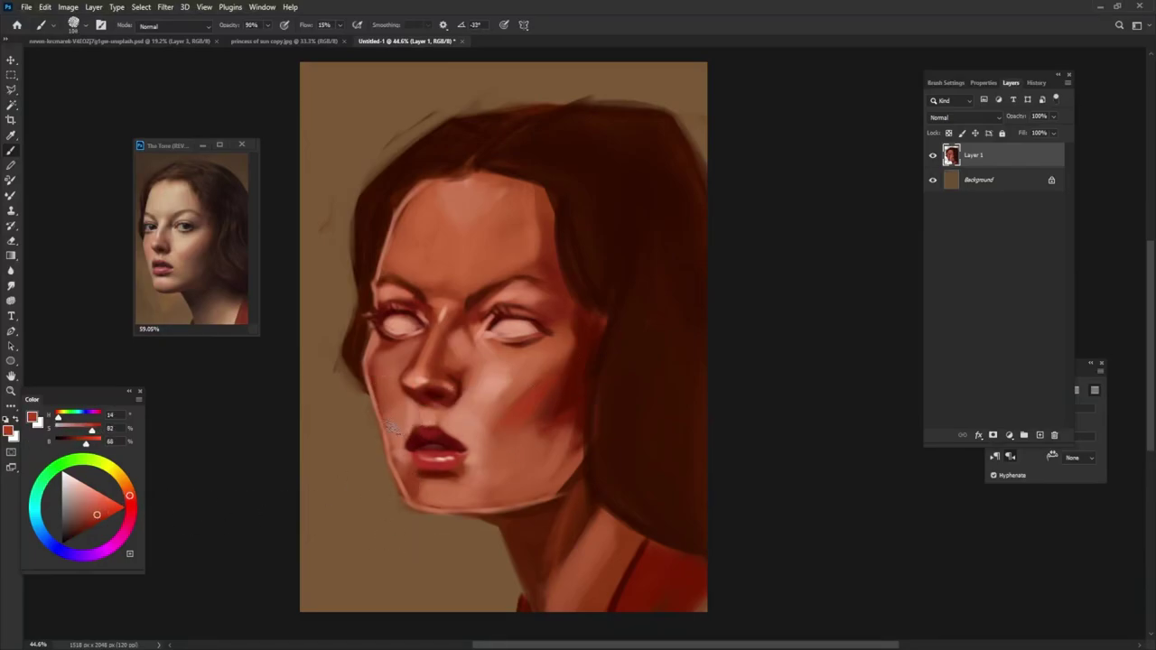
# Sample reds and skin tones around the face and lighten the forehead.
pyautogui.keyDown('alt'); pyautogui.click(558, 321); pyautogui.keyUp('alt')
pyautogui.keyDown('alt'); pyautogui.click(388, 336); pyautogui.keyUp('alt')
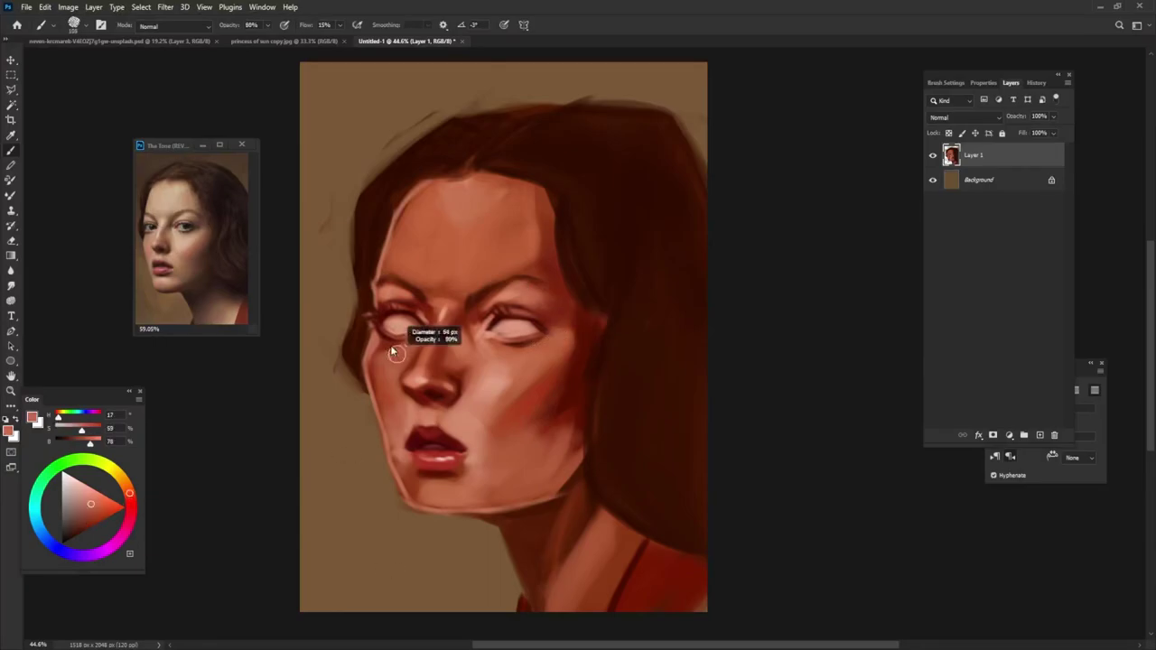
pyautogui.keyDown('alt'); pyautogui.click(585, 327); pyautogui.keyUp('alt')
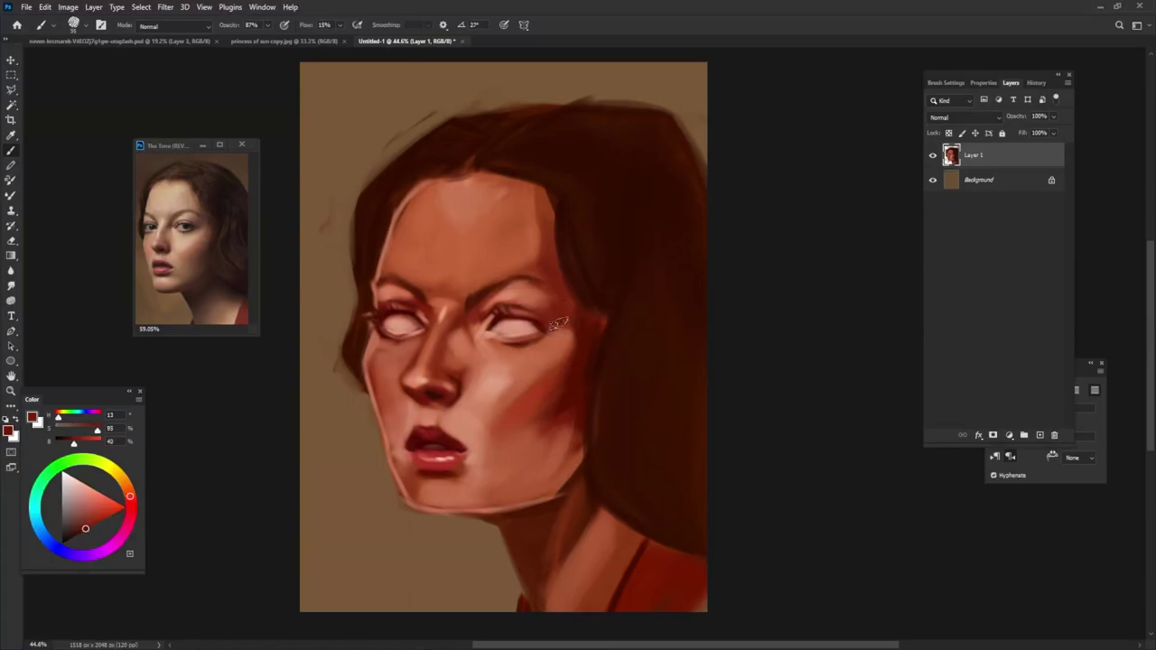
pyautogui.keyDown('alt'); pyautogui.click(569, 271); pyautogui.keyUp('alt')
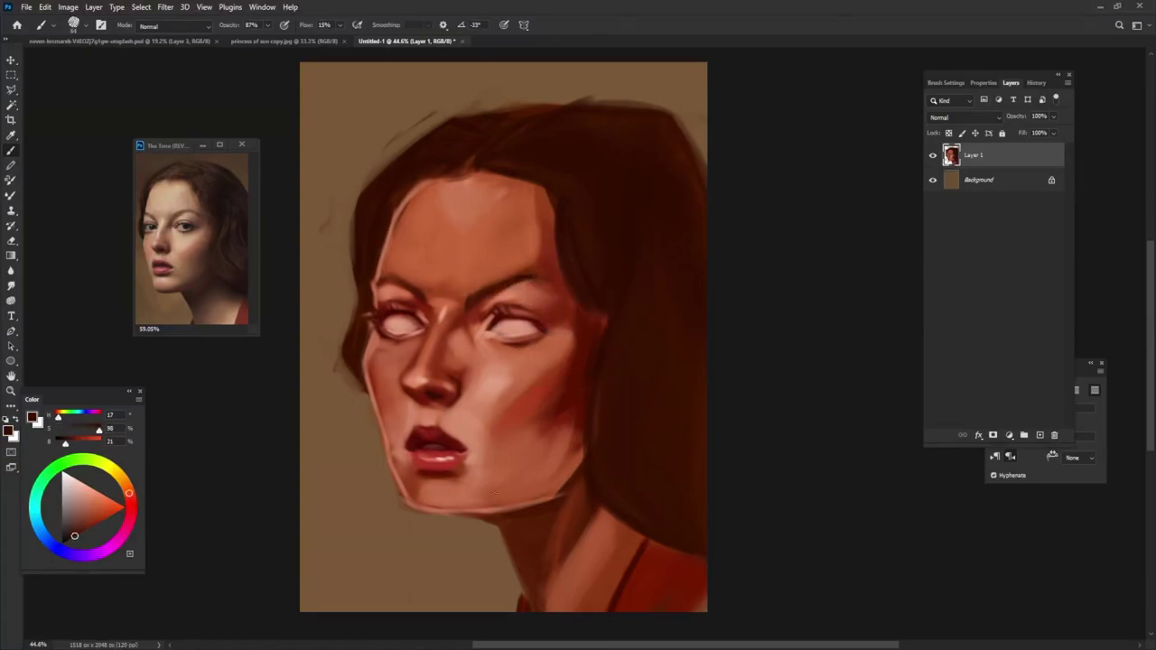
pyautogui.keyDown('alt'); pyautogui.click(569, 307); pyautogui.keyUp('alt')
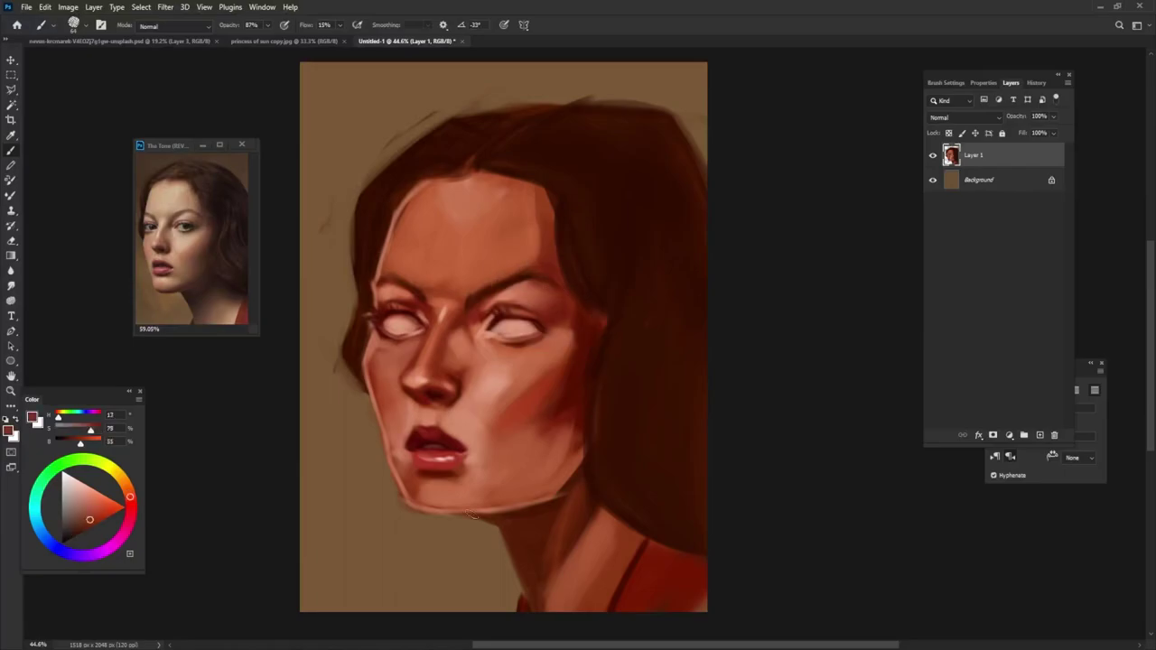
pyautogui.keyDown('alt'); pyautogui.click(498, 383); pyautogui.keyUp('alt')
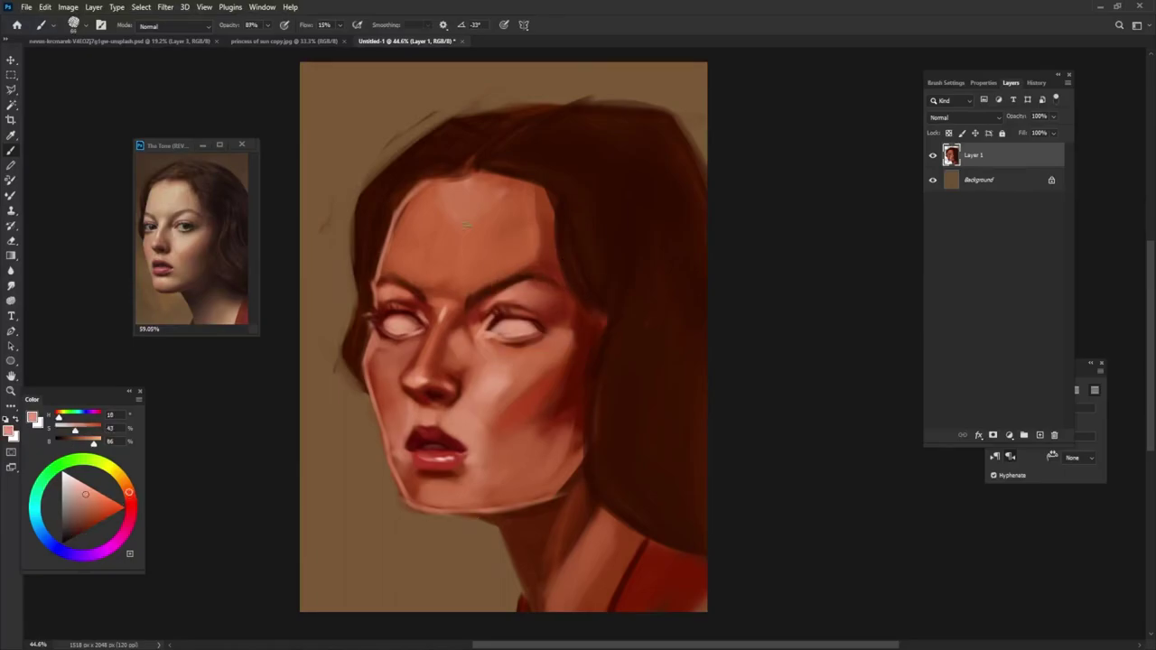
pyautogui.keyDown('alt'); pyautogui.click(464, 207); pyautogui.keyUp('alt')
pyautogui.moveTo(465, 209); pyautogui.dragTo(444, 235)
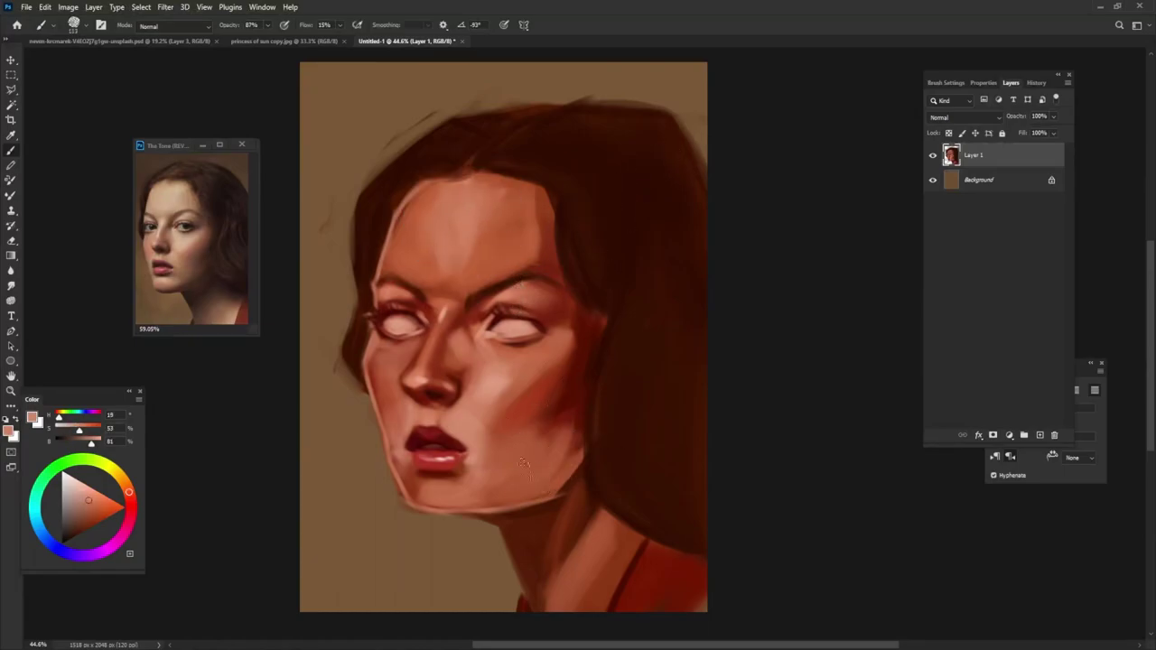
# Lighten the lower cheek toward the jaw, sampling chin, jaw and hair tones.
pyautogui.keyDown('alt'); pyautogui.click(535, 443); pyautogui.keyUp('alt')
pyautogui.keyDown('alt'); pyautogui.click(560, 444); pyautogui.keyUp('alt')
pyautogui.moveTo(560, 444); pyautogui.dragTo(502, 502)
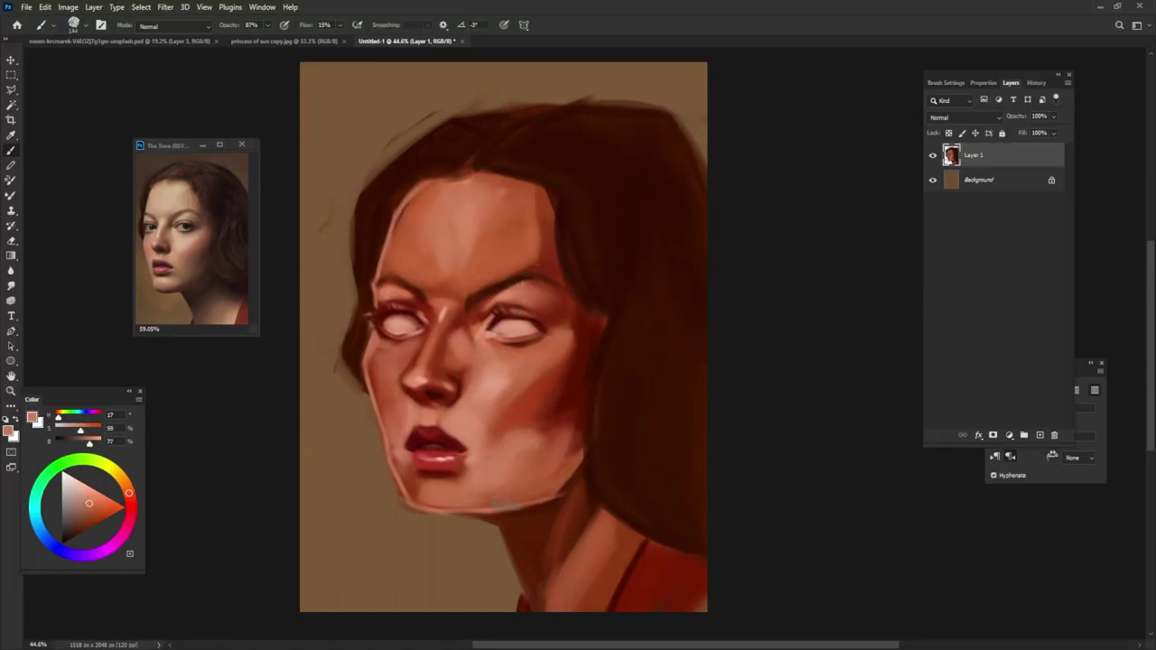
pyautogui.keyDown('alt'); pyautogui.click(468, 428); pyautogui.keyUp('alt')
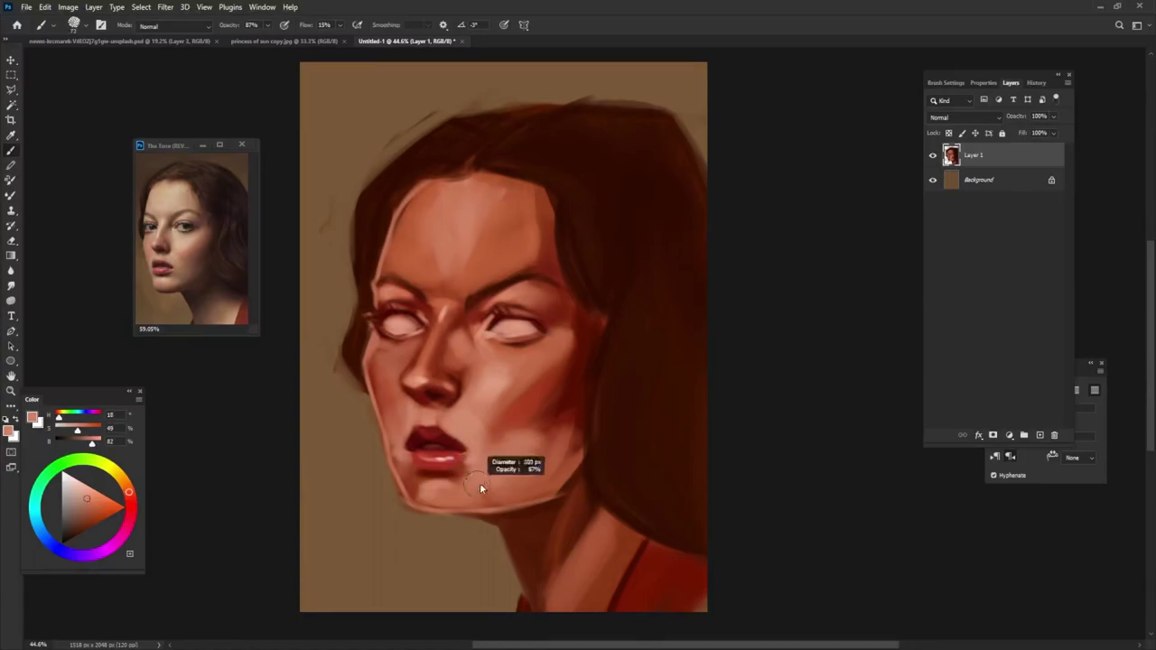
pyautogui.keyDown('alt'); pyautogui.click(549, 432); pyautogui.keyUp('alt')
pyautogui.keyDown('alt'); pyautogui.click(549, 471); pyautogui.keyUp('alt')
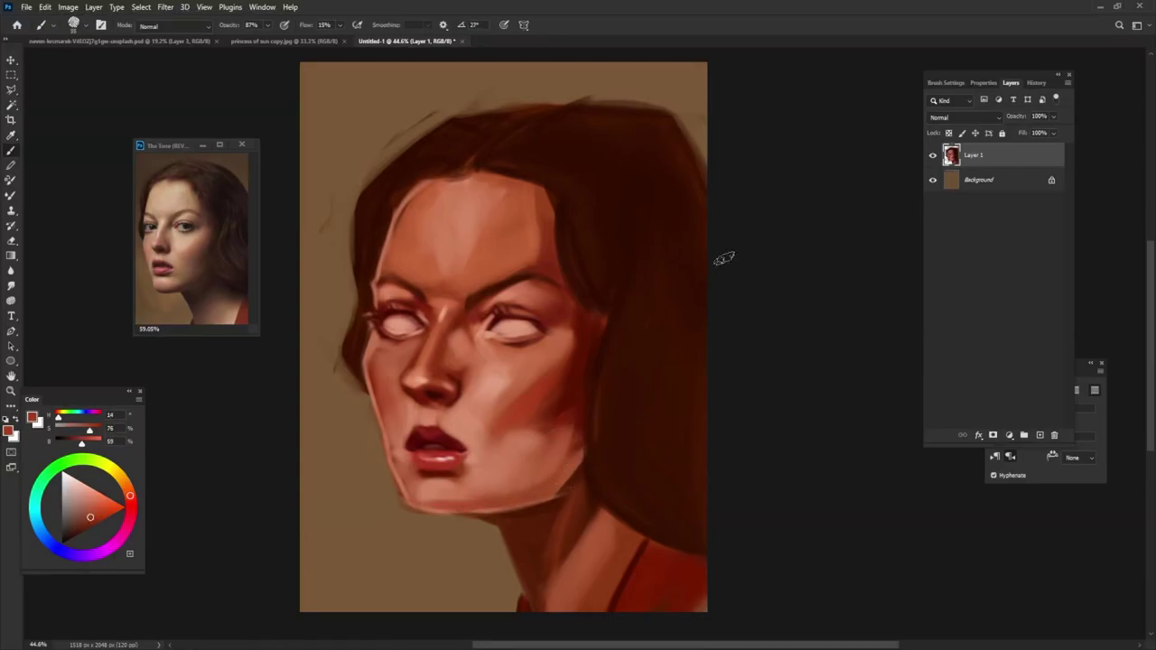
pyautogui.keyDown('alt'); pyautogui.click(599, 298); pyautogui.keyUp('alt')
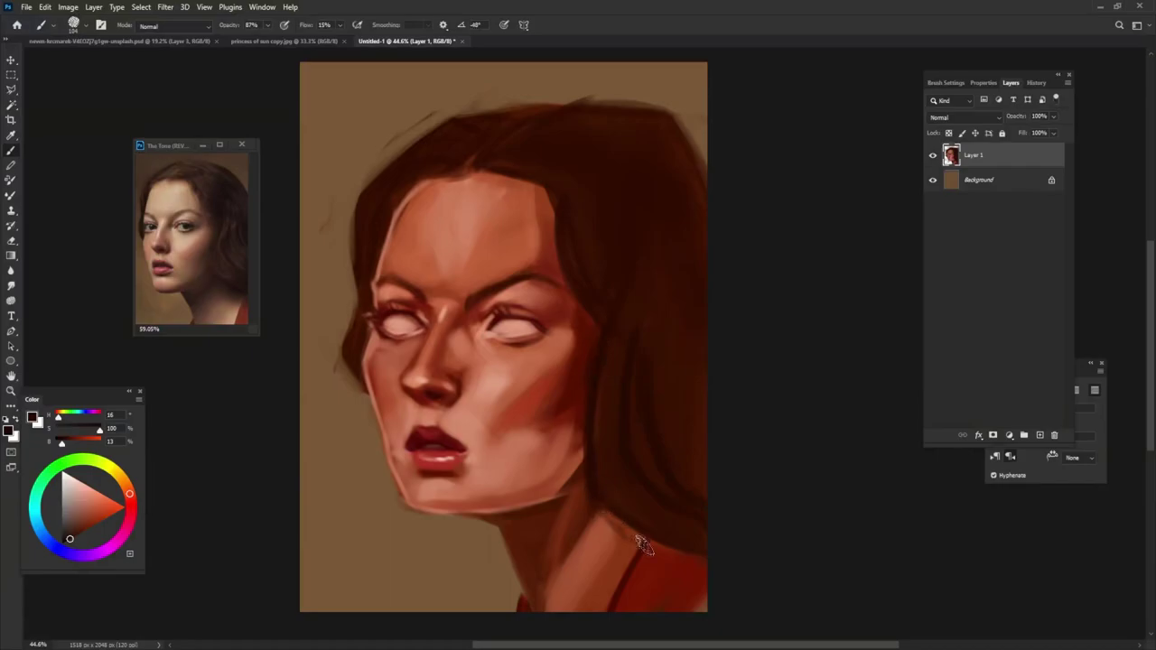
# Darken the lower-right hair near the neck, adjusting brush size and tip angle.
pyautogui.moveTo(621, 517); pyautogui.dragTo(675, 553)
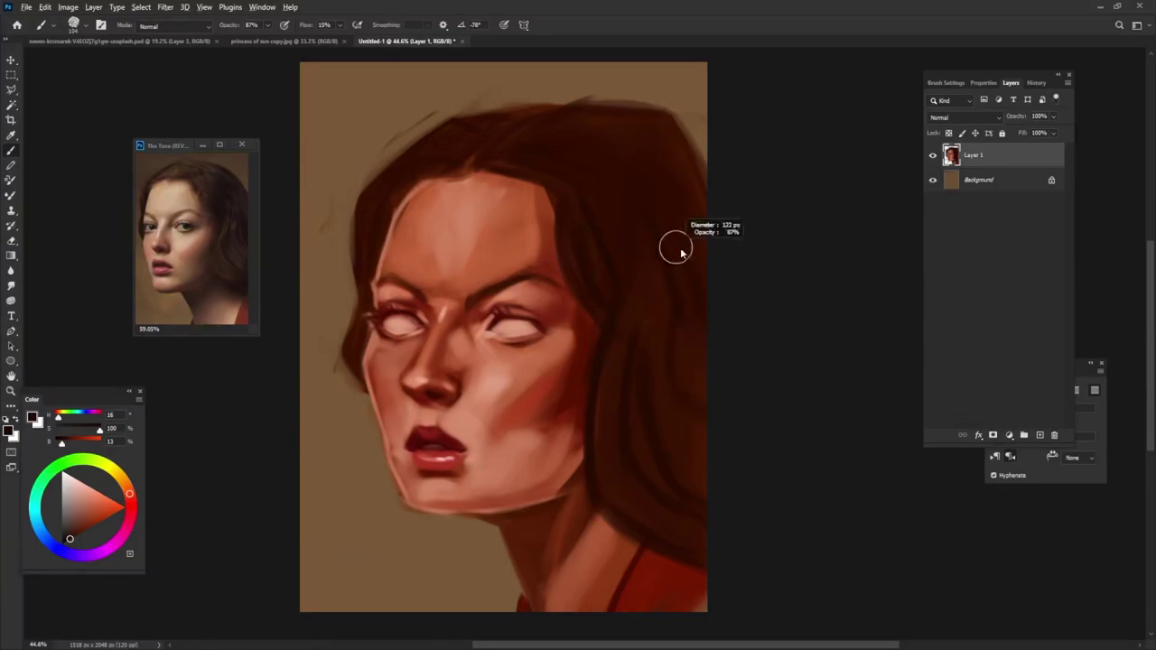
pyautogui.moveTo(676, 245); pyautogui.dragTo(632, 258)
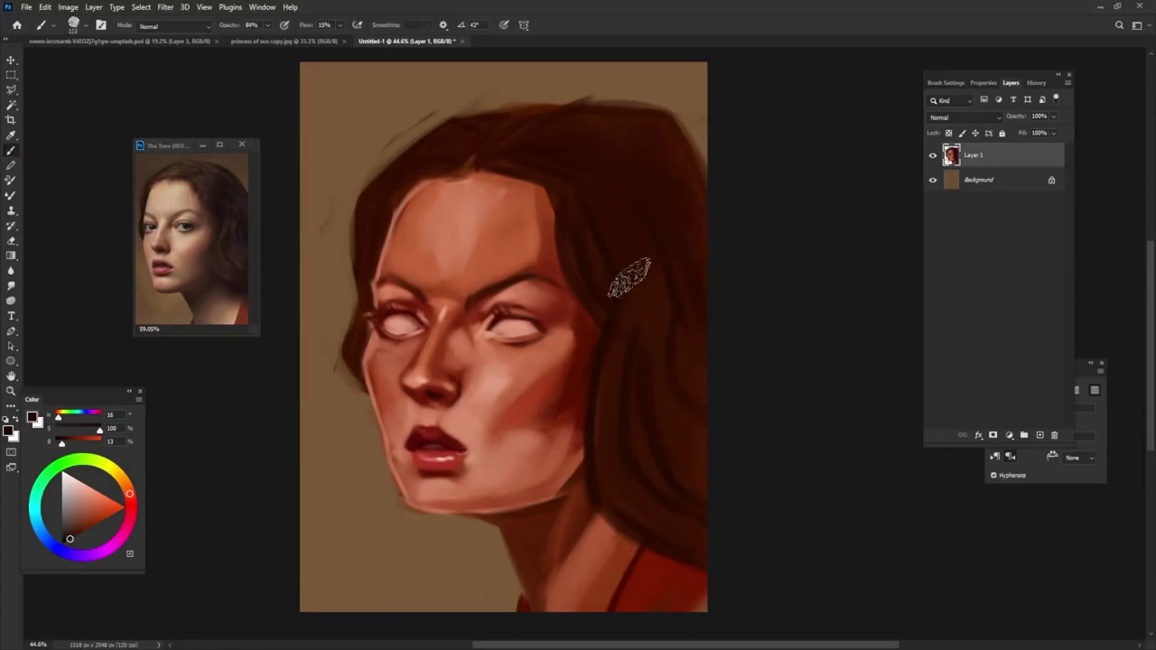
pyautogui.press('Left')
pyautogui.press('Left')
pyautogui.press('Left')
pyautogui.press('Right')
pyautogui.press('Right')
pyautogui.press('Right')
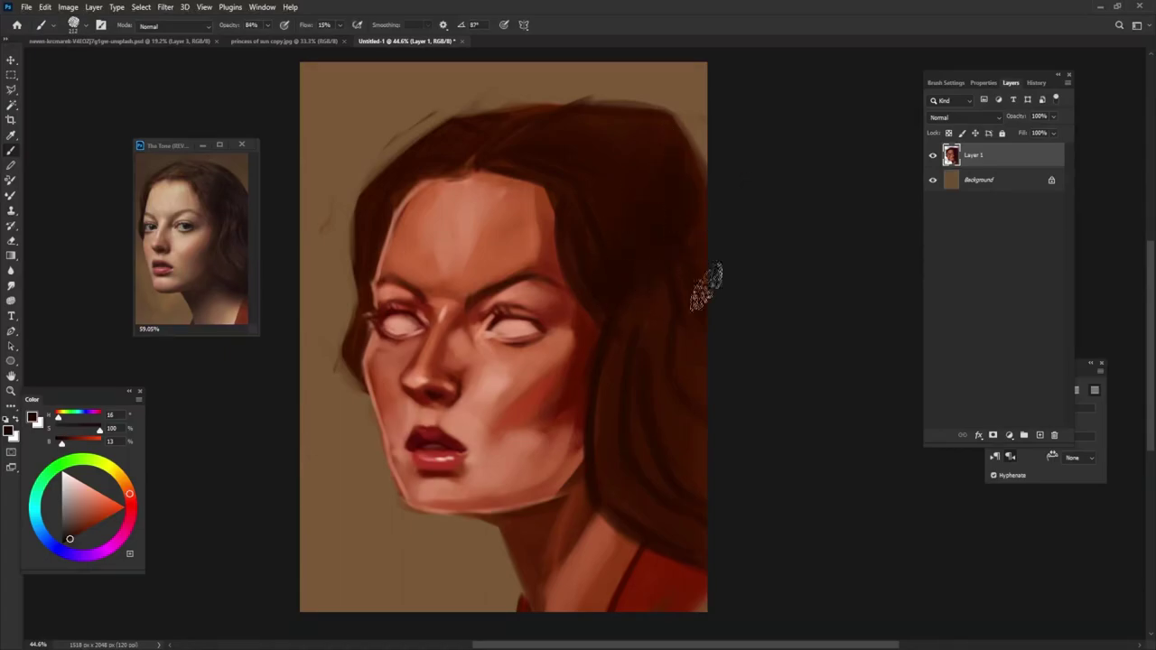
pyautogui.moveTo(684, 237); pyautogui.dragTo(649, 306)
pyautogui.press('Left')
pyautogui.press('Left')
pyautogui.press('Left')
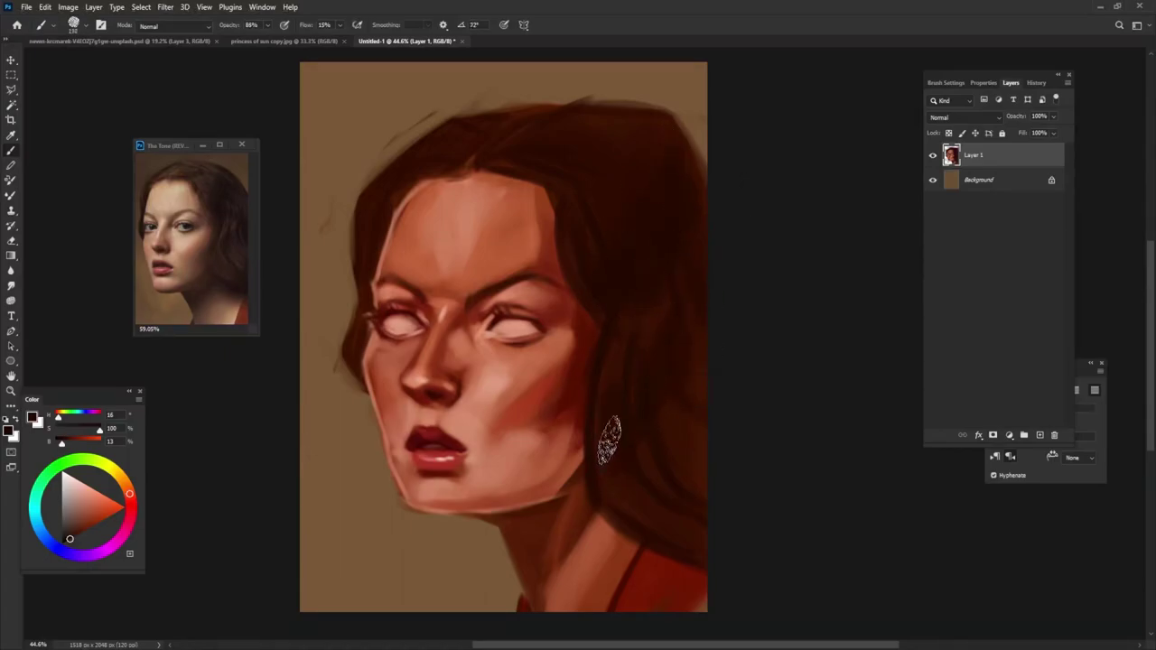
pyautogui.press('Right')
pyautogui.press('Right')
pyautogui.press('Right')
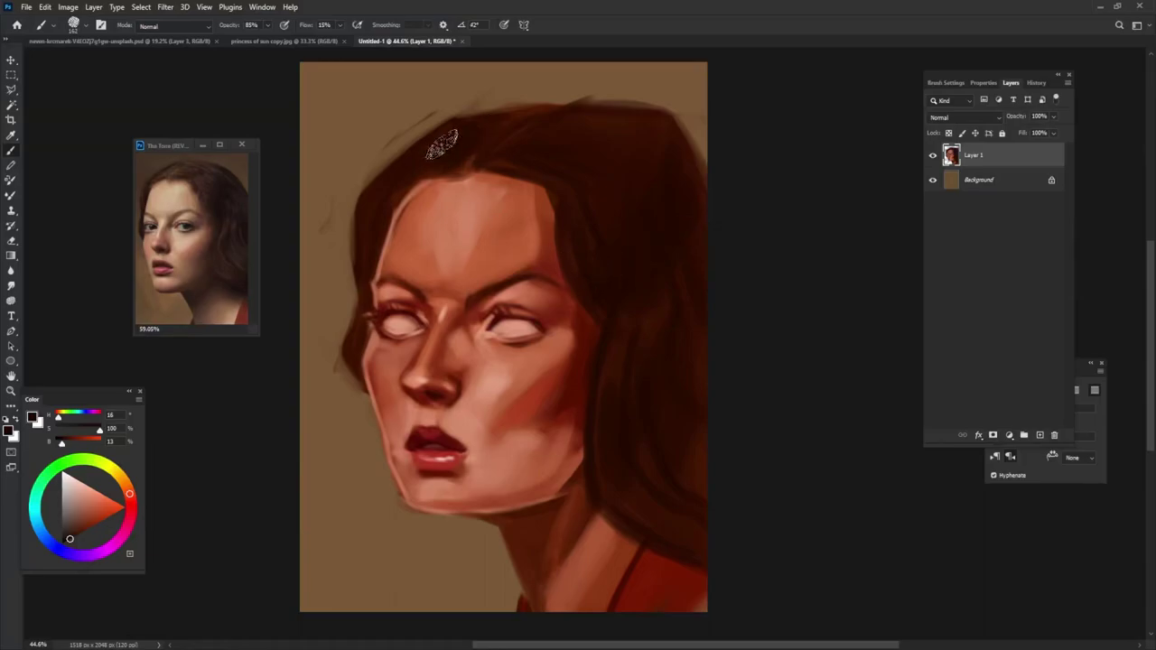
# Add a reddish-brown sheen and darken the hair beside the cheek in deeper browns.
pyautogui.keyDown('alt'); pyautogui.click(181, 170); pyautogui.keyUp('alt')
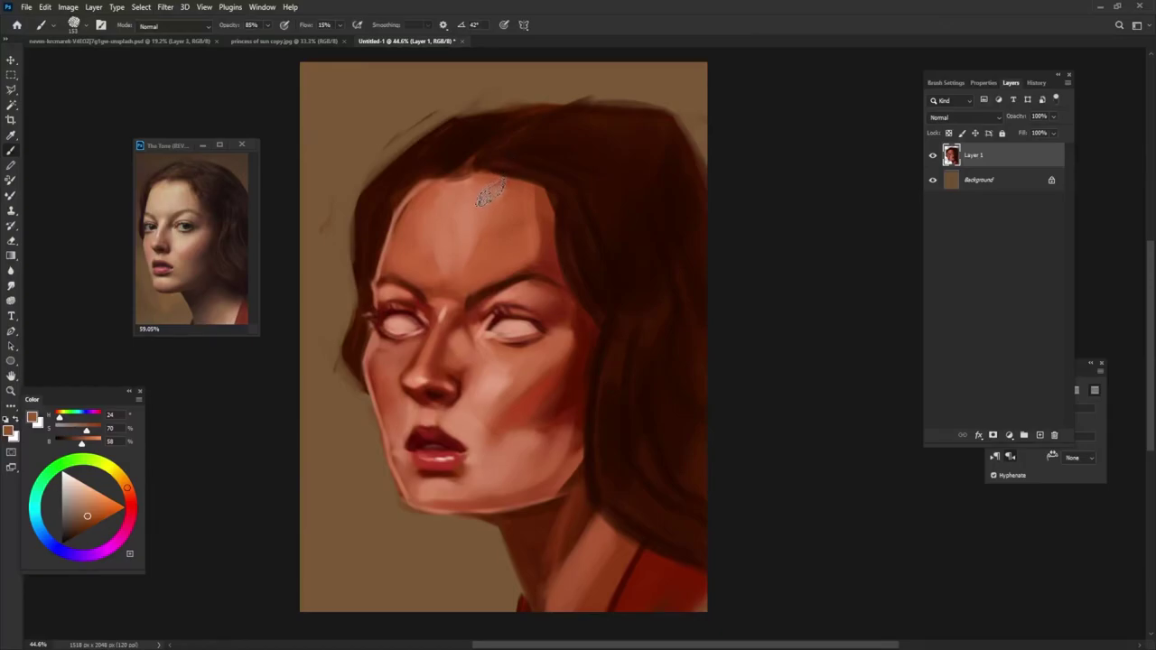
pyautogui.moveTo(608, 188); pyautogui.dragTo(624, 215)
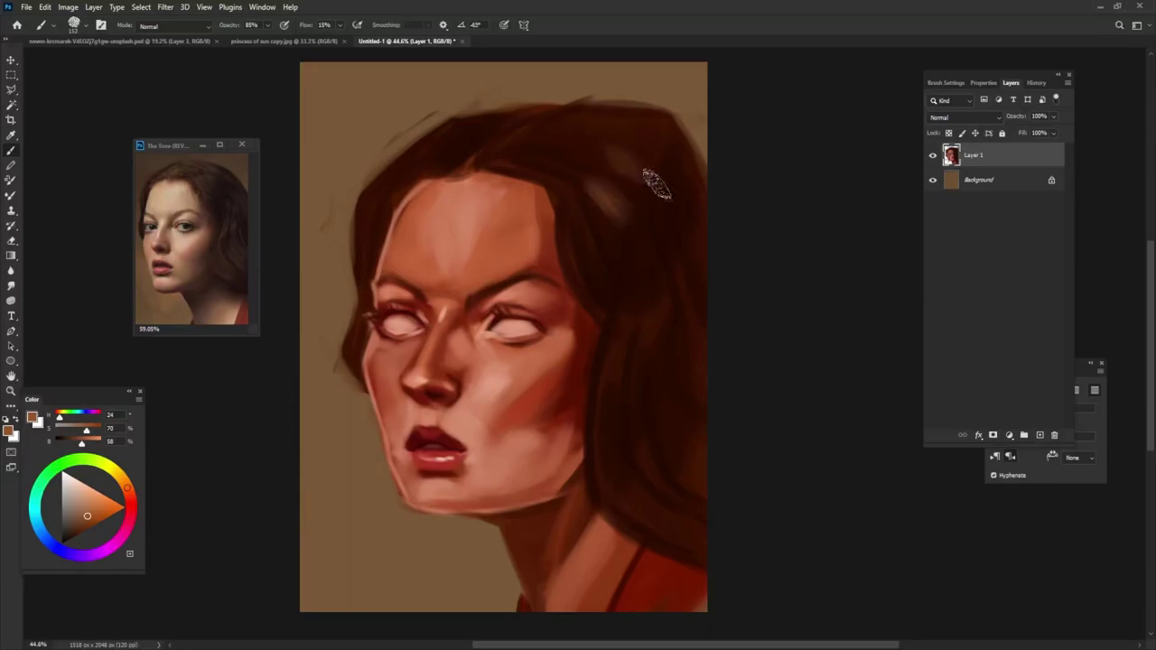
pyautogui.keyDown('alt'); pyautogui.click(614, 159); pyautogui.keyUp('alt')
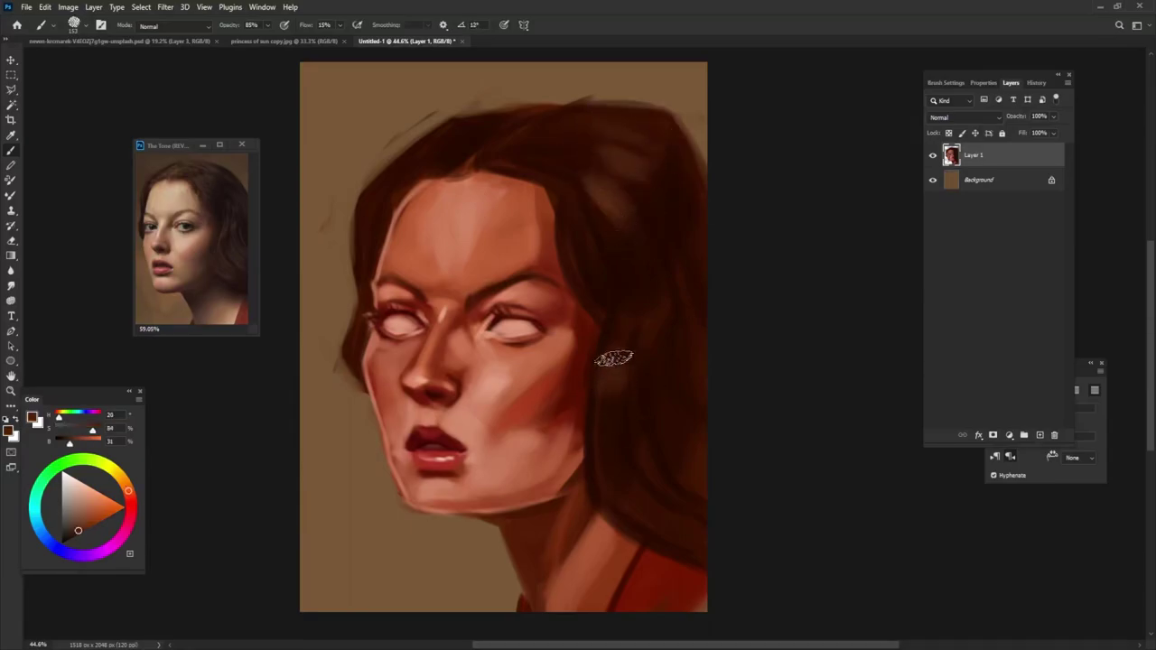
pyautogui.moveTo(614, 359); pyautogui.dragTo(681, 325)
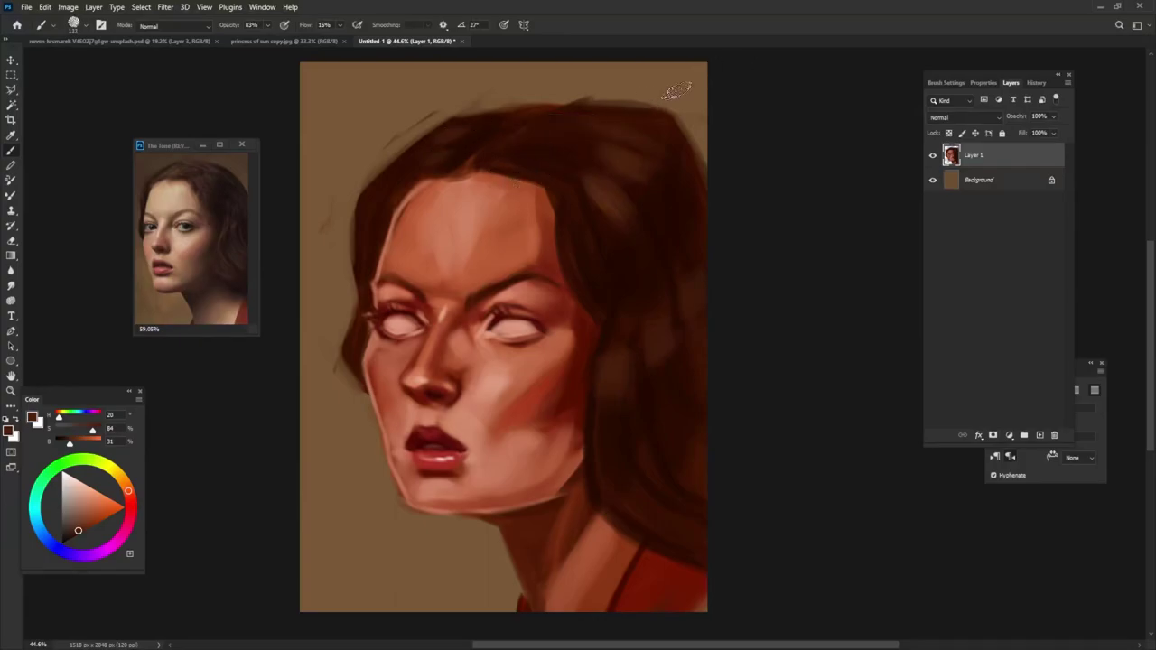
pyautogui.moveTo(614, 356); pyautogui.dragTo(656, 316)
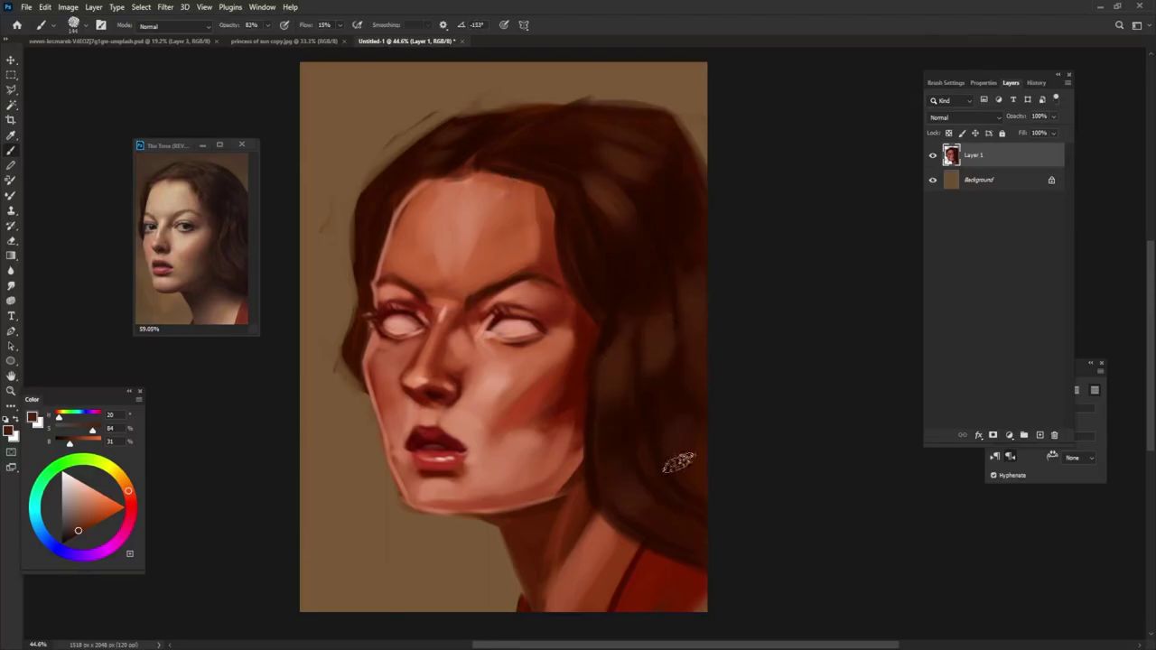
pyautogui.keyDown('alt'); pyautogui.click(613, 416); pyautogui.keyUp('alt')
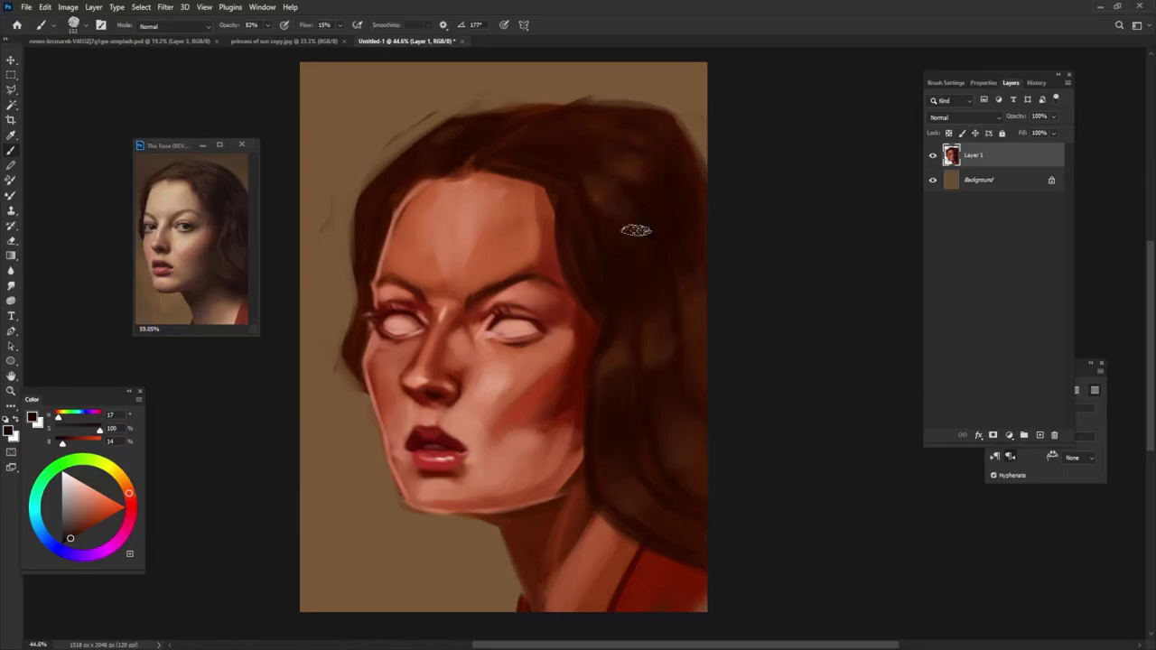
pyautogui.press('[')
pyautogui.press('[')
pyautogui.press('[')
pyautogui.keyDown('alt'); pyautogui.click(540, 318); pyautogui.keyUp('alt')
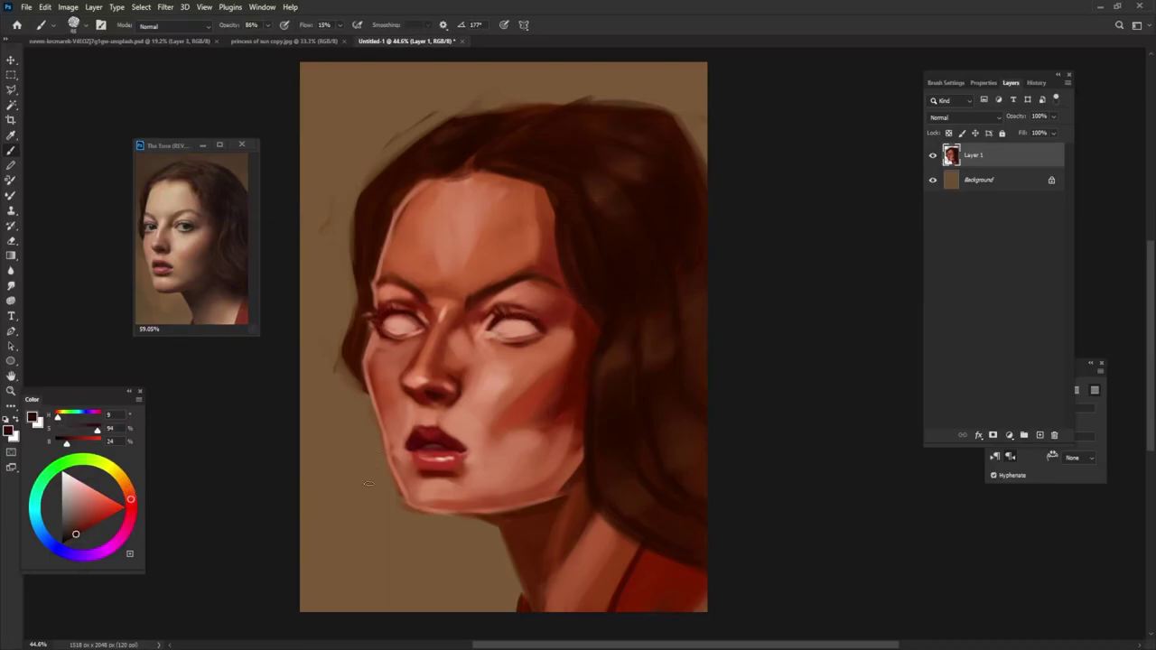
# Choose reddish-brown and black eye colours, sampling iris, pupil and pink tones.
pyautogui.keyDown('alt'); pyautogui.click(606, 275); pyautogui.keyUp('alt')
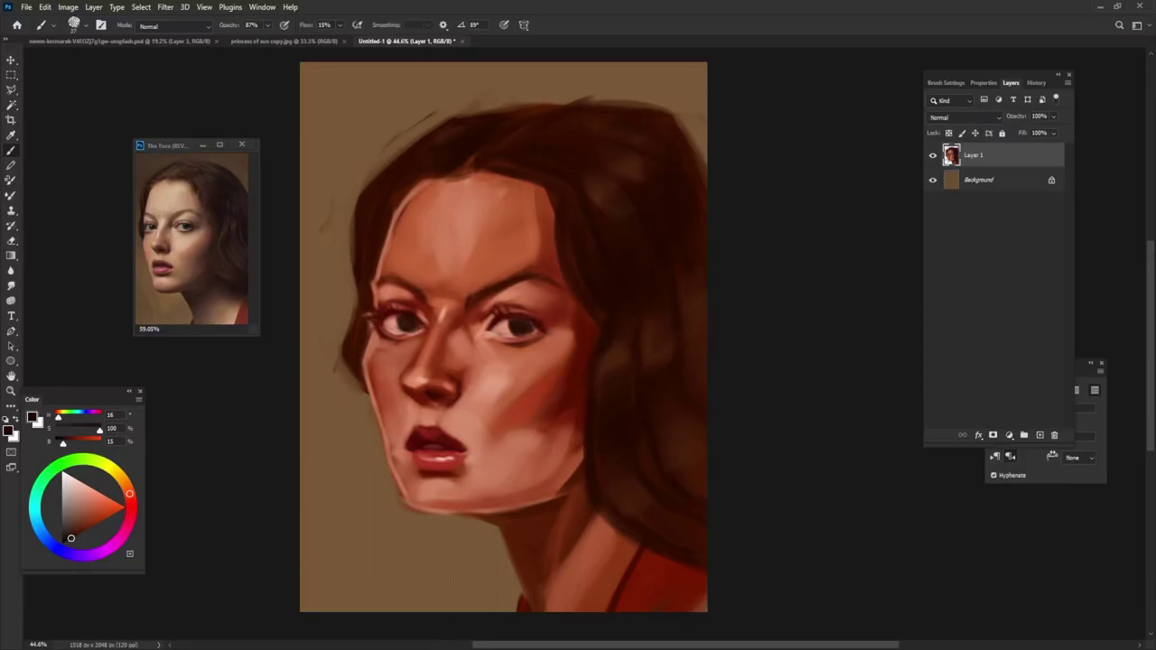
pyautogui.click(88, 522)
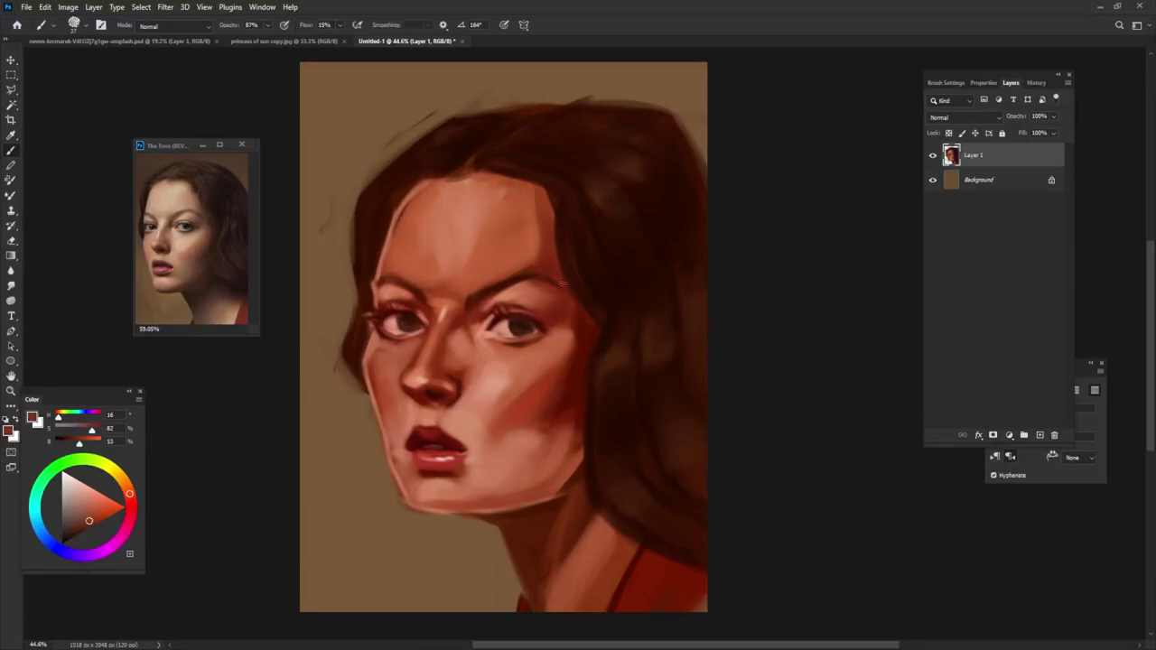
pyautogui.click(62, 543)
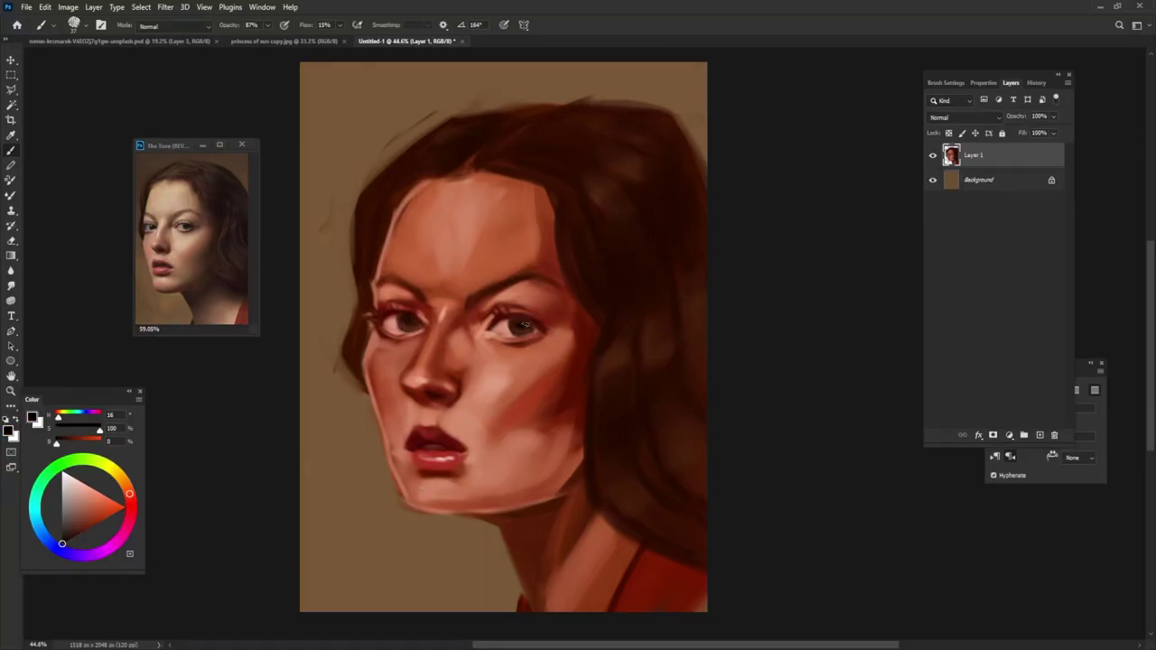
pyautogui.keyDown('alt'); pyautogui.click(409, 322); pyautogui.keyUp('alt')
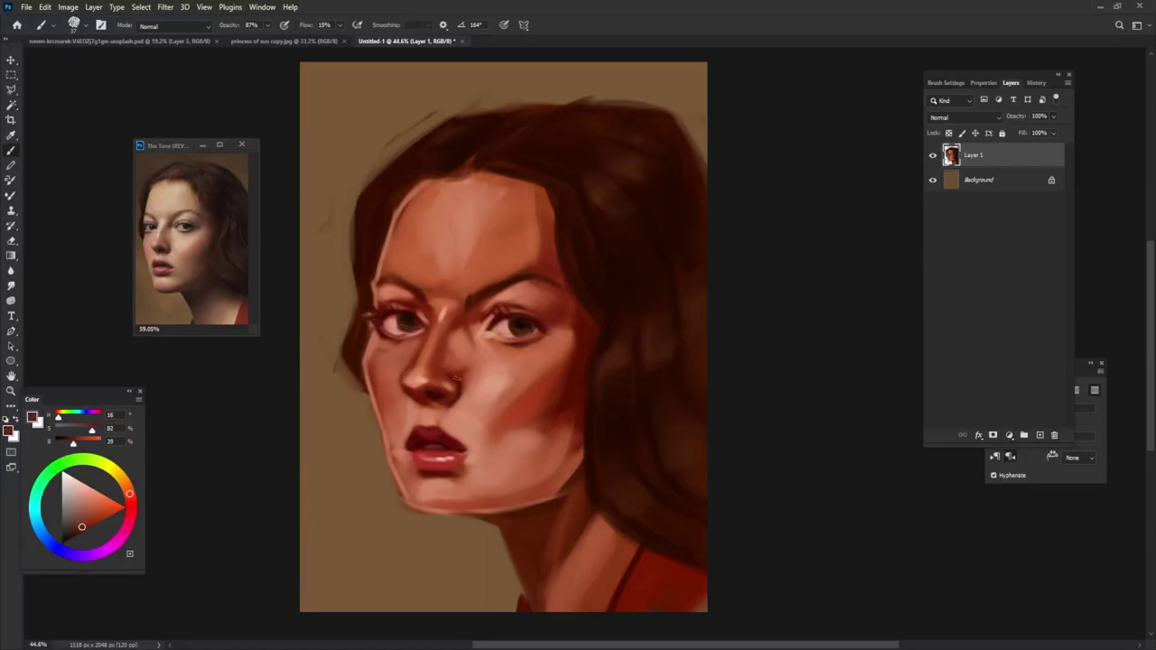
pyautogui.keyDown('alt'); pyautogui.click(522, 326); pyautogui.keyUp('alt')
pyautogui.keyDown('alt'); pyautogui.click(511, 330); pyautogui.keyUp('alt')
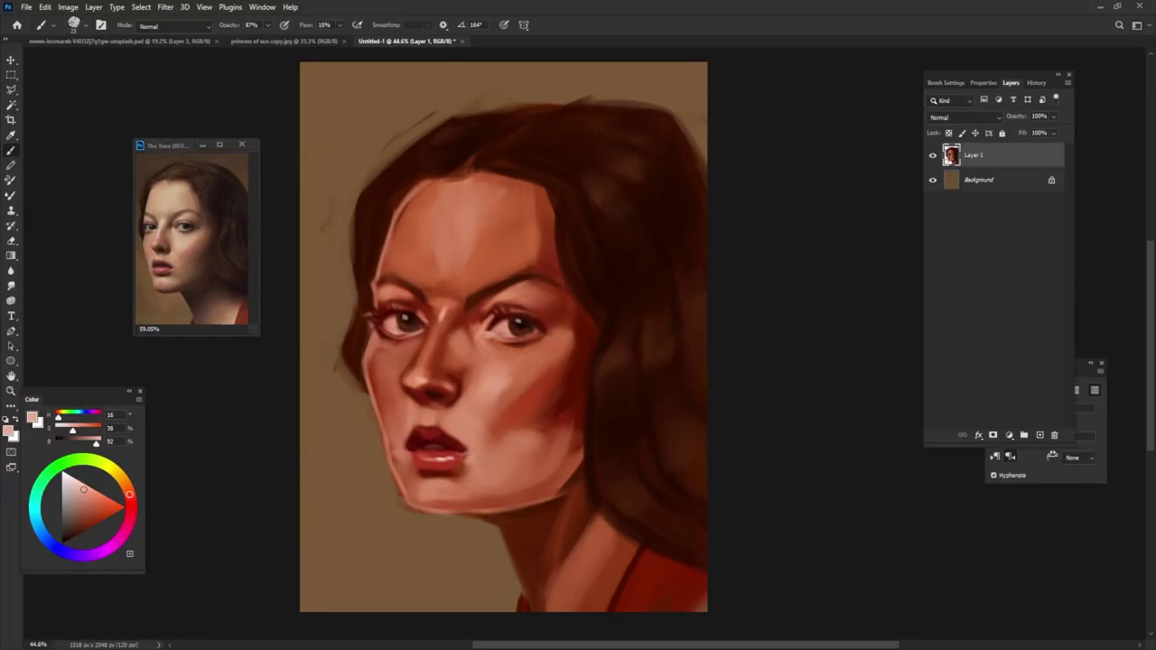
# Darken the hairline at the top of the forehead in dark red.
pyautogui.keyDown('alt'); pyautogui.click(440, 425); pyautogui.keyUp('alt')
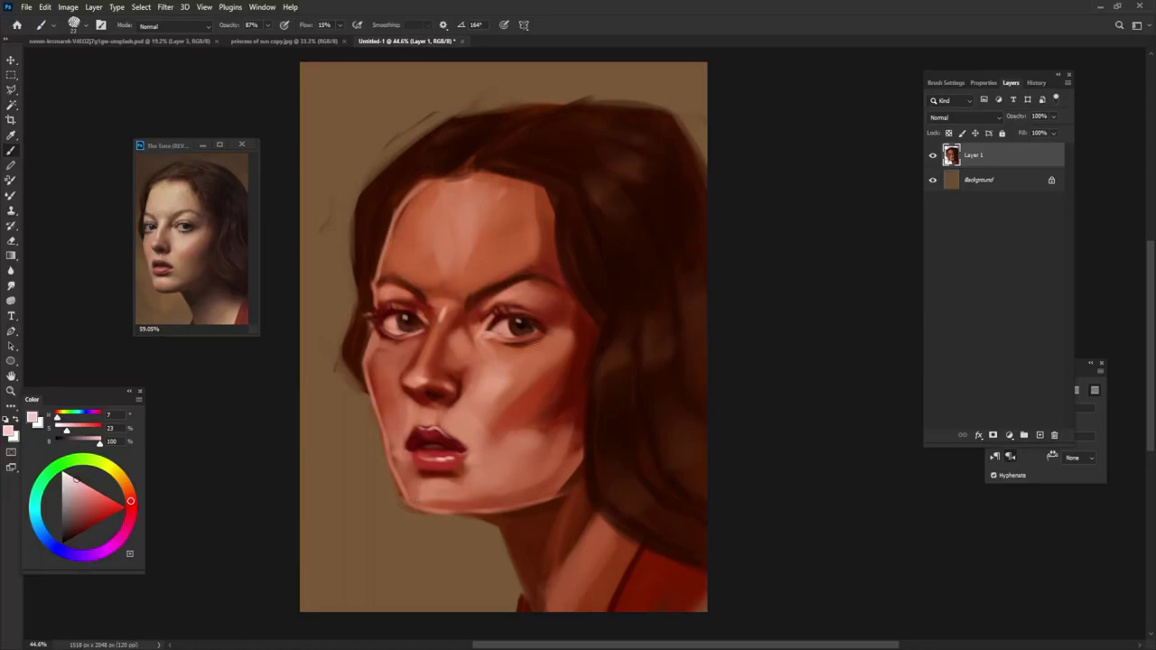
pyautogui.keyDown('alt'); pyautogui.click(568, 245); pyautogui.keyUp('alt')
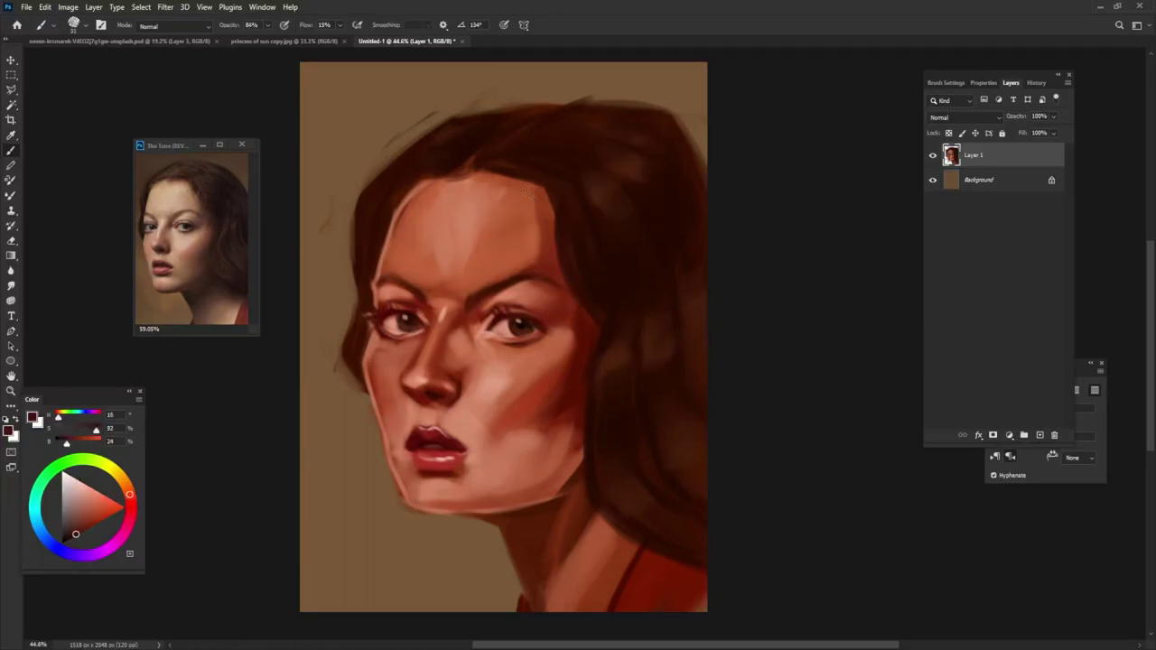
pyautogui.moveTo(486, 174); pyautogui.dragTo(490, 181)
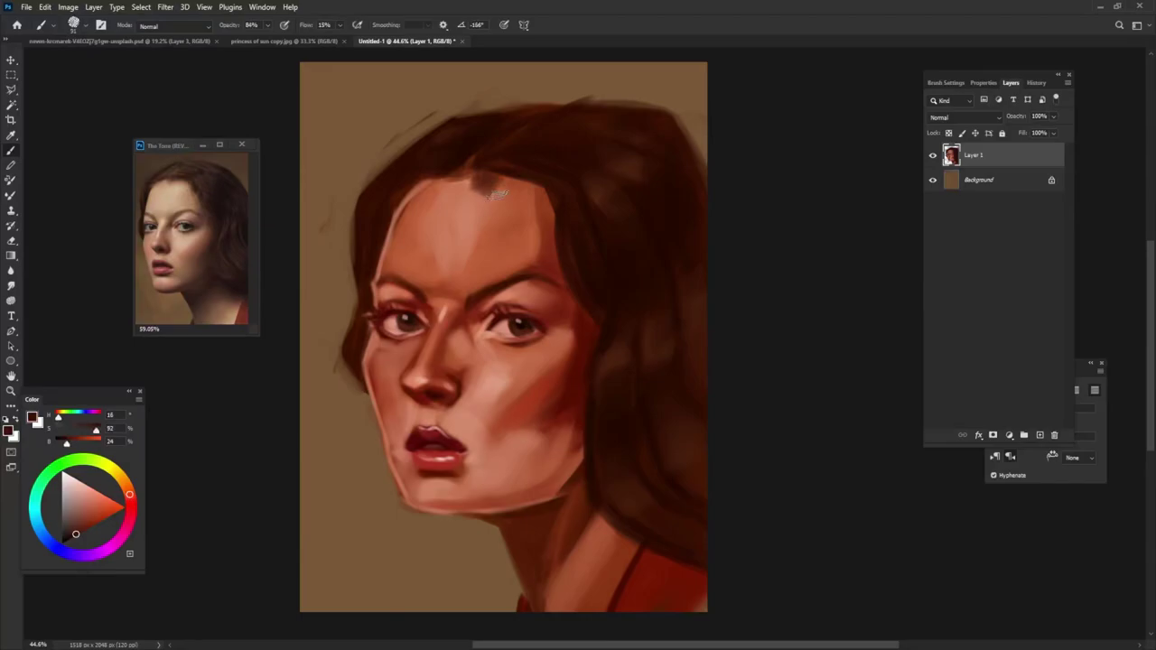
pyautogui.keyDown('alt'); pyautogui.click(581, 219); pyautogui.keyUp('alt')
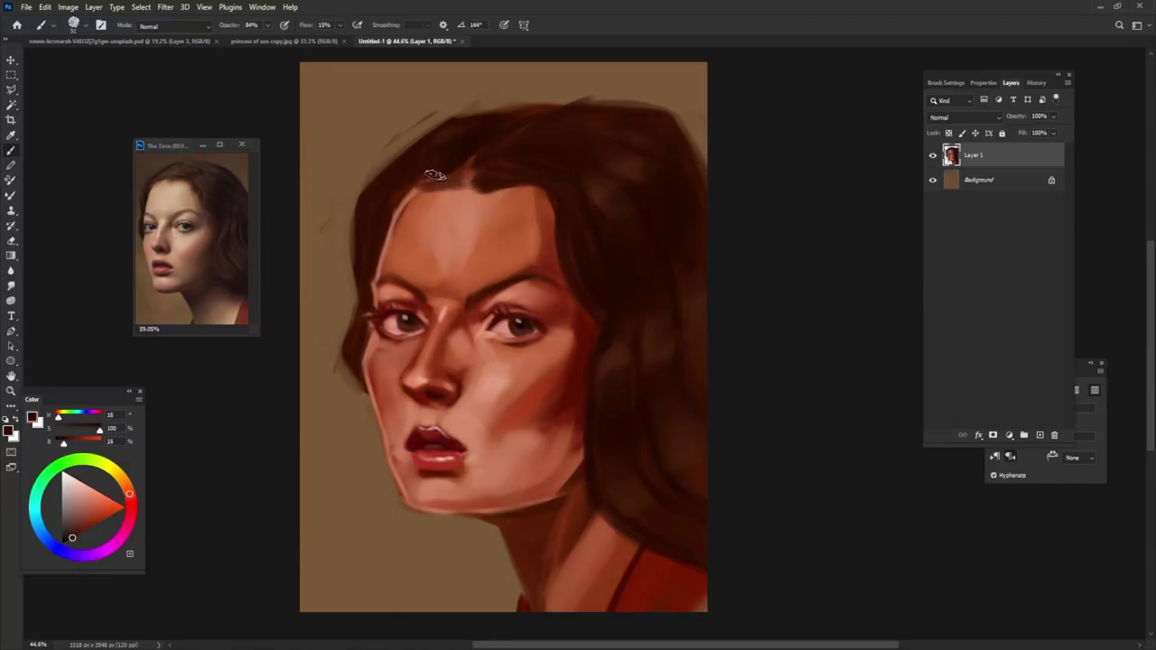
pyautogui.moveTo(434, 174); pyautogui.dragTo(474, 186)
# Darken the hair's top edge and extend it higher in very dark red-brown.
pyautogui.keyDown('alt'); pyautogui.click(485, 216); pyautogui.keyUp('alt')
pyautogui.keyDown('alt'); pyautogui.click(434, 176); pyautogui.keyUp('alt')
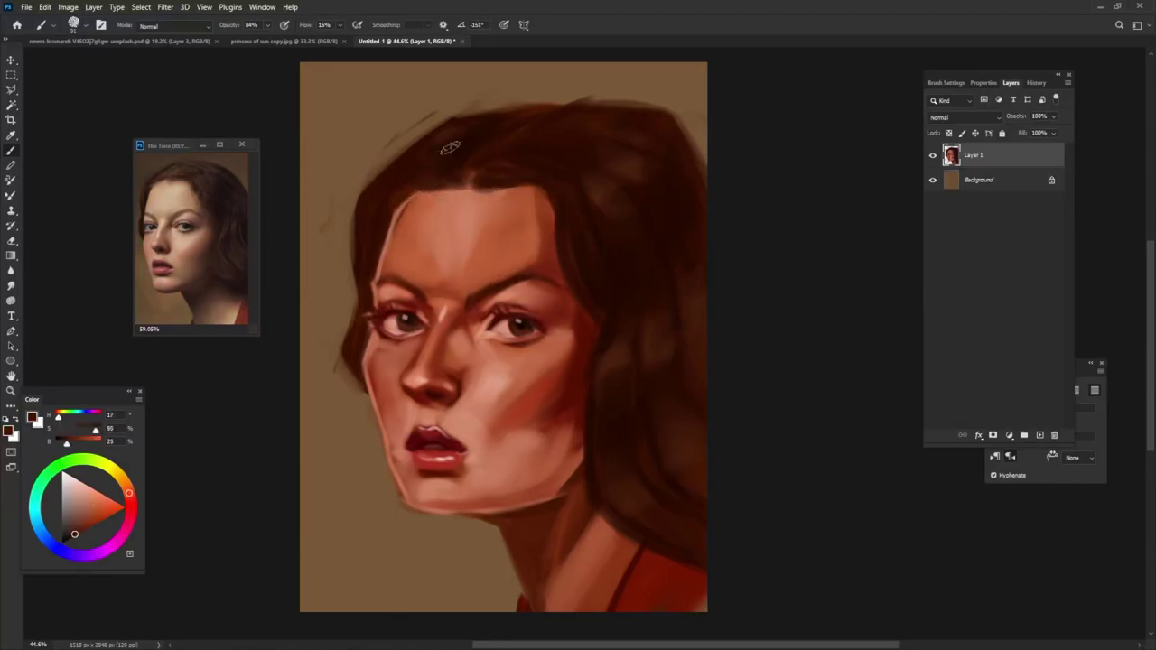
pyautogui.keyDown('alt'); pyautogui.click(487, 193); pyautogui.keyUp('alt')
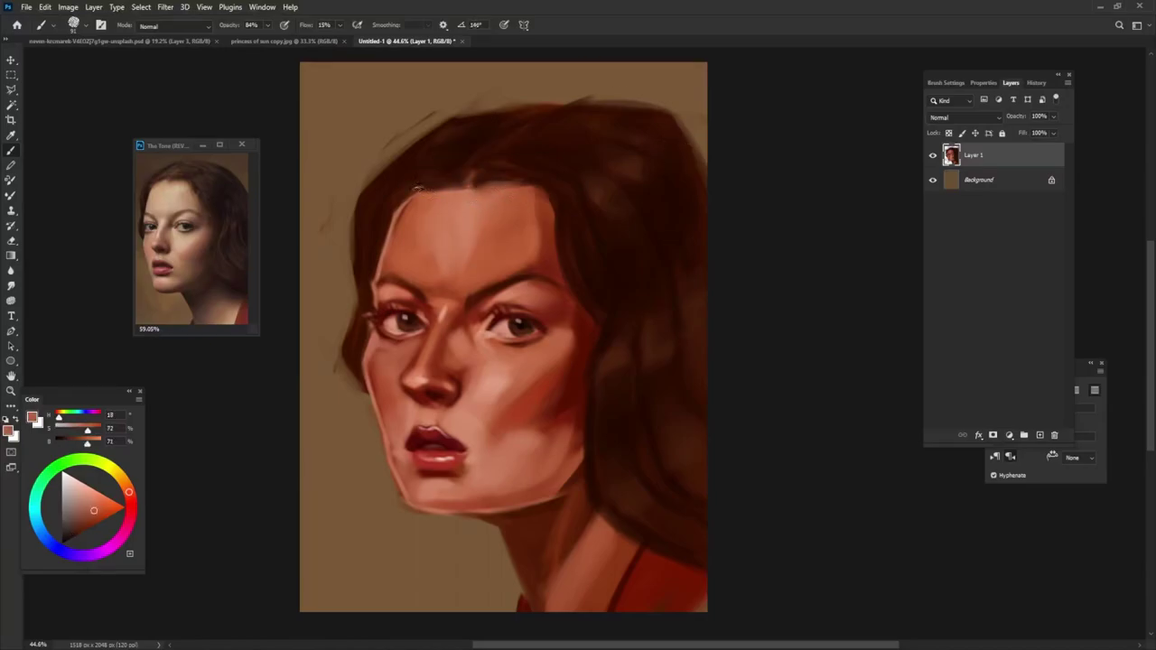
pyautogui.keyDown('alt'); pyautogui.click(652, 125); pyautogui.keyUp('alt')
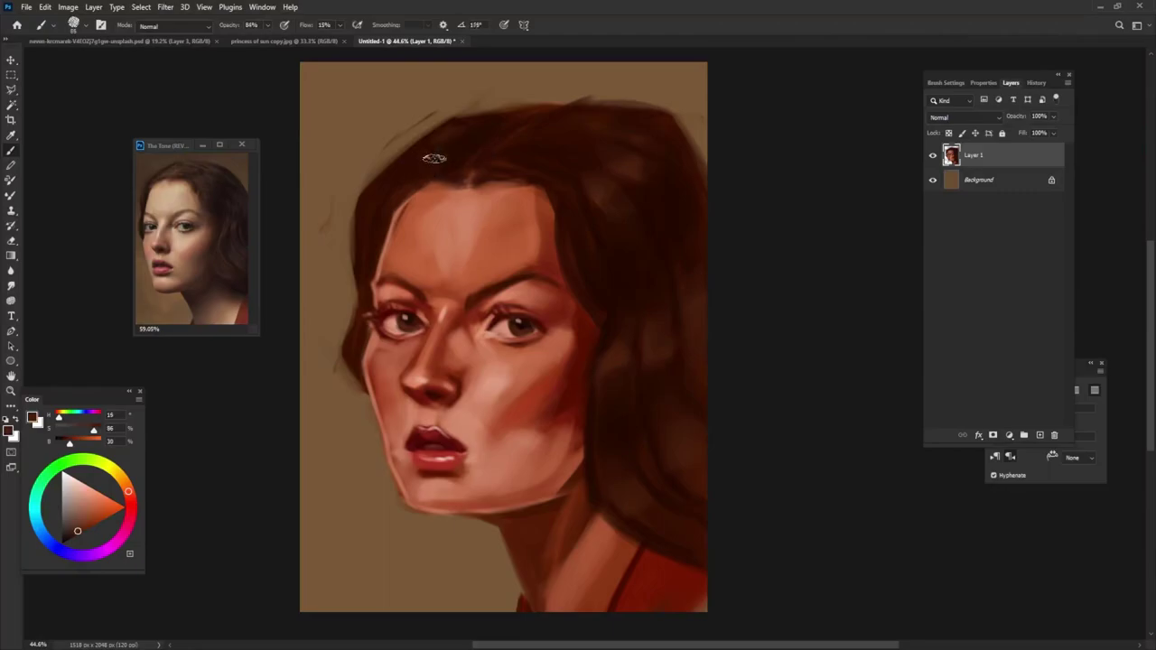
pyautogui.keyDown('alt'); pyautogui.click(470, 105); pyautogui.keyUp('alt')
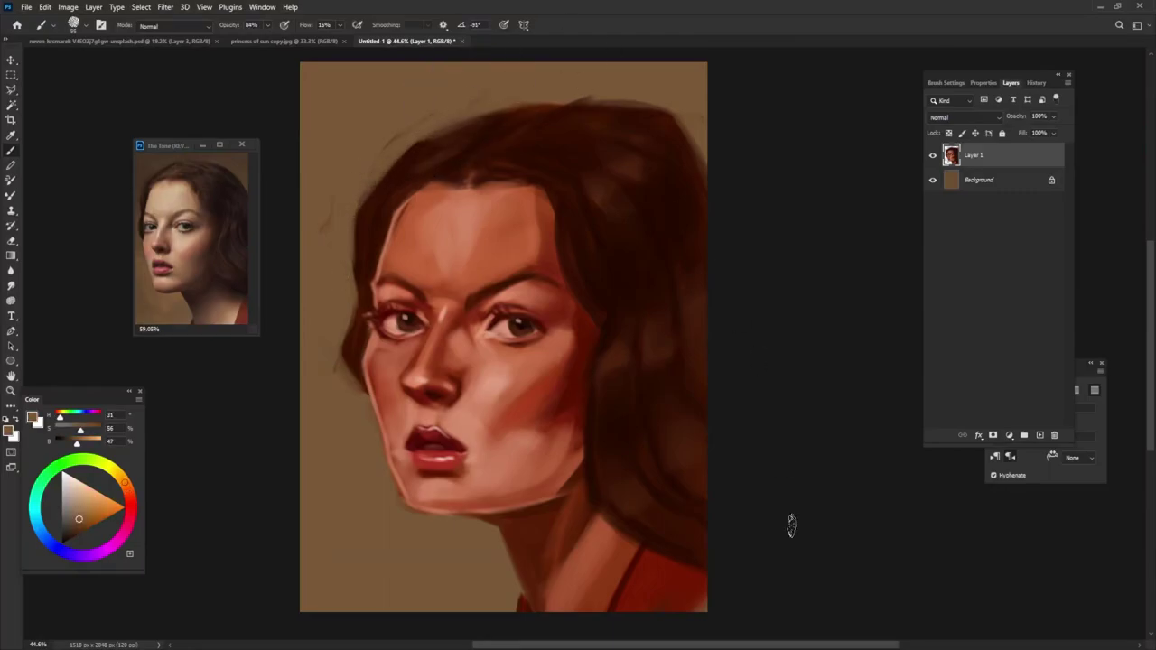
pyautogui.keyDown('alt'); pyautogui.click(586, 131); pyautogui.keyUp('alt')
pyautogui.moveTo(568, 111); pyautogui.dragTo(611, 117)
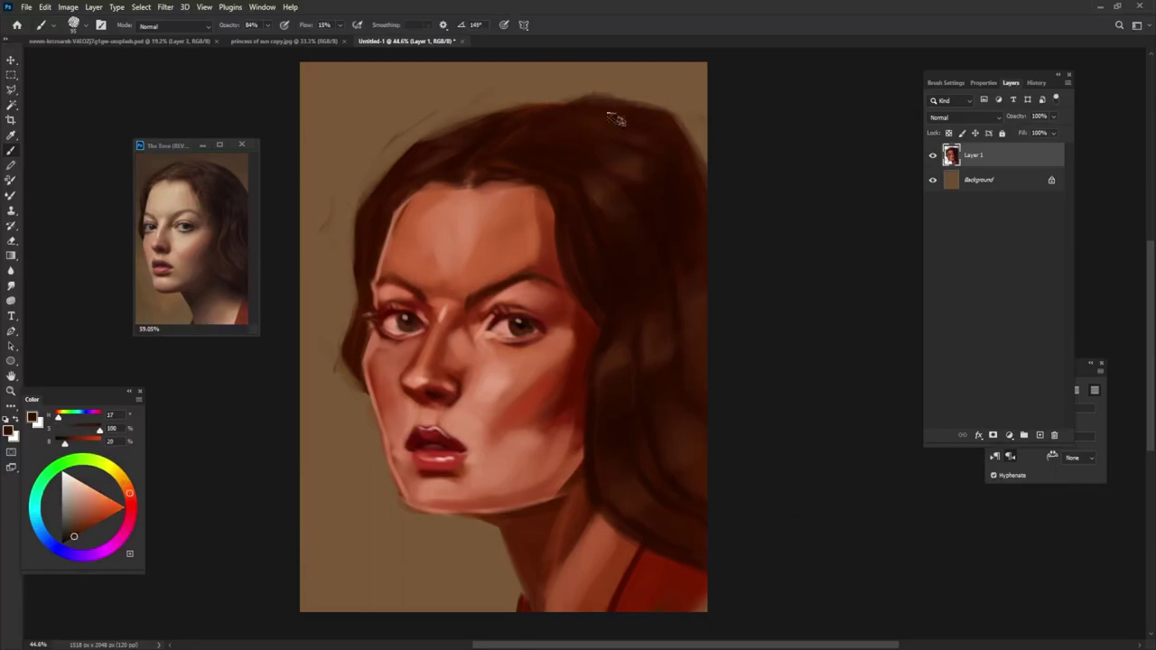
pyautogui.moveTo(468, 120); pyautogui.dragTo(542, 104)
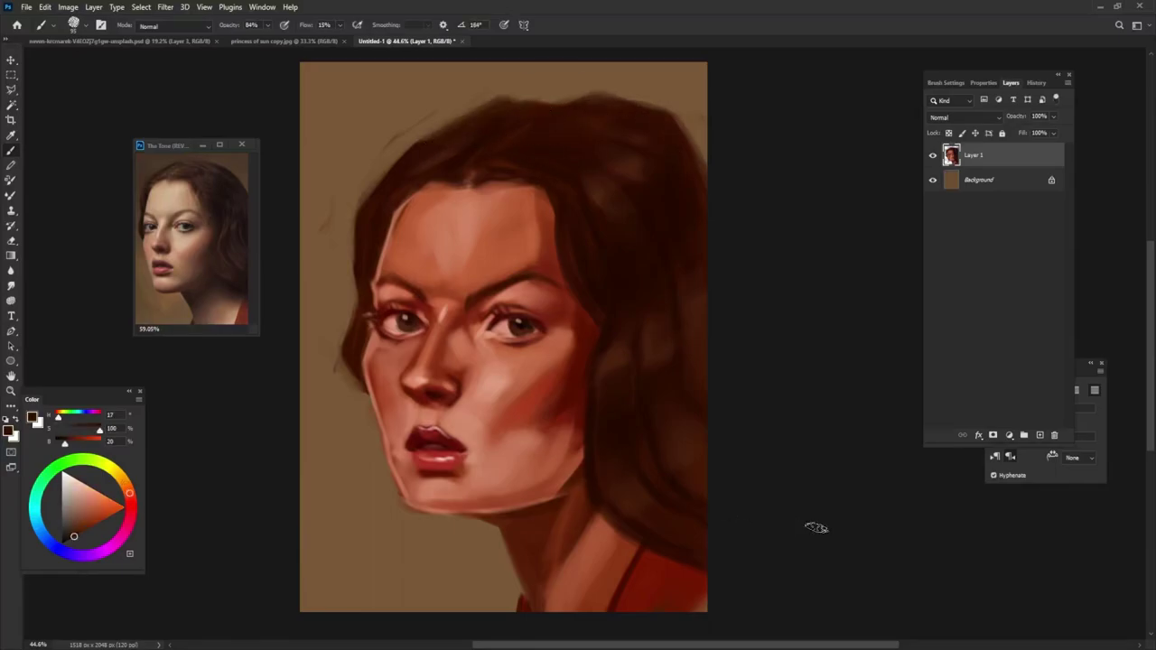
pyautogui.moveTo(578, 99); pyautogui.dragTo(505, 93)
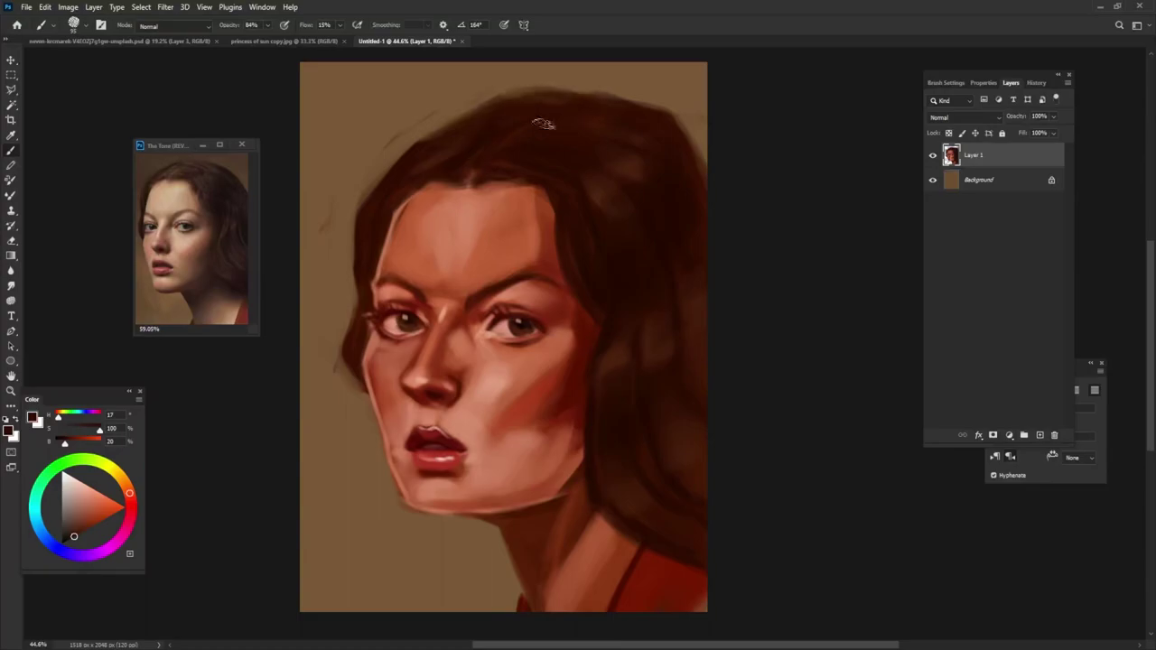
# Sample and fine-tune red-brown shades from the neck for shading.
pyautogui.keyDown('alt'); pyautogui.click(672, 122); pyautogui.keyUp('alt')
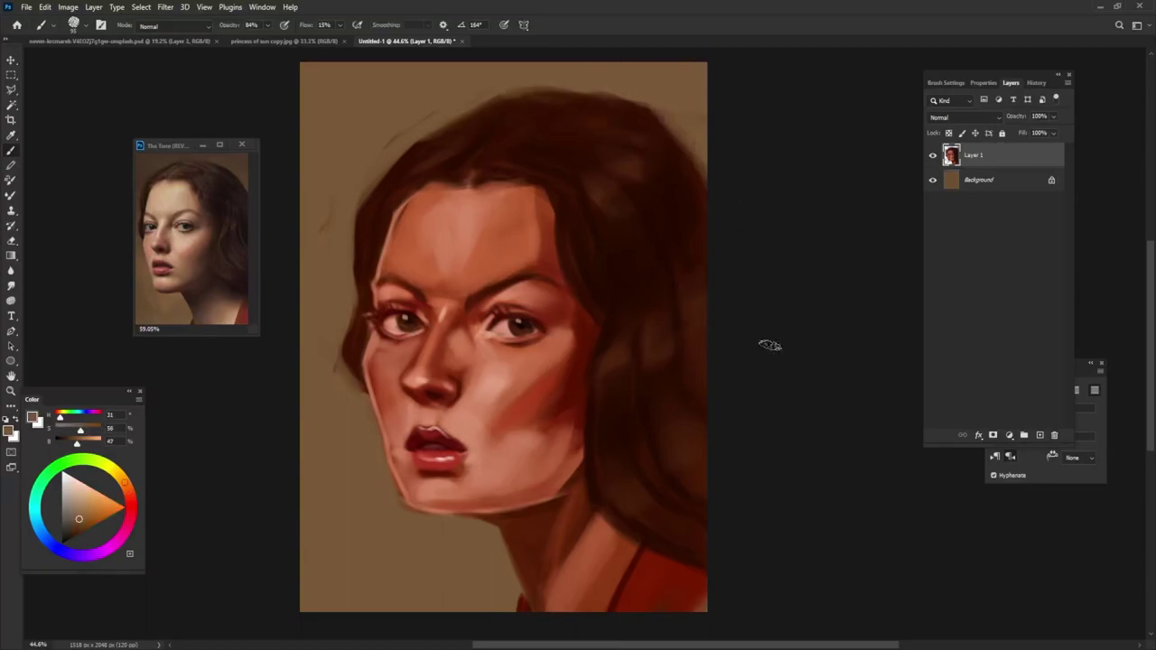
pyautogui.keyDown('alt'); pyautogui.click(578, 550); pyautogui.keyUp('alt')
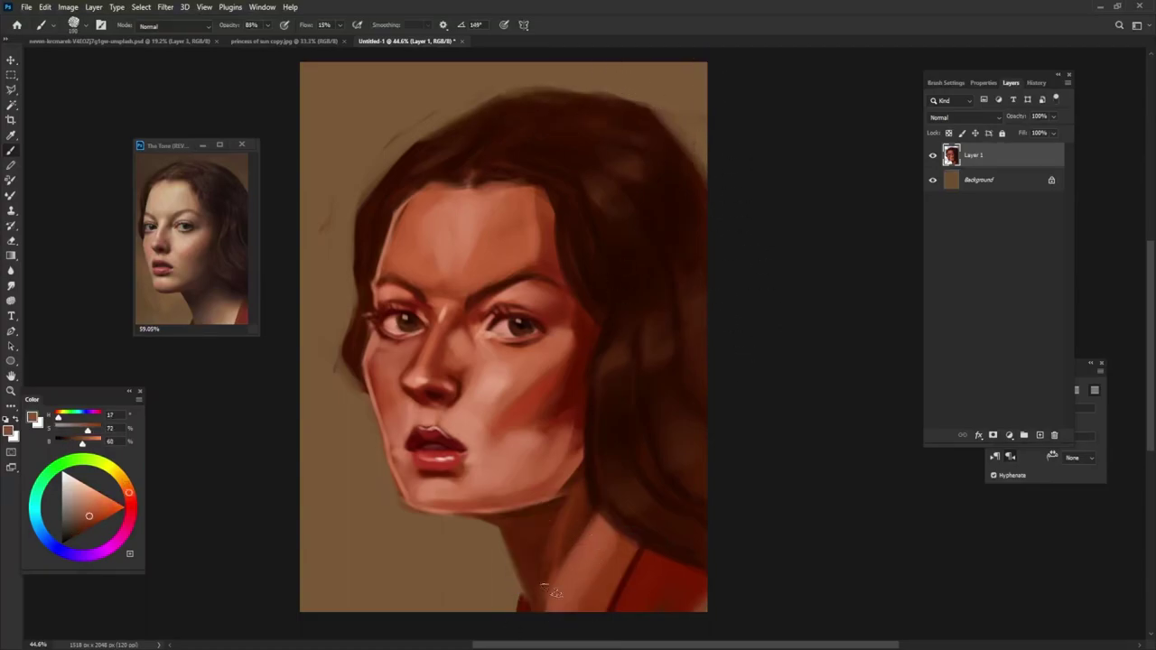
pyautogui.keyDown('alt'); pyautogui.click(601, 546); pyautogui.keyUp('alt')
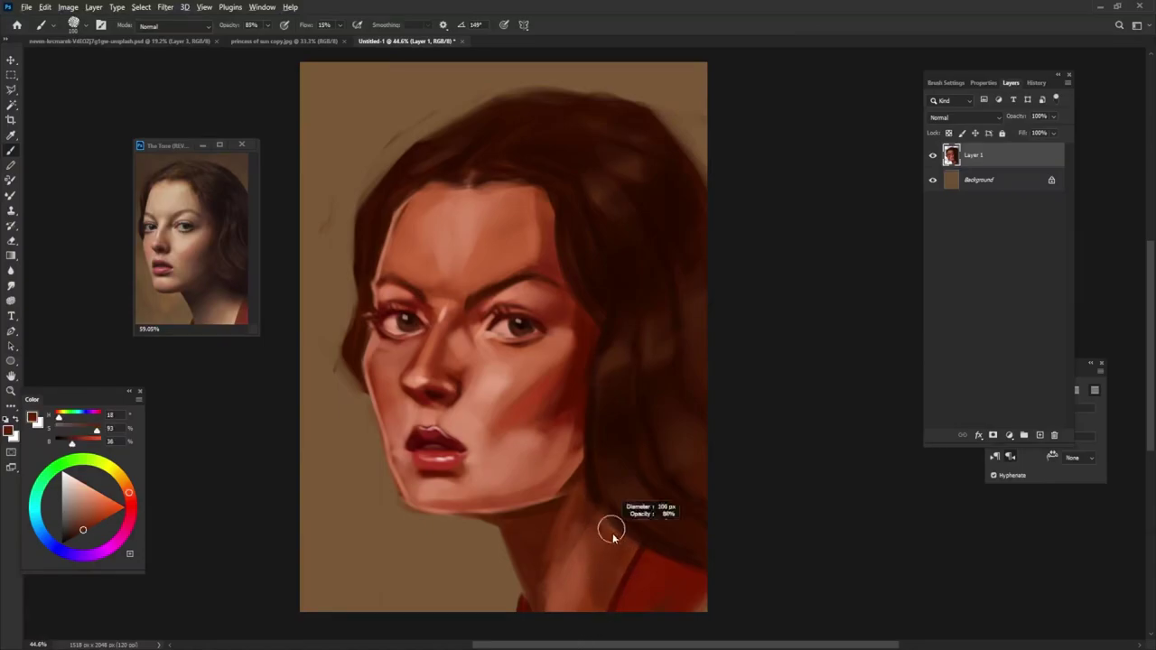
pyautogui.keyDown('alt'); pyautogui.click(589, 548); pyautogui.keyUp('alt')
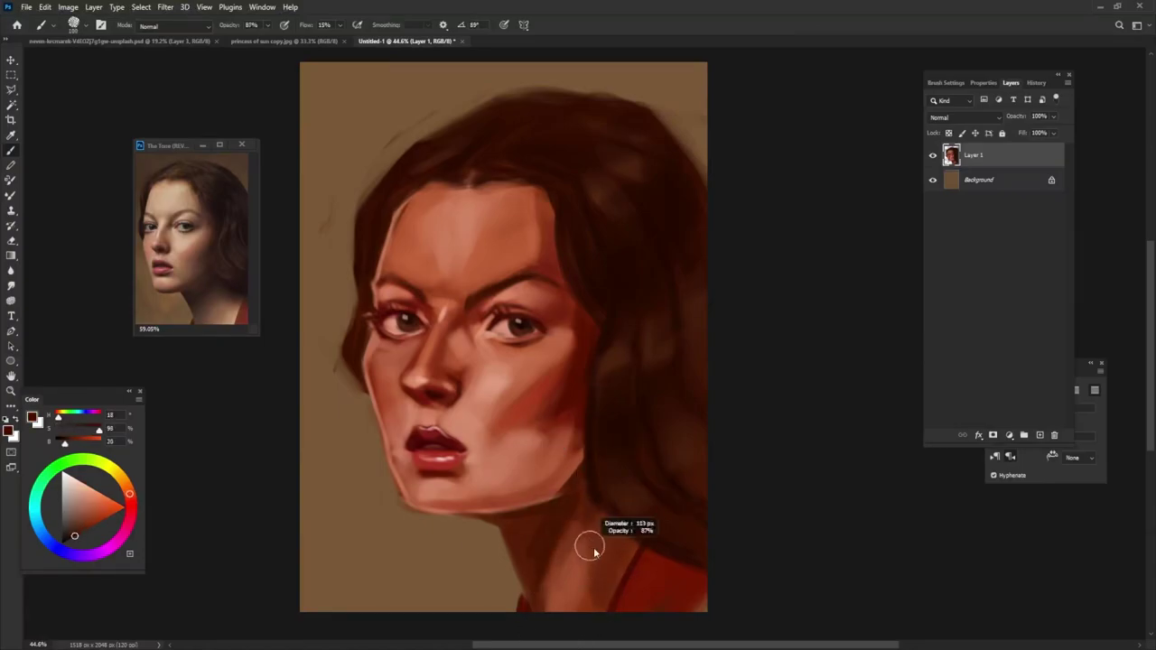
pyautogui.keyDown('alt'); pyautogui.click(596, 552); pyautogui.keyUp('alt')
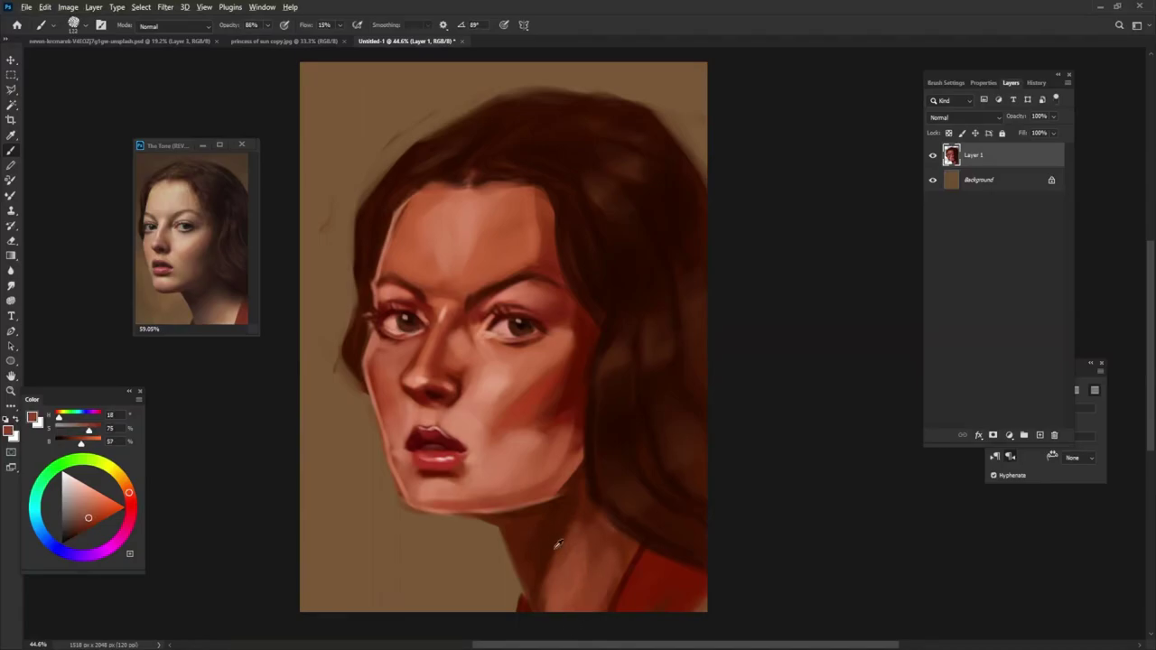
pyautogui.keyDown('alt'); pyautogui.click(553, 560); pyautogui.keyUp('alt')
pyautogui.keyDown('alt'); pyautogui.click(584, 520); pyautogui.keyUp('alt')
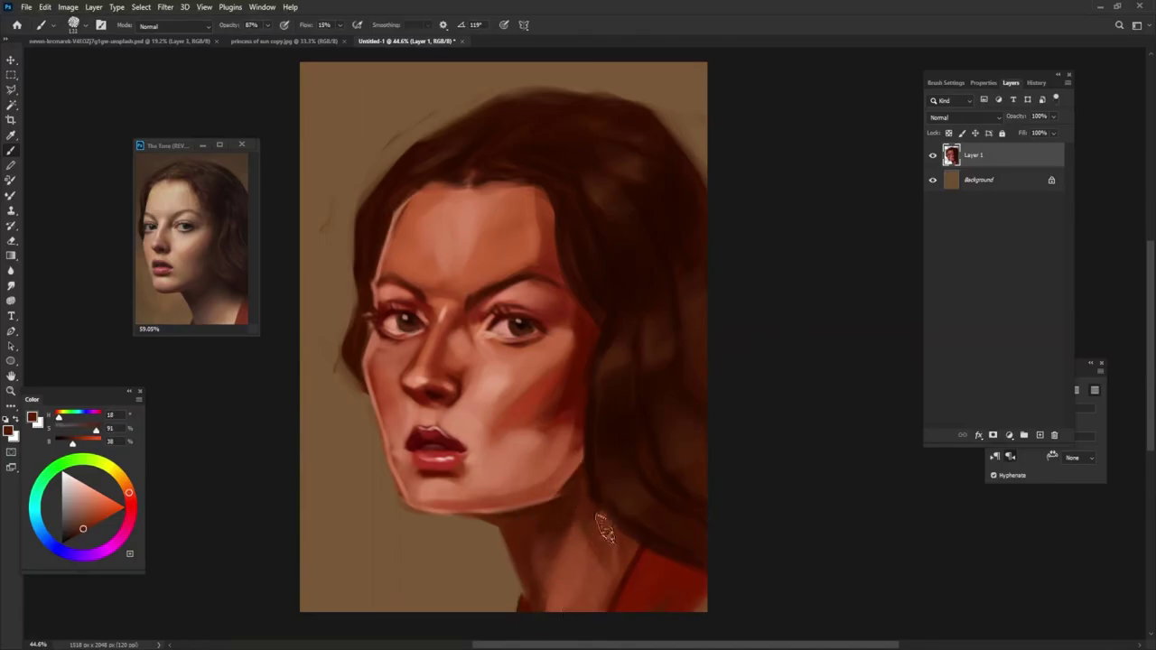
# Brush light tan onto the background left of the face, beside jaw and hair.
pyautogui.keyDown('alt'); pyautogui.click(391, 539); pyautogui.keyUp('alt')
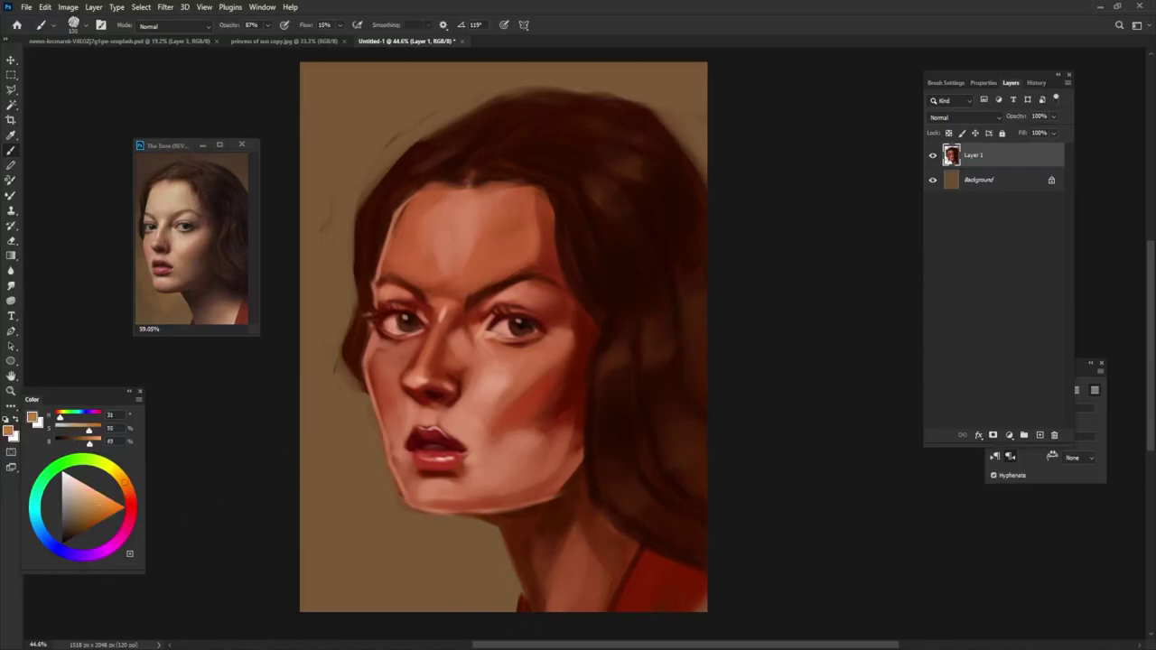
pyautogui.moveTo(357, 492); pyautogui.dragTo(318, 393)
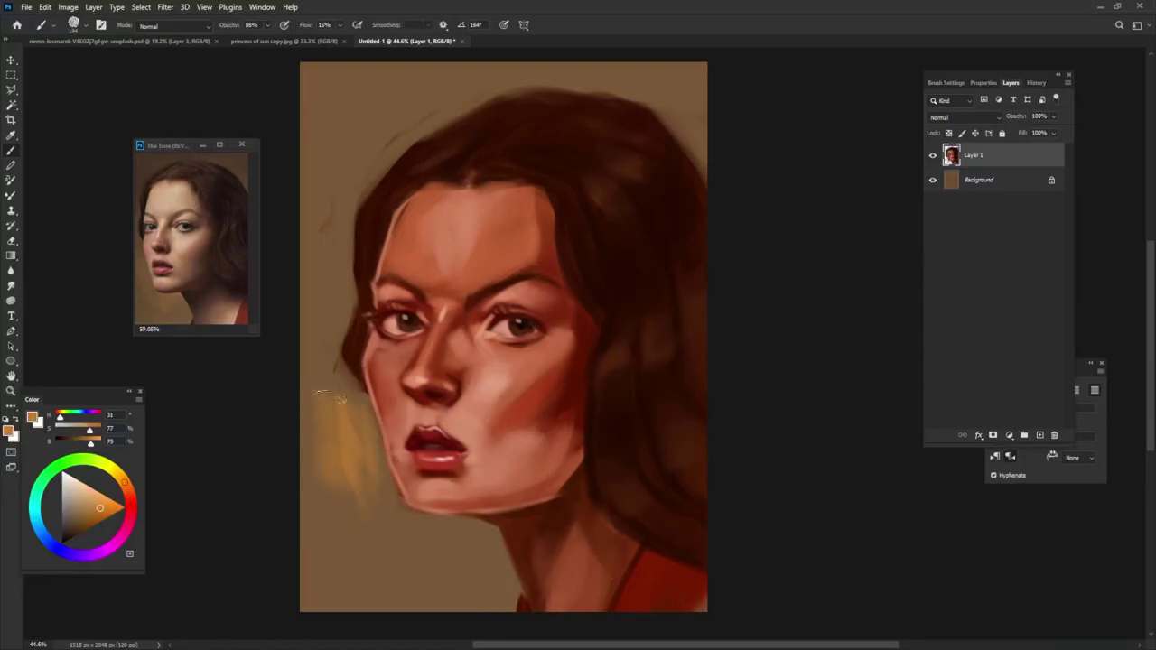
pyautogui.moveTo(362, 456); pyautogui.dragTo(407, 560)
pyautogui.keyDown('alt'); pyautogui.click(339, 422); pyautogui.keyUp('alt')
pyautogui.moveTo(348, 408); pyautogui.dragTo(325, 366)
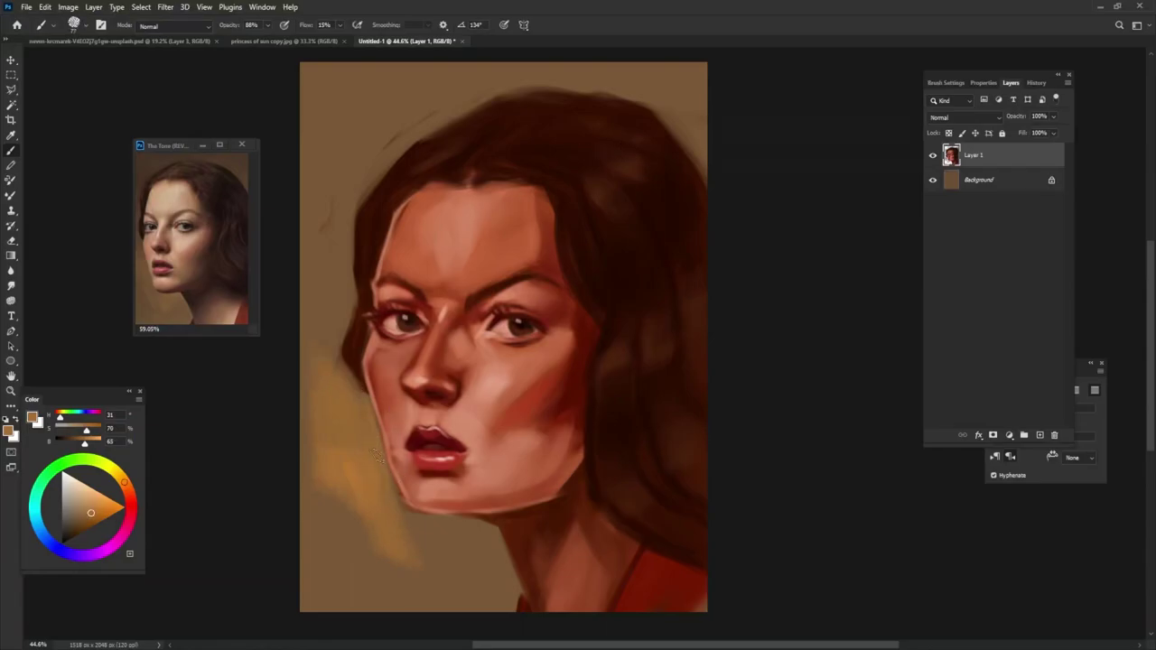
# Soften the left and top hair edges and brighten below the jaw with light tan.
pyautogui.keyDown('alt'); pyautogui.click(384, 514); pyautogui.keyUp('alt')
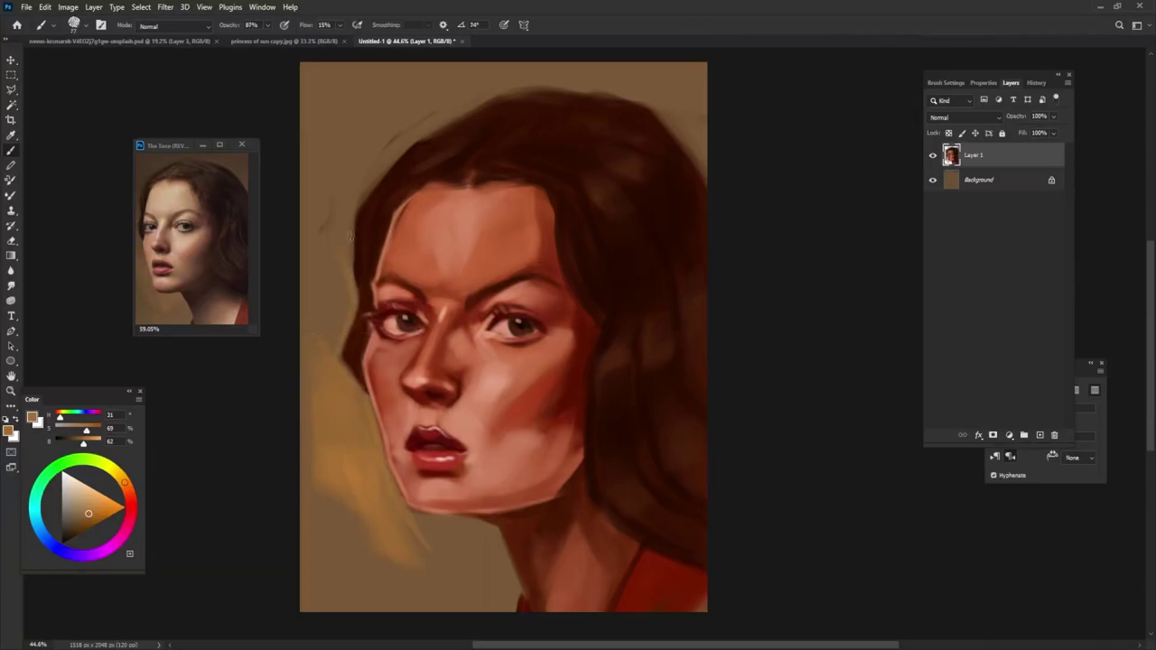
pyautogui.moveTo(369, 190); pyautogui.dragTo(424, 126)
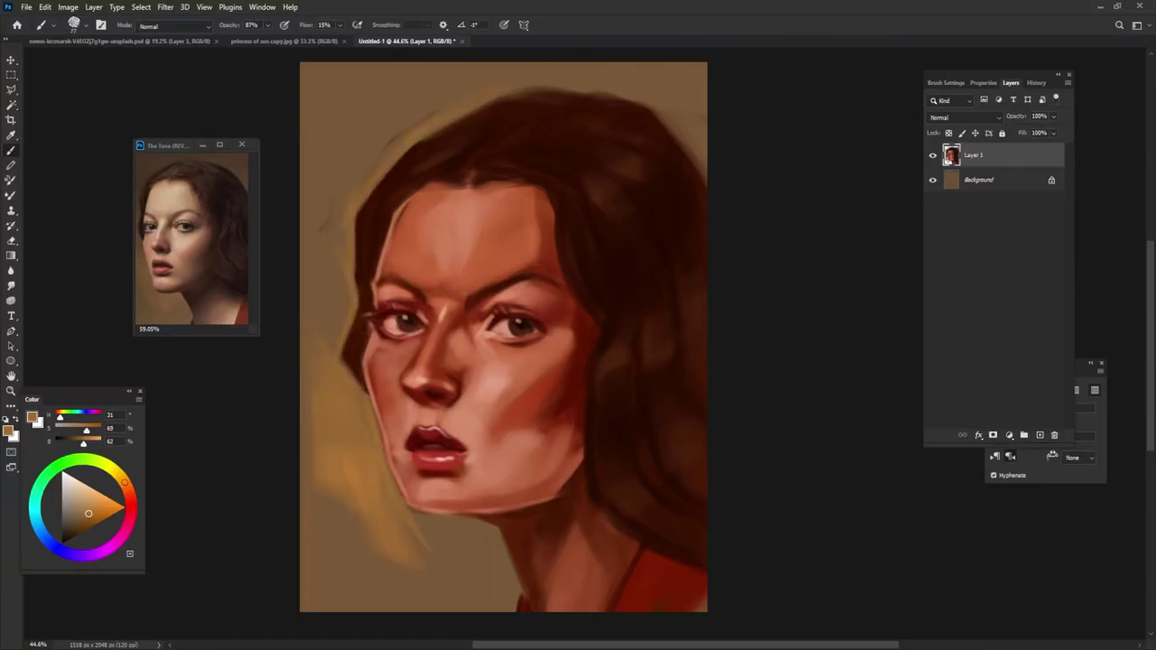
pyautogui.moveTo(523, 90)
pyautogui.mouseDown()
pyautogui.moveTo(677, 136)
pyautogui.moveTo(714, 187)
pyautogui.mouseUp()
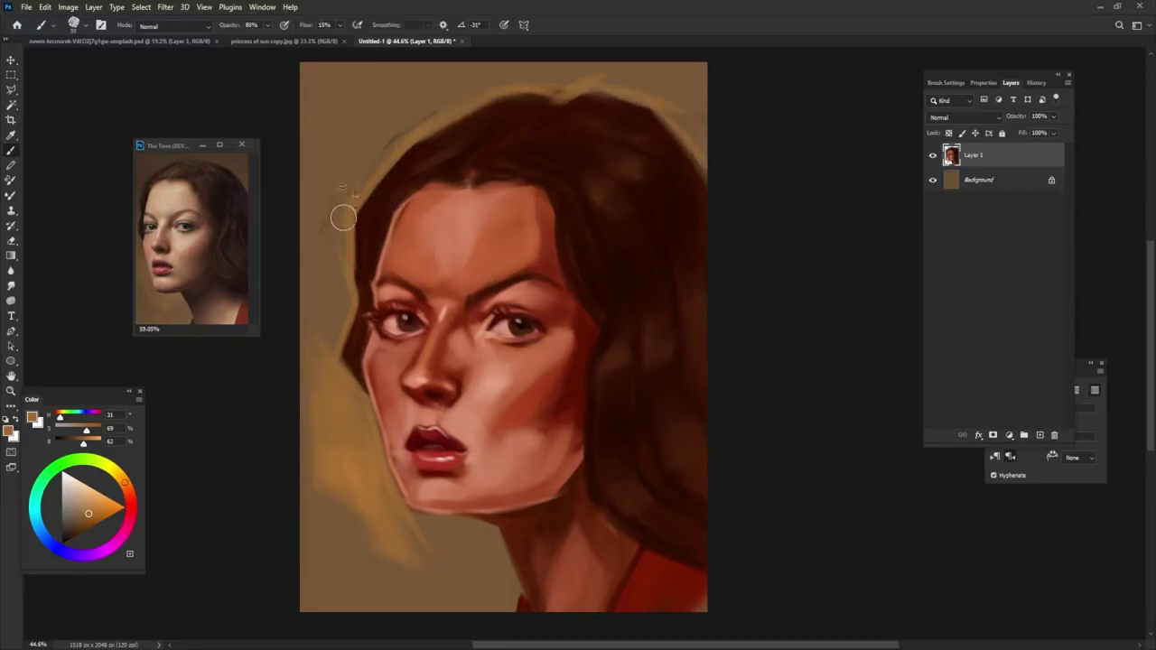
pyautogui.moveTo(343, 217)
pyautogui.mouseDown()
pyautogui.moveTo(336, 298)
pyautogui.moveTo(312, 332)
pyautogui.mouseUp()
pyautogui.moveTo(354, 178); pyautogui.dragTo(415, 113)
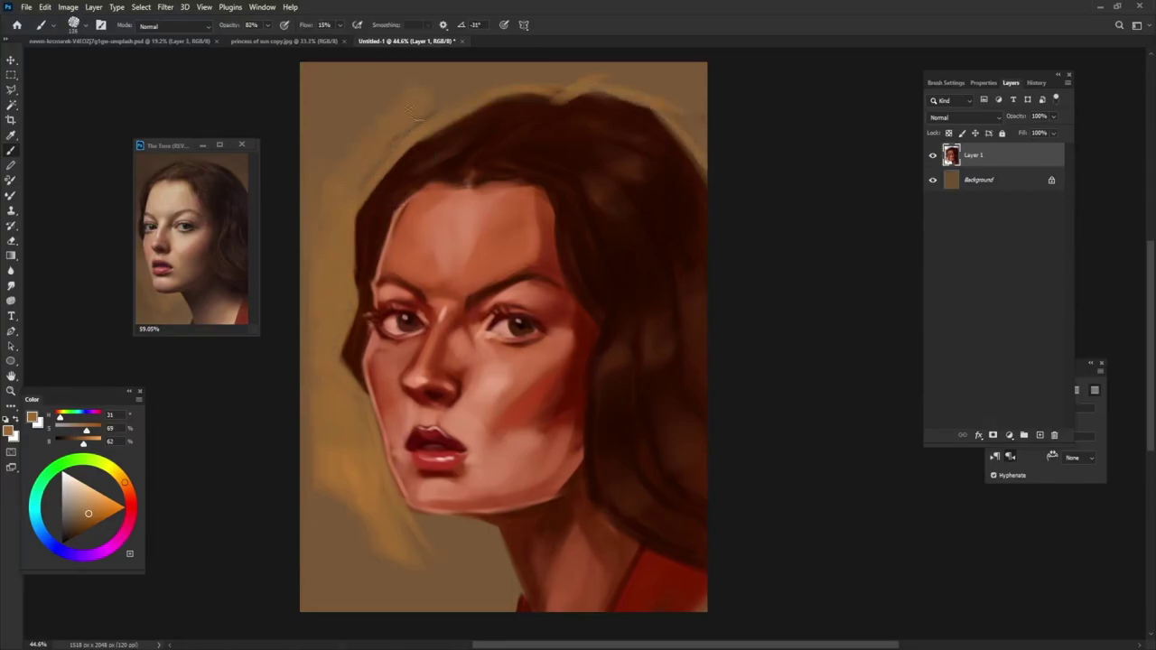
pyautogui.moveTo(397, 591); pyautogui.dragTo(426, 539)
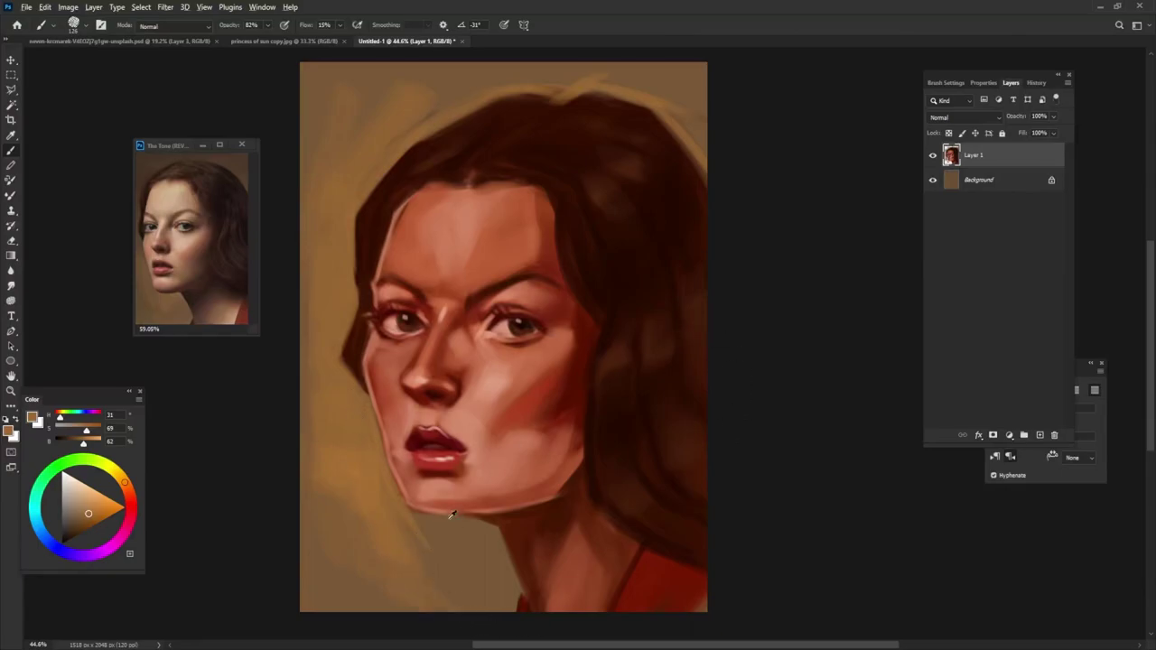
# Repaint the background left of the neck in a darker sampled brown.
pyautogui.keyDown('alt'); pyautogui.click(497, 528); pyautogui.keyUp('alt')
pyautogui.moveTo(451, 560); pyautogui.dragTo(344, 506)
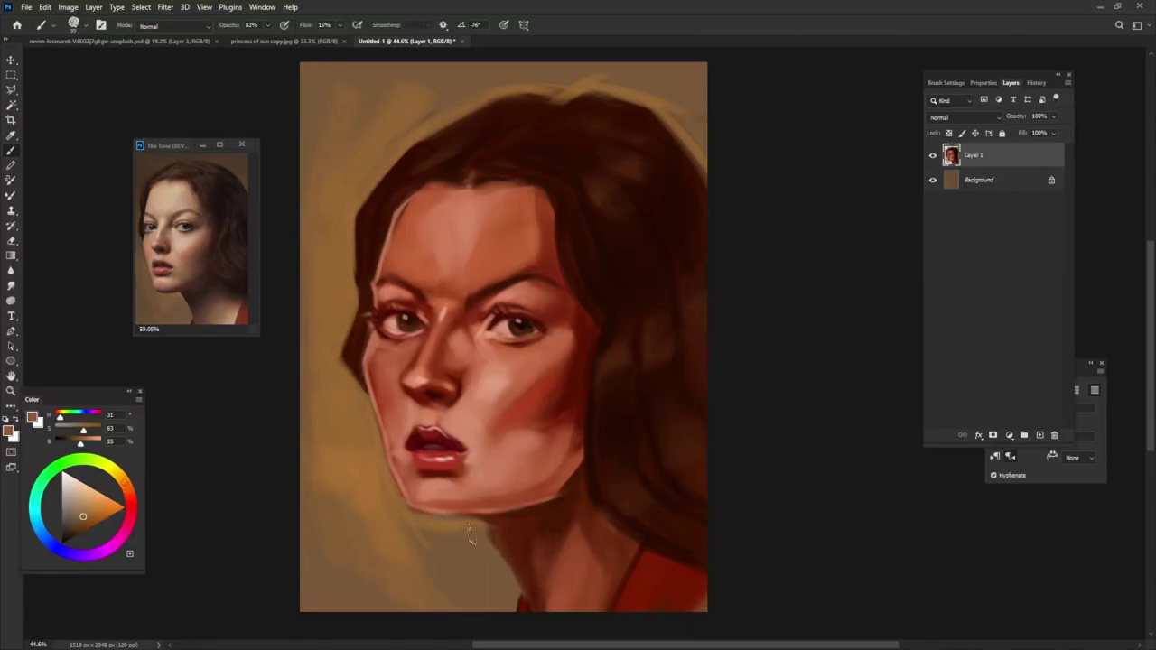
pyautogui.keyDown('alt'); pyautogui.click(539, 589); pyautogui.keyUp('alt')
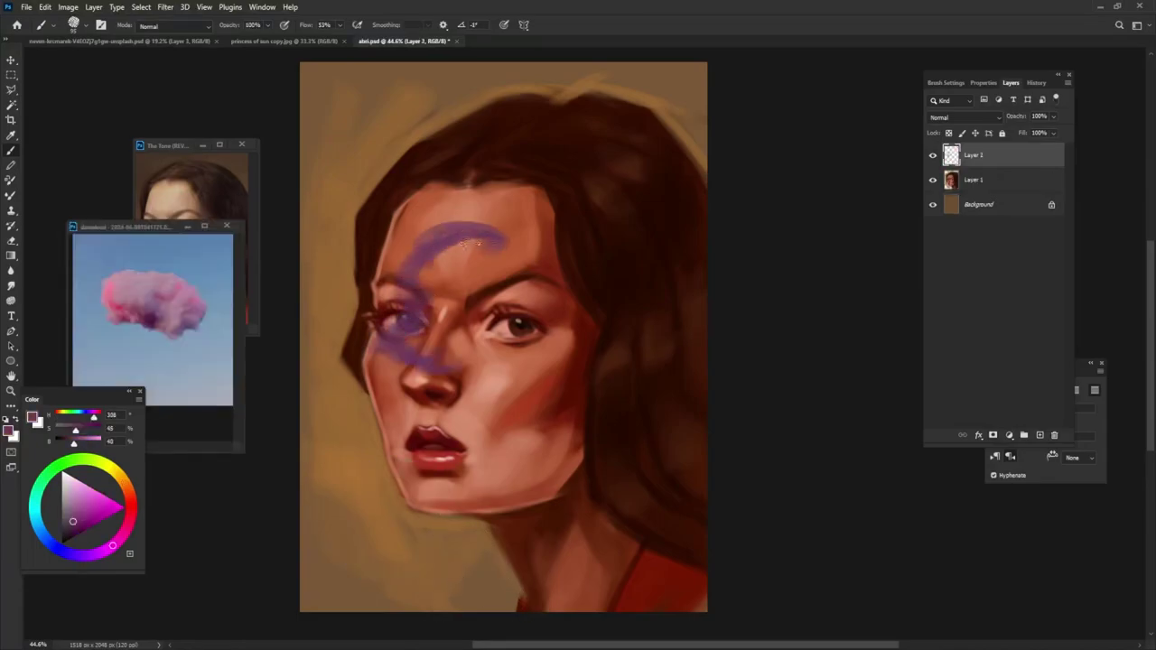
# Outline and fill a purple cloud over the eyes, adding pinker strokes left and above the nose.
pyautogui.moveTo(402, 299)
pyautogui.mouseDown()
pyautogui.moveTo(629, 376)
pyautogui.moveTo(622, 337)
pyautogui.mouseUp()
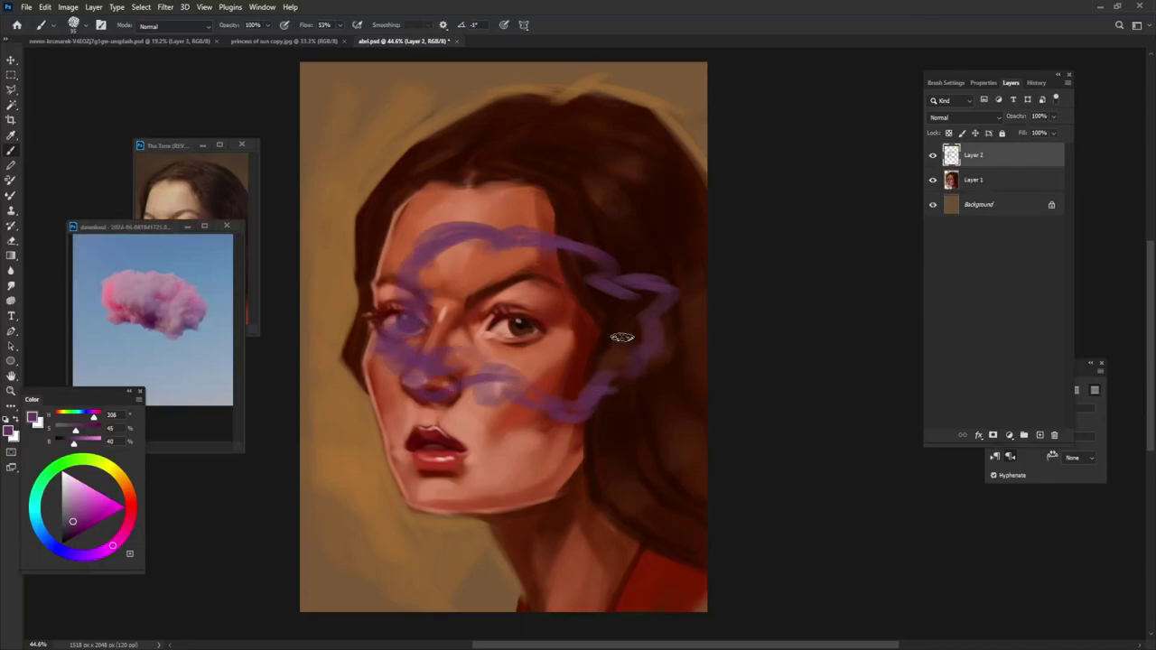
pyautogui.moveTo(437, 309)
pyautogui.mouseDown()
pyautogui.moveTo(586, 339)
pyautogui.moveTo(603, 271)
pyautogui.moveTo(425, 271)
pyautogui.moveTo(405, 276)
pyautogui.moveTo(379, 320)
pyautogui.moveTo(418, 354)
pyautogui.moveTo(535, 389)
pyautogui.moveTo(533, 433)
pyautogui.moveTo(492, 438)
pyautogui.moveTo(488, 388)
pyautogui.moveTo(407, 262)
pyautogui.moveTo(335, 298)
pyautogui.moveTo(316, 262)
pyautogui.moveTo(353, 311)
pyautogui.moveTo(365, 238)
pyautogui.moveTo(383, 222)
pyautogui.moveTo(474, 221)
pyautogui.mouseUp()
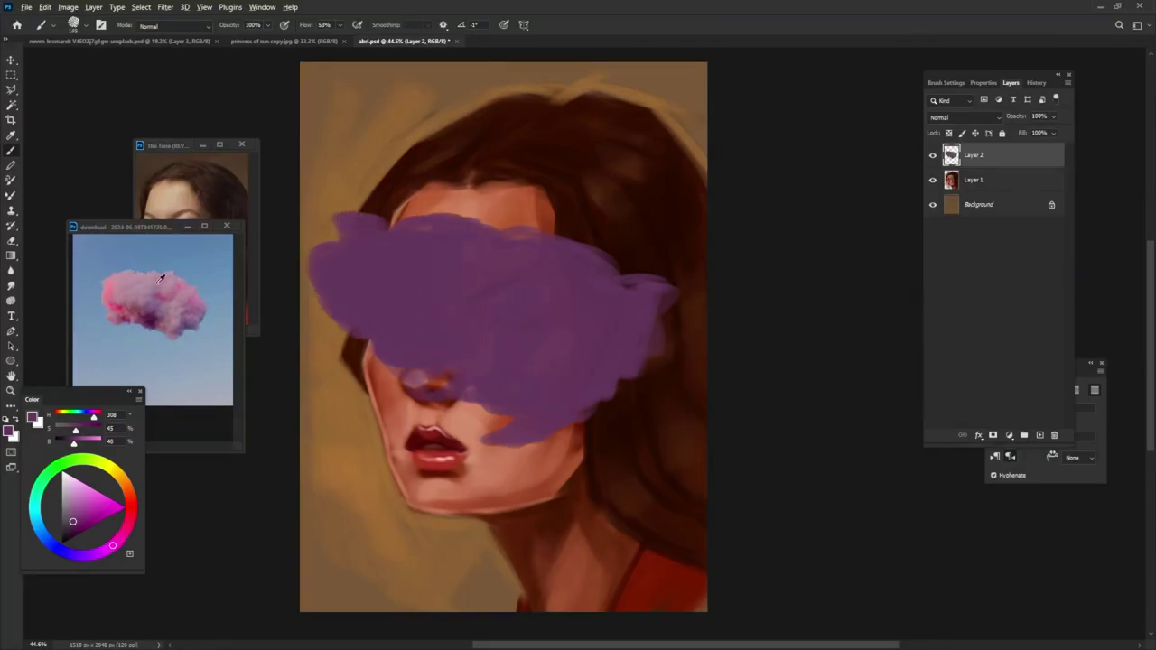
pyautogui.keyDown('alt'); pyautogui.click(361, 284); pyautogui.keyUp('alt')
pyautogui.moveTo(362, 289)
pyautogui.mouseDown()
pyautogui.moveTo(379, 253)
pyautogui.moveTo(338, 289)
pyautogui.mouseUp()
pyautogui.keyDown('alt'); pyautogui.click(411, 305); pyautogui.keyUp('alt')
pyautogui.moveTo(439, 271)
pyautogui.mouseDown()
pyautogui.moveTo(393, 334)
pyautogui.moveTo(487, 361)
pyautogui.mouseUp()
pyautogui.keyDown('alt'); pyautogui.click(438, 327); pyautogui.keyUp('alt')
pyautogui.moveTo(424, 384); pyautogui.dragTo(447, 359)
pyautogui.keyDown('alt'); pyautogui.click(411, 324); pyautogui.keyUp('alt')
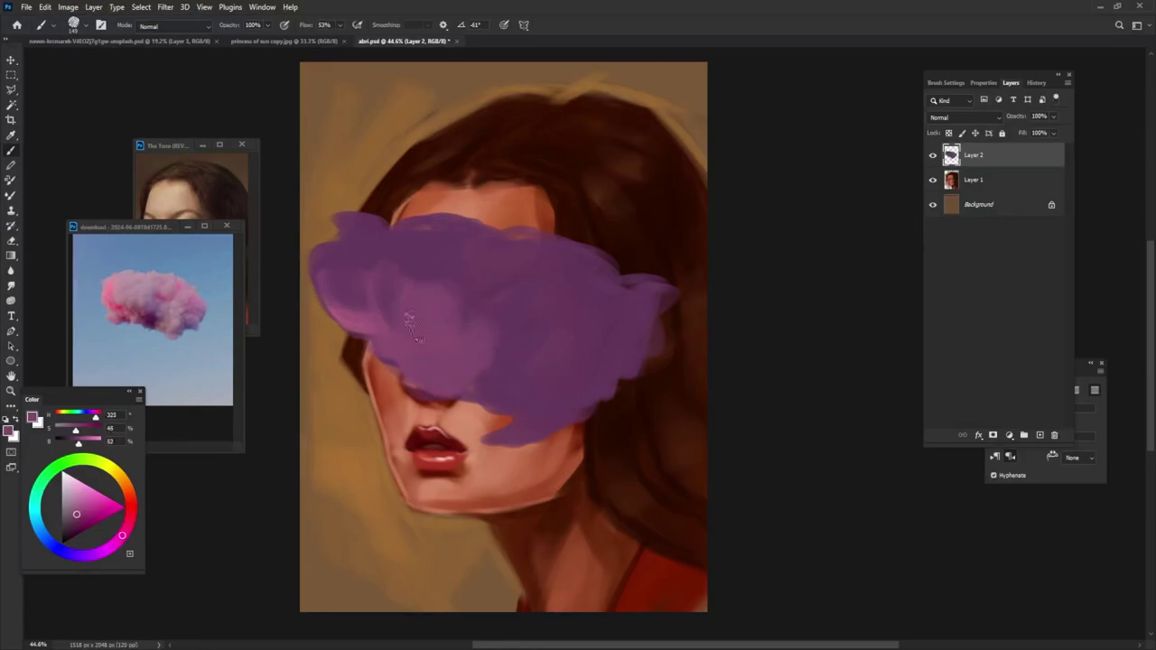
# Open the Dreams.jpeg cloud photo.
pyautogui.click(26, 6)
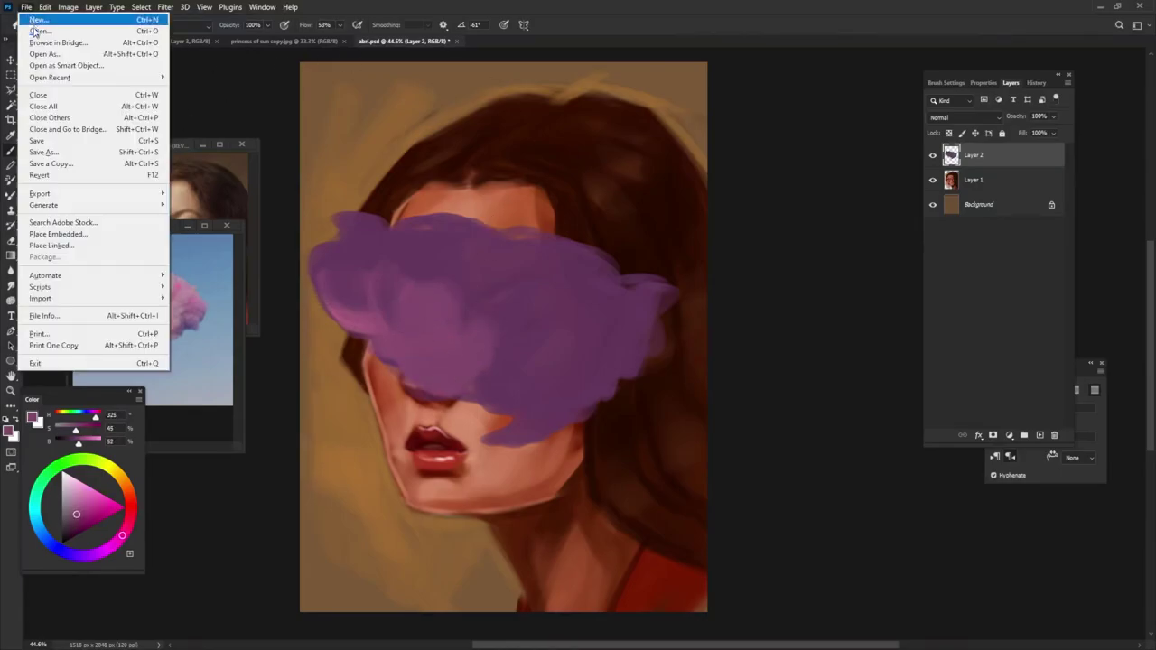
pyautogui.click(38, 28)
pyautogui.doubleClick(356, 147)
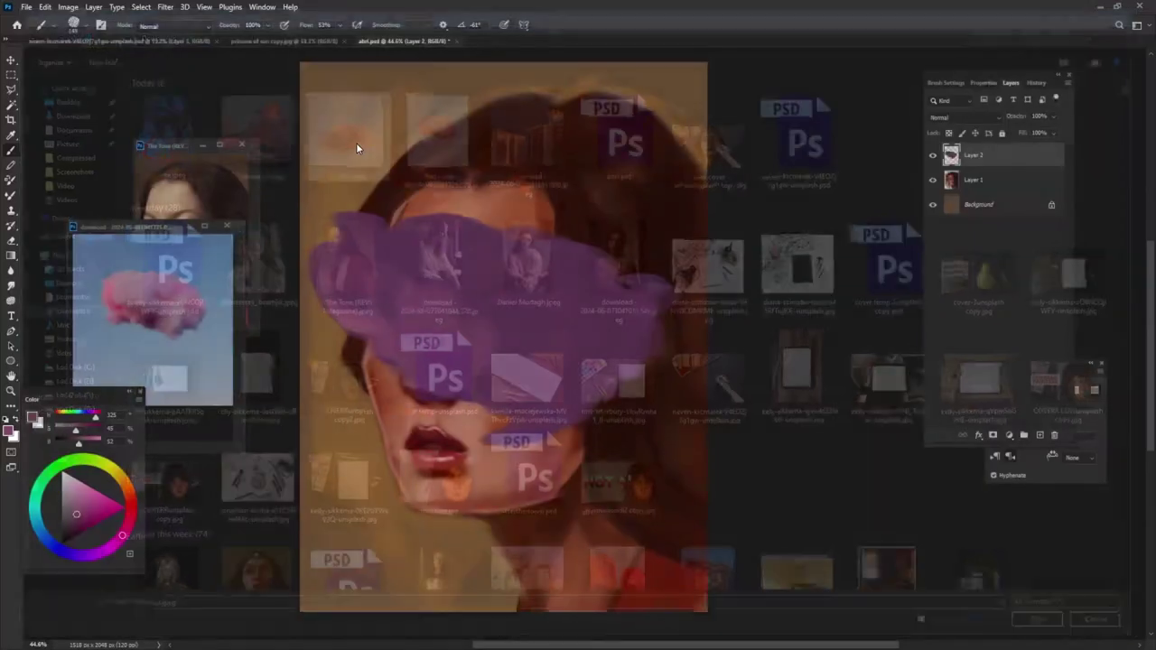
# Float Dreams.jpeg as a small zoomed-out window and arrange both references on the left.
pyautogui.moveTo(503, 41); pyautogui.dragTo(257, 131)
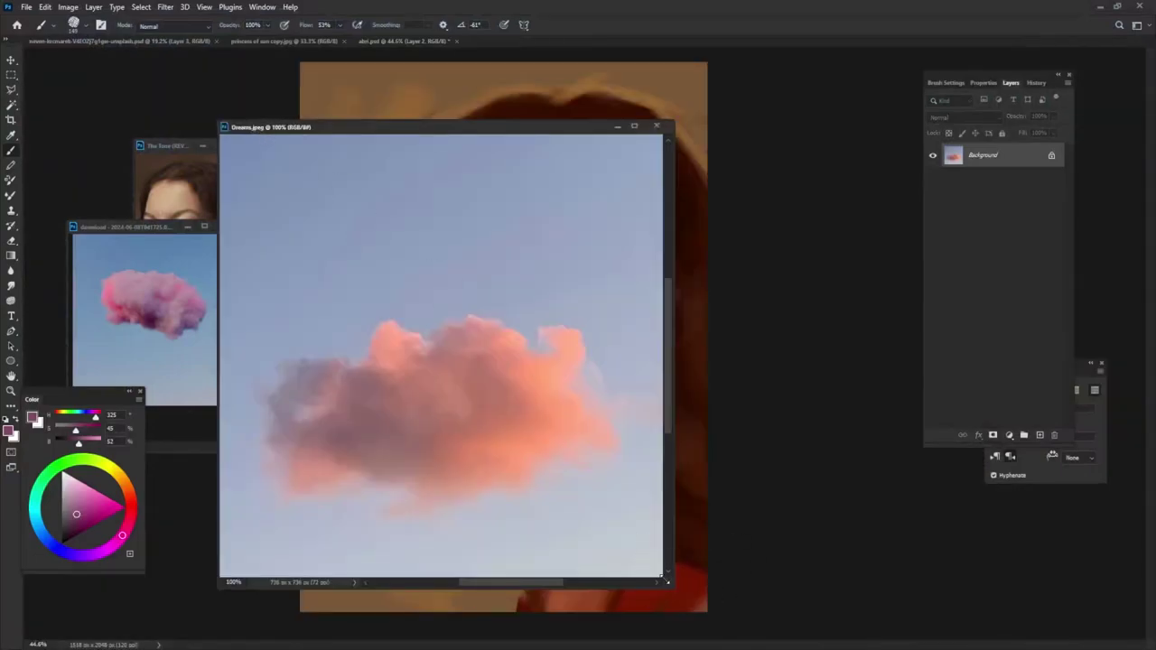
pyautogui.moveTo(667, 582); pyautogui.dragTo(365, 347)
pyautogui.moveTo(291, 289); pyautogui.dragTo(239, 206)
pyautogui.moveTo(262, 126); pyautogui.dragTo(192, 90)
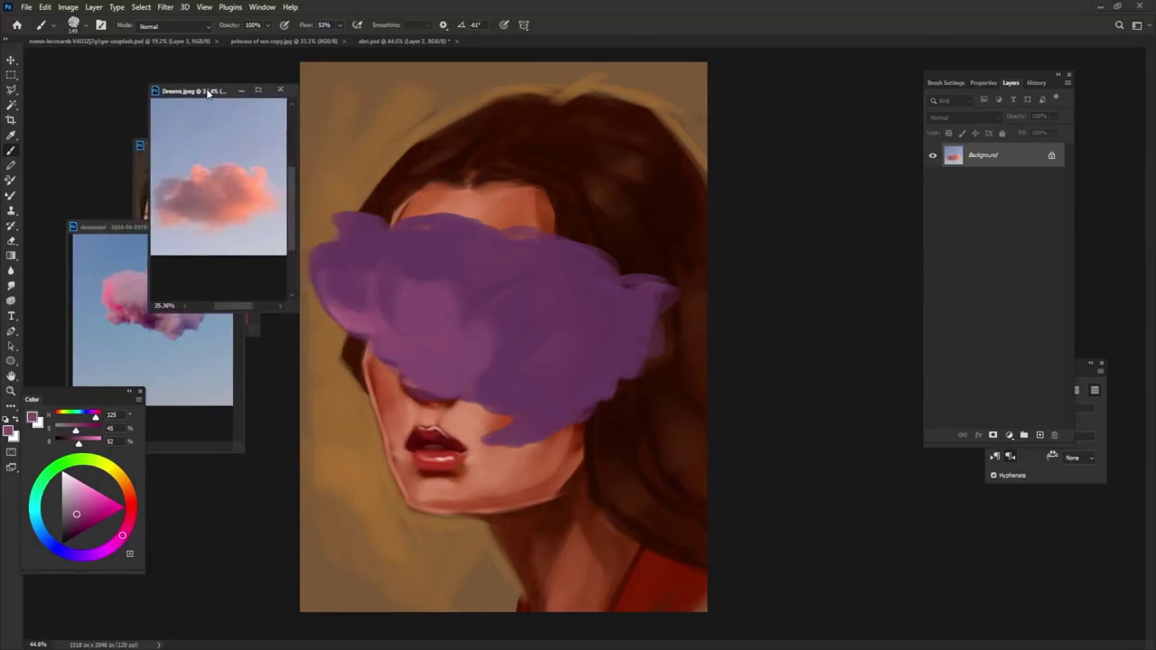
pyautogui.moveTo(119, 227); pyautogui.dragTo(110, 287)
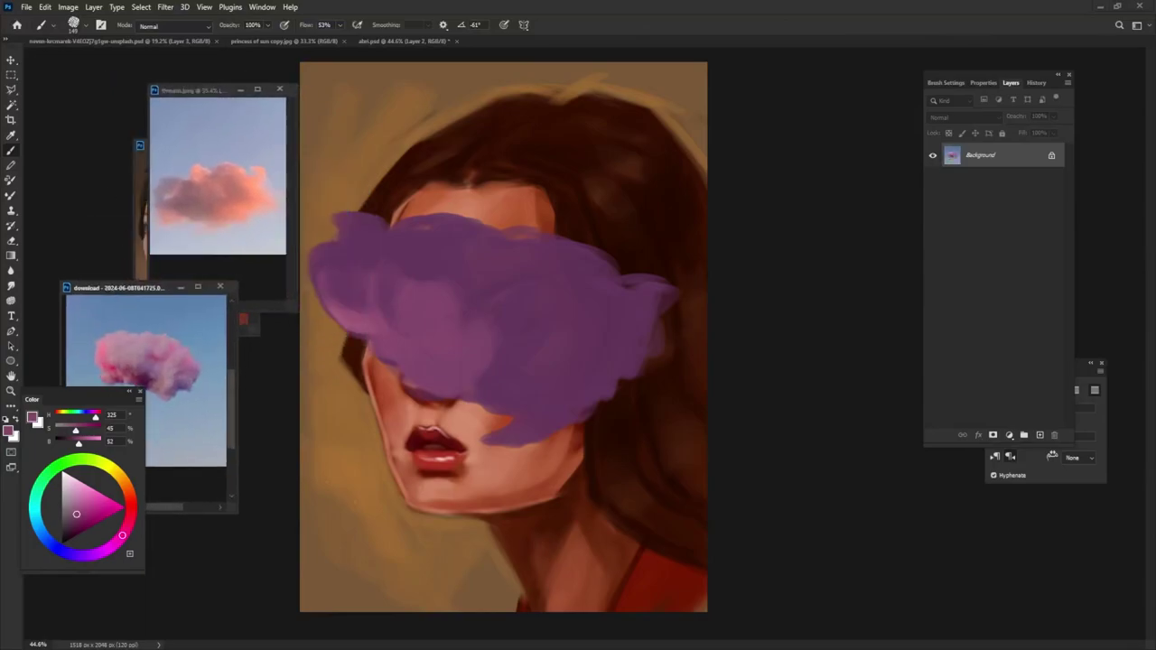
# Back in abri.psd, paint bright and light pink strokes across the cloud's top and left.
pyautogui.click(787, 230)
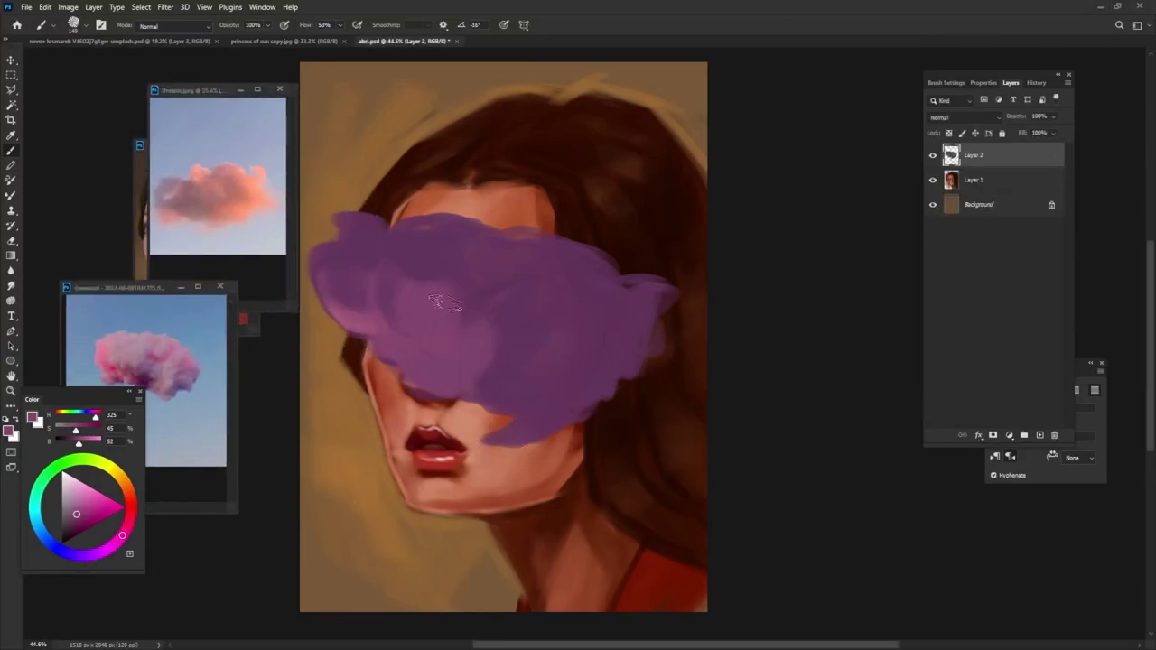
pyautogui.moveTo(456, 236)
pyautogui.mouseDown()
pyautogui.moveTo(467, 224)
pyautogui.moveTo(452, 292)
pyautogui.mouseUp()
pyautogui.moveTo(526, 283)
pyautogui.mouseDown()
pyautogui.moveTo(539, 312)
pyautogui.moveTo(596, 298)
pyautogui.mouseUp()
pyautogui.keyDown('alt'); pyautogui.click(555, 304); pyautogui.keyUp('alt')
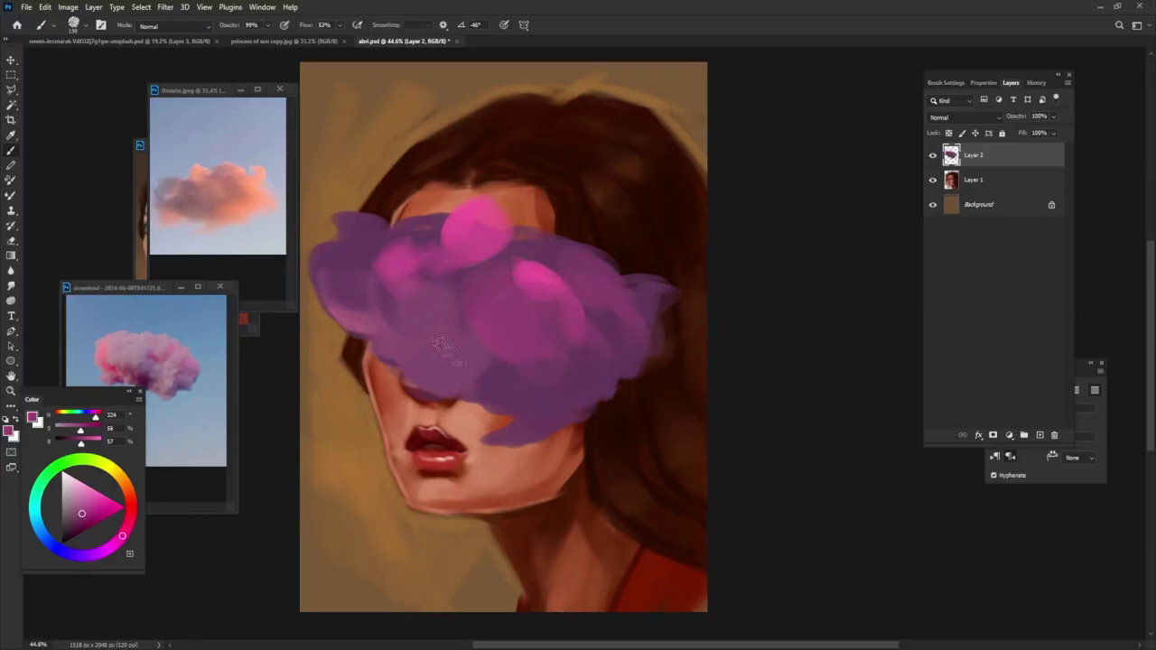
pyautogui.keyDown('alt'); pyautogui.click(140, 346); pyautogui.keyUp('alt')
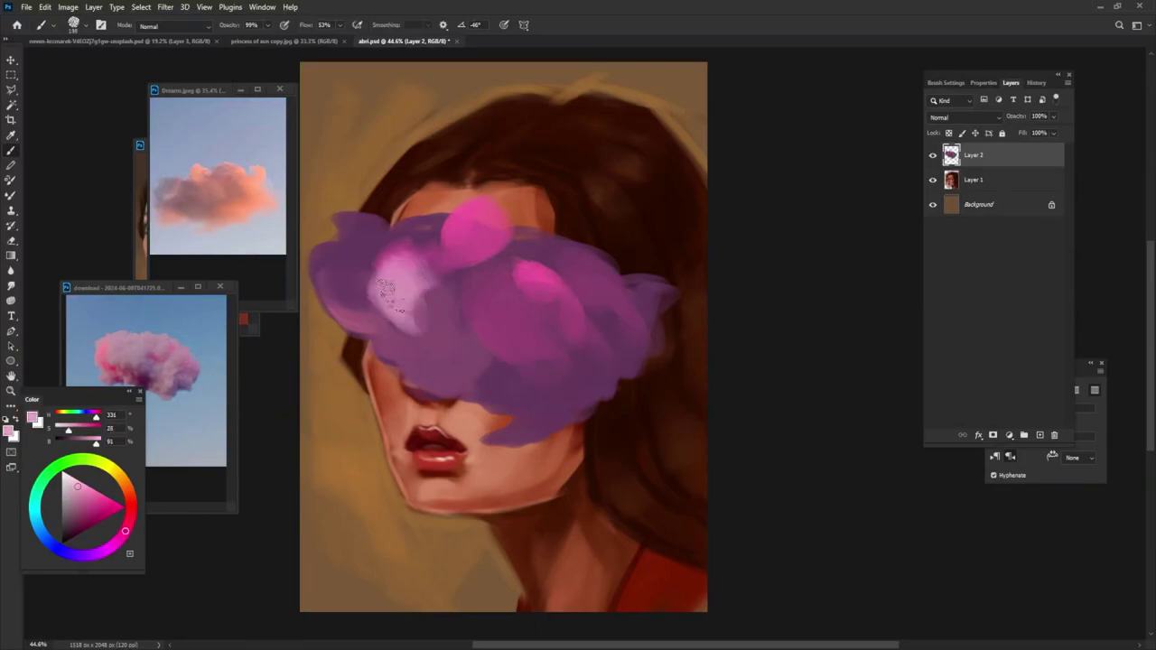
pyautogui.moveTo(397, 271)
pyautogui.mouseDown()
pyautogui.moveTo(476, 325)
pyautogui.moveTo(530, 424)
pyautogui.mouseUp()
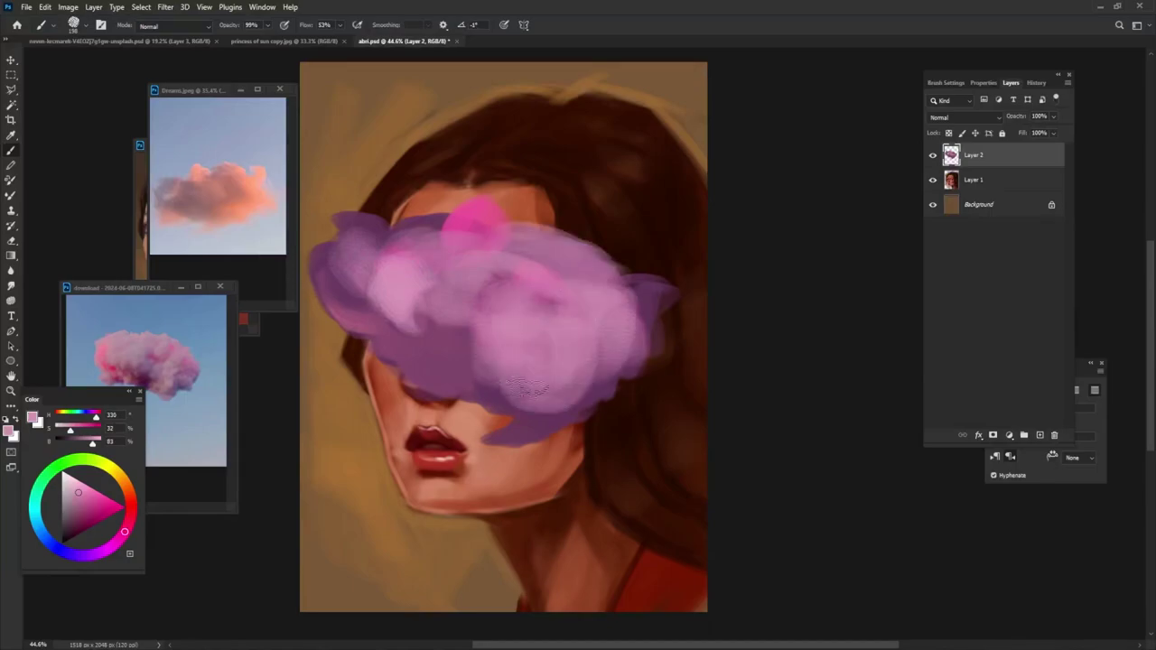
# Add dark purple shadow strokes on the cloud's left side and centre-right.
pyautogui.keyDown('alt'); pyautogui.click(420, 310); pyautogui.keyUp('alt')
pyautogui.moveTo(388, 298)
pyautogui.mouseDown()
pyautogui.moveTo(421, 341)
pyautogui.moveTo(374, 339)
pyautogui.moveTo(459, 366)
pyautogui.mouseUp()
pyautogui.keyDown('alt'); pyautogui.click(425, 343); pyautogui.keyUp('alt')
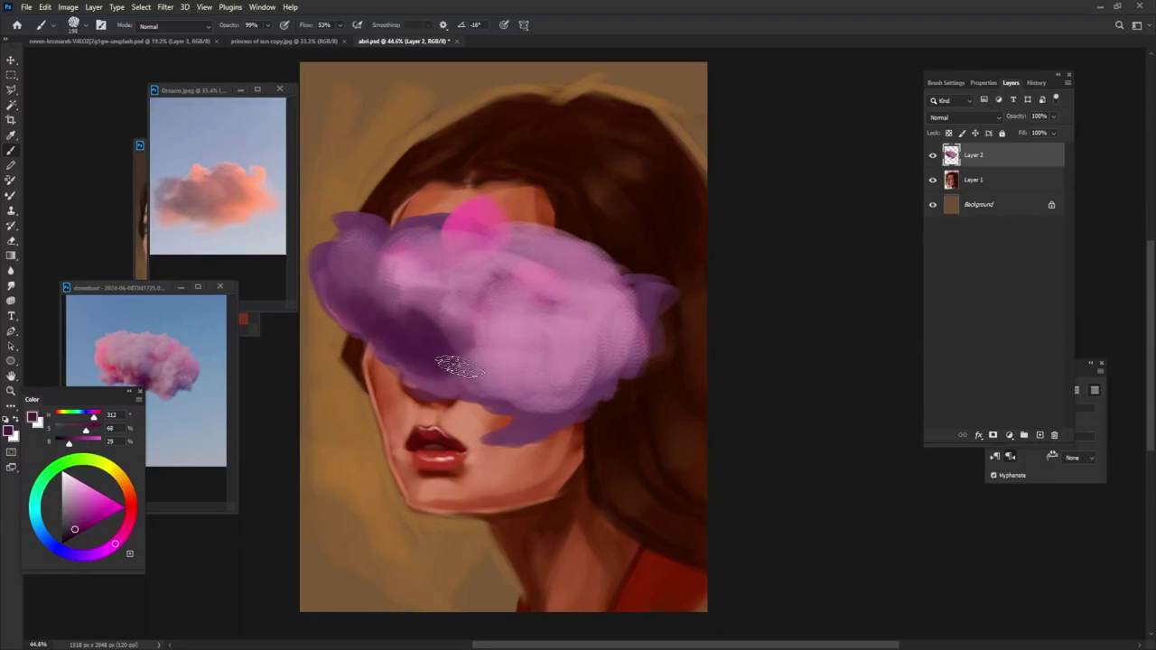
pyautogui.keyDown('alt'); pyautogui.click(489, 354); pyautogui.keyUp('alt')
pyautogui.moveTo(522, 311)
pyautogui.mouseDown()
pyautogui.moveTo(502, 277)
pyautogui.moveTo(515, 362)
pyautogui.mouseUp()
# Add light pink-purple puffs at the upper right and top, purple along the left edge.
pyautogui.keyDown('alt'); pyautogui.click(544, 285); pyautogui.keyUp('alt')
pyautogui.moveTo(555, 203)
pyautogui.mouseDown()
pyautogui.moveTo(605, 235)
pyautogui.moveTo(624, 280)
pyautogui.mouseUp()
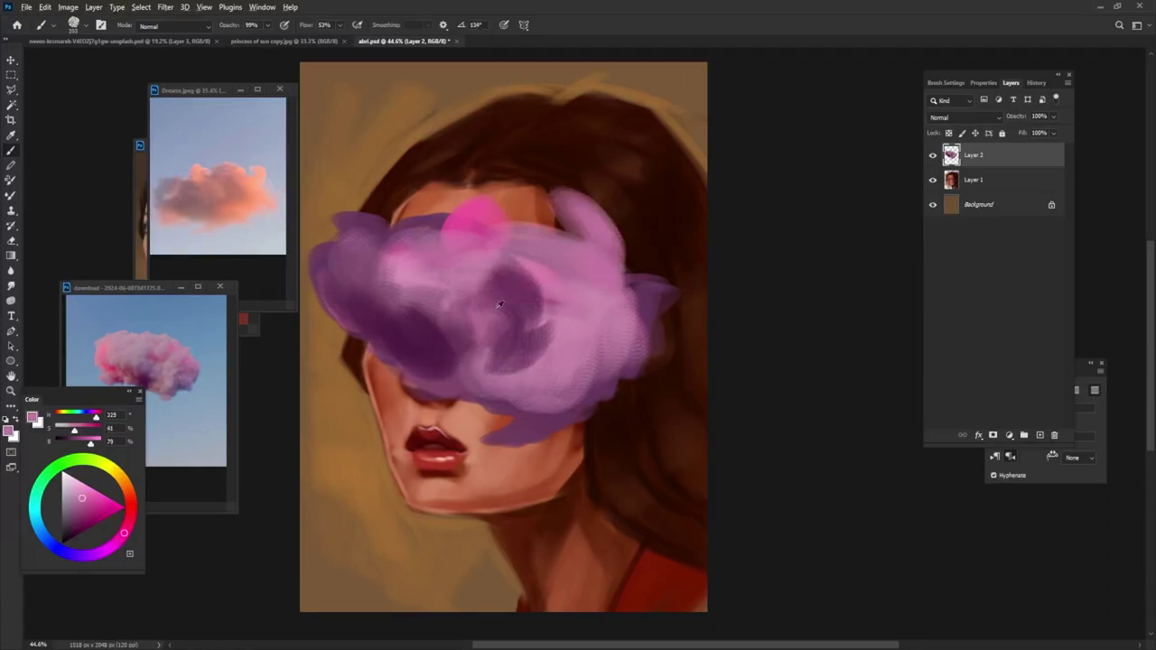
pyautogui.keyDown('alt'); pyautogui.click(374, 238); pyautogui.keyUp('alt')
pyautogui.moveTo(332, 244); pyautogui.dragTo(359, 368)
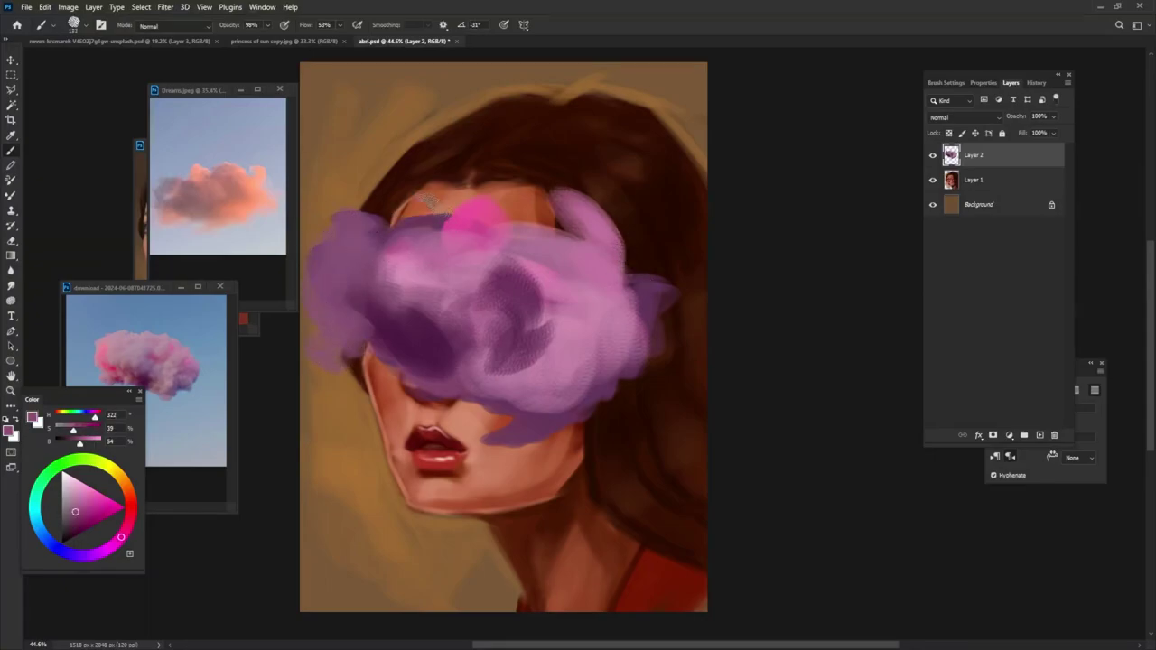
pyautogui.moveTo(424, 200); pyautogui.dragTo(452, 226)
pyautogui.keyDown('alt'); pyautogui.click(470, 243); pyautogui.keyUp('alt')
pyautogui.moveTo(420, 190)
pyautogui.mouseDown()
pyautogui.moveTo(497, 244)
pyautogui.moveTo(477, 317)
pyautogui.mouseUp()
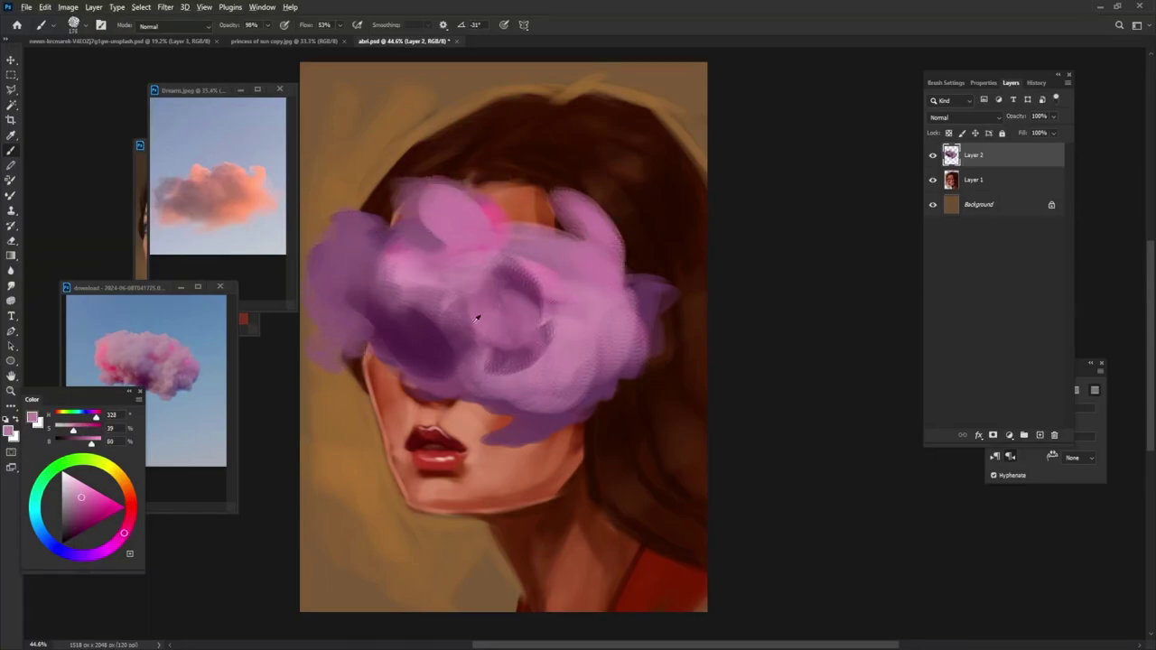
# Erase the cloud's right edge, nose area and upper-left top to reveal hair and face.
pyautogui.press('e')
pyautogui.moveTo(578, 416); pyautogui.dragTo(645, 262)
pyautogui.moveTo(406, 371); pyautogui.dragTo(343, 362)
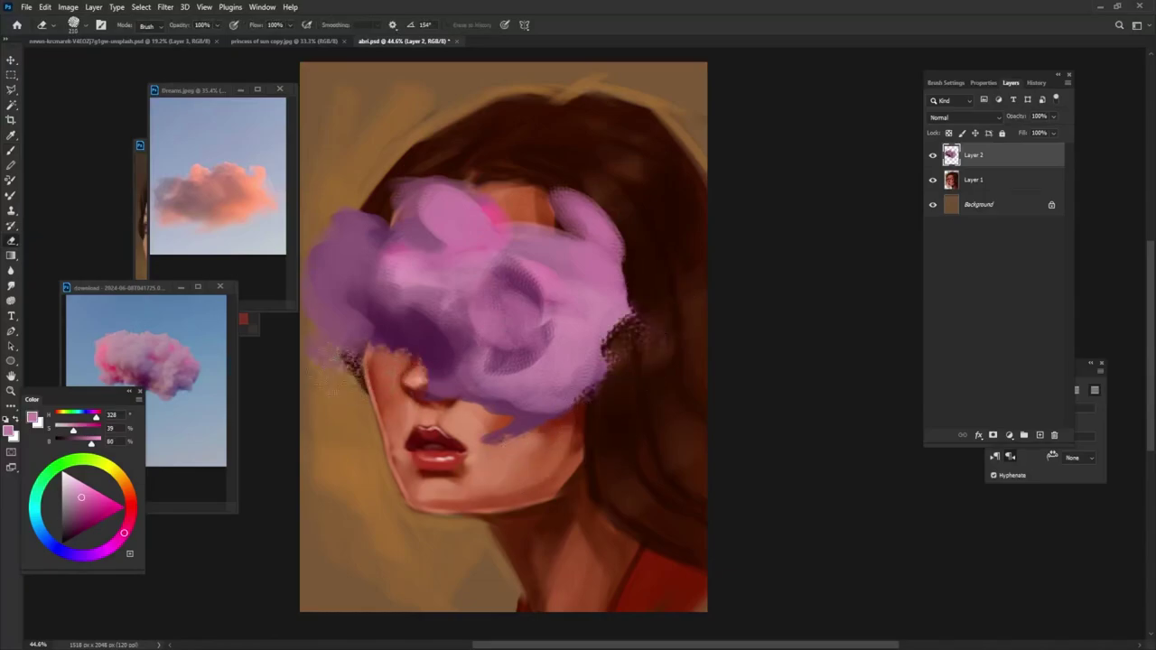
pyautogui.moveTo(325, 253)
pyautogui.mouseDown()
pyautogui.moveTo(417, 182)
pyautogui.moveTo(542, 212)
pyautogui.mouseUp()
# Set the brush Roundness to 100%, then cover the orange patch with sampled pinks and purples.
pyautogui.press('b')
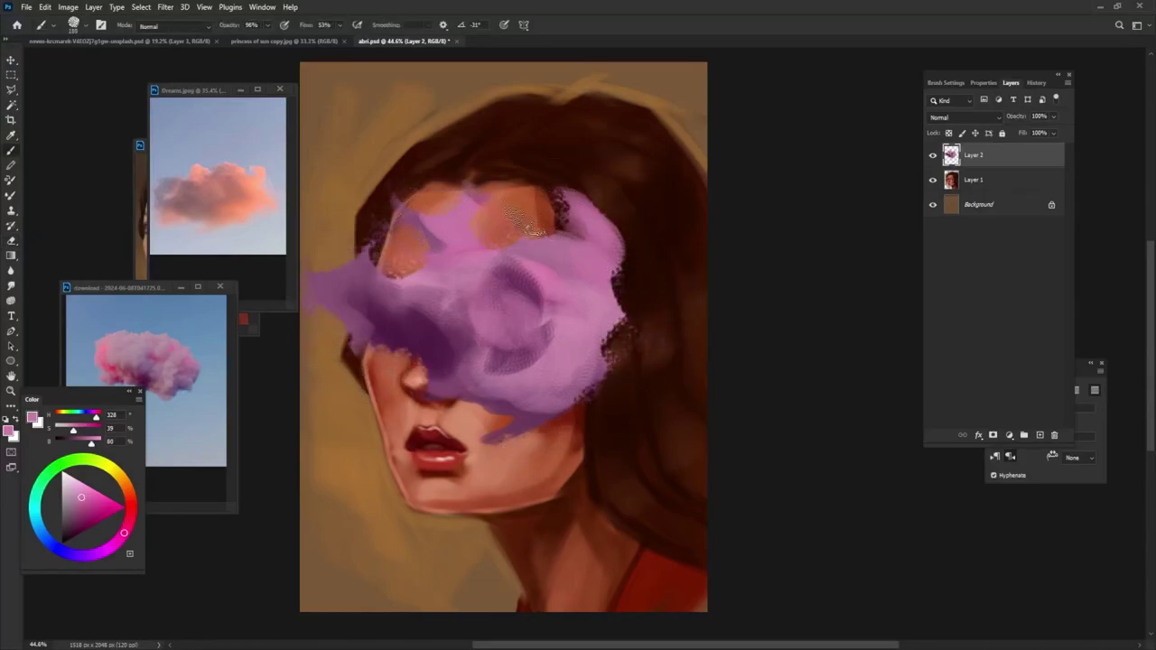
pyautogui.press('F5')
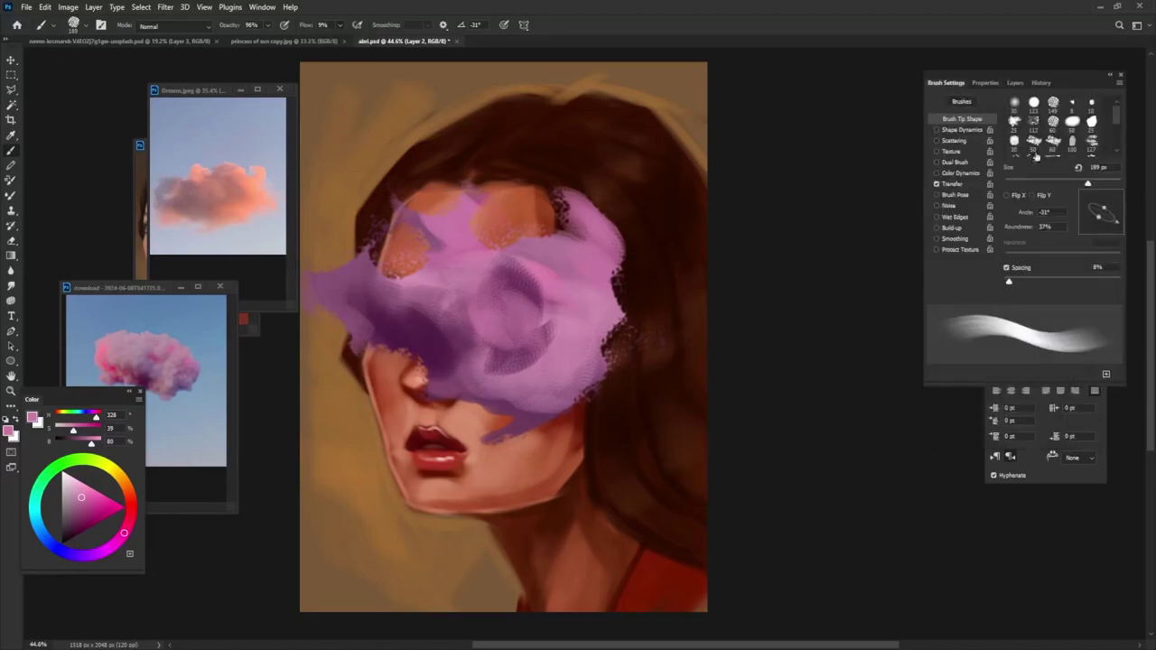
pyautogui.moveTo(1099, 220); pyautogui.dragTo(1116, 222)
pyautogui.keyDown('alt'); pyautogui.click(438, 334); pyautogui.keyUp('alt')
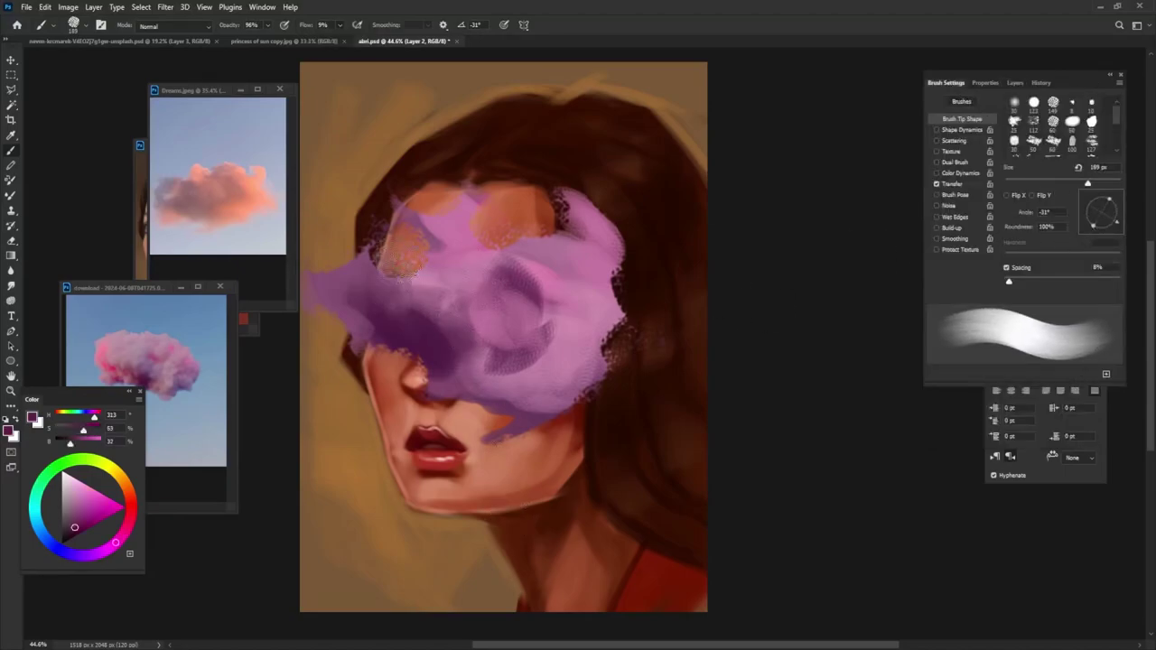
pyautogui.moveTo(434, 326); pyautogui.dragTo(406, 307)
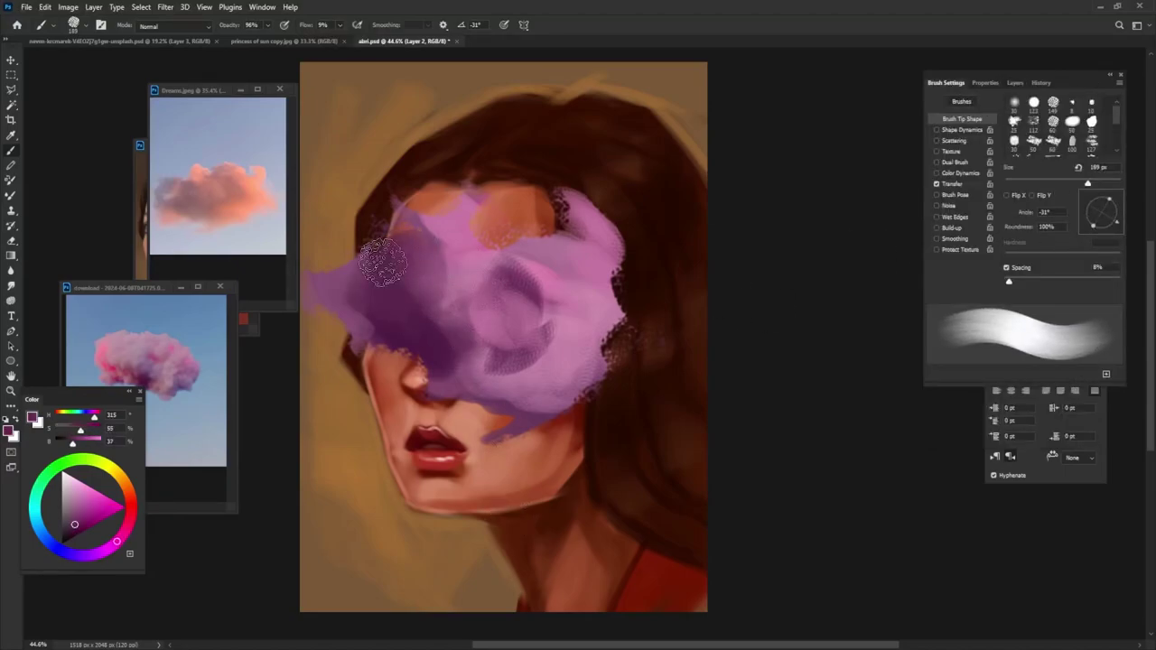
pyautogui.keyDown('alt'); pyautogui.click(458, 250); pyautogui.keyUp('alt')
pyautogui.moveTo(456, 198)
pyautogui.mouseDown()
pyautogui.moveTo(356, 271)
pyautogui.moveTo(410, 312)
pyautogui.mouseUp()
pyautogui.keyDown('alt'); pyautogui.click(430, 294); pyautogui.keyUp('alt')
# Deepen the cloud's upper-left and lower-left edges with sampled dark purple strokes.
pyautogui.keyDown('alt'); pyautogui.click(371, 298); pyautogui.keyUp('alt')
pyautogui.press(']')
pyautogui.press(']')
pyautogui.press(']')
pyautogui.keyDown('alt'); pyautogui.click(400, 324); pyautogui.keyUp('alt')
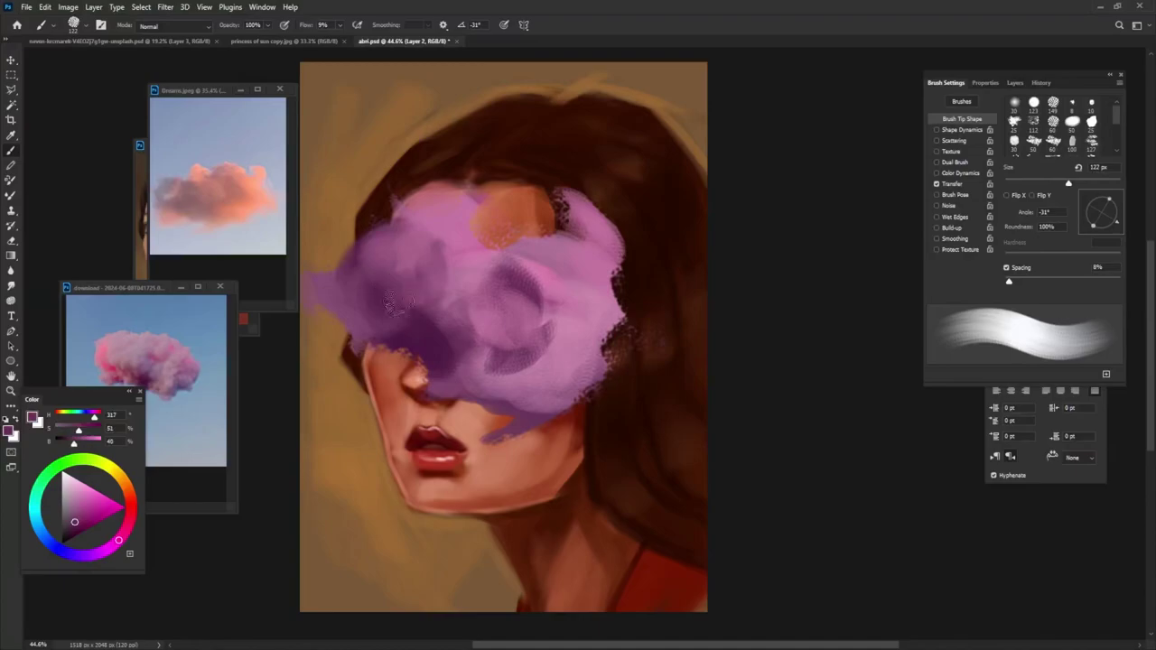
pyautogui.press('[')
pyautogui.keyDown('alt'); pyautogui.click(417, 338); pyautogui.keyUp('alt')
pyautogui.moveTo(415, 371)
pyautogui.mouseDown()
pyautogui.moveTo(348, 315)
pyautogui.moveTo(340, 291)
pyautogui.mouseUp()
pyautogui.keyDown('alt'); pyautogui.click(341, 291); pyautogui.keyUp('alt')
pyautogui.moveTo(350, 239)
pyautogui.mouseDown()
pyautogui.moveTo(336, 255)
pyautogui.moveTo(404, 287)
pyautogui.mouseUp()
pyautogui.keyDown('alt'); pyautogui.click(183, 323); pyautogui.keyUp('alt')
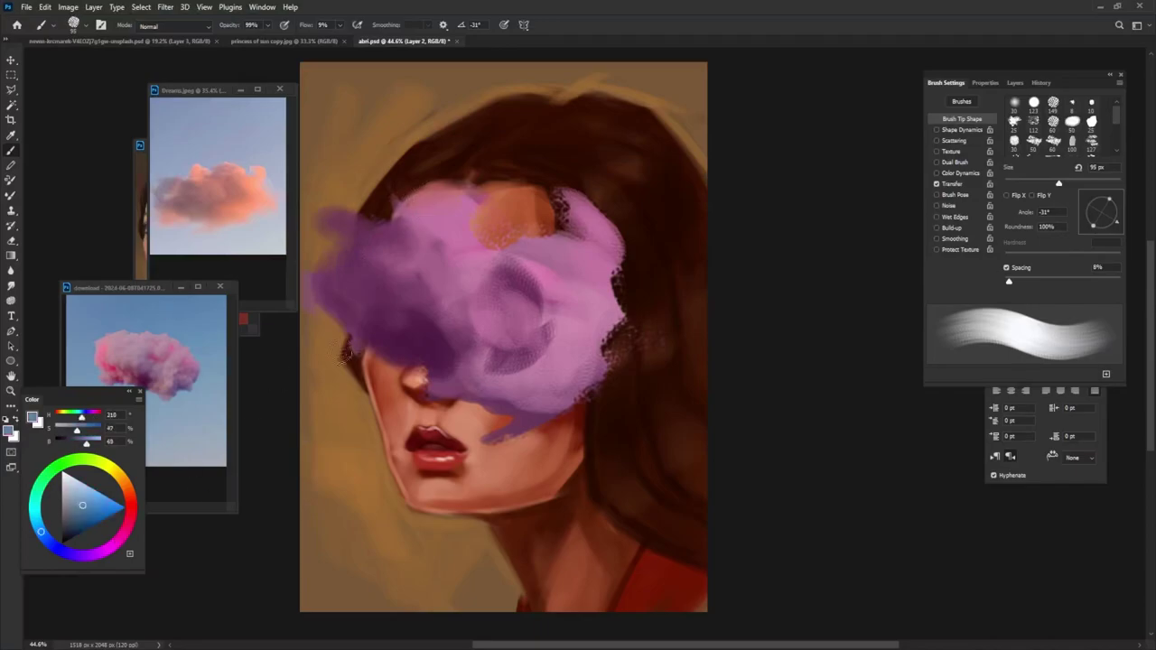
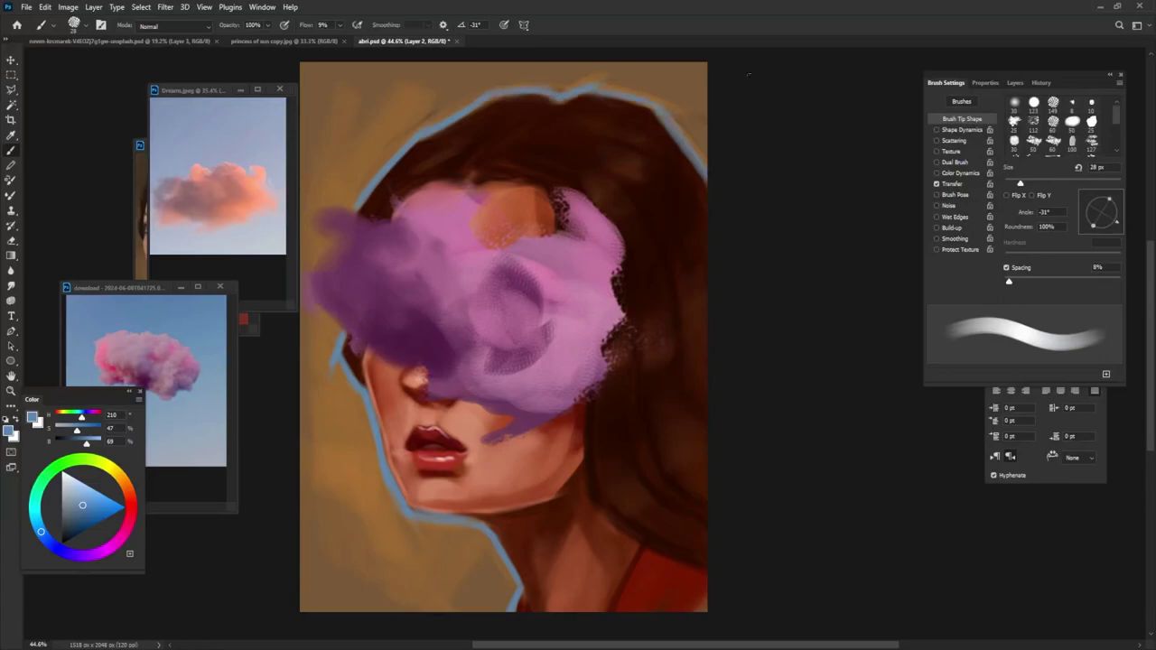
# With a brush enlarged to about 153 px, paint sky blue over the ochre background around the figure.
pyautogui.press(']')
pyautogui.press(']')
pyautogui.press(']')
pyautogui.moveTo(696, 154); pyautogui.dragTo(569, 58)
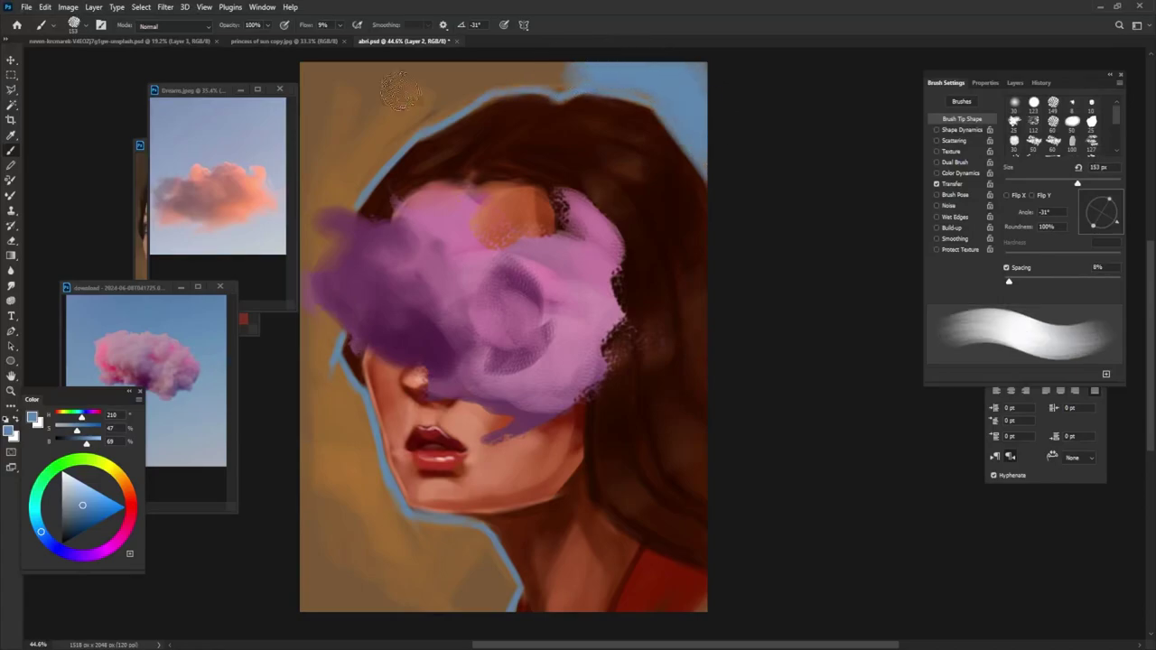
pyautogui.moveTo(400, 90); pyautogui.dragTo(330, 161)
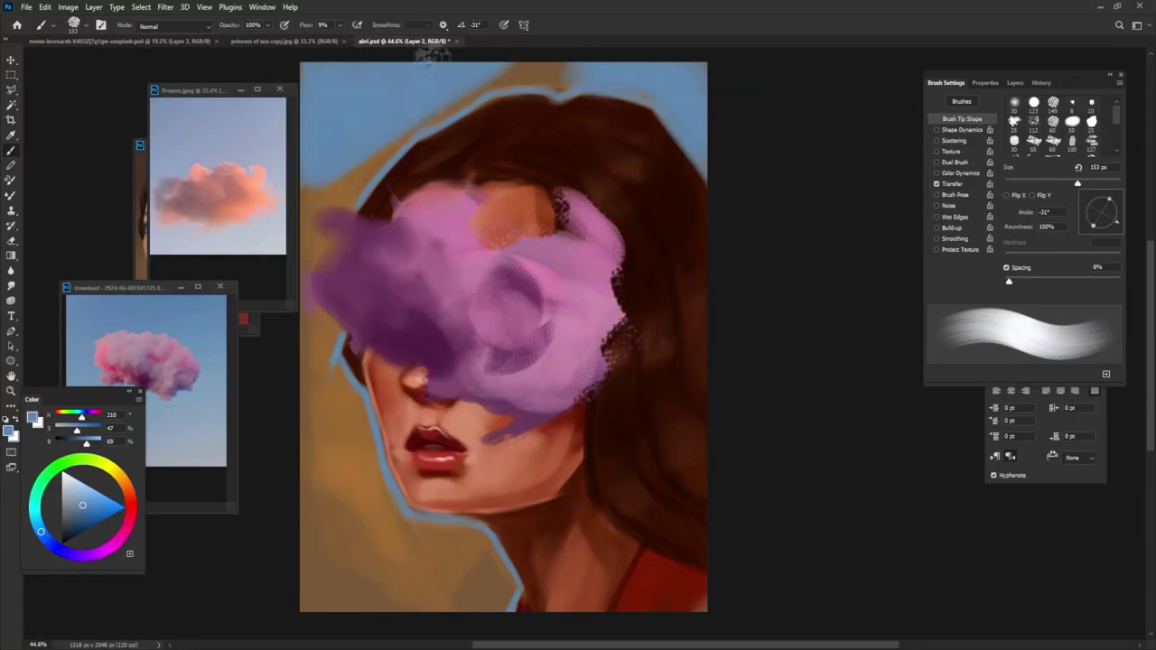
pyautogui.moveTo(432, 56); pyautogui.dragTo(583, 61)
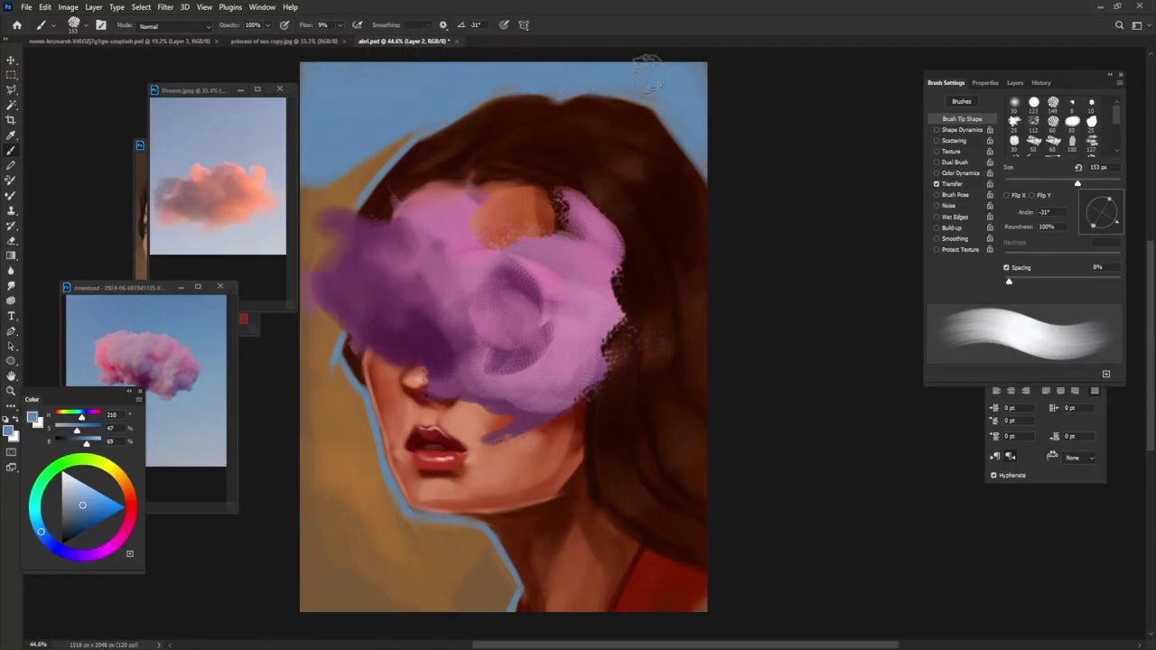
pyautogui.moveTo(379, 184)
pyautogui.mouseDown()
pyautogui.moveTo(316, 236)
pyautogui.moveTo(311, 338)
pyautogui.moveTo(348, 447)
pyautogui.mouseUp()
pyautogui.moveTo(330, 289); pyautogui.dragTo(323, 257)
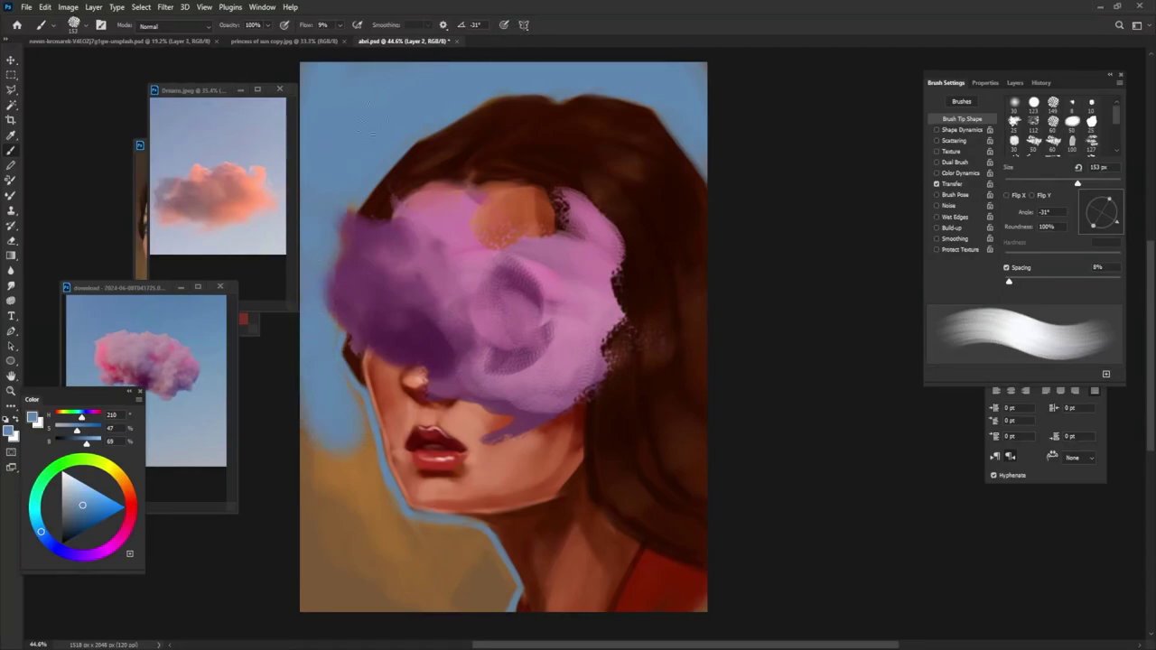
pyautogui.moveTo(300, 346)
pyautogui.mouseDown()
pyautogui.moveTo(379, 506)
pyautogui.moveTo(312, 610)
pyautogui.moveTo(382, 630)
pyautogui.moveTo(352, 612)
pyautogui.mouseUp()
pyautogui.moveTo(425, 542)
pyautogui.mouseDown()
pyautogui.moveTo(488, 546)
pyautogui.moveTo(471, 534)
pyautogui.moveTo(465, 612)
pyautogui.moveTo(442, 626)
pyautogui.mouseUp()
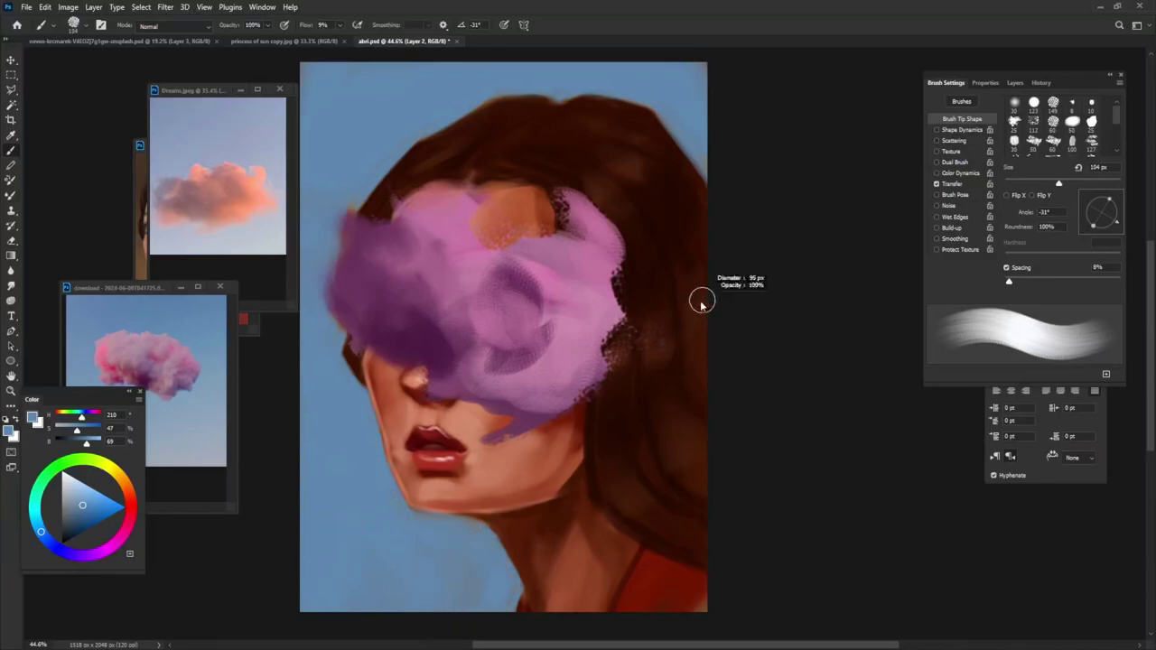
# Paint sampled dark purple along the cloud's left edge and pink onto its upper left.
pyautogui.keyDown('alt'); pyautogui.click(401, 301); pyautogui.keyUp('alt')
pyautogui.moveTo(349, 290); pyautogui.dragTo(326, 321)
pyautogui.moveTo(343, 262)
pyautogui.mouseDown()
pyautogui.moveTo(317, 307)
pyautogui.moveTo(345, 216)
pyautogui.moveTo(325, 213)
pyautogui.mouseUp()
pyautogui.keyDown('alt'); pyautogui.click(348, 193); pyautogui.keyUp('alt')
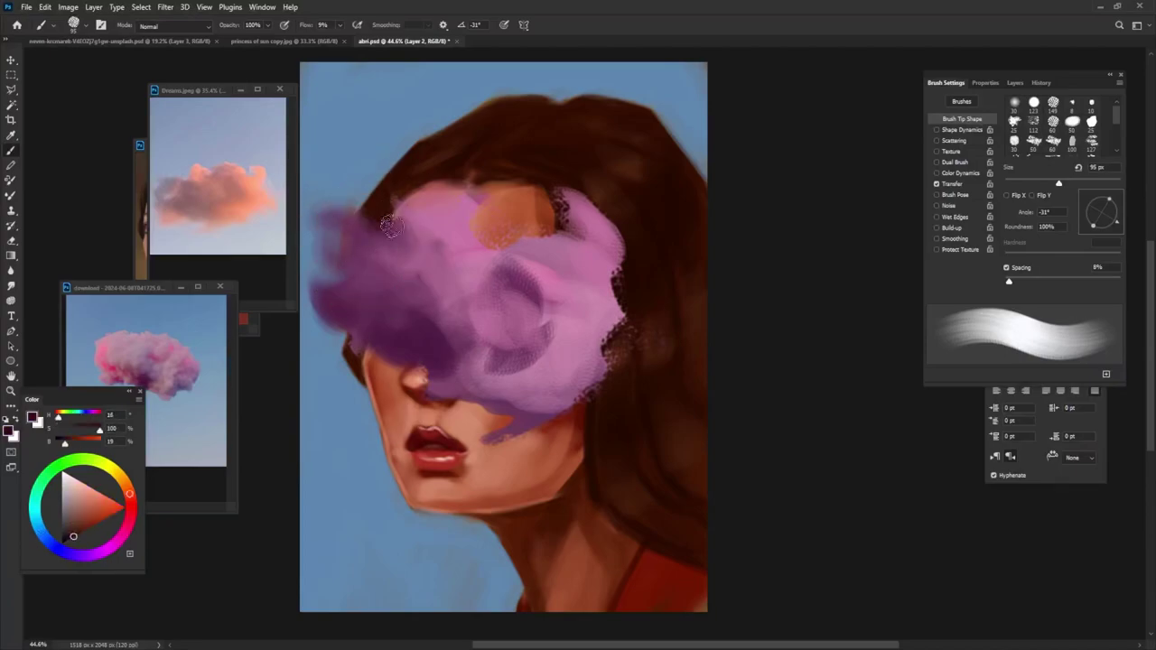
pyautogui.moveTo(418, 209); pyautogui.dragTo(397, 248)
# Pick a bright pink from the reference cloud photo and paint bright pink arcs on the cloud's left.
pyautogui.keyDown('alt'); pyautogui.click(362, 296); pyautogui.keyUp('alt')
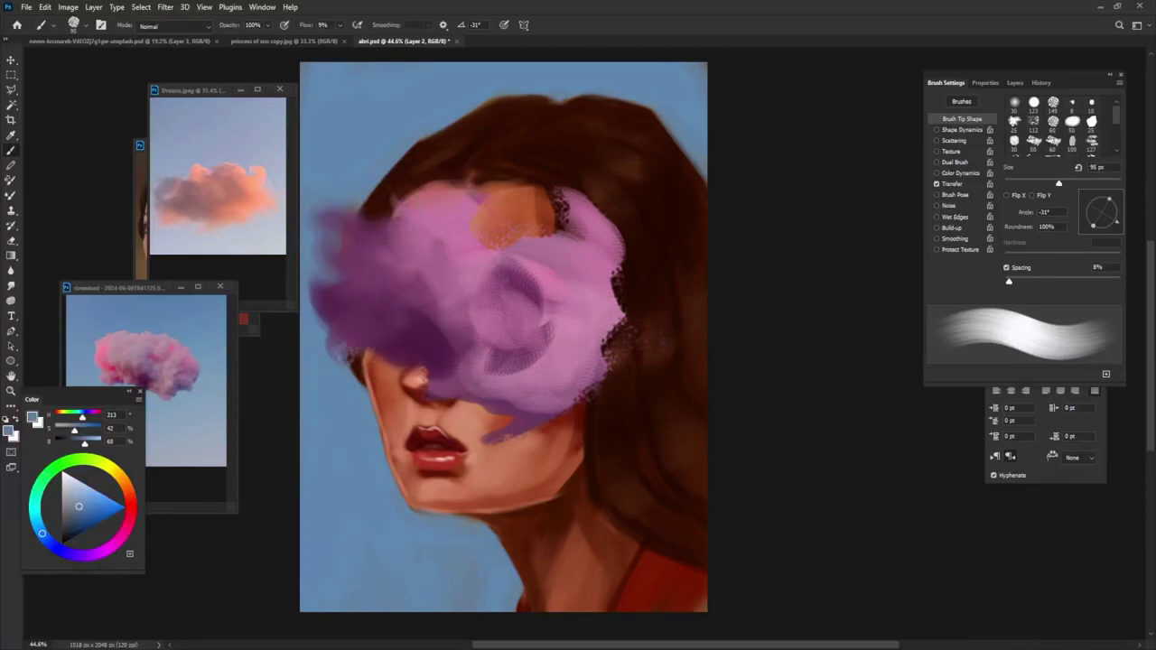
pyautogui.keyDown('alt'); pyautogui.click(373, 332); pyautogui.keyUp('alt')
pyautogui.keyDown('alt'); pyautogui.click(416, 263); pyautogui.keyUp('alt')
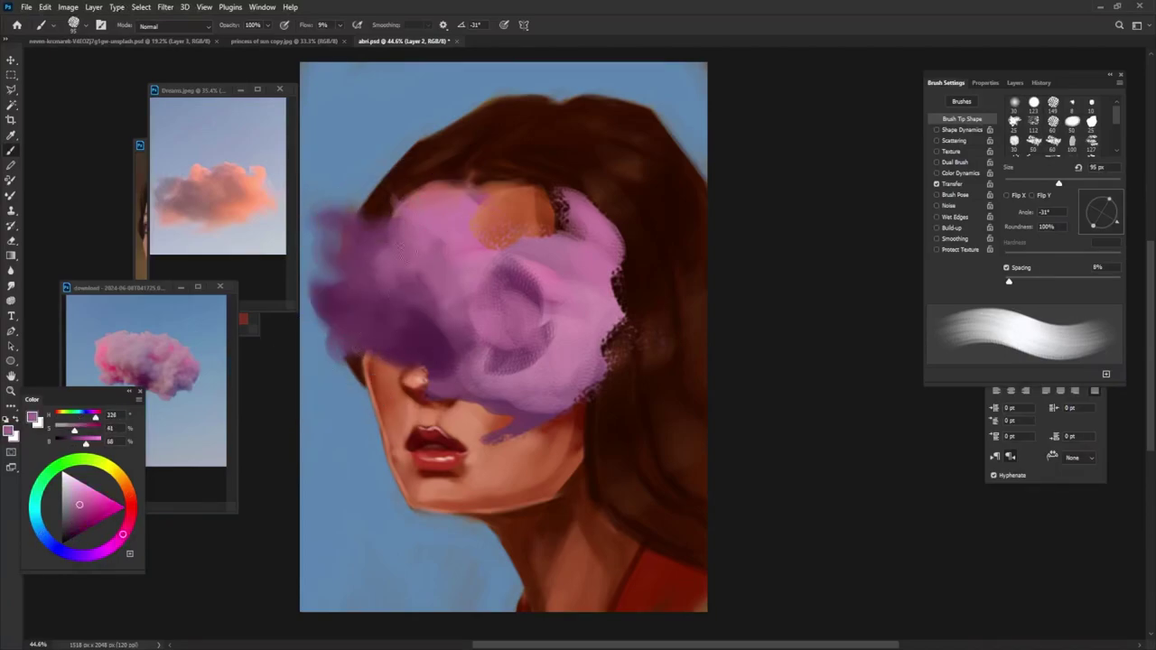
pyautogui.keyDown('alt'); pyautogui.click(115, 360); pyautogui.keyUp('alt')
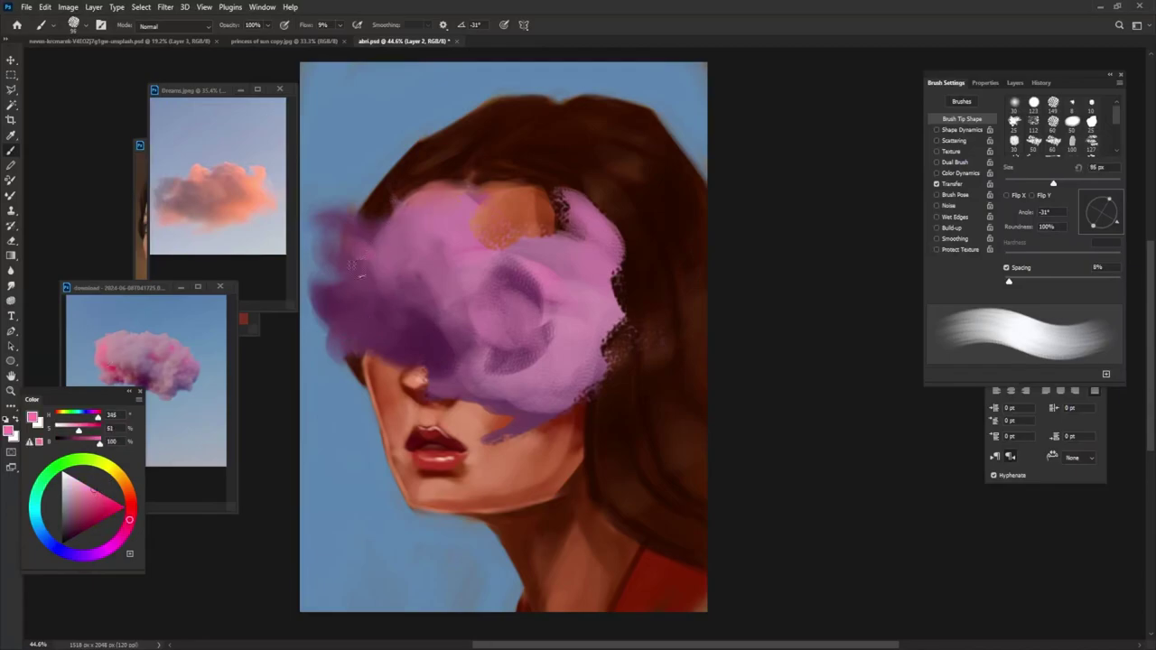
pyautogui.moveTo(354, 267); pyautogui.dragTo(386, 318)
pyautogui.keyDown('alt'); pyautogui.click(358, 298); pyautogui.keyUp('alt')
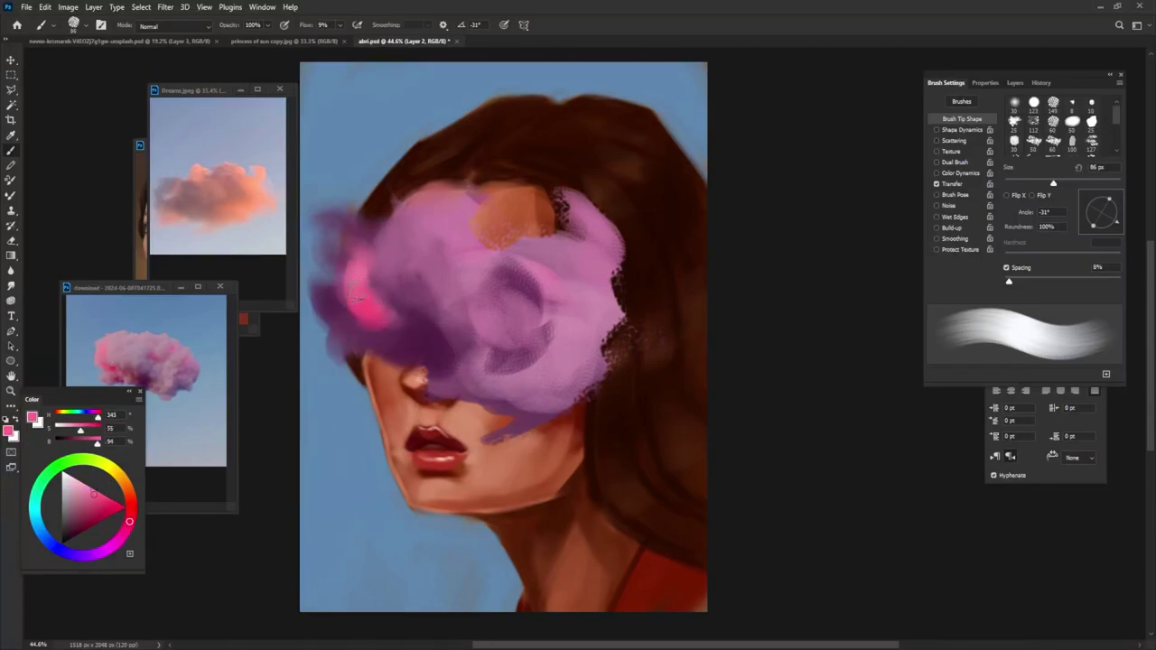
pyautogui.moveTo(343, 246); pyautogui.dragTo(388, 317)
pyautogui.keyDown('alt'); pyautogui.click(370, 299); pyautogui.keyUp('alt')
# At 50% brush opacity, dab more bright pink on the cloud's left, softened with duskier pink.
pyautogui.press('5')
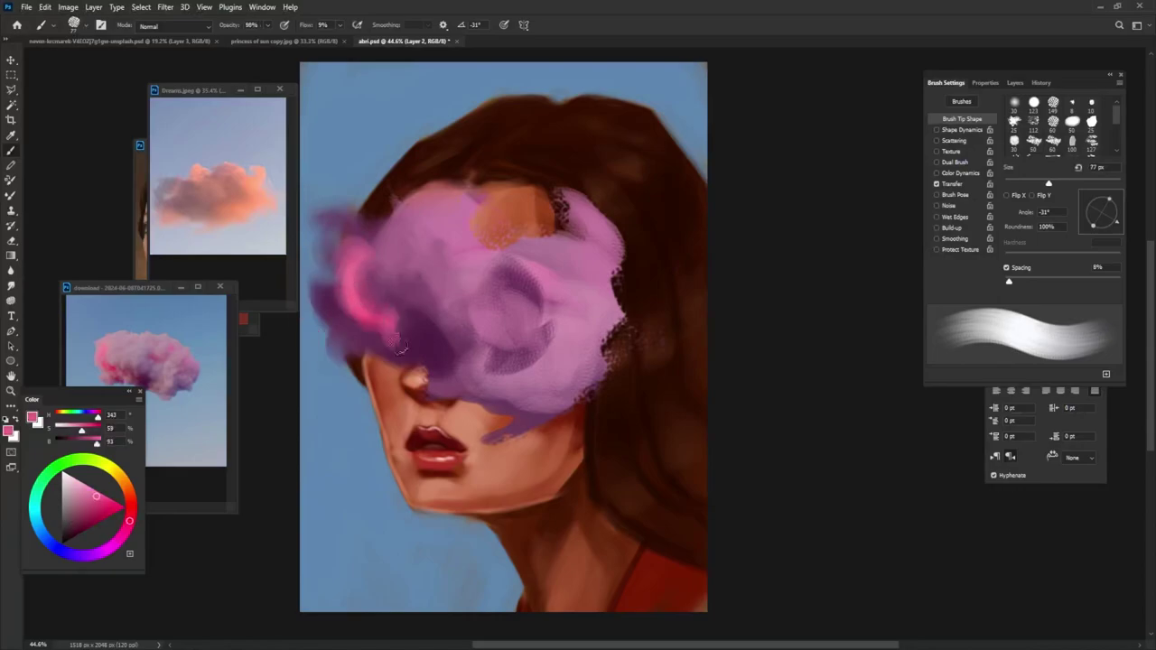
pyautogui.keyDown('alt'); pyautogui.click(401, 347); pyautogui.keyUp('alt')
pyautogui.moveTo(348, 255); pyautogui.dragTo(420, 348)
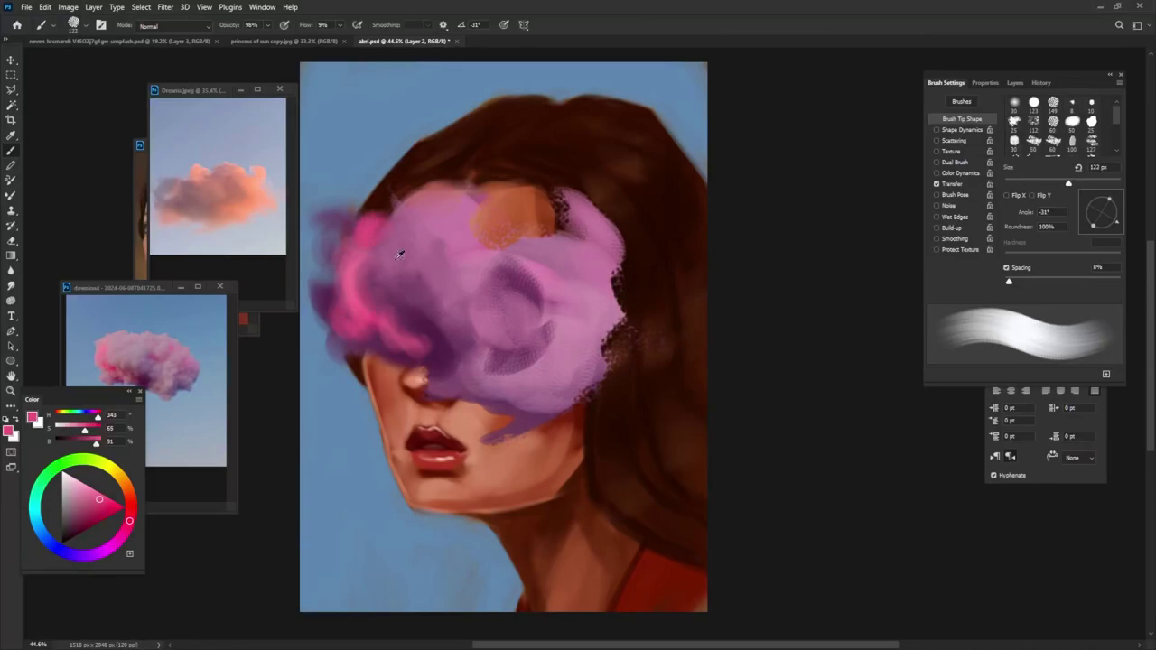
pyautogui.keyDown('alt'); pyautogui.click(331, 298); pyautogui.keyUp('alt')
pyautogui.moveTo(362, 260)
pyautogui.mouseDown()
pyautogui.moveTo(398, 311)
pyautogui.moveTo(433, 325)
pyautogui.mouseUp()
pyautogui.keyDown('alt'); pyautogui.click(409, 285); pyautogui.keyUp('alt')
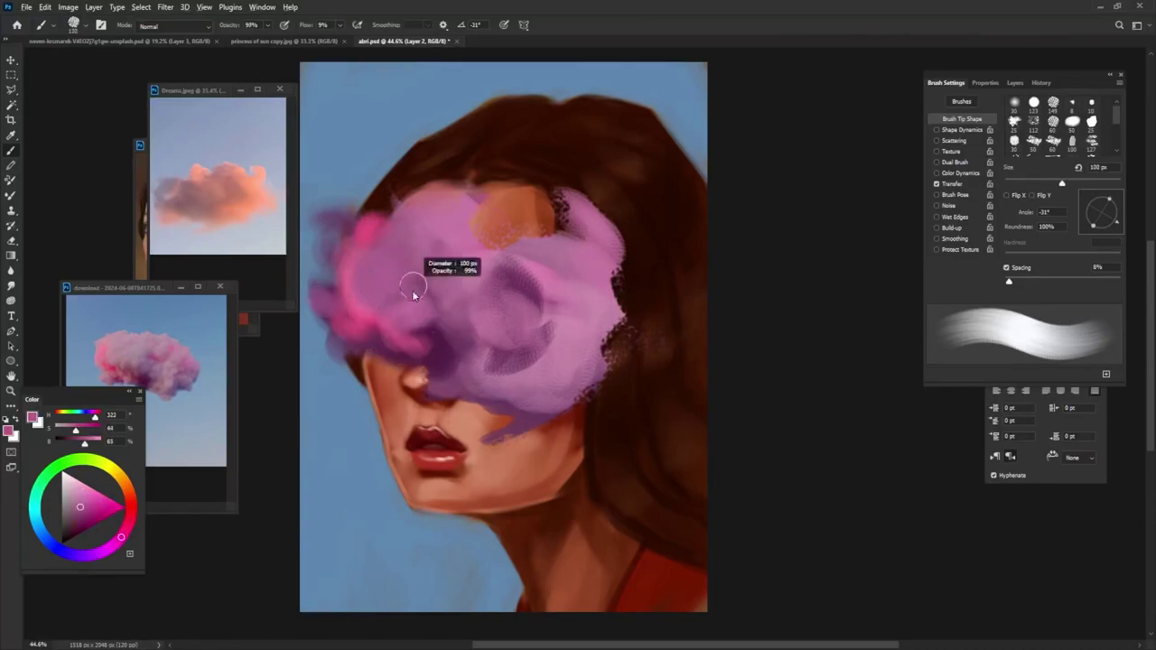
pyautogui.keyDown('alt'); pyautogui.click(412, 290); pyautogui.keyUp('alt')
pyautogui.click(85, 485)
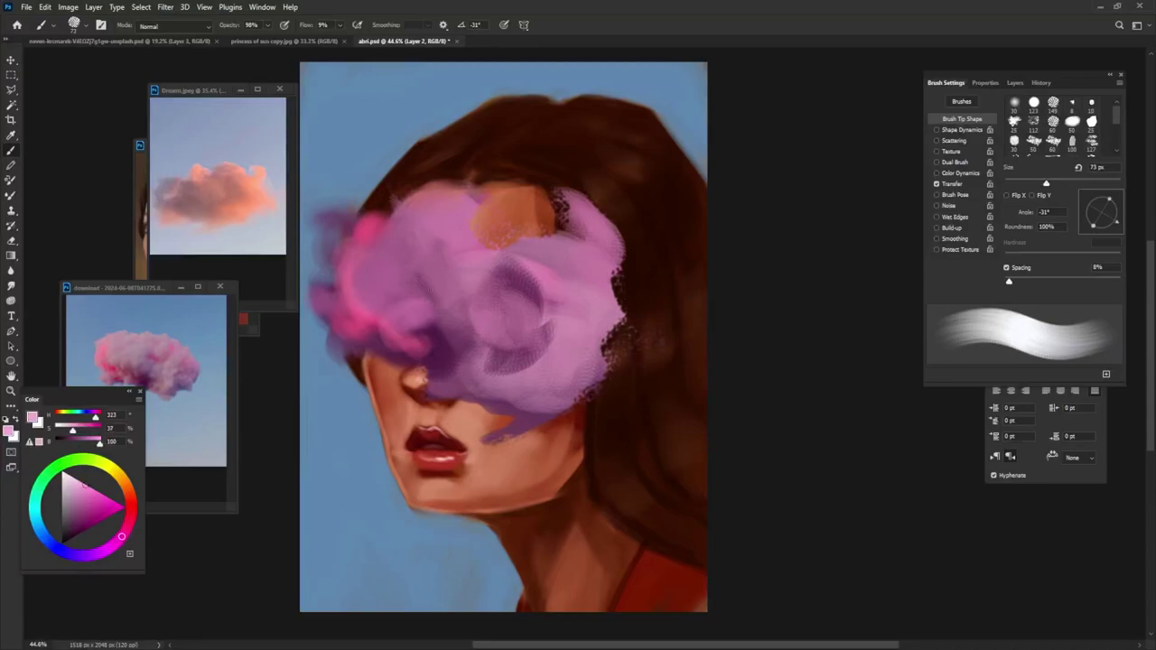
pyautogui.keyDown('alt'); pyautogui.click(379, 279); pyautogui.keyUp('alt')
# Return to full opacity and brighten the cloud's upper centre with a sampled light pink.
pyautogui.press('0')
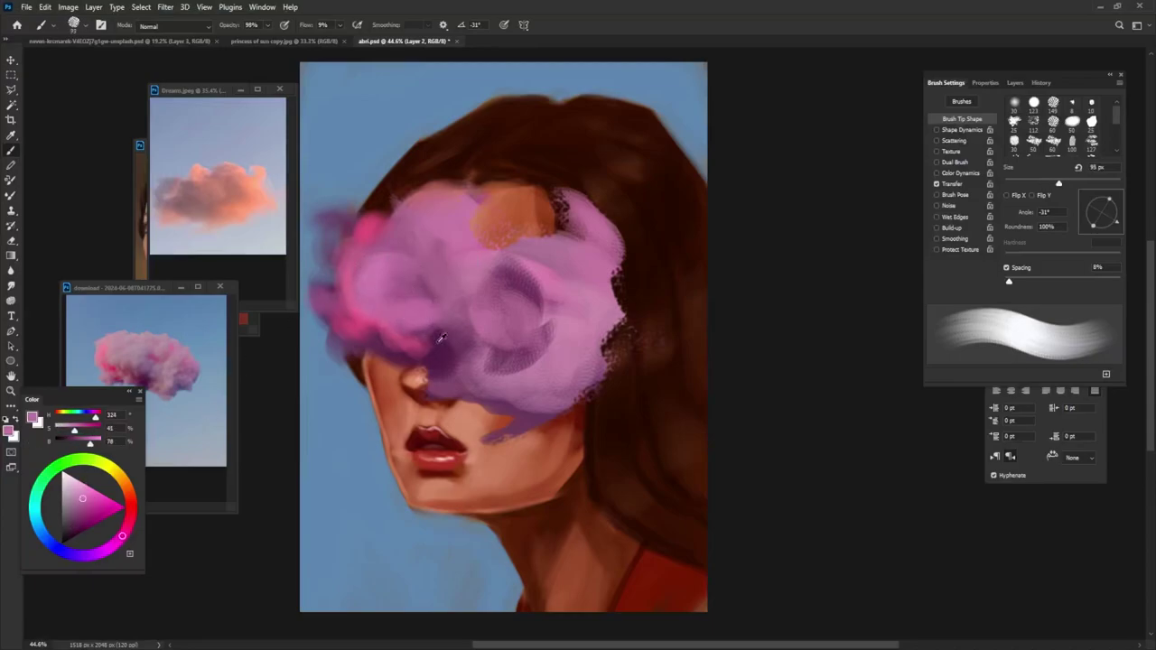
pyautogui.keyDown('alt'); pyautogui.click(377, 312); pyautogui.keyUp('alt')
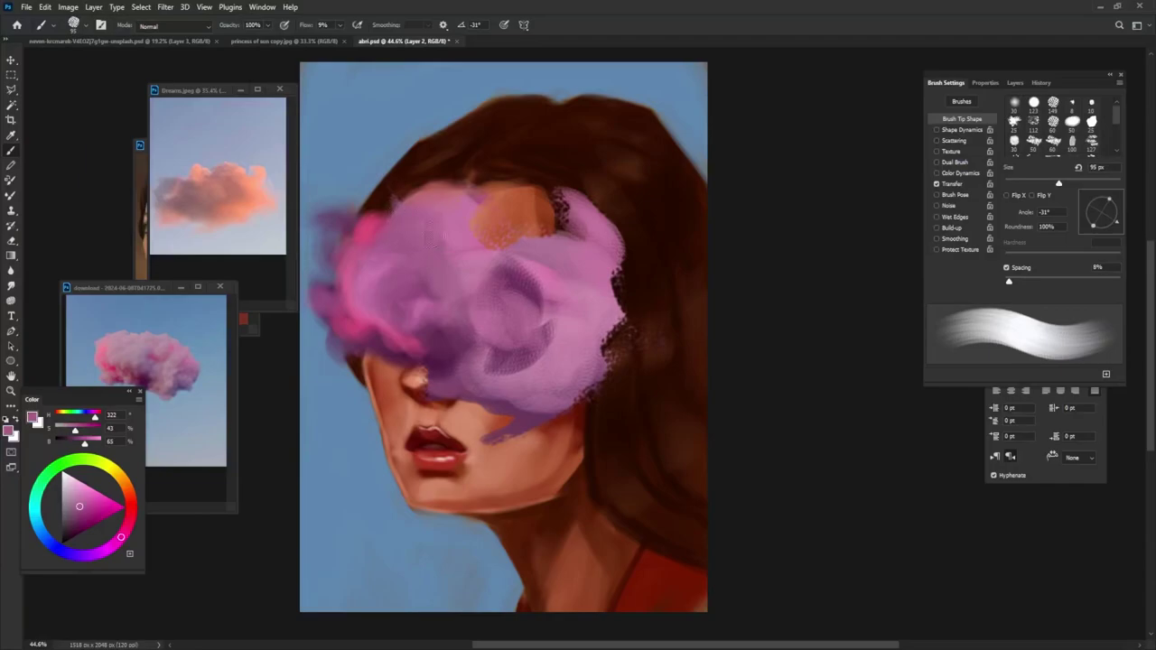
pyautogui.keyDown('alt'); pyautogui.click(407, 230); pyautogui.keyUp('alt')
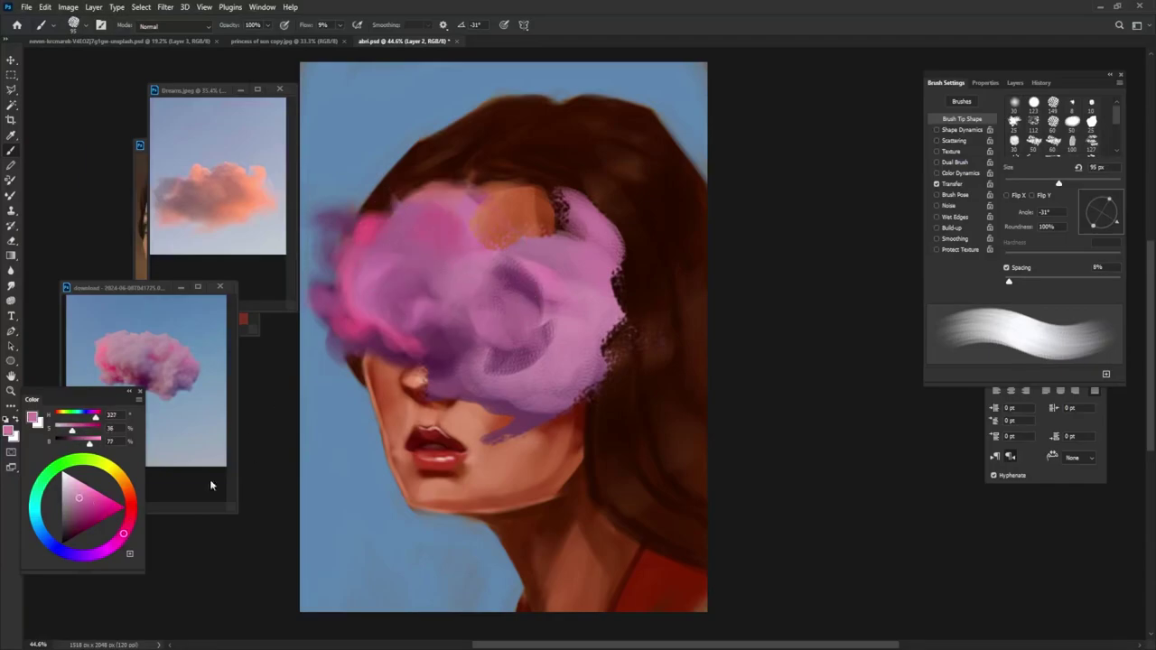
pyautogui.moveTo(461, 230); pyautogui.dragTo(538, 276)
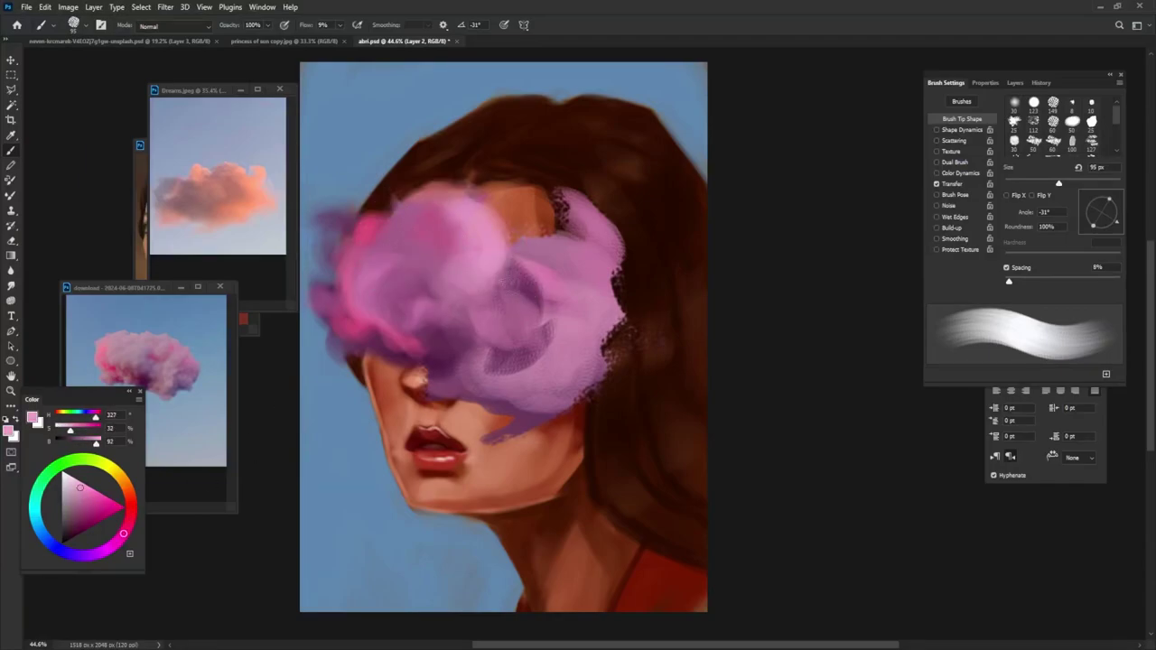
pyautogui.keyDown('alt'); pyautogui.click(412, 297); pyautogui.keyUp('alt')
# Deepen the cloud's lower-left centre and the area under the eyes with dark purple.
pyautogui.keyDown('alt'); pyautogui.click(382, 345); pyautogui.keyUp('alt')
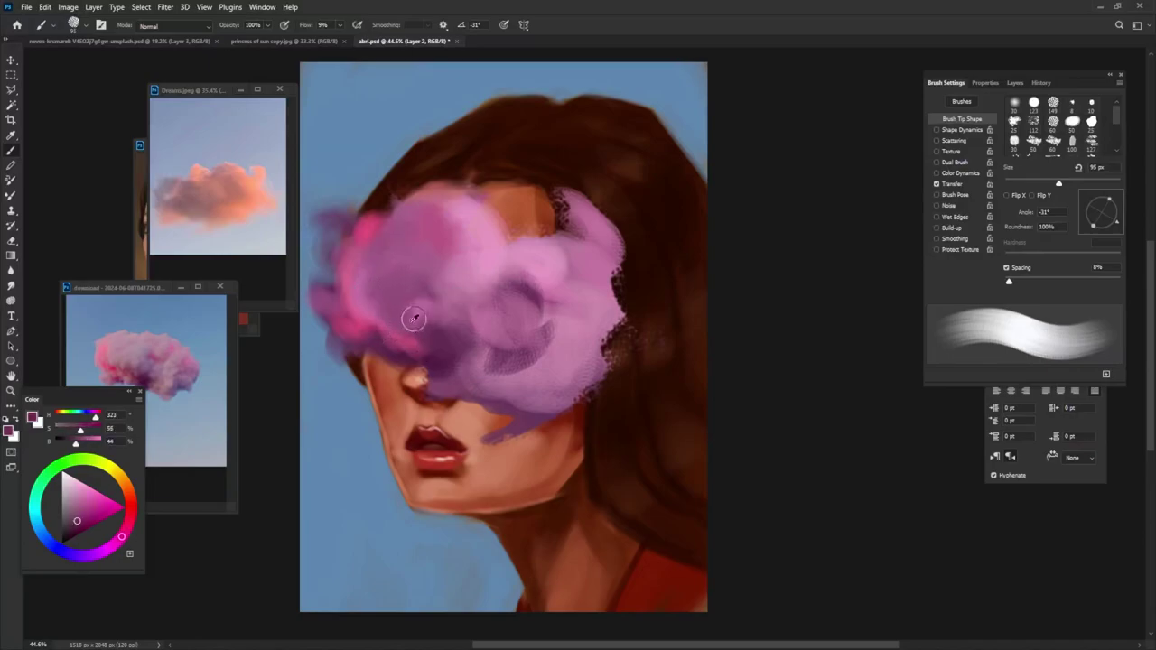
pyautogui.moveTo(428, 326)
pyautogui.mouseDown()
pyautogui.moveTo(425, 357)
pyautogui.moveTo(453, 357)
pyautogui.moveTo(384, 271)
pyautogui.mouseUp()
pyautogui.keyDown('alt'); pyautogui.click(387, 329); pyautogui.keyUp('alt')
pyautogui.keyDown('alt'); pyautogui.click(384, 294); pyautogui.keyUp('alt')
pyautogui.keyDown('alt'); pyautogui.click(390, 264); pyautogui.keyUp('alt')
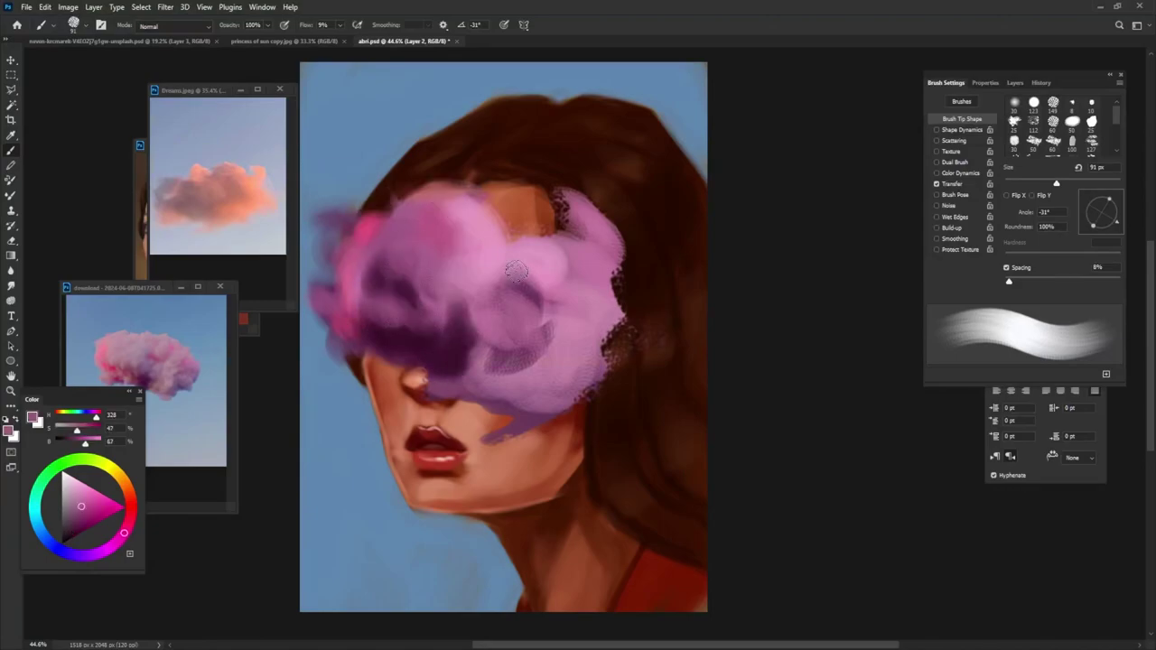
# Darken the cloud's left side with purple, then add light and darker pink strokes with a smaller brush.
pyautogui.moveTo(369, 307); pyautogui.dragTo(411, 336)
pyautogui.keyDown('alt'); pyautogui.click(388, 316); pyautogui.keyUp('alt')
pyautogui.moveTo(361, 298)
pyautogui.mouseDown()
pyautogui.moveTo(390, 265)
pyautogui.moveTo(390, 234)
pyautogui.moveTo(379, 288)
pyautogui.moveTo(420, 276)
pyautogui.mouseUp()
pyautogui.press('[')
pyautogui.press('[')
pyautogui.press('[')
pyautogui.keyDown('alt'); pyautogui.click(470, 211); pyautogui.keyUp('alt')
pyautogui.keyDown('alt'); pyautogui.click(402, 284); pyautogui.keyUp('alt')
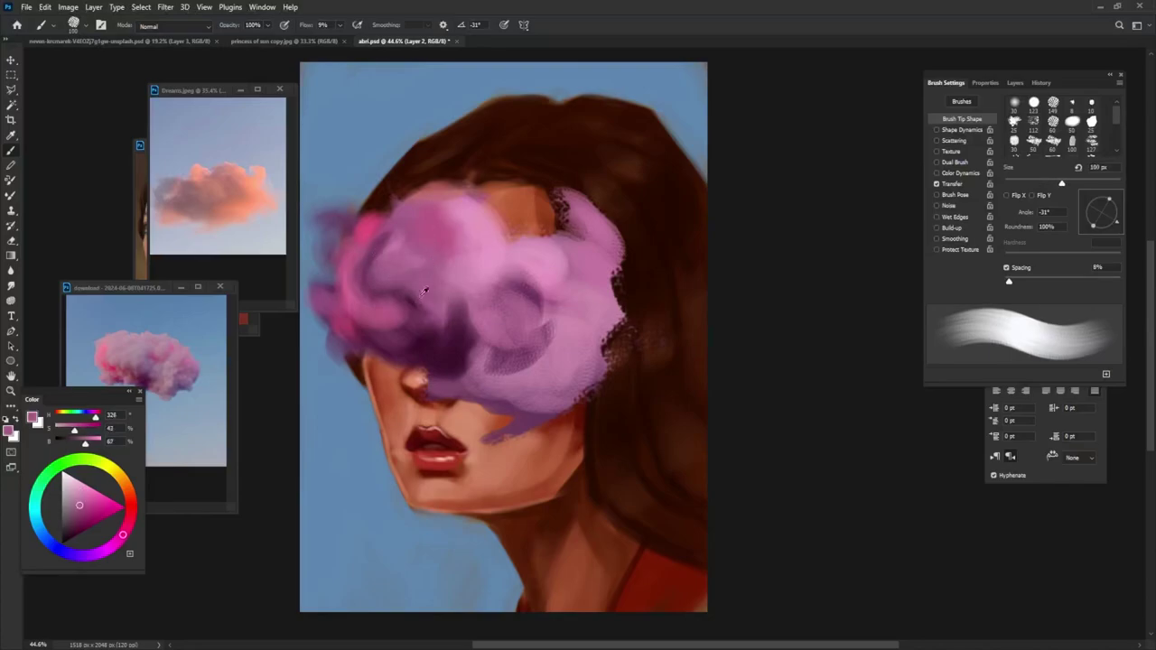
# At 50% opacity, dab small pink touches into the cloud's middle and pick a dark saturated purple.
pyautogui.press('5')
pyautogui.keyDown('alt'); pyautogui.click(412, 312); pyautogui.keyUp('alt')
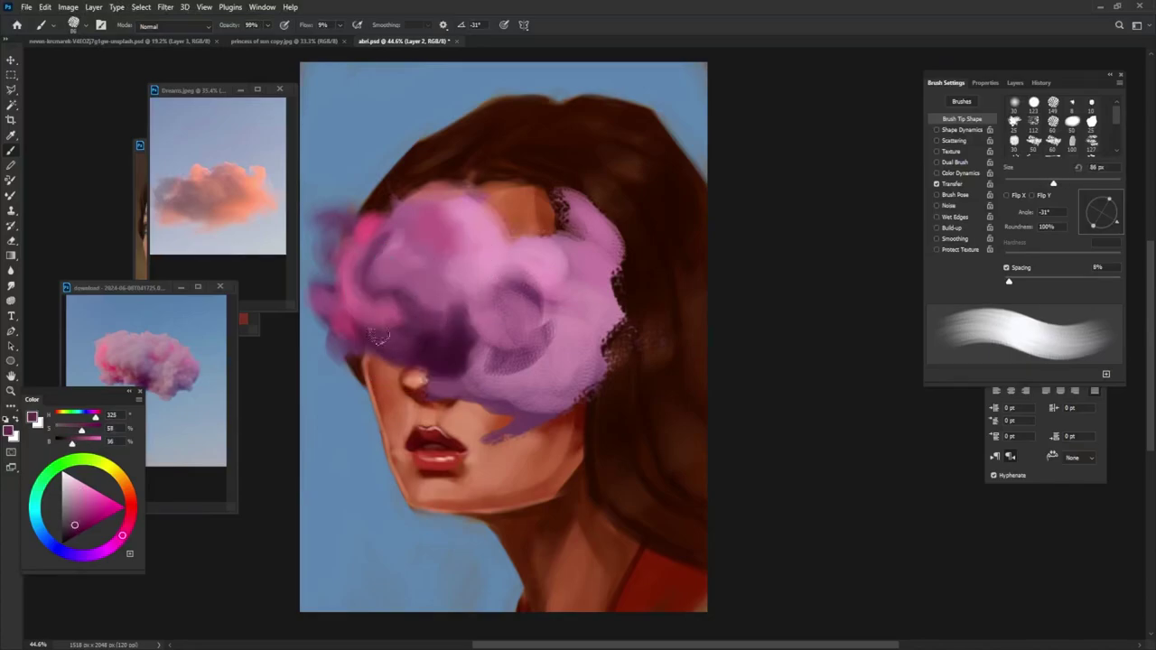
pyautogui.keyDown('alt'); pyautogui.click(374, 311); pyautogui.keyUp('alt')
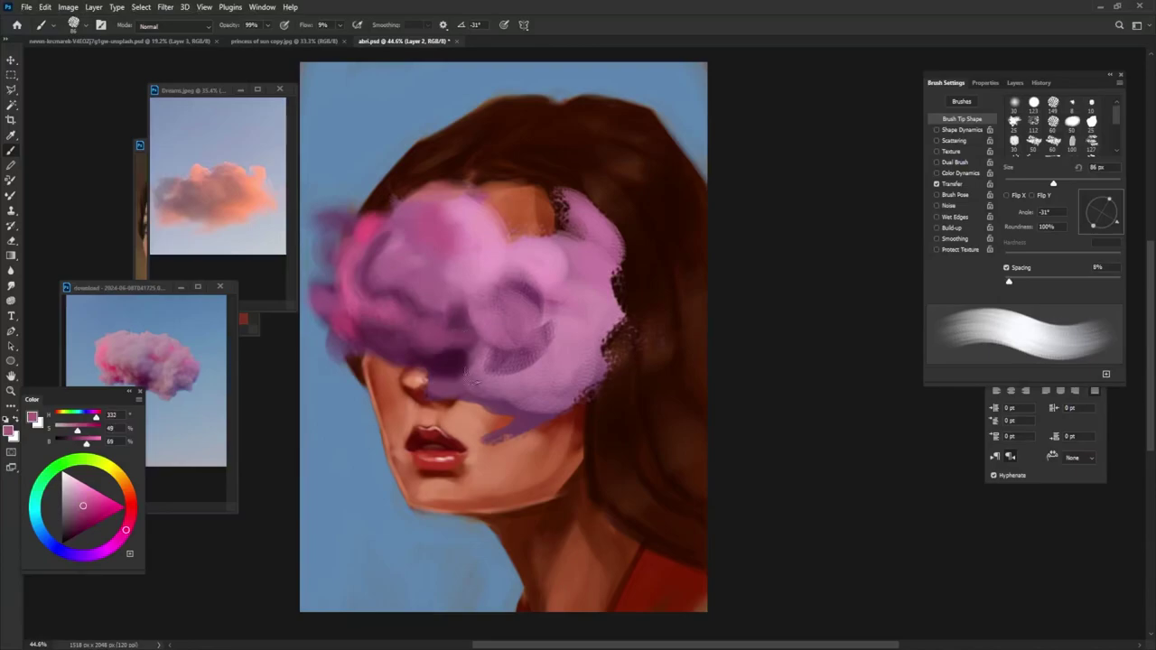
pyautogui.keyDown('alt'); pyautogui.click(456, 368); pyautogui.keyUp('alt')
pyautogui.moveTo(452, 370); pyautogui.dragTo(443, 362)
pyautogui.keyDown('alt'); pyautogui.click(404, 333); pyautogui.keyUp('alt')
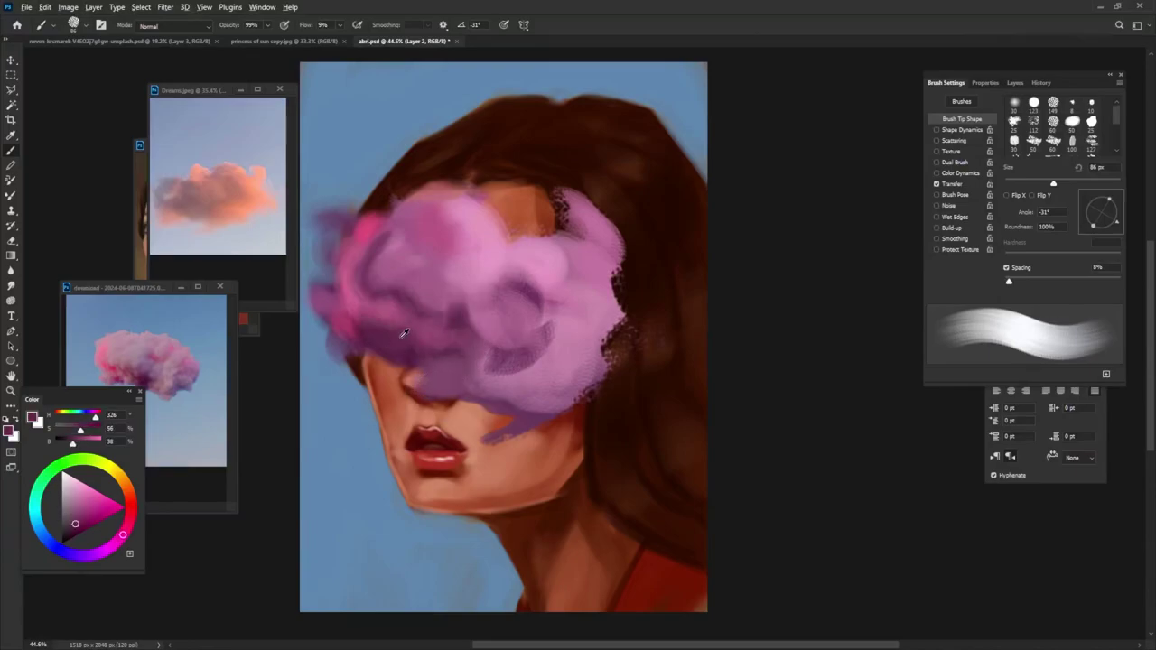
pyautogui.click(76, 535)
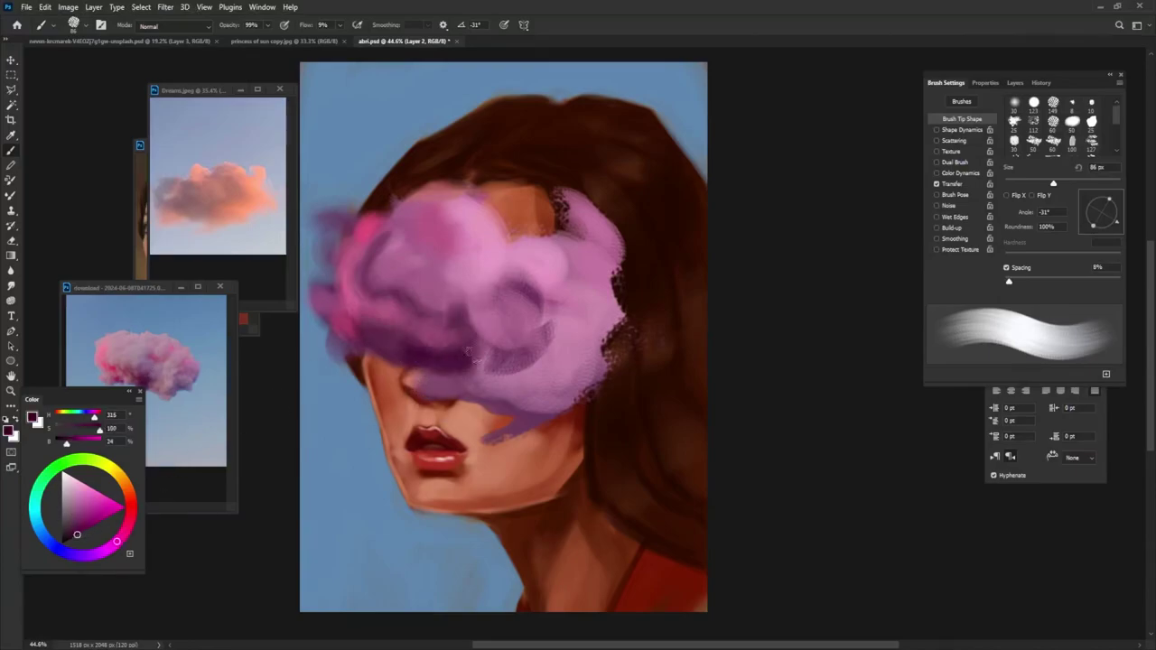
# Paint dark purple across the lower cloud, soften it, and add lighter purple to the upper left.
pyautogui.moveTo(397, 348)
pyautogui.mouseDown()
pyautogui.moveTo(470, 361)
pyautogui.moveTo(519, 398)
pyautogui.moveTo(556, 397)
pyautogui.moveTo(564, 361)
pyautogui.moveTo(582, 380)
pyautogui.moveTo(502, 420)
pyautogui.moveTo(538, 406)
pyautogui.mouseUp()
pyautogui.keyDown('alt'); pyautogui.click(476, 344); pyautogui.keyUp('alt')
pyautogui.moveTo(470, 348)
pyautogui.mouseDown()
pyautogui.moveTo(524, 384)
pyautogui.moveTo(495, 354)
pyautogui.mouseUp()
pyautogui.keyDown('alt'); pyautogui.click(505, 371); pyautogui.keyUp('alt')
pyautogui.keyDown('alt'); pyautogui.click(488, 352); pyautogui.keyUp('alt')
pyautogui.moveTo(451, 281)
pyautogui.mouseDown()
pyautogui.moveTo(398, 253)
pyautogui.moveTo(447, 254)
pyautogui.moveTo(451, 293)
pyautogui.moveTo(421, 251)
pyautogui.mouseUp()
# Add lighter pink to the upper-left cloud and darken the cloud's left part with purple.
pyautogui.keyDown('alt'); pyautogui.click(443, 266); pyautogui.keyUp('alt')
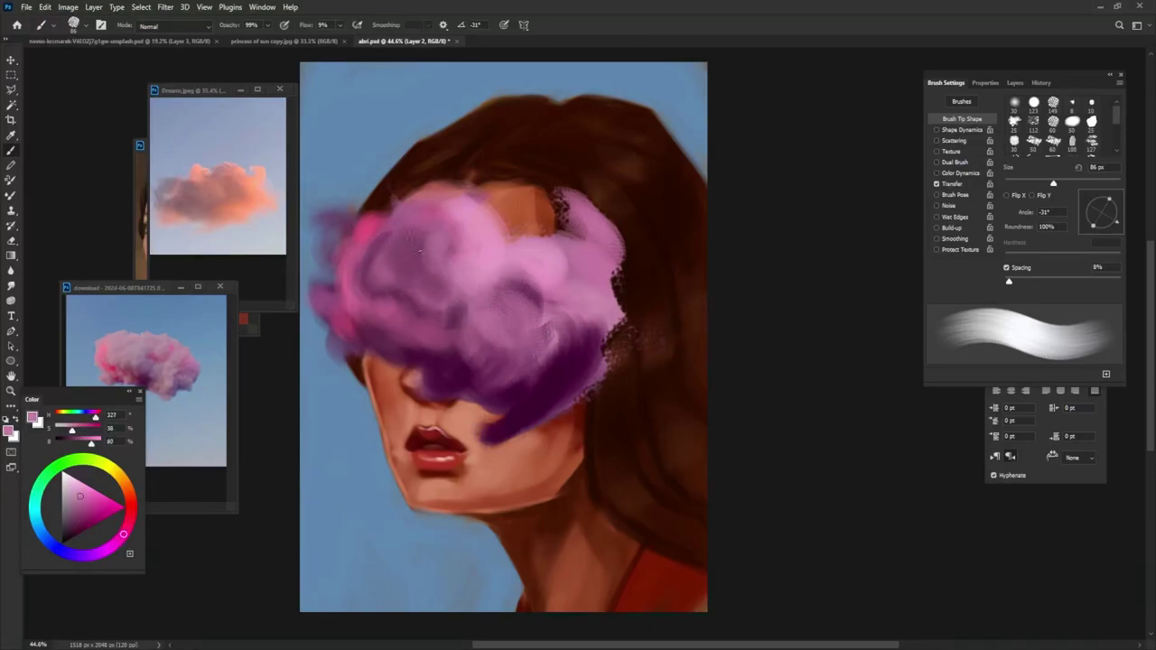
pyautogui.keyDown('alt'); pyautogui.click(434, 216); pyautogui.keyUp('alt')
pyautogui.keyDown('alt'); pyautogui.click(370, 287); pyautogui.keyUp('alt')
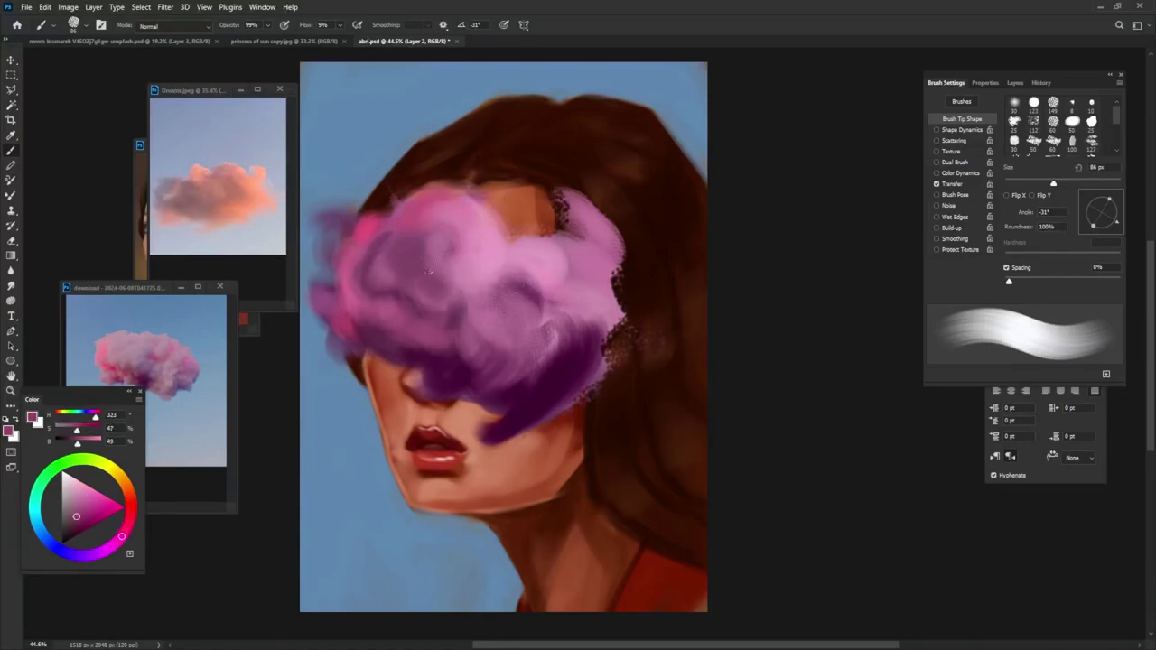
pyautogui.moveTo(361, 285)
pyautogui.mouseDown()
pyautogui.moveTo(347, 318)
pyautogui.moveTo(430, 294)
pyautogui.mouseUp()
pyautogui.keyDown('alt'); pyautogui.click(386, 312); pyautogui.keyUp('alt')
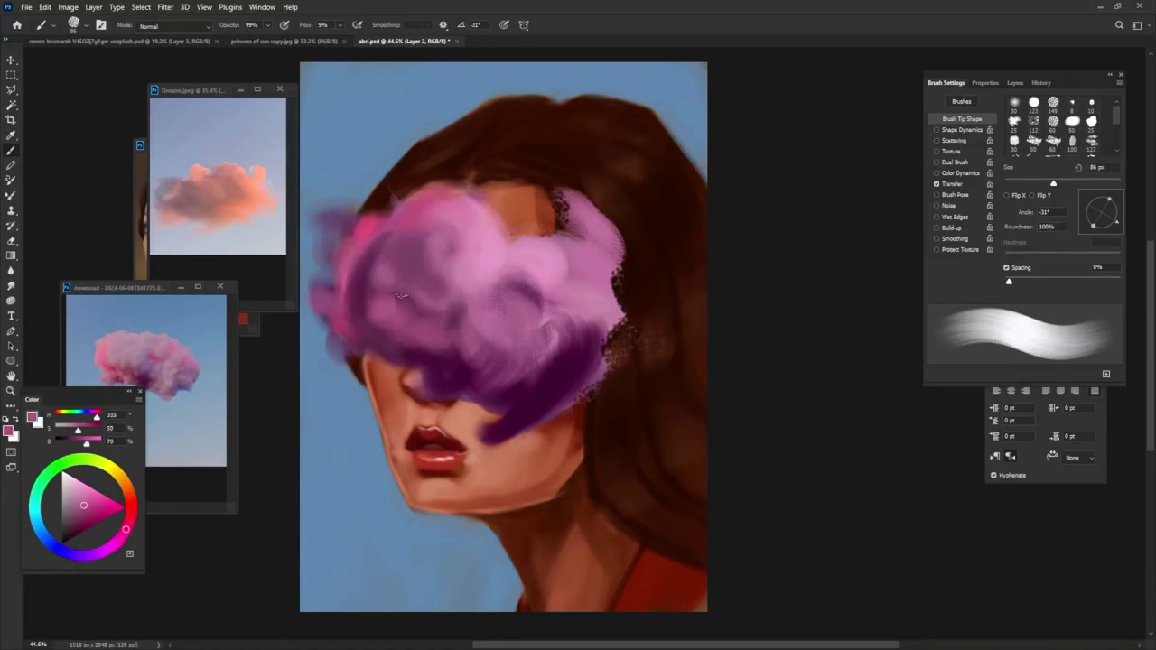
# Dab light pink onto the purple cloud, choose a brighter pink, and enlarge the brush to about 104 px.
pyautogui.keyDown('alt'); pyautogui.click(479, 362); pyautogui.keyUp('alt')
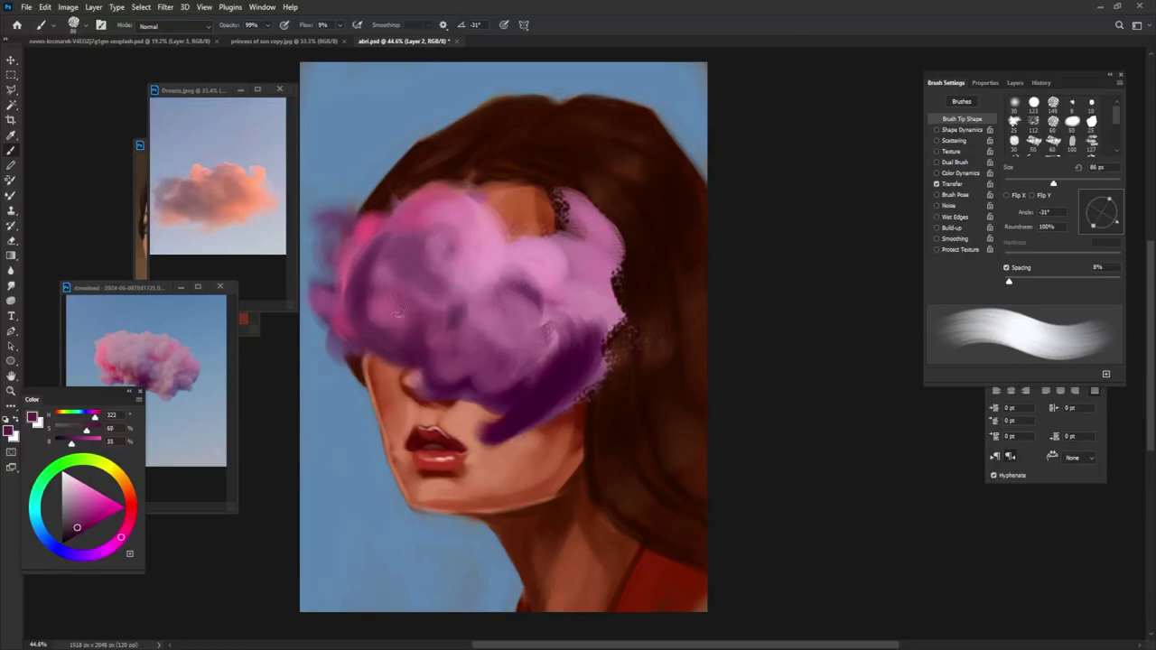
pyautogui.keyDown('alt'); pyautogui.click(439, 309); pyautogui.keyUp('alt')
pyautogui.keyDown('alt'); pyautogui.click(479, 275); pyautogui.keyUp('alt')
pyautogui.moveTo(453, 365); pyautogui.dragTo(388, 264)
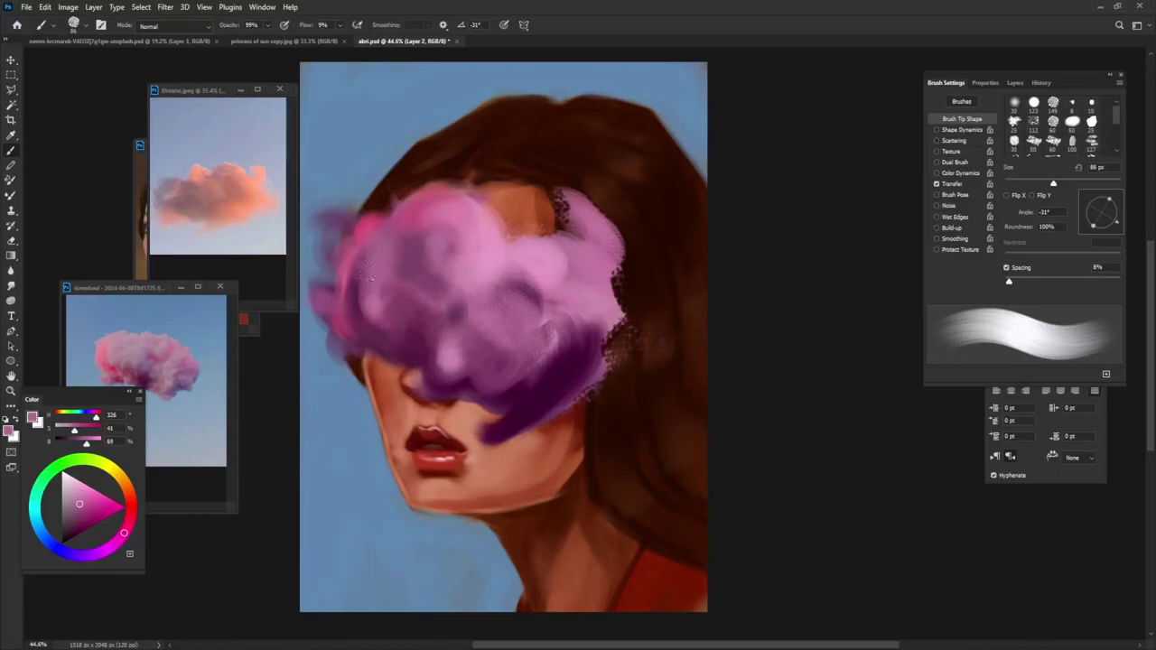
pyautogui.keyDown('alt'); pyautogui.click(374, 226); pyautogui.keyUp('alt')
pyautogui.keyDown('alt'); pyautogui.click(379, 240); pyautogui.keyUp('alt')
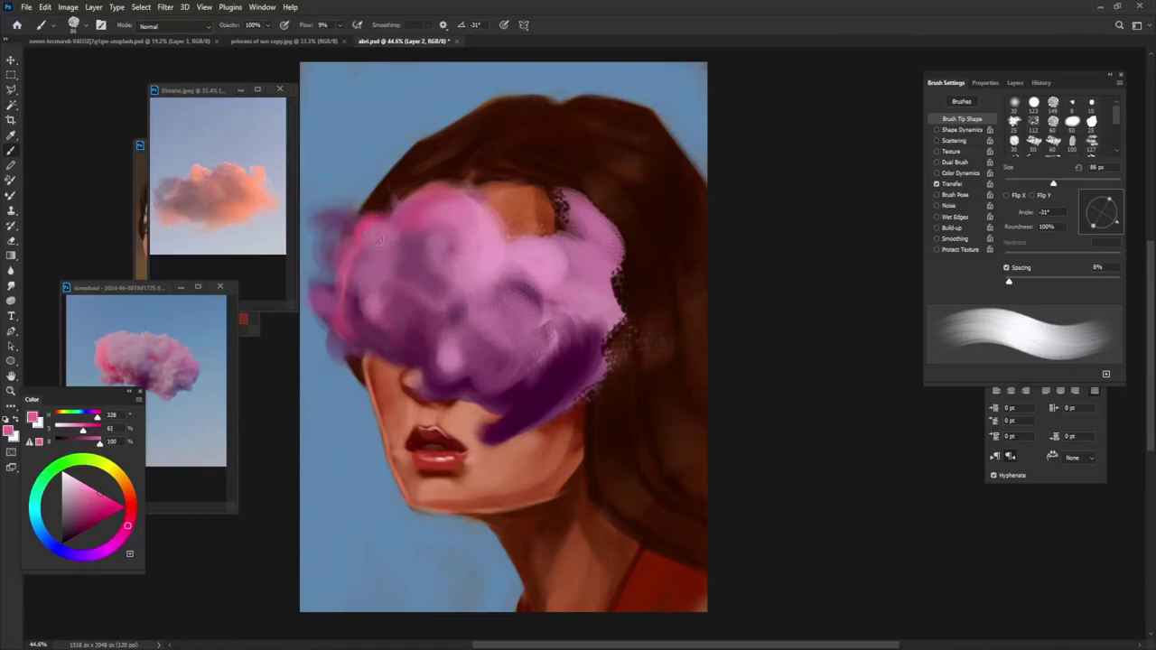
pyautogui.moveTo(456, 224); pyautogui.dragTo(472, 224)
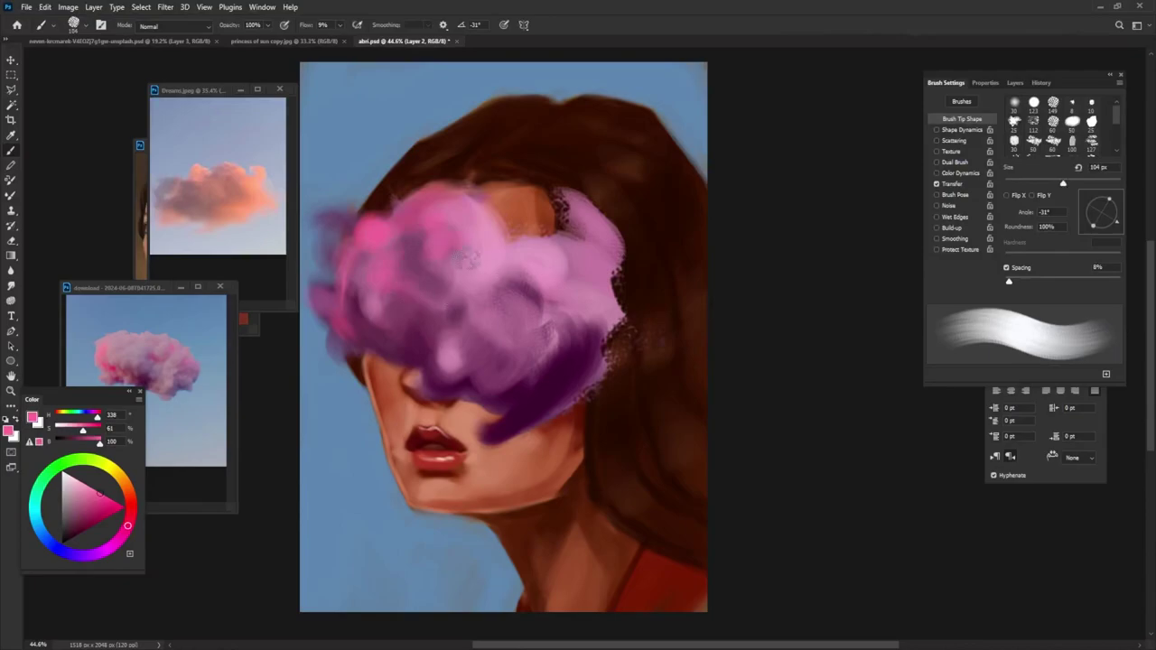
# Shrink the brush to about 80 px, set paint opacity to 57%, and pick a deep purple.
pyautogui.keyDown('alt'); pyautogui.click(381, 237); pyautogui.keyUp('alt')
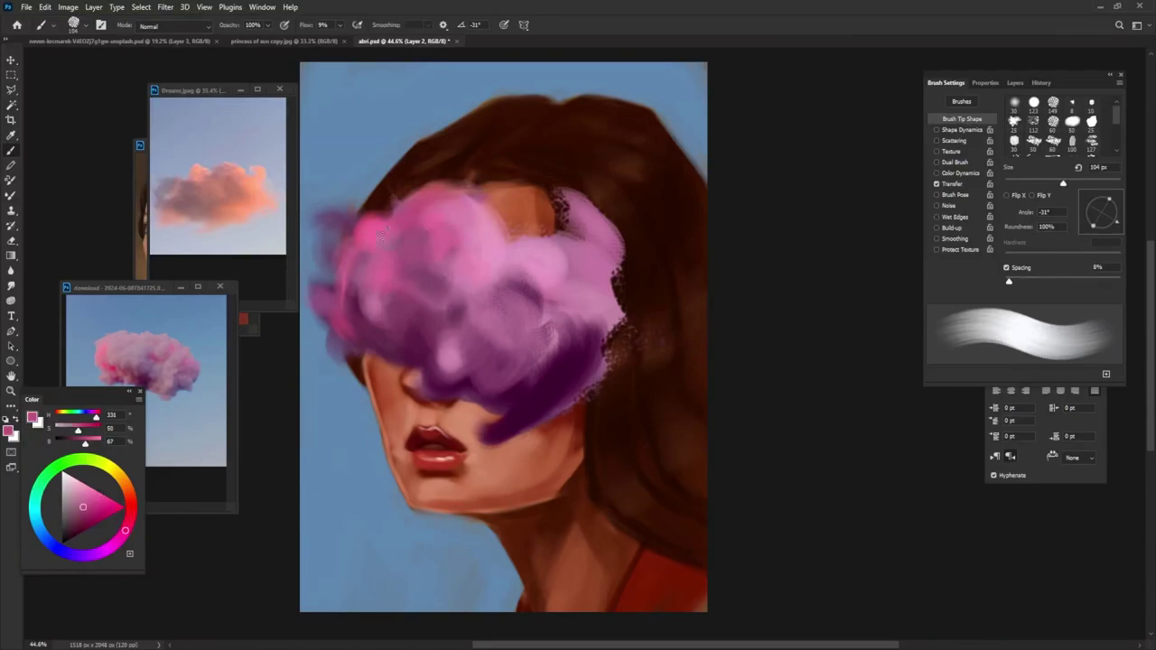
pyautogui.moveTo(373, 245); pyautogui.dragTo(355, 229)
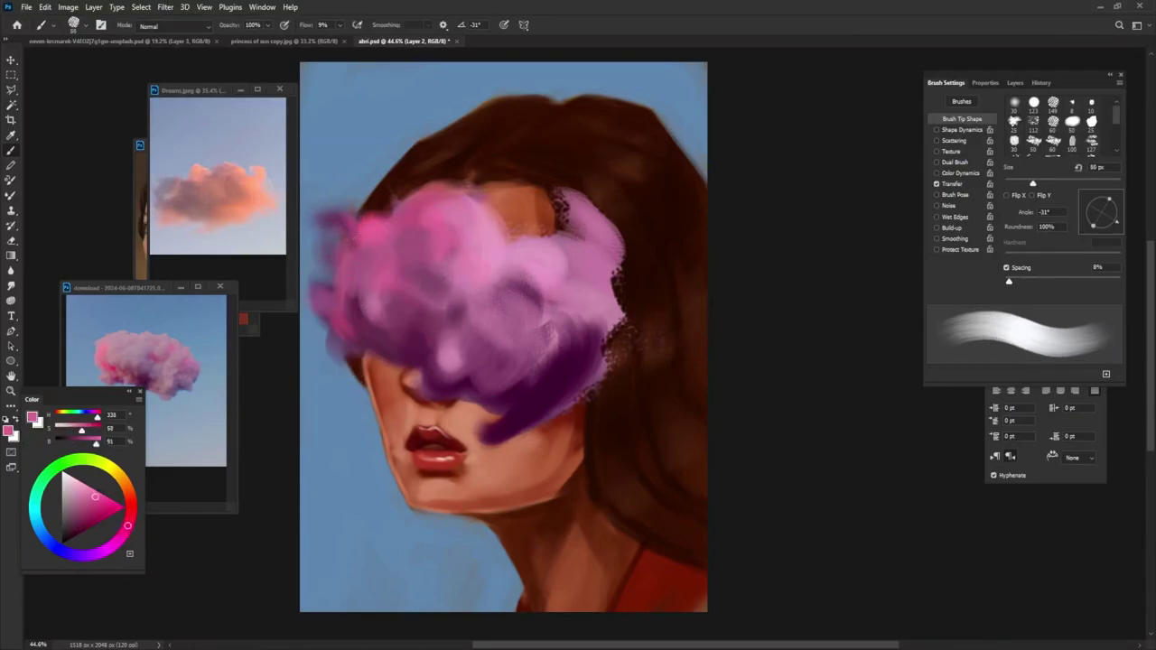
pyautogui.keyDown('alt'); pyautogui.click(352, 233); pyautogui.keyUp('alt')
pyautogui.keyDown('alt'); pyautogui.click(372, 282); pyautogui.keyUp('alt')
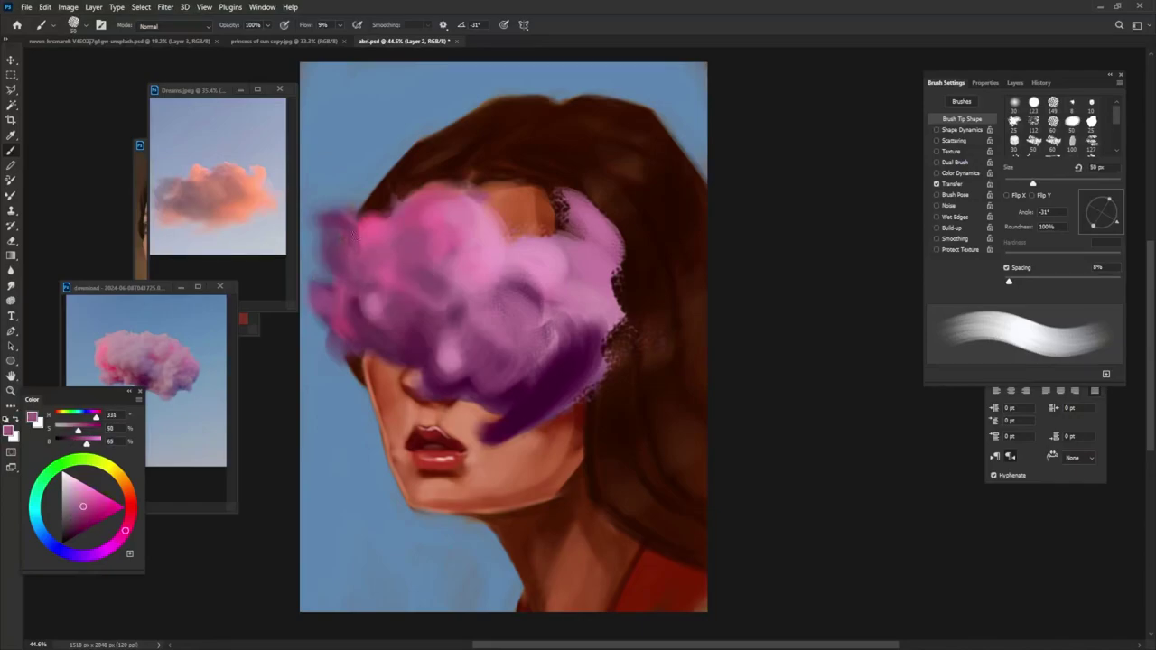
pyautogui.press('5')
pyautogui.press('7')
pyautogui.keyDown('alt'); pyautogui.click(357, 321); pyautogui.keyUp('alt')
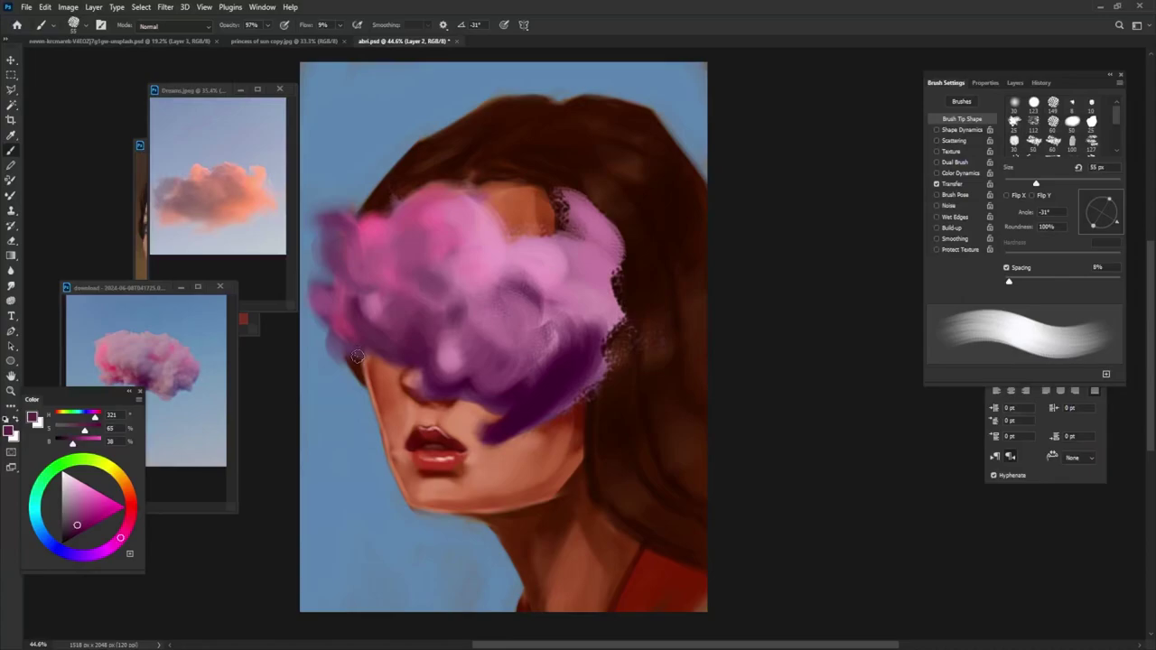
# Paint light pink on the cloud's left side, sampling pinks along its edge with a ~91 px brush.
pyautogui.keyDown('alt'); pyautogui.click(361, 308); pyautogui.keyUp('alt')
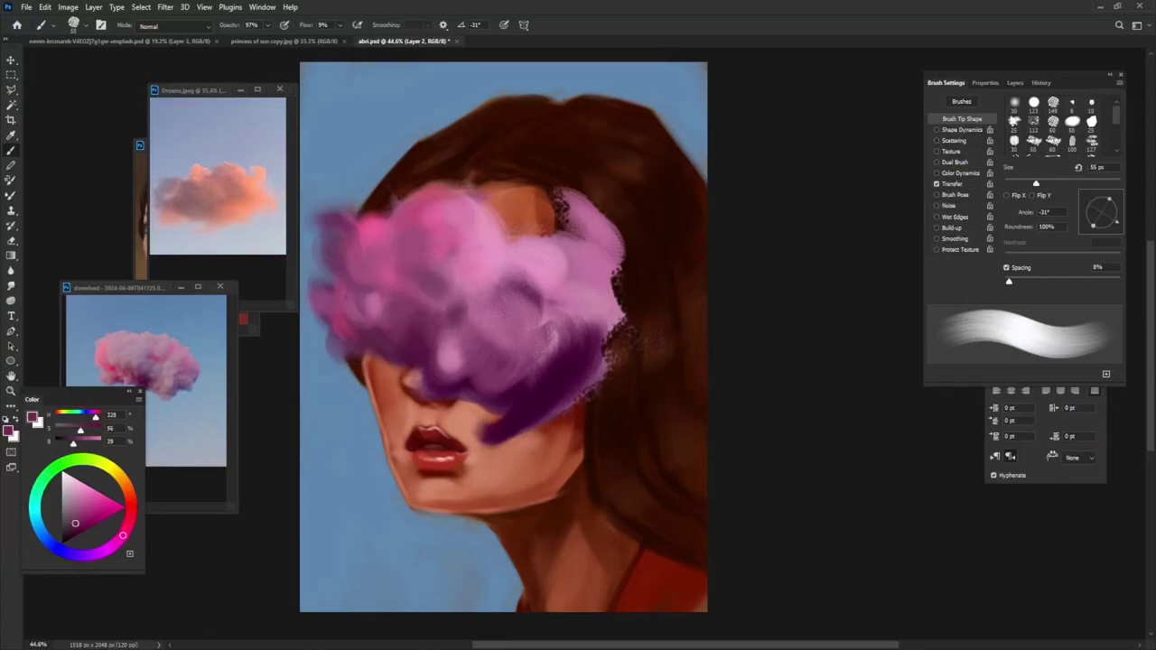
pyautogui.moveTo(348, 299); pyautogui.dragTo(362, 275)
pyautogui.keyDown('alt'); pyautogui.click(335, 258); pyautogui.keyUp('alt')
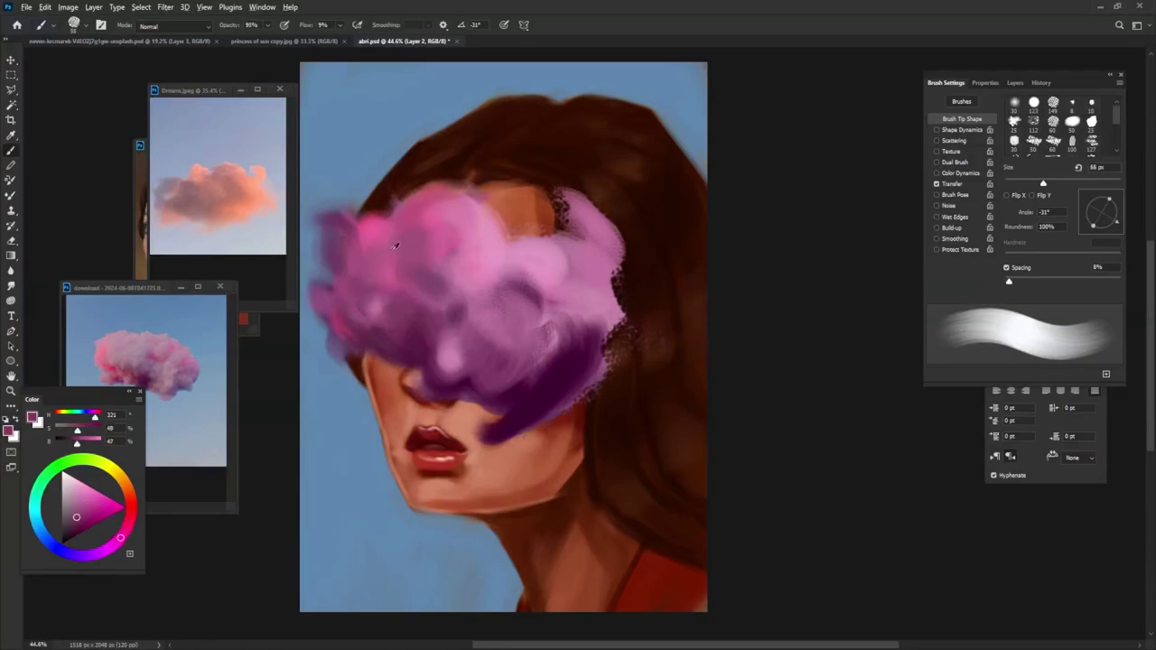
pyautogui.keyDown('alt'); pyautogui.click(356, 226); pyautogui.keyUp('alt')
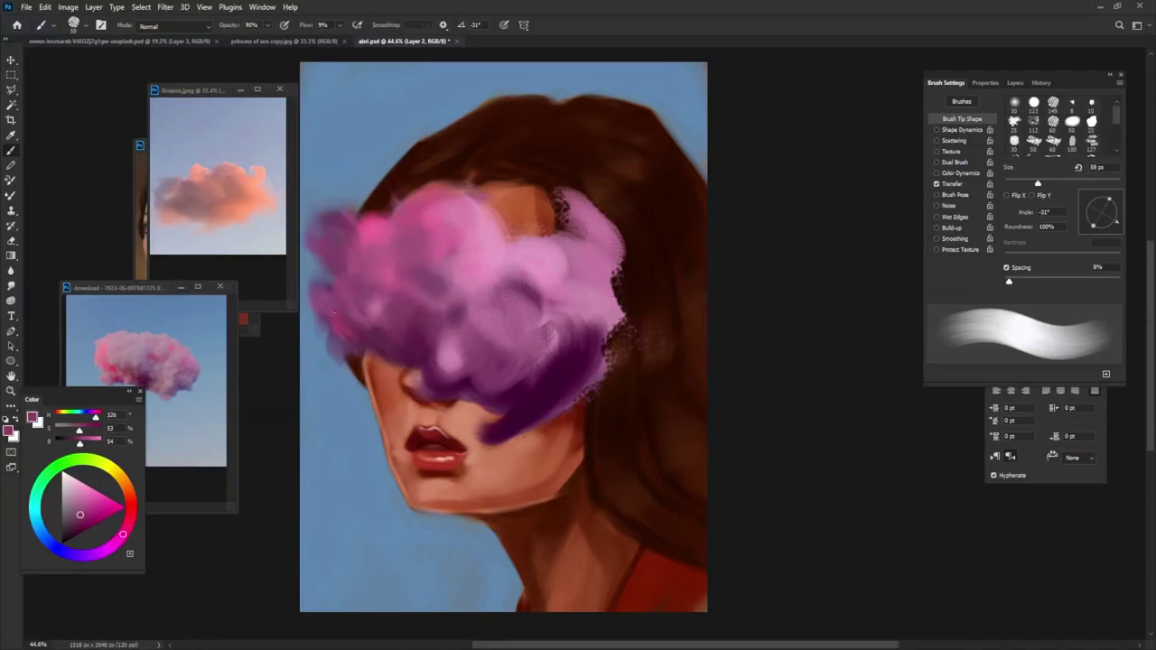
pyautogui.keyDown('alt'); pyautogui.click(307, 303); pyautogui.keyUp('alt')
pyautogui.keyDown('alt'); pyautogui.click(336, 258); pyautogui.keyUp('alt')
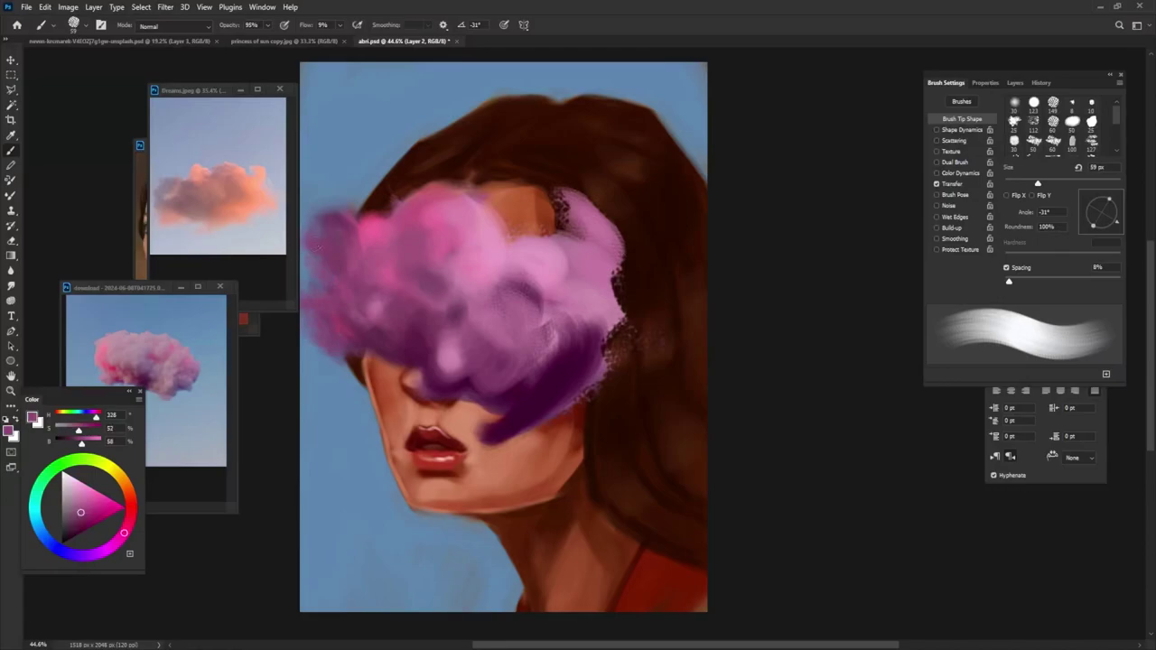
pyautogui.keyDown('alt'); pyautogui.click(344, 233); pyautogui.keyUp('alt')
pyautogui.keyDown('alt'); pyautogui.click(329, 218); pyautogui.keyUp('alt')
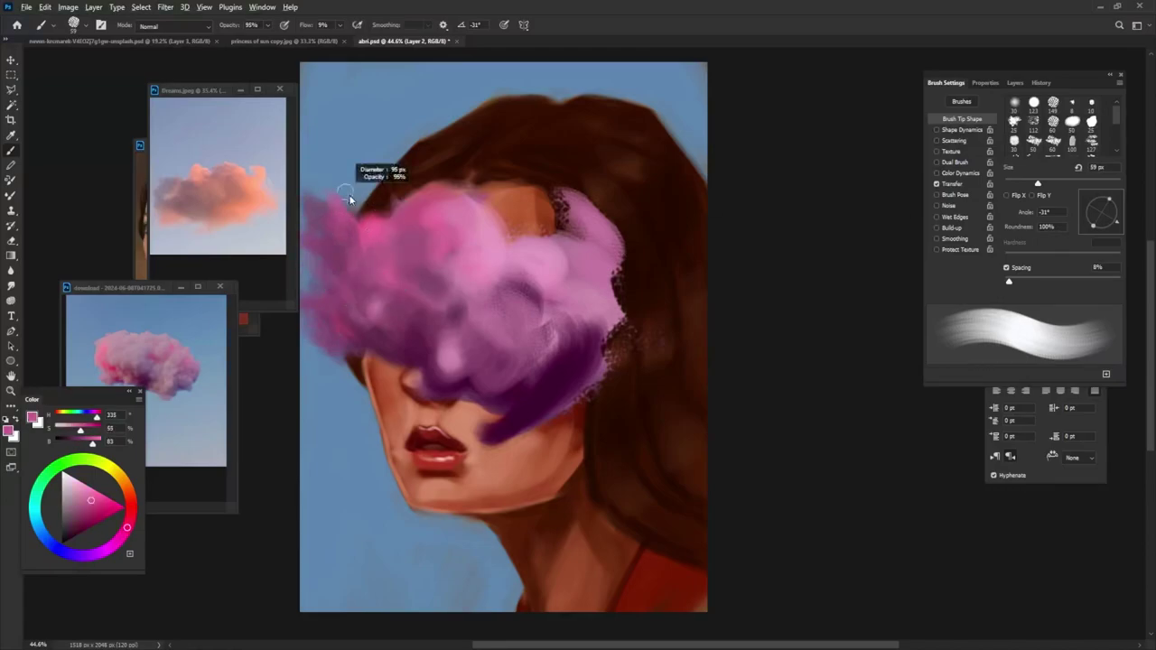
pyautogui.keyDown('alt'); pyautogui.click(322, 200); pyautogui.keyUp('alt')
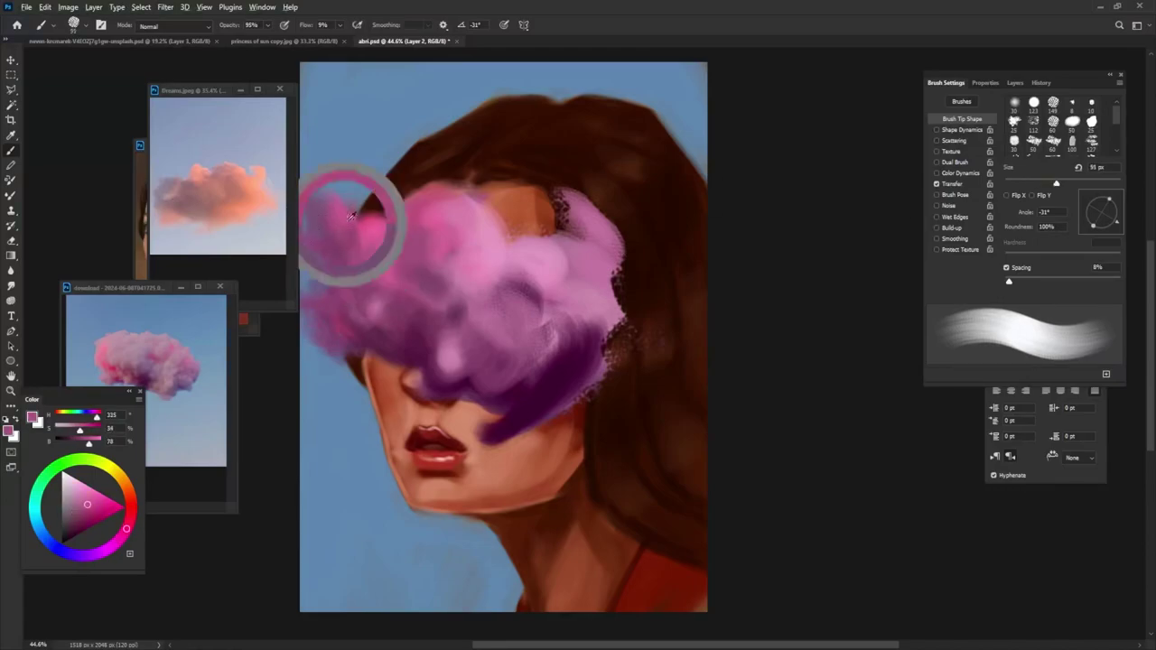
# Paint darker purple into the upper cloud and sample a brighter pink with a smaller brush.
pyautogui.keyDown('alt'); pyautogui.click(431, 263); pyautogui.keyUp('alt')
pyautogui.keyDown('alt'); pyautogui.click(479, 365); pyautogui.keyUp('alt')
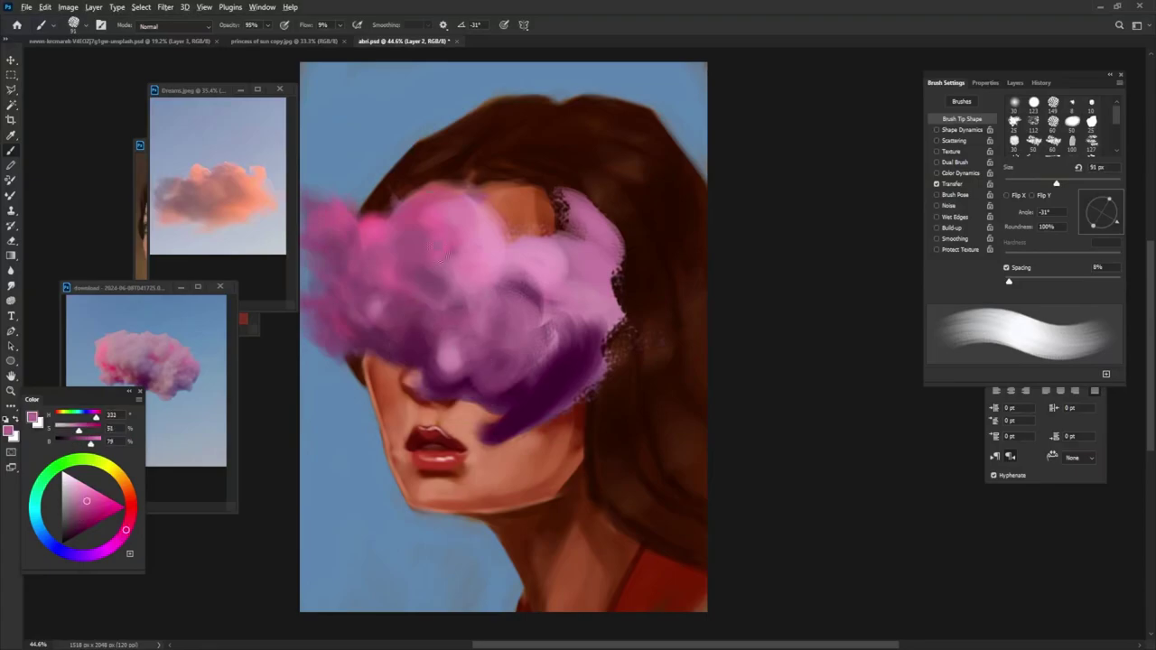
pyautogui.keyDown('alt'); pyautogui.click(406, 337); pyautogui.keyUp('alt')
pyautogui.moveTo(460, 281)
pyautogui.mouseDown()
pyautogui.moveTo(465, 242)
pyautogui.moveTo(456, 269)
pyautogui.mouseUp()
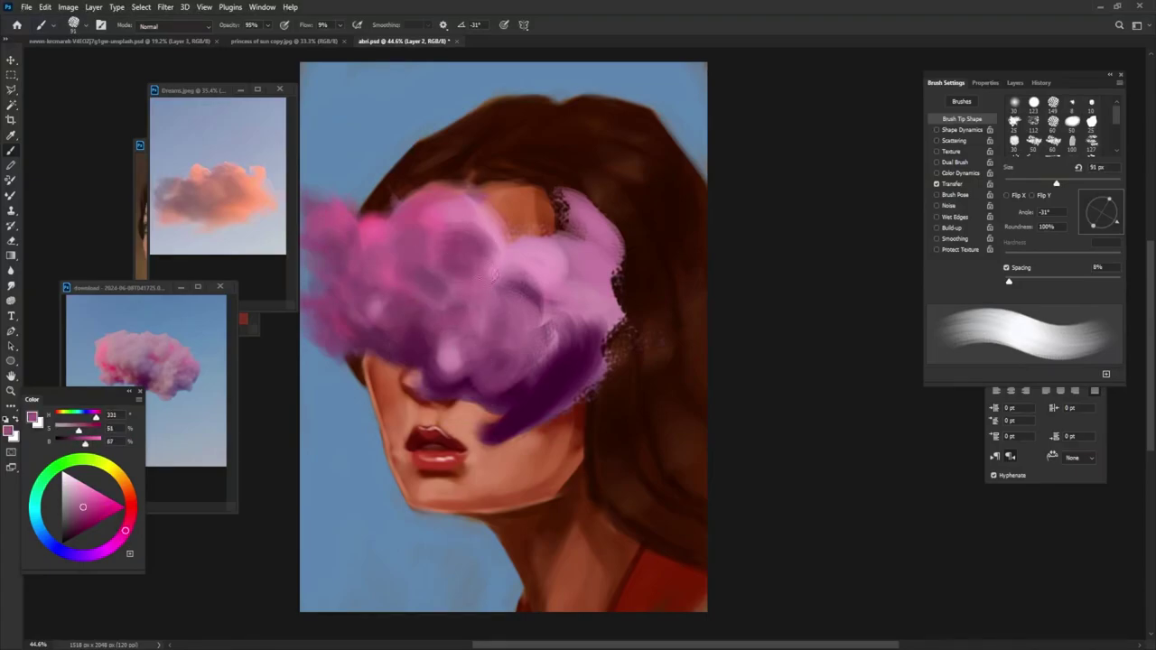
pyautogui.keyDown('alt'); pyautogui.click(462, 306); pyautogui.keyUp('alt')
pyautogui.moveTo(461, 309); pyautogui.dragTo(418, 346)
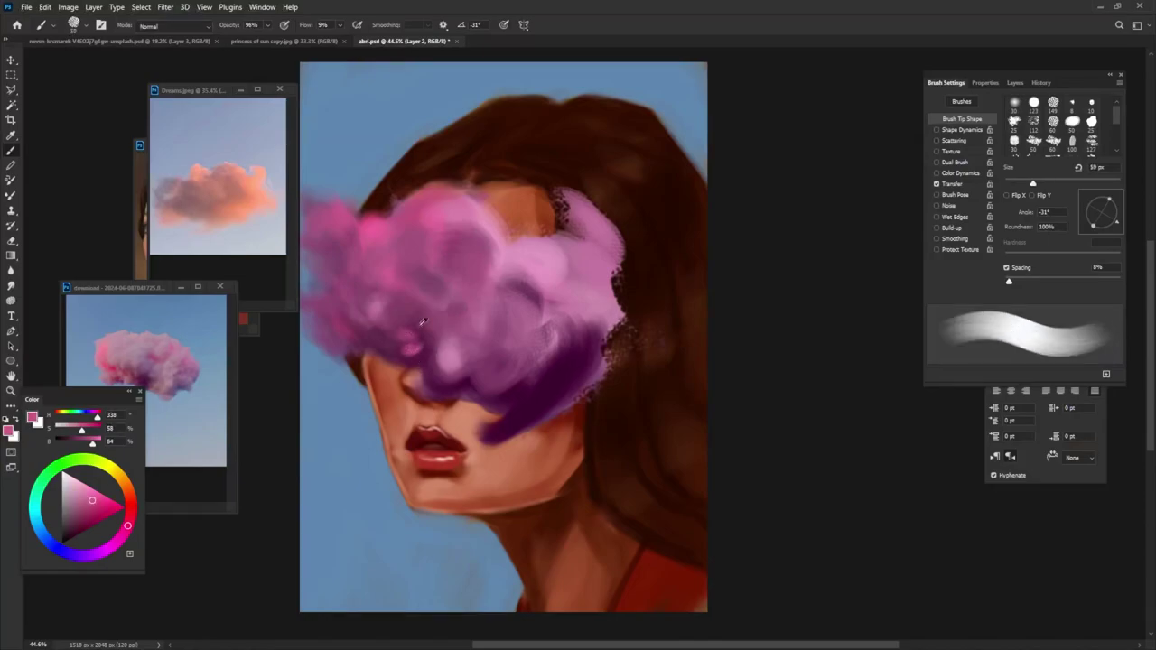
# Cover a bright pink spot with muted purple and run near-black purple along the cloud's base near the face.
pyautogui.keyDown('alt'); pyautogui.click(404, 350); pyautogui.keyUp('alt')
pyautogui.click(107, 498)
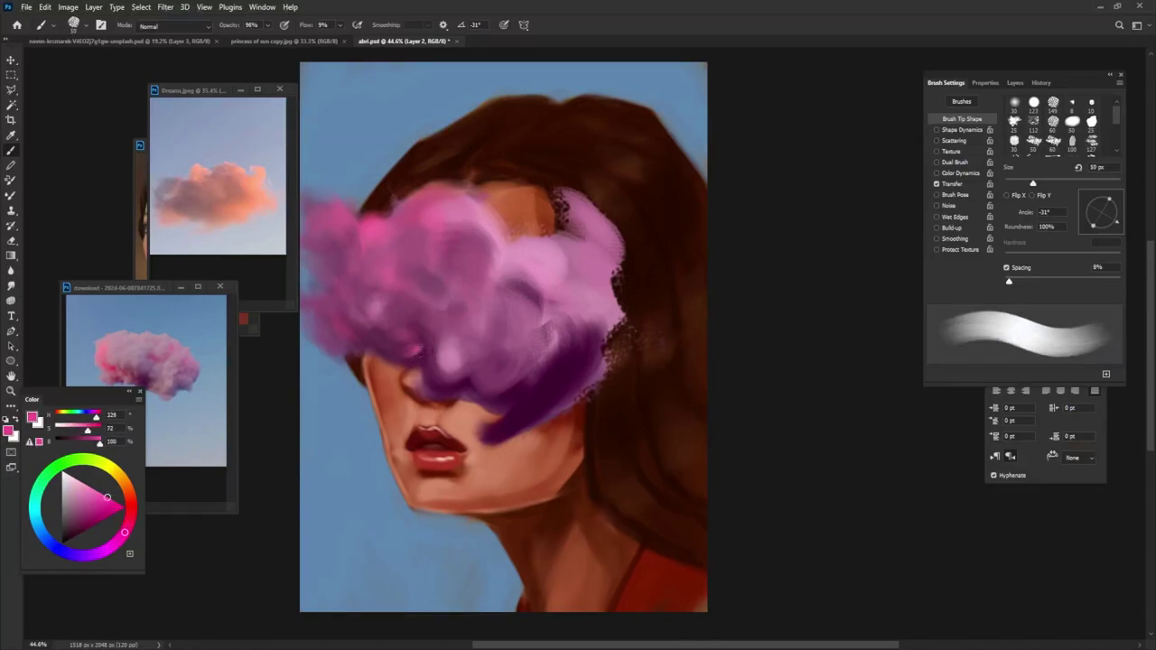
pyautogui.keyDown('alt'); pyautogui.click(418, 336); pyautogui.keyUp('alt')
pyautogui.moveTo(417, 348); pyautogui.dragTo(398, 354)
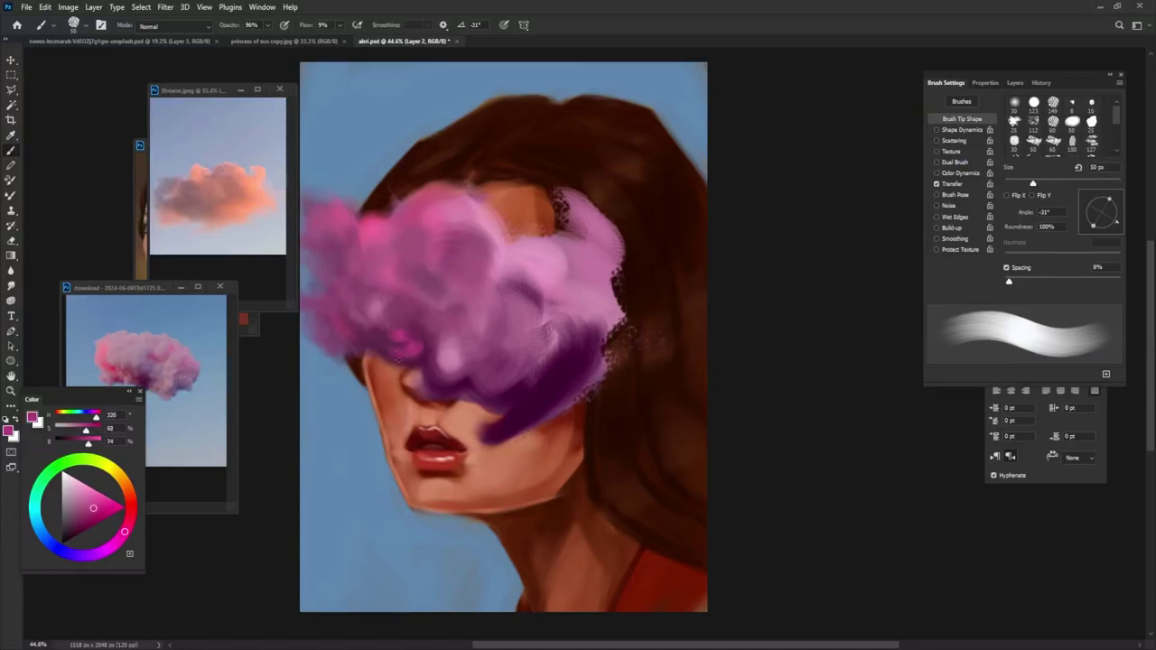
pyautogui.keyDown('alt'); pyautogui.click(419, 347); pyautogui.keyUp('alt')
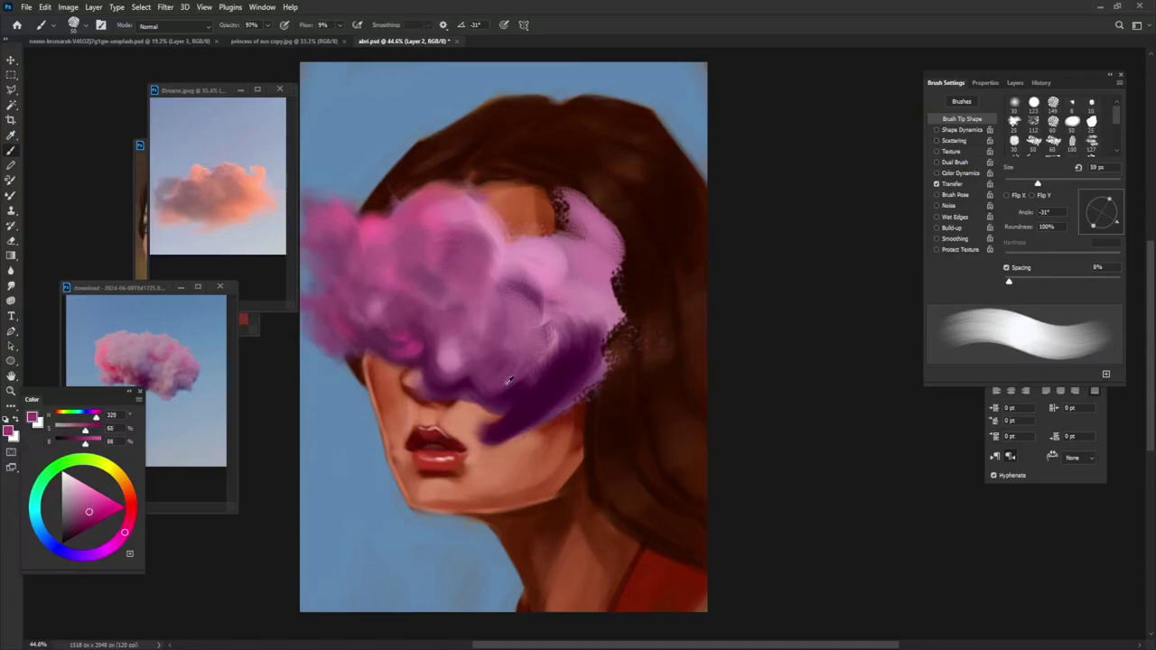
pyautogui.keyDown('alt'); pyautogui.click(509, 381); pyautogui.keyUp('alt')
pyautogui.click(68, 539)
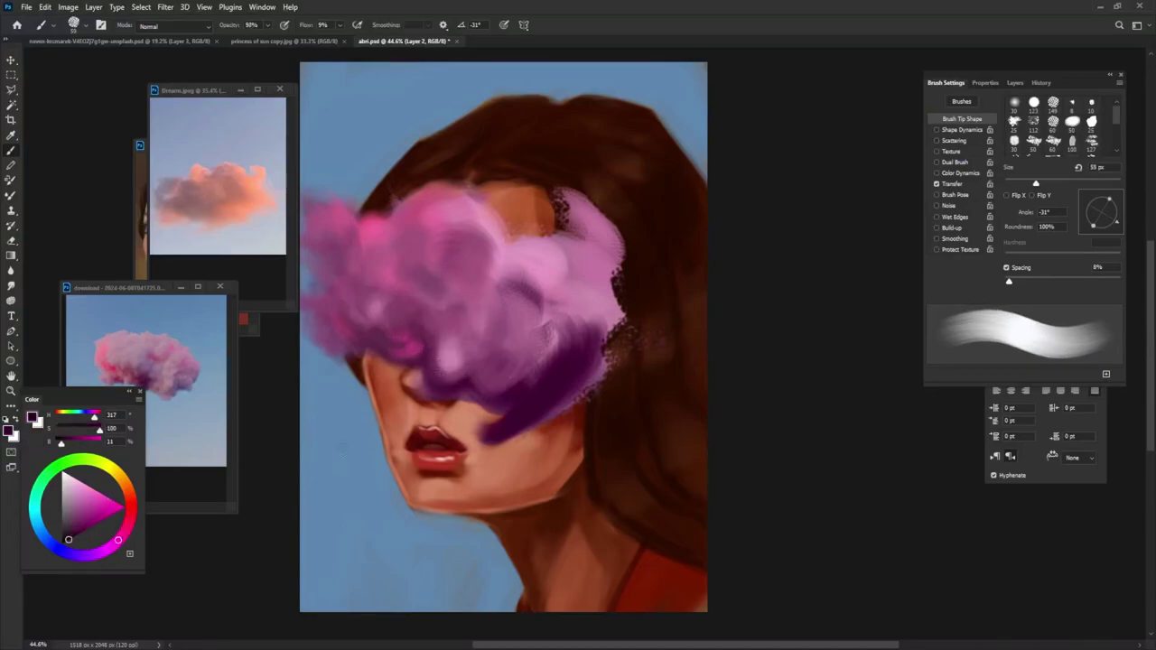
pyautogui.moveTo(423, 359)
pyautogui.mouseDown()
pyautogui.moveTo(461, 388)
pyautogui.moveTo(451, 347)
pyautogui.mouseUp()
pyautogui.keyDown('alt'); pyautogui.click(447, 366); pyautogui.keyUp('alt')
# With a 100 px brush, paint light pink across the upper, lower-left and right cloud.
pyautogui.keyDown('alt'); pyautogui.click(510, 289); pyautogui.keyUp('alt')
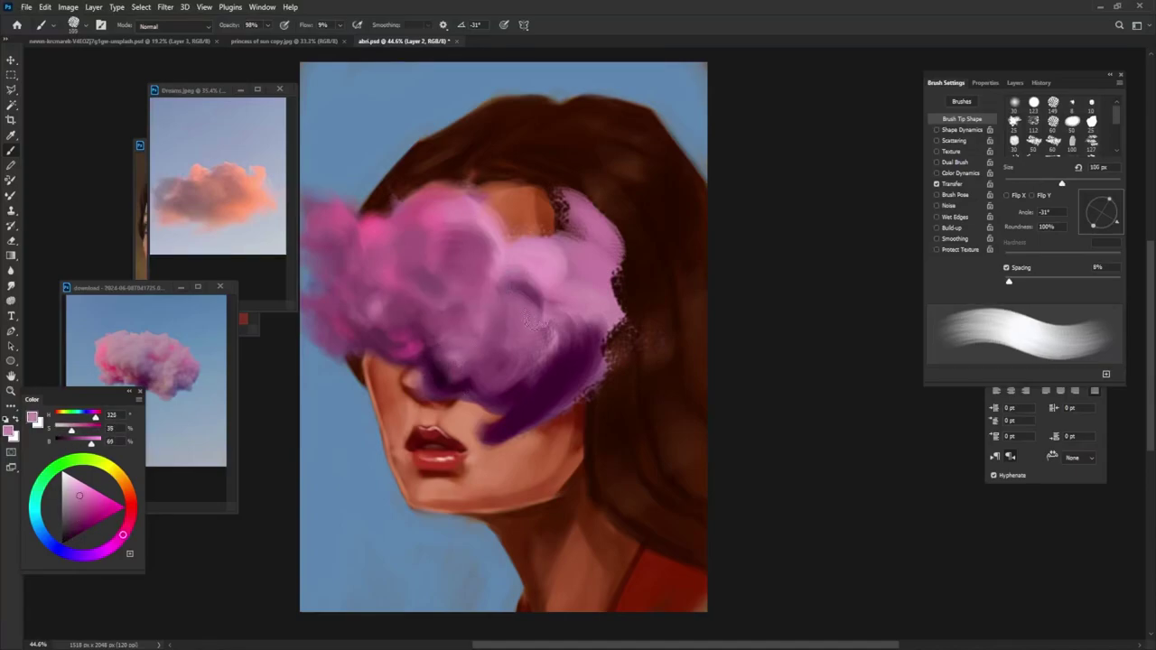
pyautogui.moveTo(501, 312)
pyautogui.mouseDown()
pyautogui.moveTo(533, 284)
pyautogui.moveTo(445, 233)
pyautogui.mouseUp()
pyautogui.keyDown('alt'); pyautogui.click(517, 285); pyautogui.keyUp('alt')
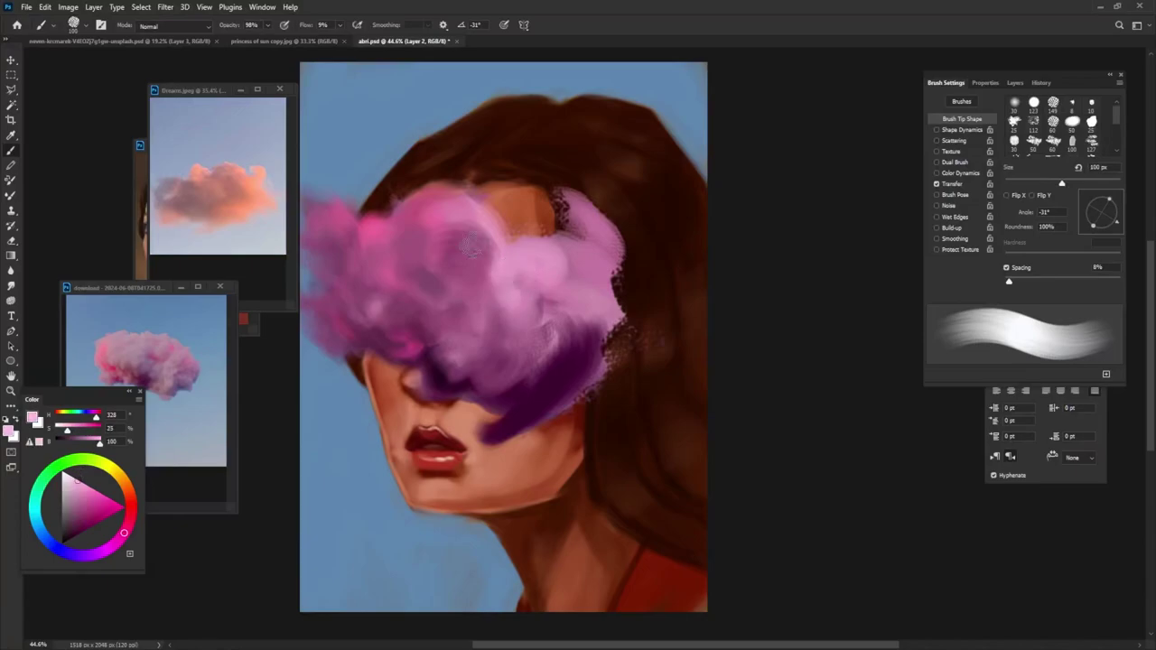
pyautogui.moveTo(432, 325); pyautogui.dragTo(393, 298)
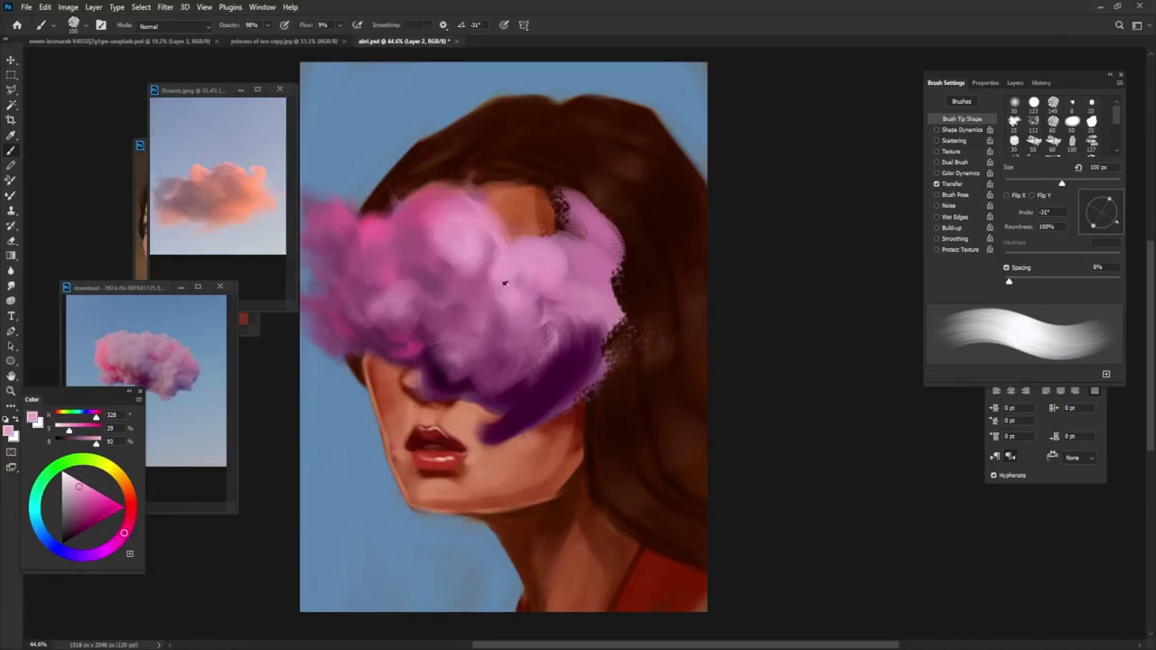
pyautogui.moveTo(560, 271)
pyautogui.mouseDown()
pyautogui.moveTo(464, 358)
pyautogui.moveTo(542, 383)
pyautogui.mouseUp()
# Paint lighter purple over the lower-right cloud and soften its right edge with pale pink.
pyautogui.keyDown('alt'); pyautogui.click(464, 358); pyautogui.keyUp('alt')
pyautogui.keyDown('alt'); pyautogui.click(523, 346); pyautogui.keyUp('alt')
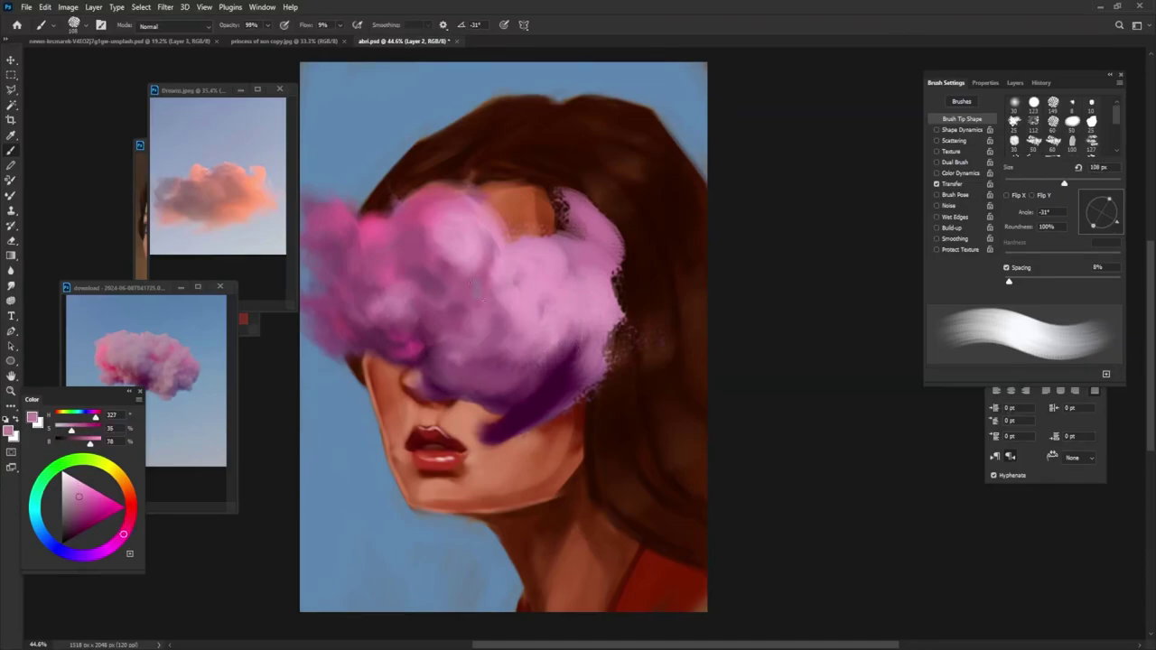
pyautogui.moveTo(469, 316)
pyautogui.mouseDown()
pyautogui.moveTo(550, 359)
pyautogui.moveTo(515, 406)
pyautogui.mouseUp()
pyautogui.moveTo(578, 370)
pyautogui.mouseDown()
pyautogui.moveTo(604, 325)
pyautogui.moveTo(643, 357)
pyautogui.moveTo(596, 397)
pyautogui.mouseUp()
pyautogui.keyDown('alt'); pyautogui.click(598, 299); pyautogui.keyUp('alt')
pyautogui.keyDown('alt'); pyautogui.click(540, 287); pyautogui.keyUp('alt')
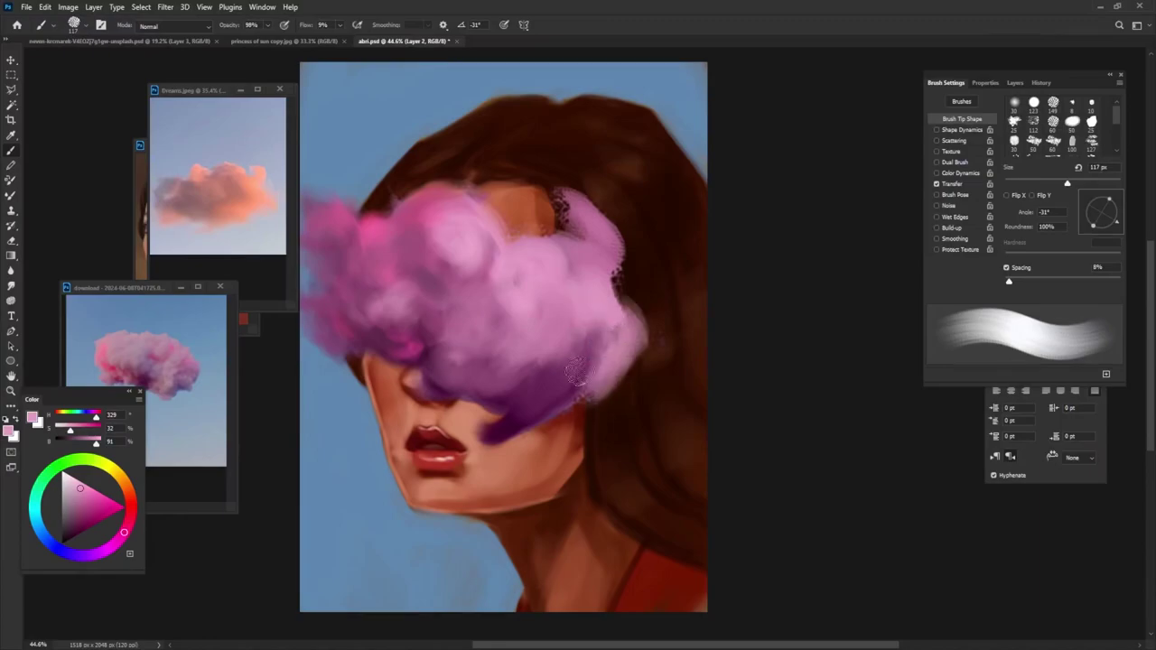
pyautogui.moveTo(632, 312)
pyautogui.mouseDown()
pyautogui.moveTo(623, 383)
pyautogui.moveTo(637, 402)
pyautogui.mouseUp()
pyautogui.keyDown('alt'); pyautogui.click(609, 379); pyautogui.keyUp('alt')
pyautogui.moveTo(605, 357); pyautogui.dragTo(645, 398)
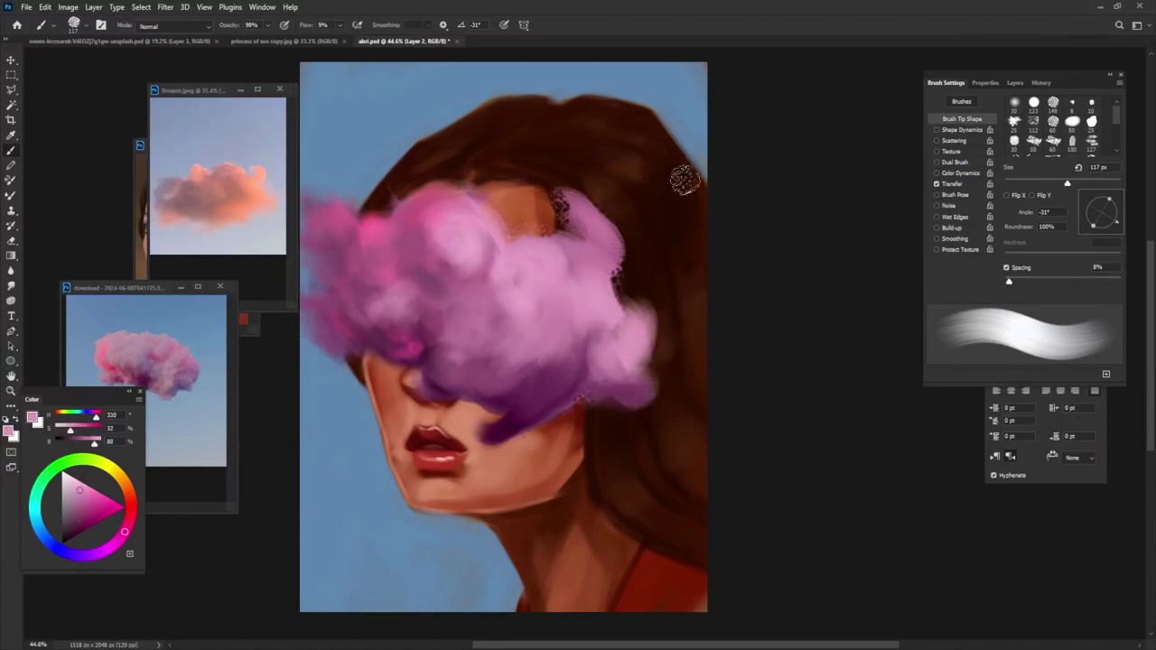
# Set the Eraser to 19% flow with pen-pressure flow jitter and soften the cloud's right edge.
pyautogui.press('e')
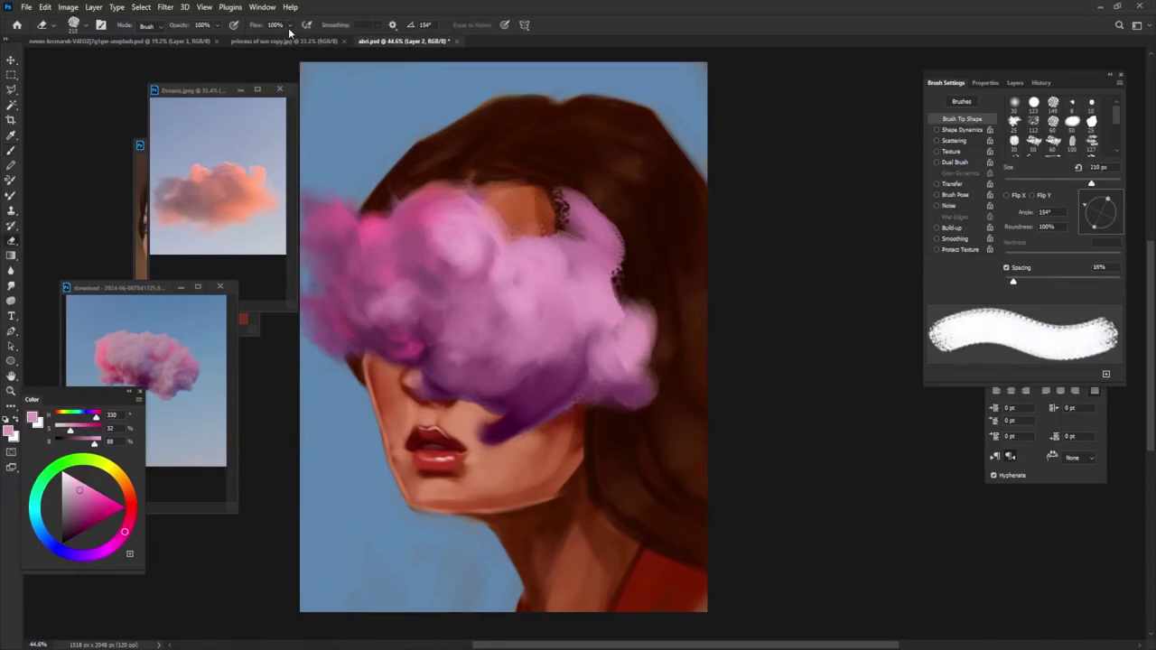
pyautogui.click(971, 183)
pyautogui.click(1064, 179)
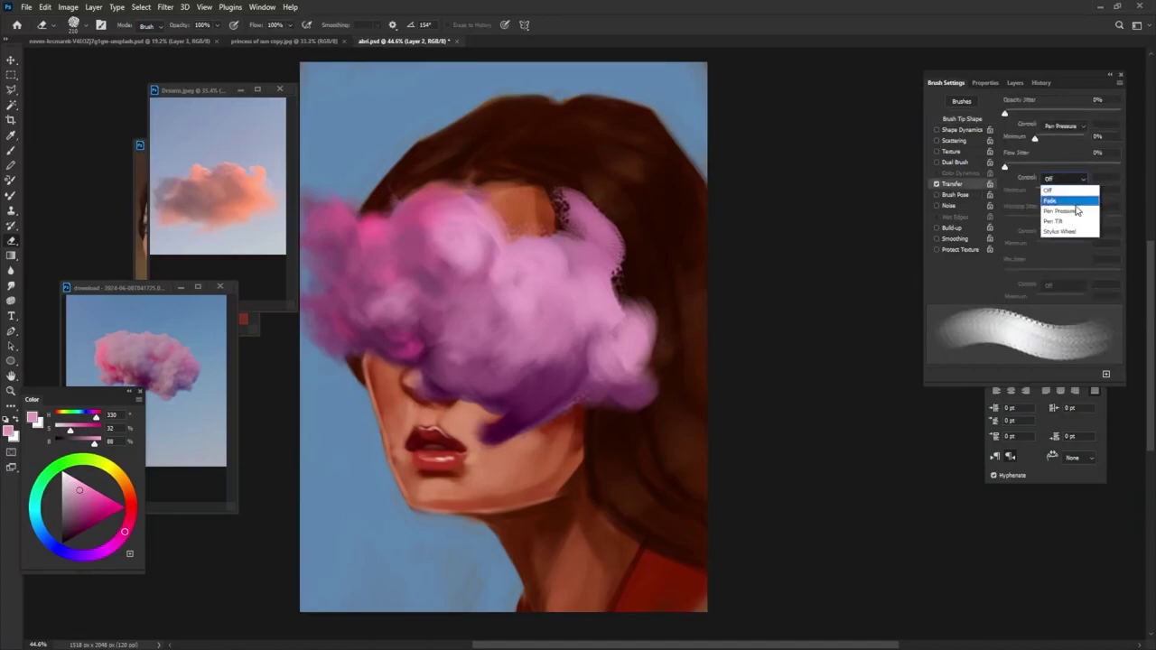
pyautogui.click(1061, 207)
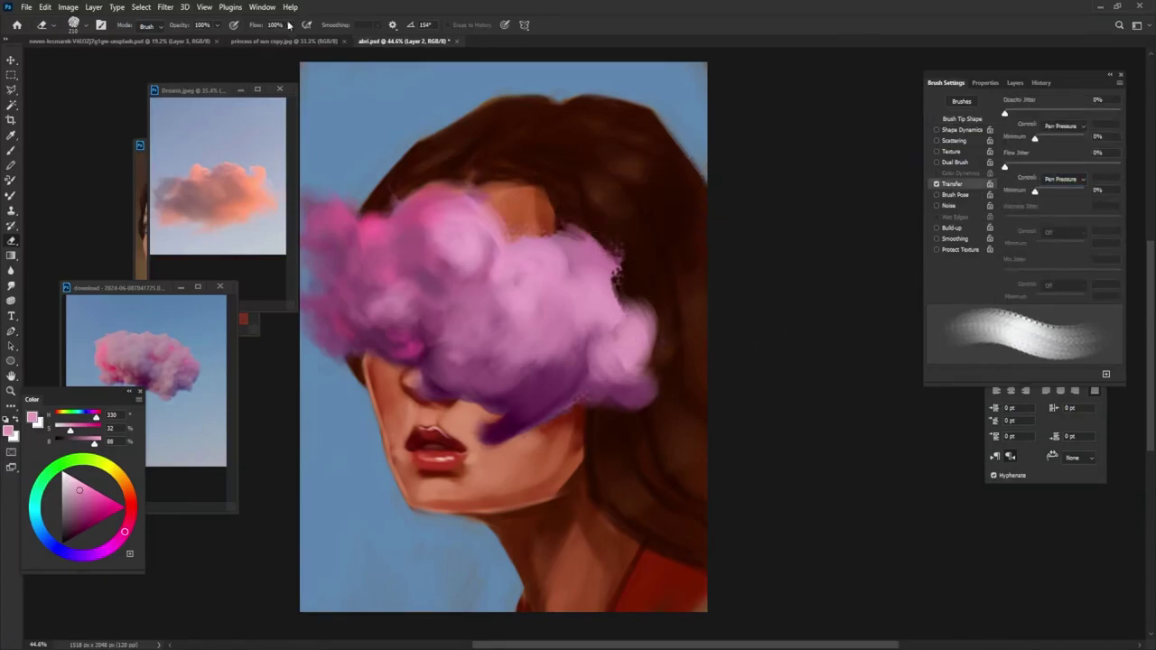
pyautogui.moveTo(284, 25); pyautogui.dragTo(241, 41)
pyautogui.moveTo(657, 230)
pyautogui.mouseDown()
pyautogui.moveTo(665, 328)
pyautogui.moveTo(588, 232)
pyautogui.moveTo(583, 266)
pyautogui.mouseUp()
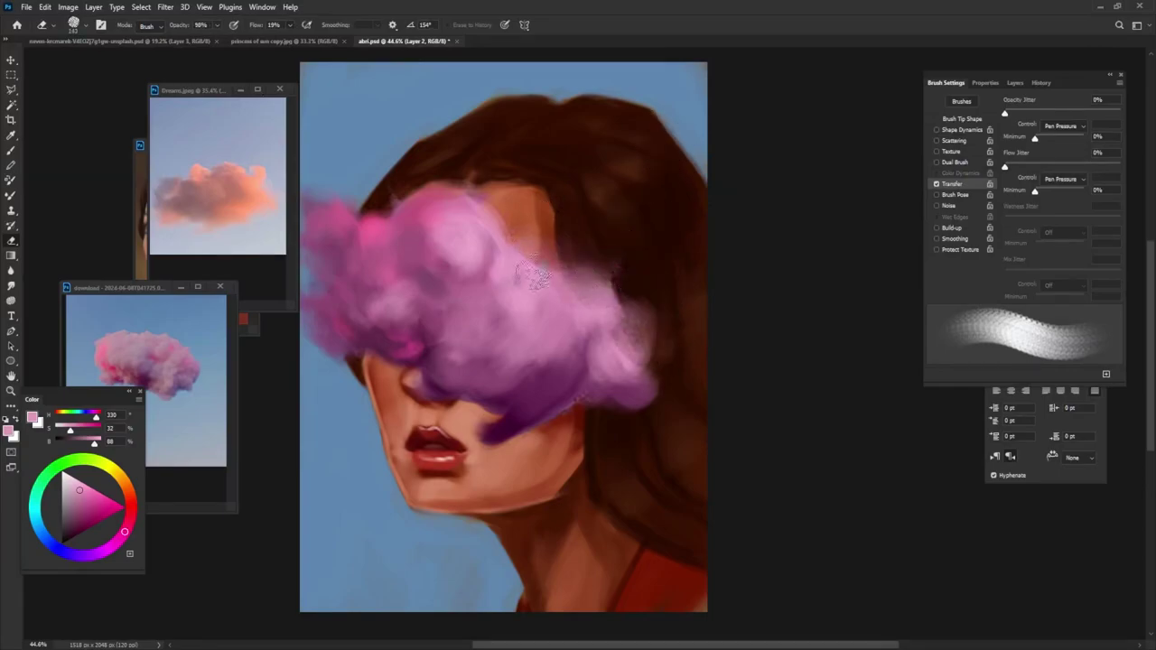
# Back on the Brush, paint pale pink over the upper cloud and sample a darker pink.
pyautogui.press('b')
pyautogui.keyDown('alt'); pyautogui.click(513, 242); pyautogui.keyUp('alt')
pyautogui.moveTo(513, 242); pyautogui.dragTo(508, 277)
pyautogui.keyDown('alt'); pyautogui.click(508, 266); pyautogui.keyUp('alt')
# Deepen the cloud's top with darker pink, lighten its middle, and darken its right side.
pyautogui.moveTo(452, 251); pyautogui.dragTo(460, 227)
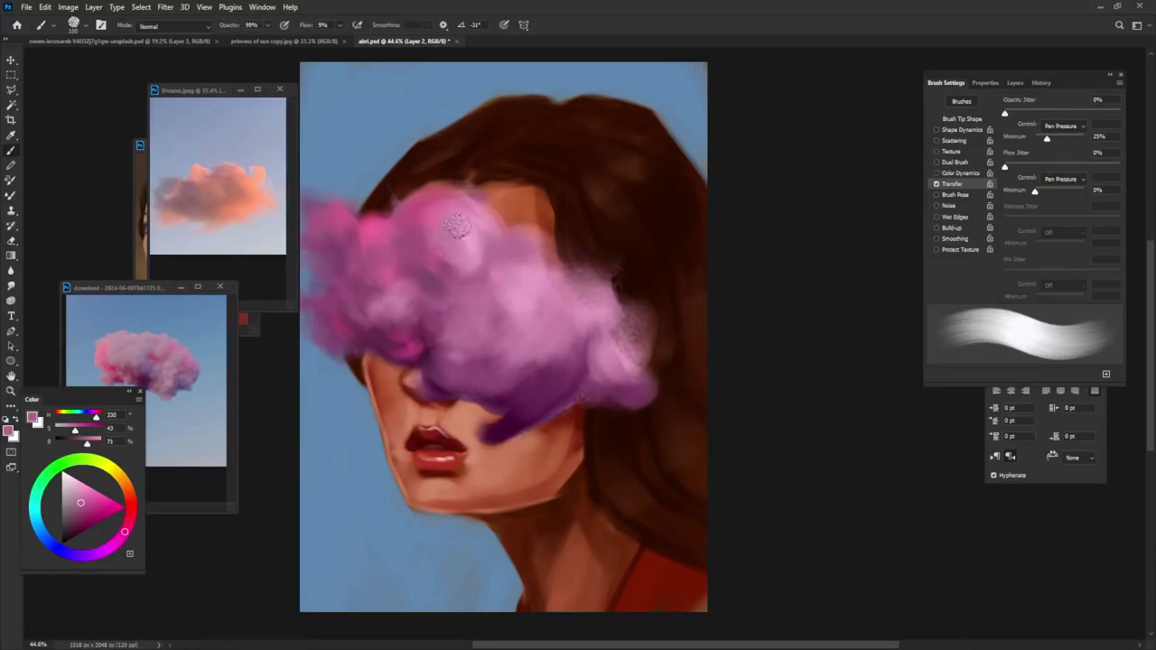
pyautogui.keyDown('alt'); pyautogui.click(465, 236); pyautogui.keyUp('alt')
pyautogui.keyDown('alt'); pyautogui.click(393, 301); pyautogui.keyUp('alt')
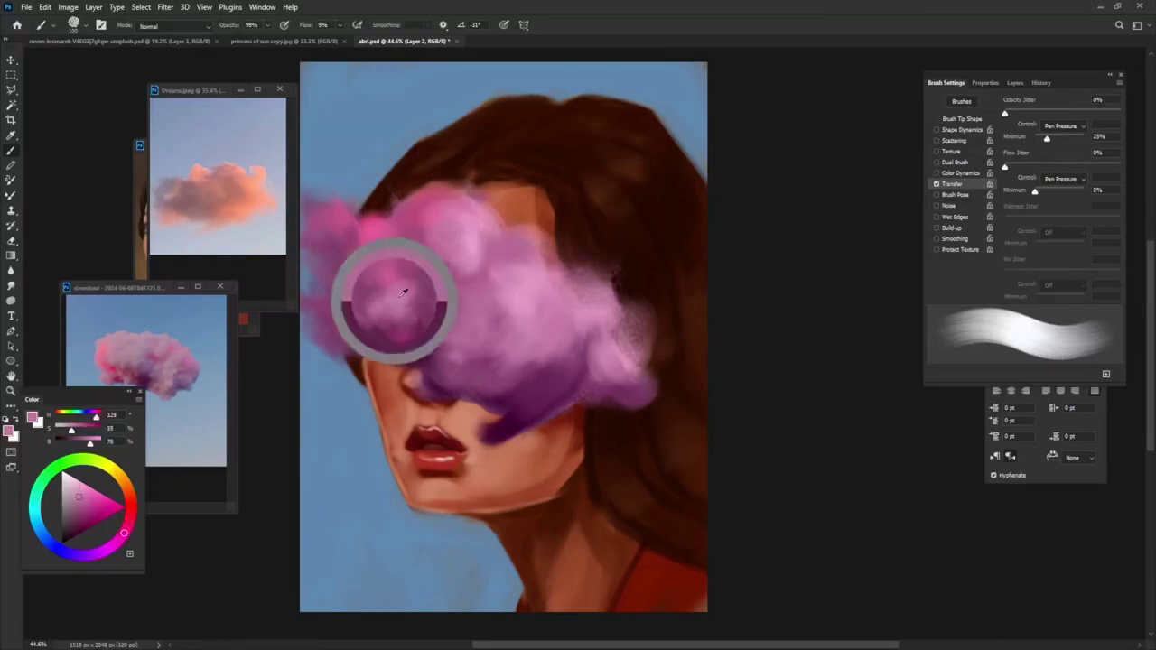
pyautogui.moveTo(402, 302); pyautogui.dragTo(395, 309)
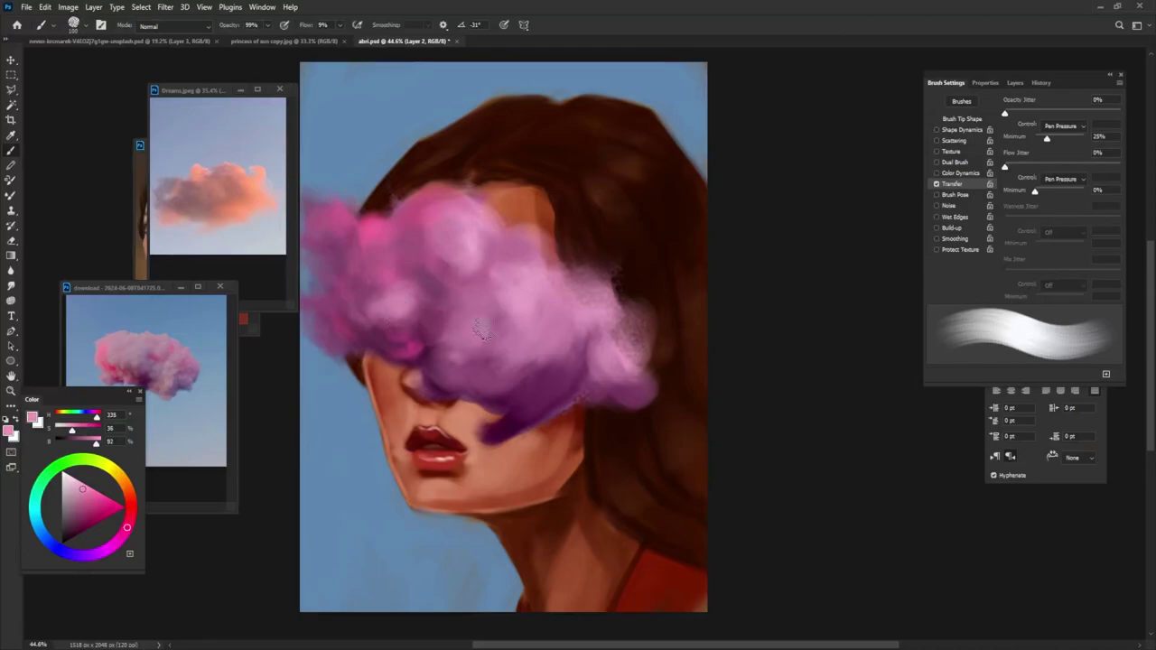
pyautogui.keyDown('alt'); pyautogui.click(439, 296); pyautogui.keyUp('alt')
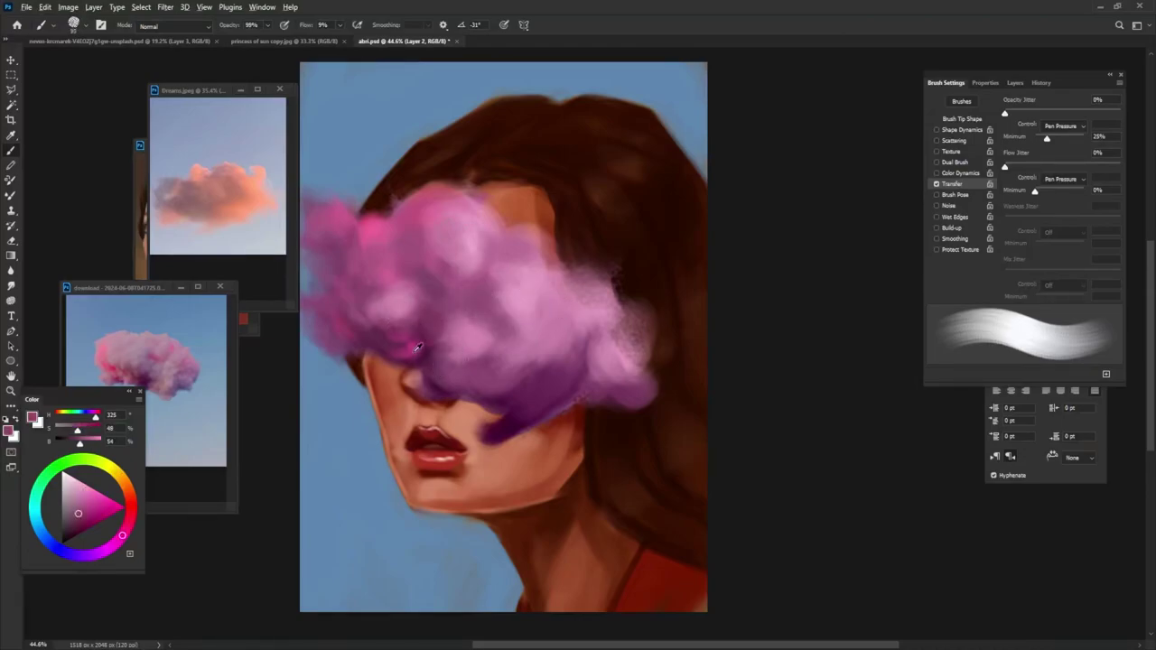
pyautogui.moveTo(492, 307)
pyautogui.mouseDown()
pyautogui.moveTo(533, 289)
pyautogui.moveTo(519, 262)
pyautogui.moveTo(541, 271)
pyautogui.mouseUp()
pyautogui.keyDown('alt'); pyautogui.click(529, 304); pyautogui.keyUp('alt')
pyautogui.moveTo(452, 352); pyautogui.dragTo(456, 343)
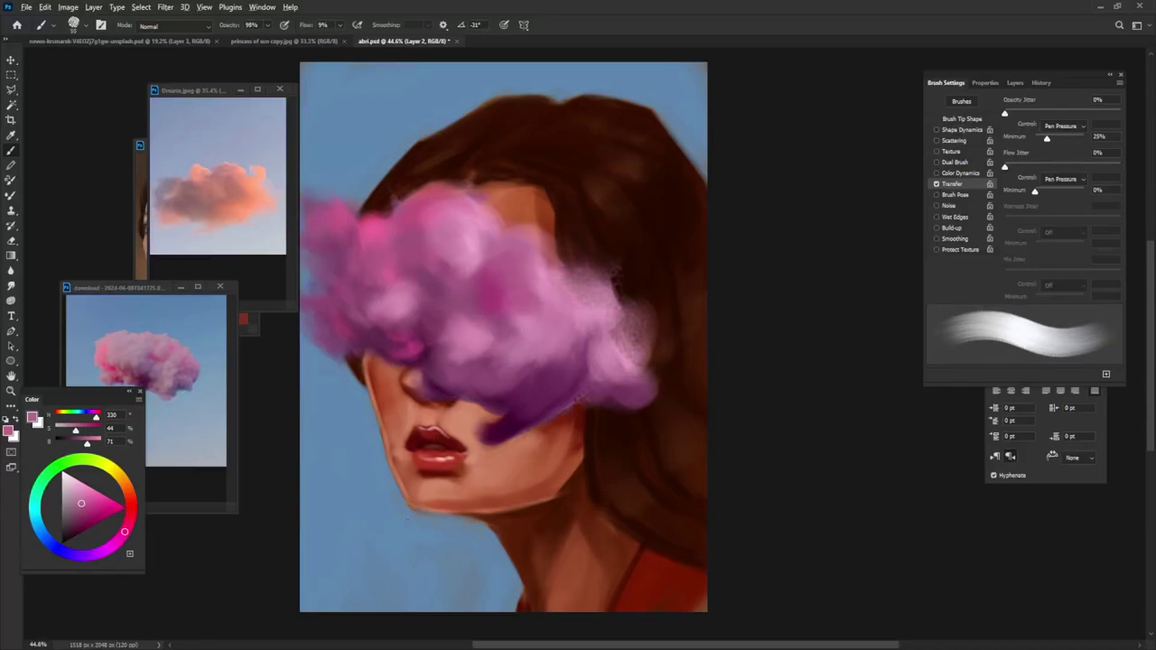
# Erase a patch of cloud over the nose at 100% eraser opacity, then return to the brush.
pyautogui.press('e')
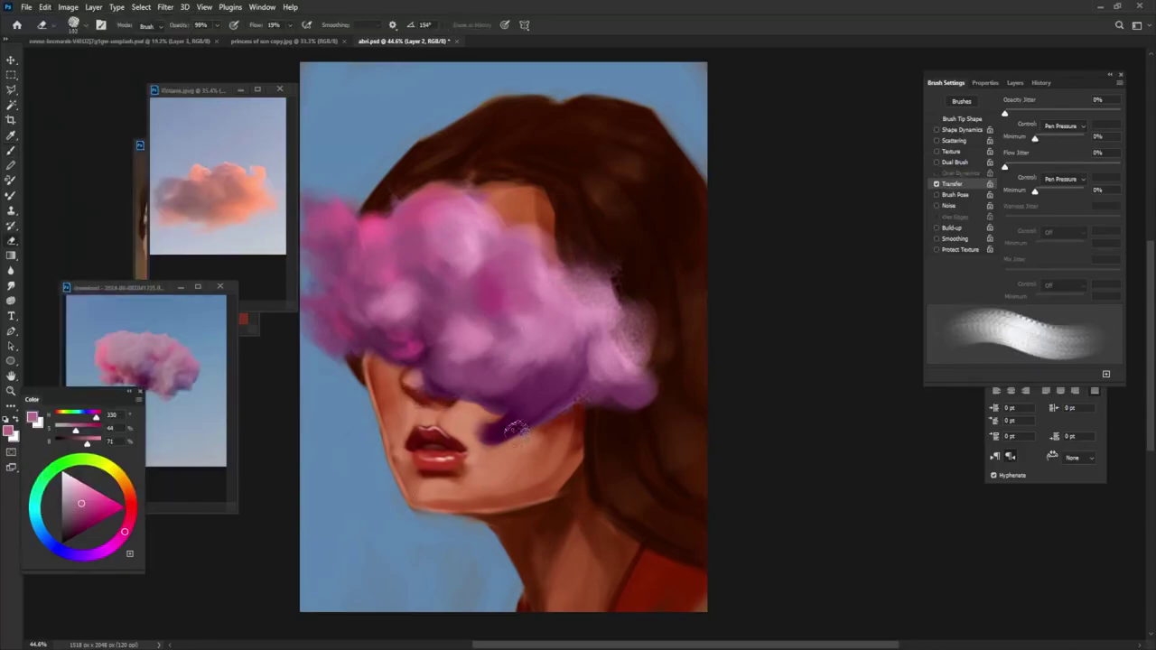
pyautogui.press('0')
pyautogui.moveTo(419, 400); pyautogui.dragTo(422, 379)
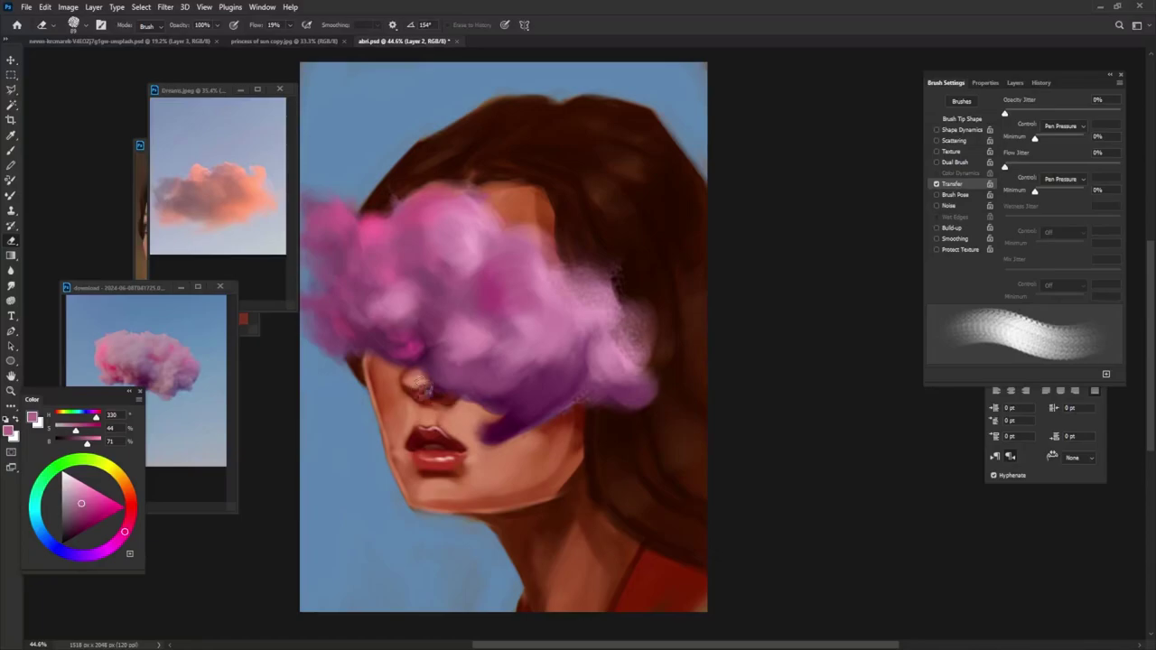
pyautogui.press('b')
pyautogui.rightClick(471, 333)
pyautogui.press('Escape')
pyautogui.keyDown('alt'); pyautogui.click(390, 334); pyautogui.keyUp('alt')
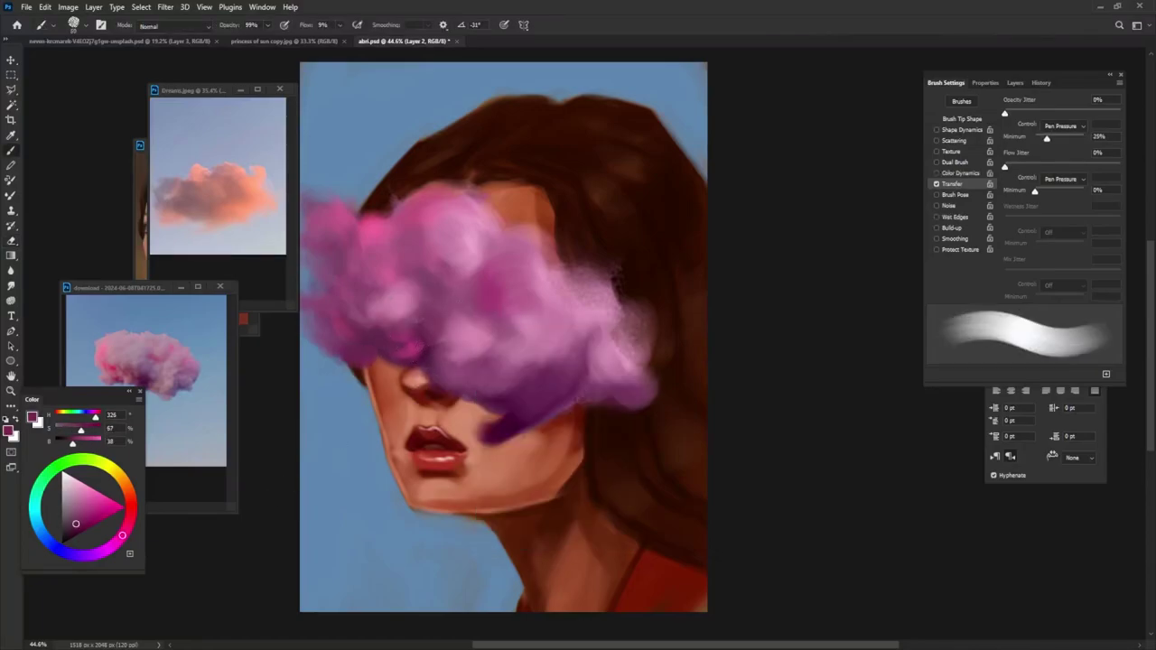
# Dab pink onto the cloud's lower-left edge and sample several lighter and deeper magentas.
pyautogui.keyDown('alt'); pyautogui.click(370, 351); pyautogui.keyUp('alt')
pyautogui.moveTo(372, 352); pyautogui.dragTo(361, 349)
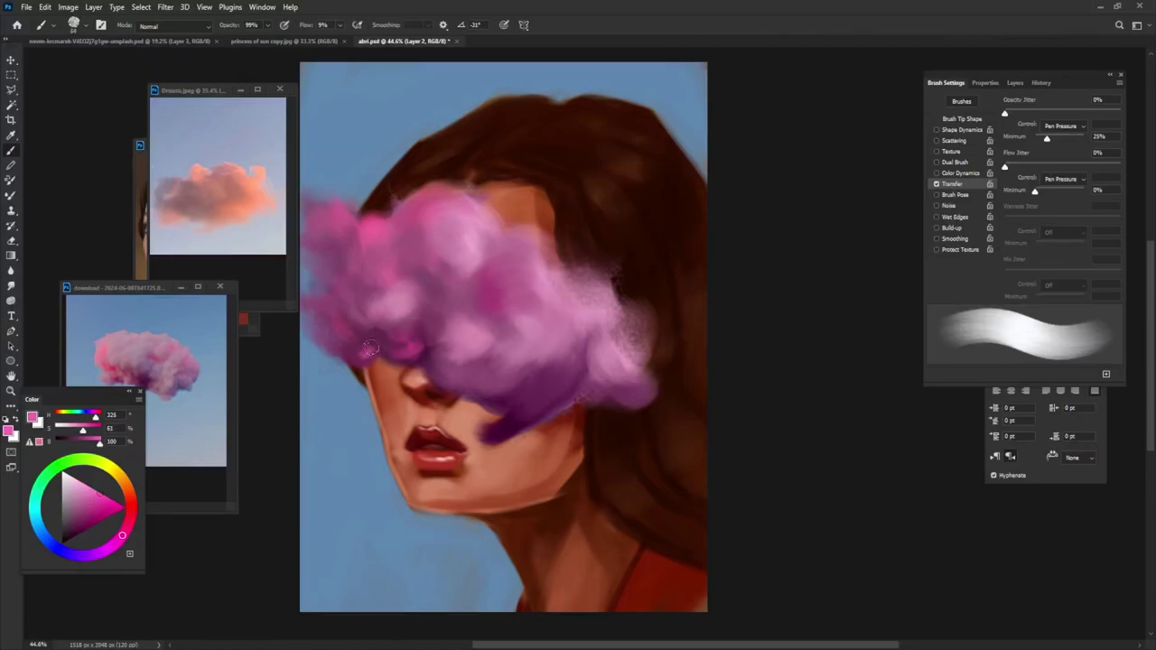
pyautogui.keyDown('alt'); pyautogui.click(369, 342); pyautogui.keyUp('alt')
pyautogui.keyDown('alt'); pyautogui.click(335, 316); pyautogui.keyUp('alt')
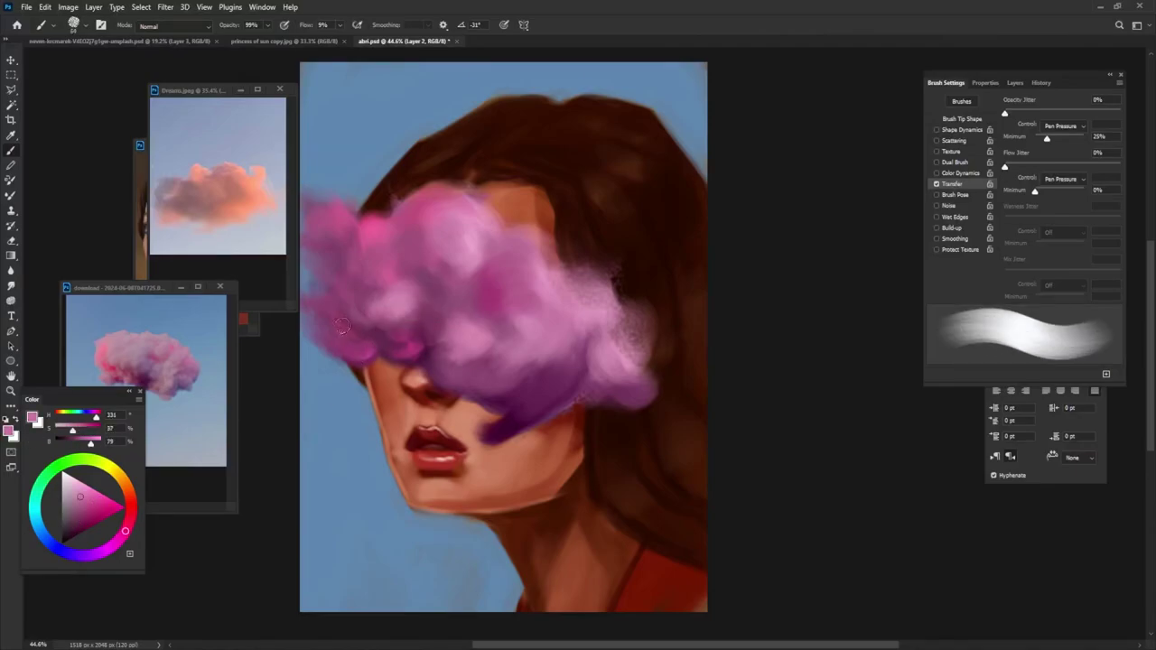
pyautogui.keyDown('alt'); pyautogui.click(536, 343); pyautogui.keyUp('alt')
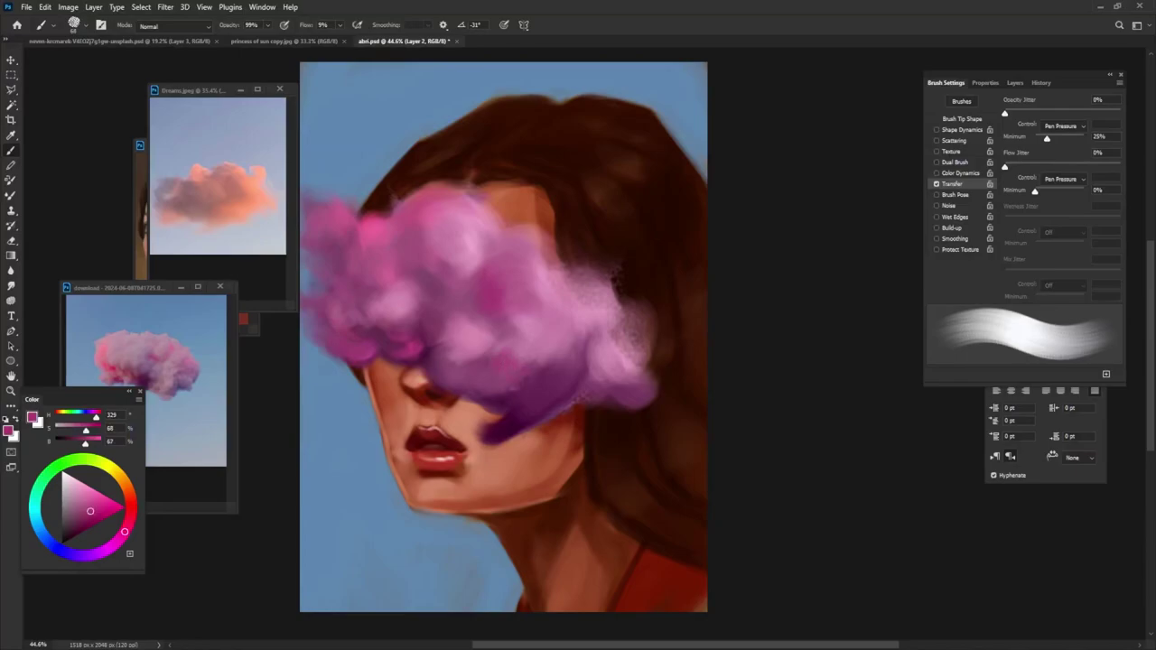
pyautogui.keyDown('alt'); pyautogui.click(485, 374); pyautogui.keyUp('alt')
pyautogui.keyDown('alt'); pyautogui.click(436, 348); pyautogui.keyUp('alt')
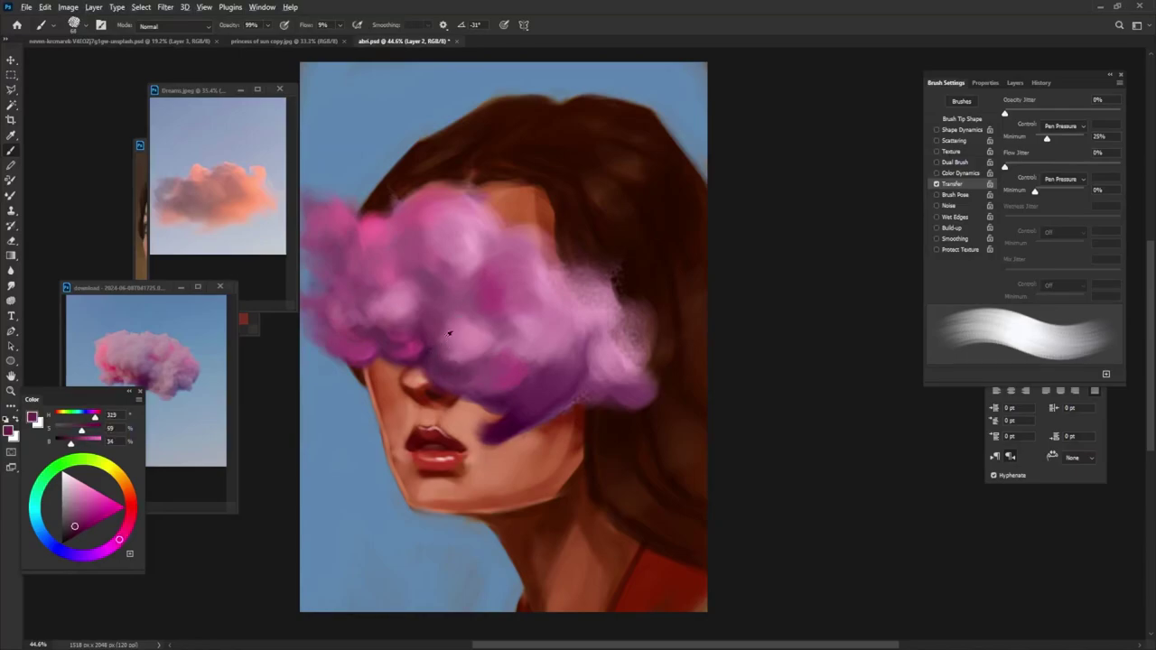
# Dab light pink on the cloud's upper-left and paint paler pink across its centre.
pyautogui.keyDown('alt'); pyautogui.click(444, 312); pyautogui.keyUp('alt')
pyautogui.keyDown('alt'); pyautogui.click(459, 361); pyautogui.keyUp('alt')
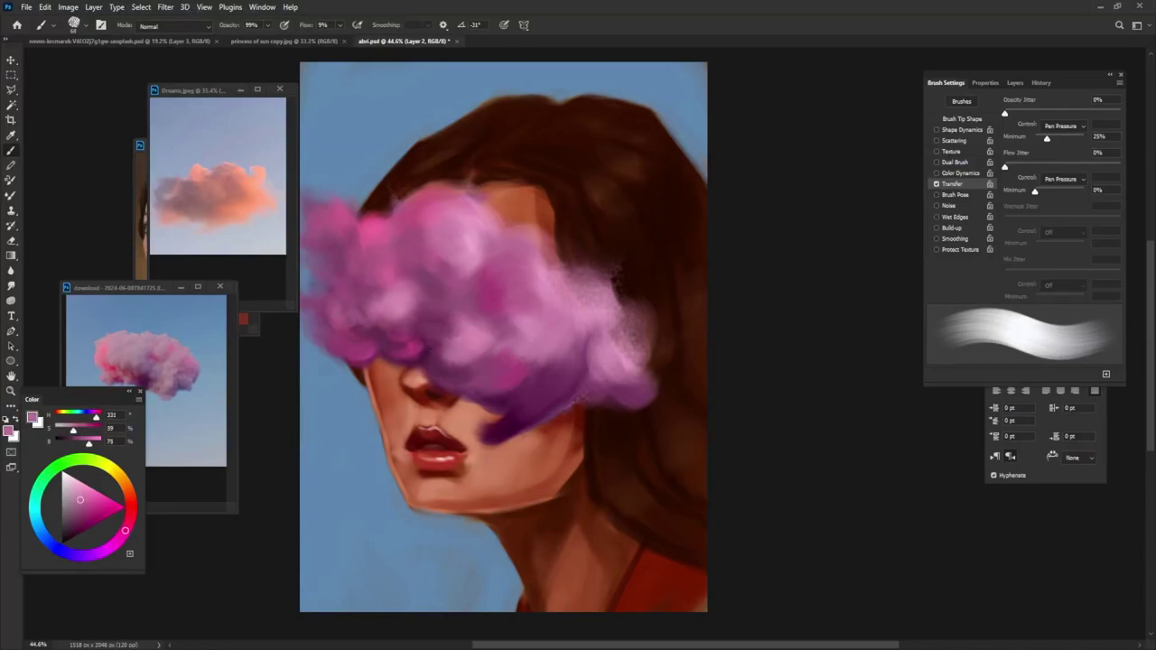
pyautogui.keyDown('alt'); pyautogui.click(496, 393); pyautogui.keyUp('alt')
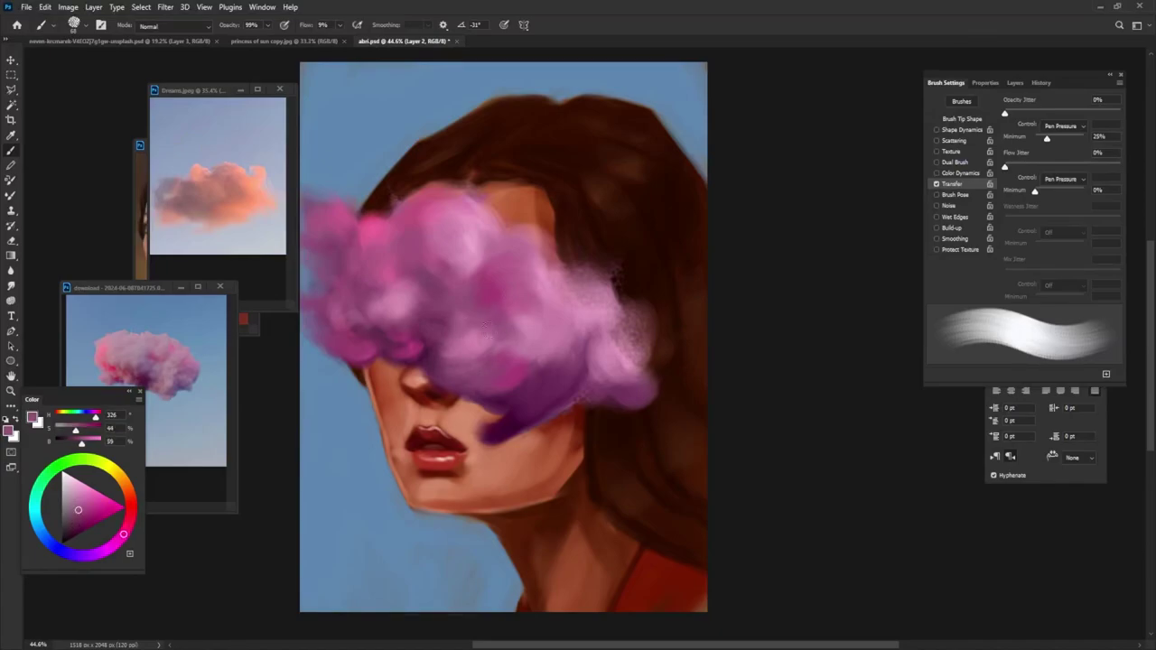
pyautogui.keyDown('alt'); pyautogui.click(467, 306); pyautogui.keyUp('alt')
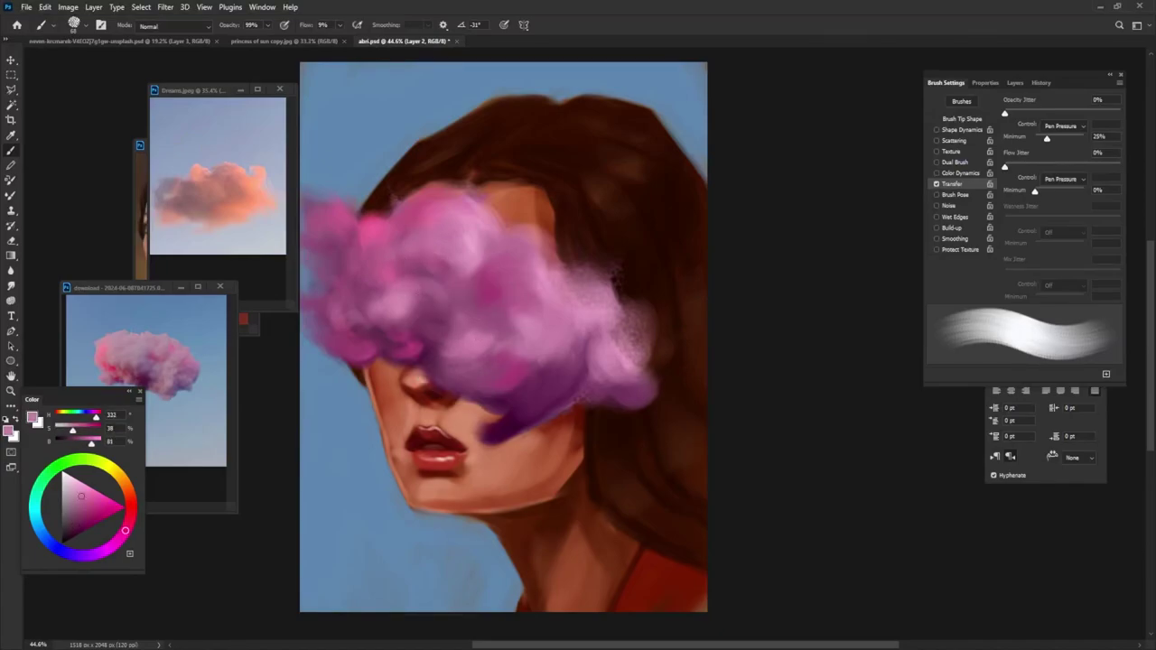
pyautogui.moveTo(397, 265); pyautogui.dragTo(374, 267)
pyautogui.keyDown('alt'); pyautogui.click(542, 266); pyautogui.keyUp('alt')
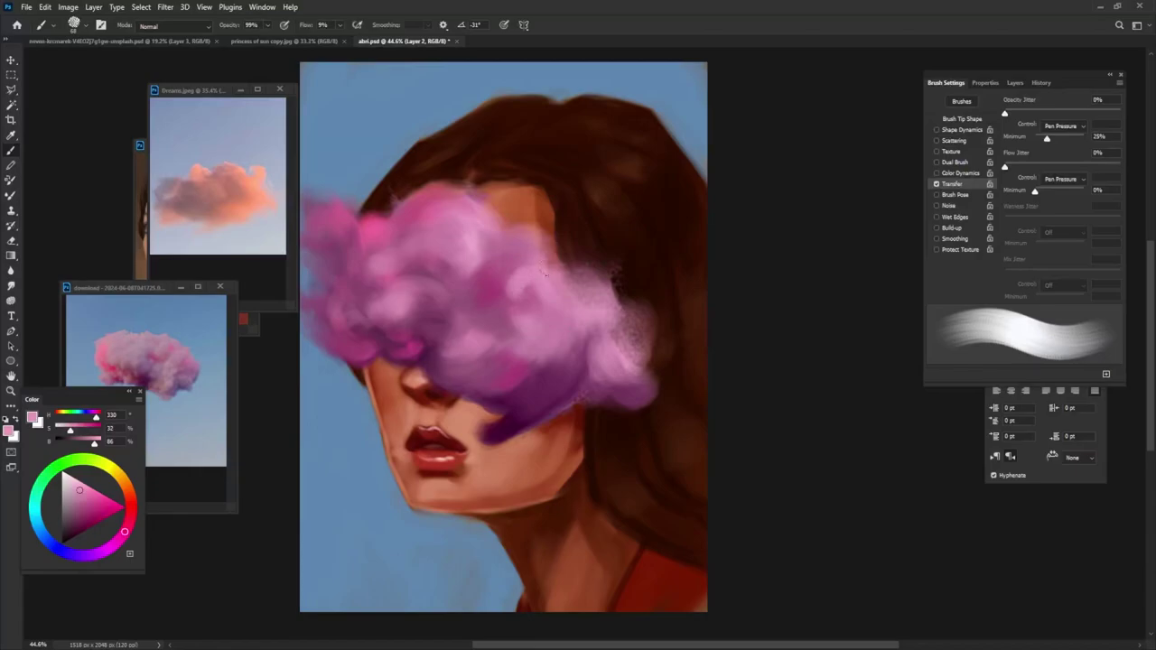
pyautogui.moveTo(519, 281); pyautogui.dragTo(485, 310)
# Extend a pinker shade over the hair at the cloud's upper-left.
pyautogui.keyDown('alt'); pyautogui.click(473, 309); pyautogui.keyUp('alt')
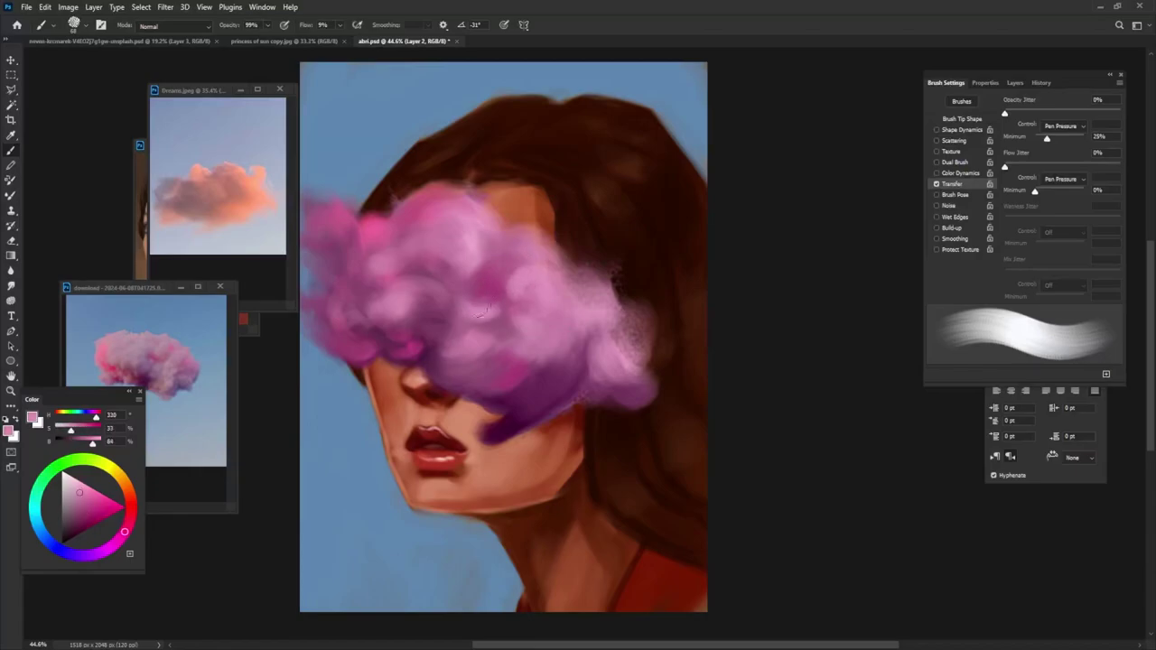
pyautogui.keyDown('alt'); pyautogui.click(474, 275); pyautogui.keyUp('alt')
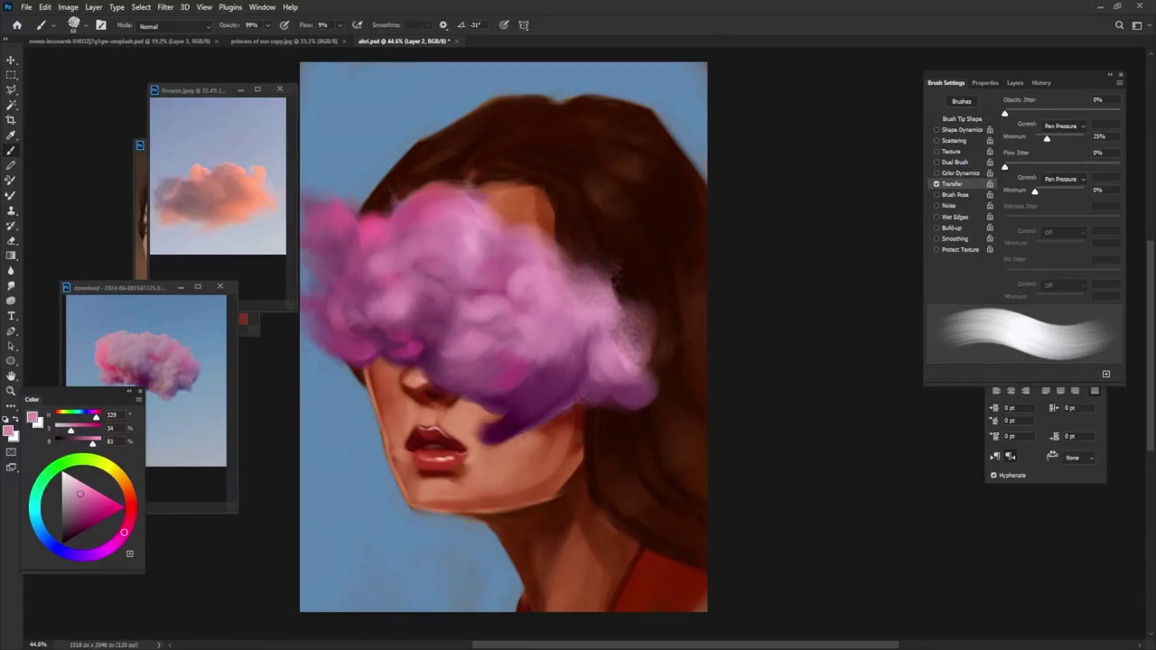
pyautogui.keyDown('alt'); pyautogui.click(370, 256); pyautogui.keyUp('alt')
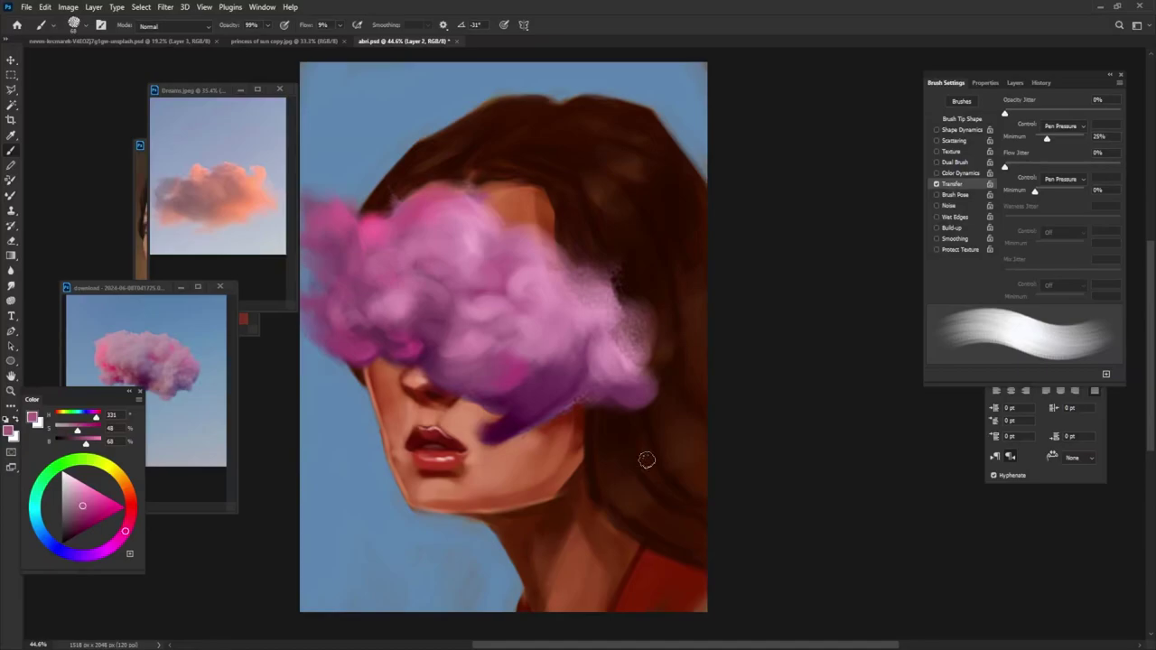
pyautogui.press('e')
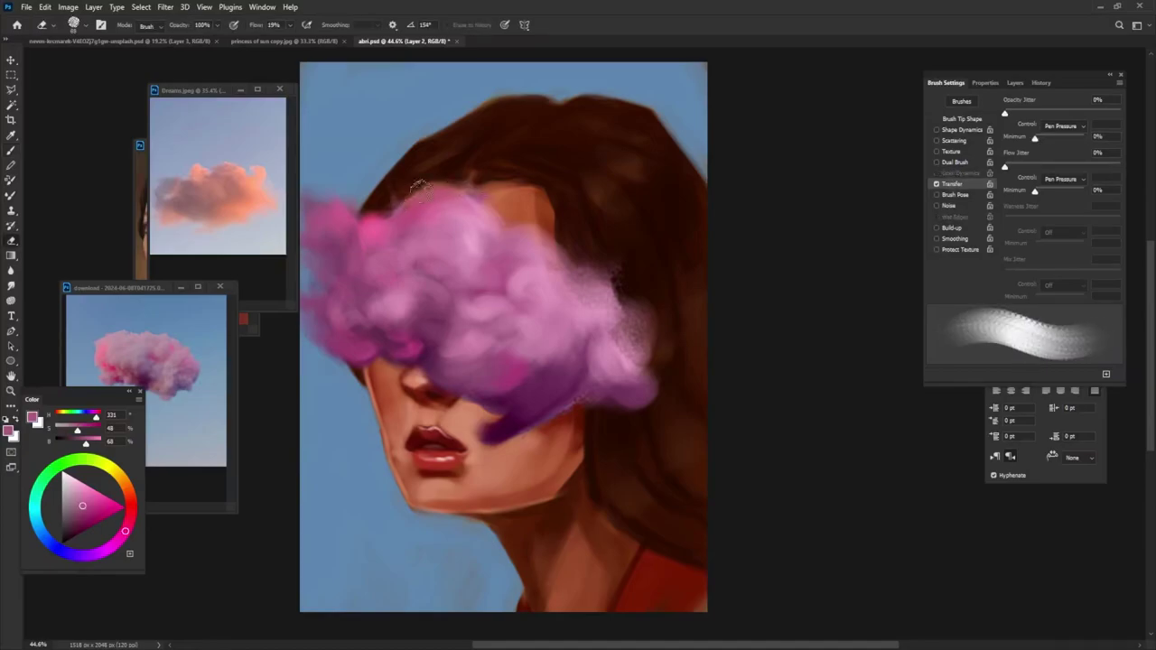
pyautogui.press('b')
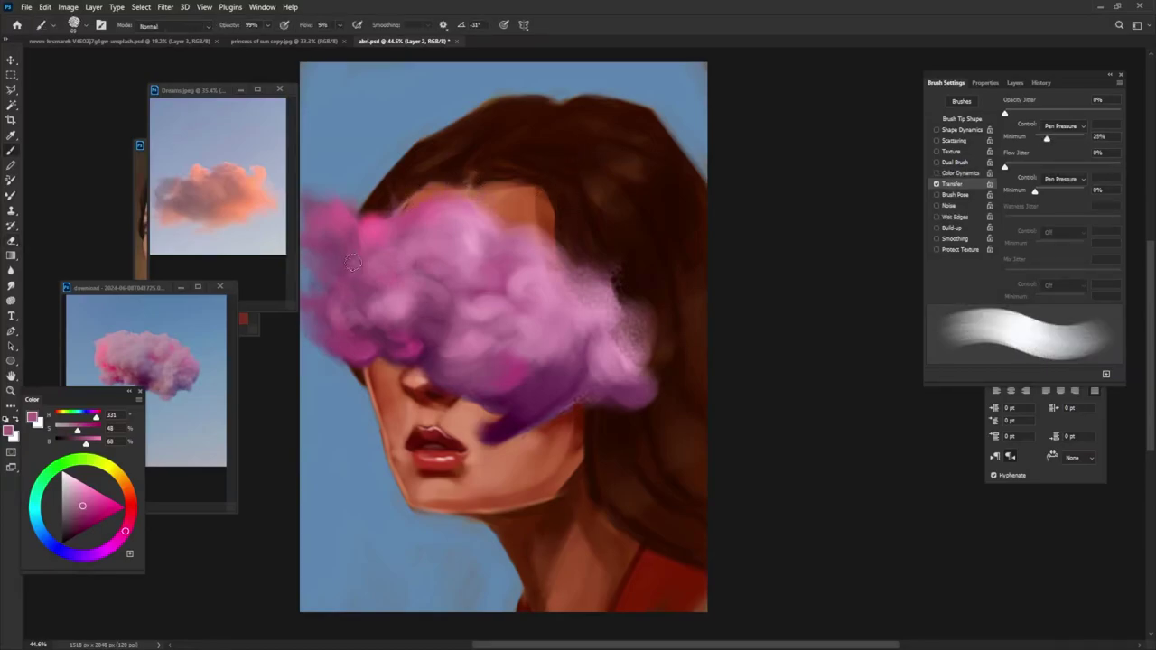
pyautogui.keyDown('alt'); pyautogui.click(366, 231); pyautogui.keyUp('alt')
pyautogui.moveTo(364, 231)
pyautogui.mouseDown()
pyautogui.moveTo(326, 236)
pyautogui.moveTo(326, 260)
pyautogui.mouseUp()
# Dab light pink highlights onto the top of the cloud.
pyautogui.keyDown('alt'); pyautogui.click(323, 259); pyautogui.keyUp('alt')
pyautogui.keyDown('alt'); pyautogui.click(390, 298); pyautogui.keyUp('alt')
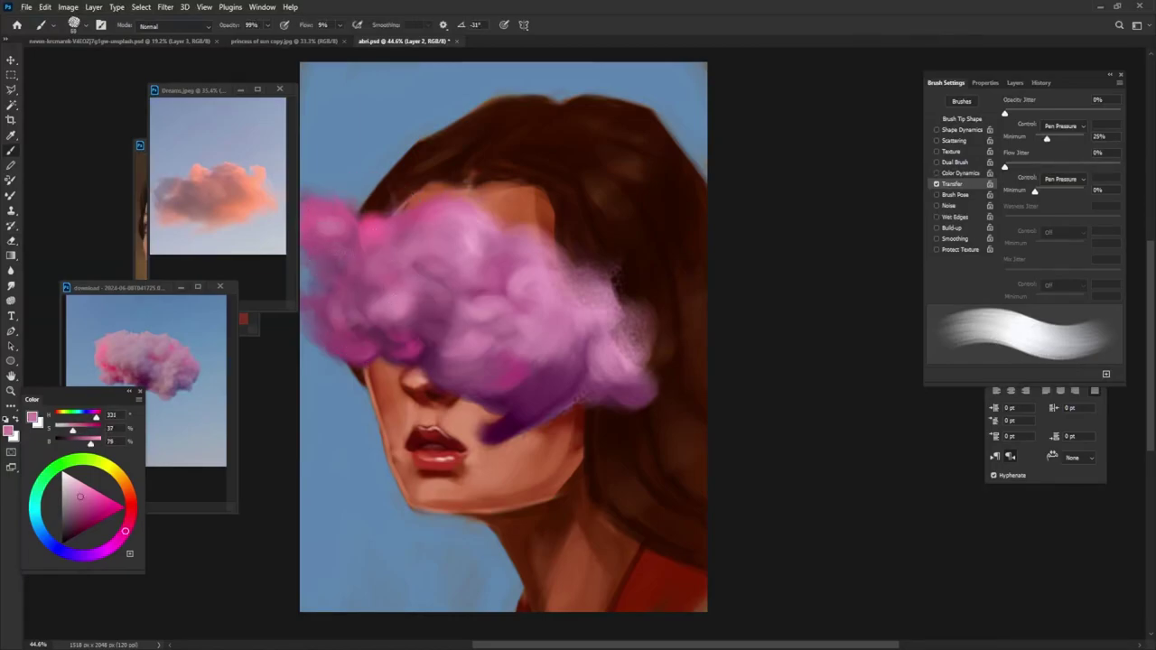
pyautogui.keyDown('alt'); pyautogui.click(343, 250); pyautogui.keyUp('alt')
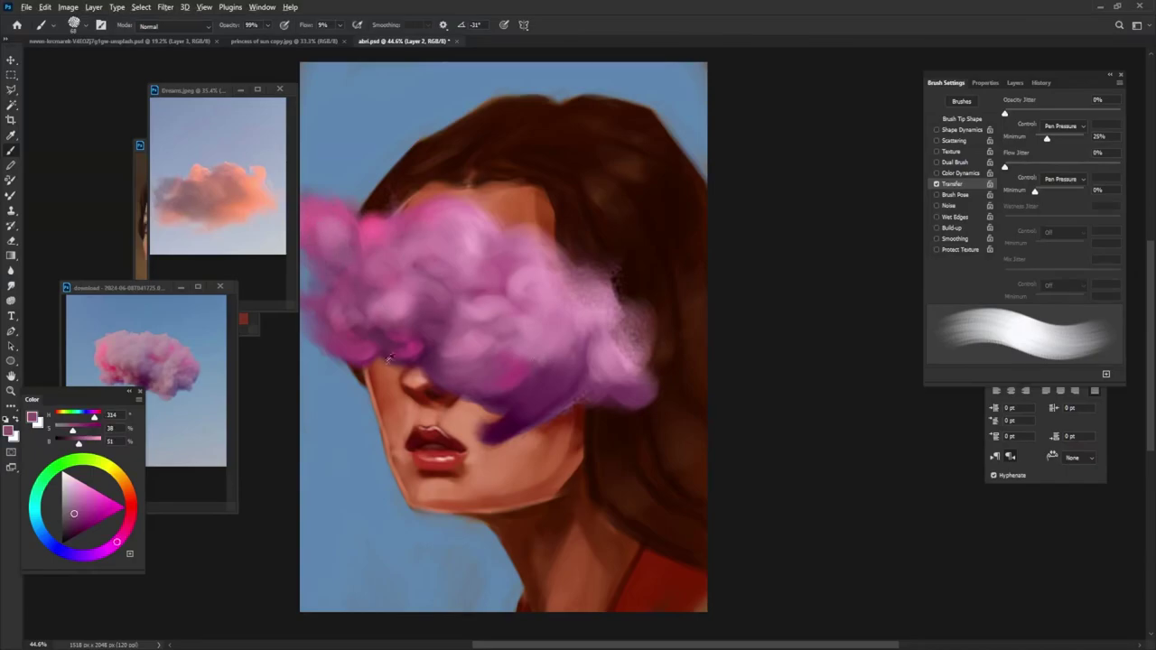
pyautogui.keyDown('alt'); pyautogui.click(325, 260); pyautogui.keyUp('alt')
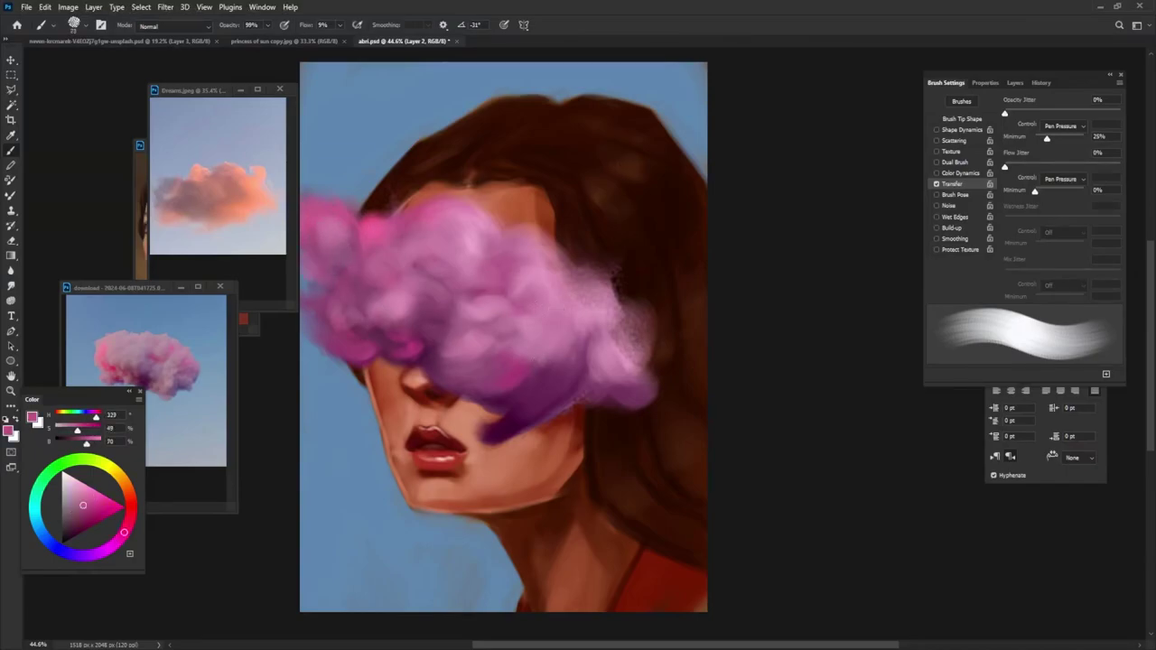
pyautogui.keyDown('alt'); pyautogui.click(540, 323); pyautogui.keyUp('alt')
pyautogui.keyDown('alt'); pyautogui.click(490, 311); pyautogui.keyUp('alt')
pyautogui.moveTo(479, 296)
pyautogui.mouseDown()
pyautogui.moveTo(504, 288)
pyautogui.moveTo(502, 262)
pyautogui.mouseUp()
pyautogui.moveTo(411, 289); pyautogui.dragTo(448, 250)
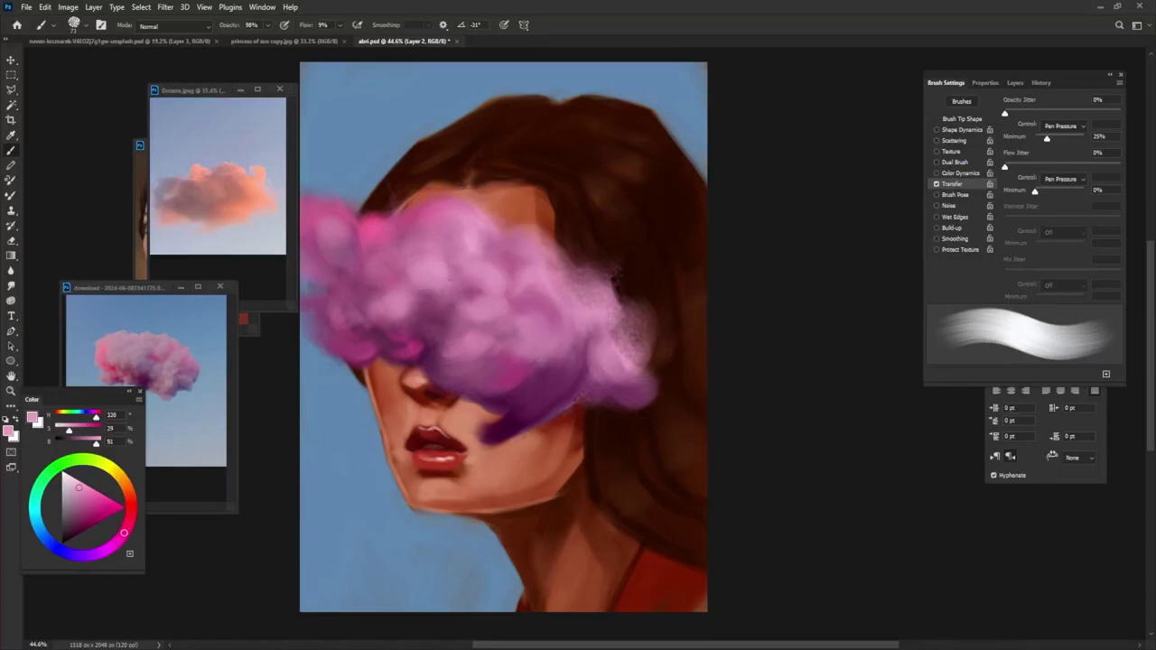
# Add light pink highlights, pink-purple on the lower-right, and smooth the right side.
pyautogui.moveTo(529, 307); pyautogui.dragTo(574, 253)
pyautogui.moveTo(546, 336)
pyautogui.mouseDown()
pyautogui.moveTo(558, 303)
pyautogui.moveTo(587, 352)
pyautogui.moveTo(514, 397)
pyautogui.mouseUp()
pyautogui.keyDown('alt'); pyautogui.click(532, 370); pyautogui.keyUp('alt')
pyautogui.moveTo(578, 325); pyautogui.dragTo(517, 368)
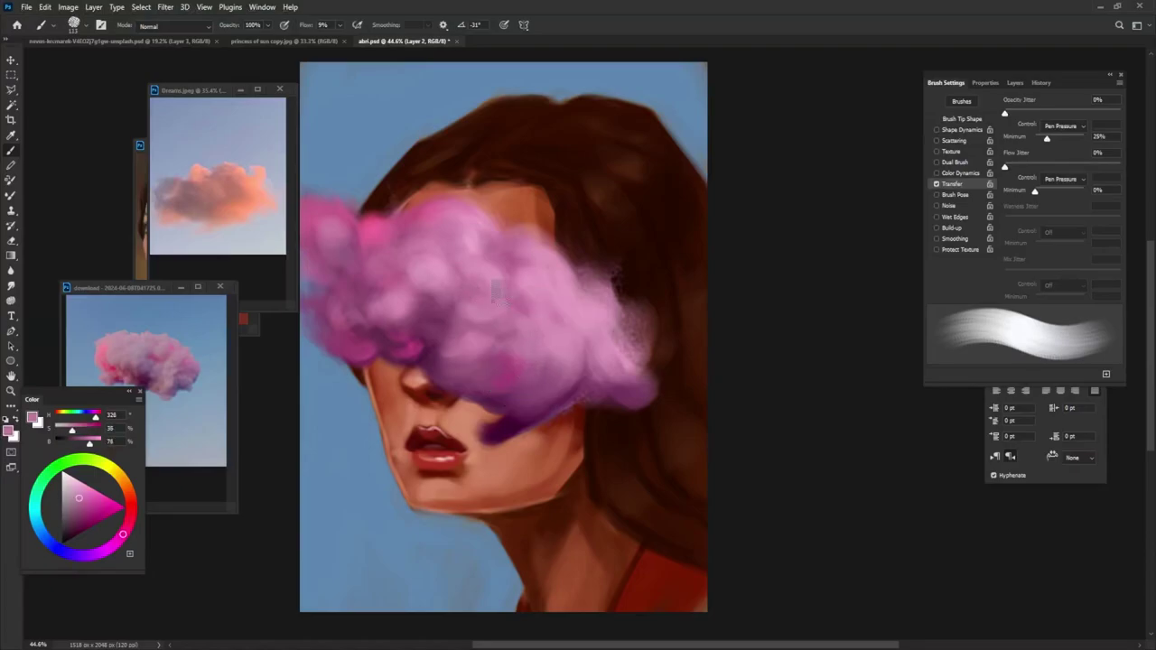
pyautogui.keyDown('alt'); pyautogui.click(533, 272); pyautogui.keyUp('alt')
pyautogui.moveTo(533, 275)
pyautogui.mouseDown()
pyautogui.moveTo(560, 330)
pyautogui.moveTo(632, 311)
pyautogui.moveTo(603, 394)
pyautogui.mouseUp()
# Sample a range of cloud pinks, from darker magenta to a near-white highlight.
pyautogui.keyDown('alt'); pyautogui.click(493, 392); pyautogui.keyUp('alt')
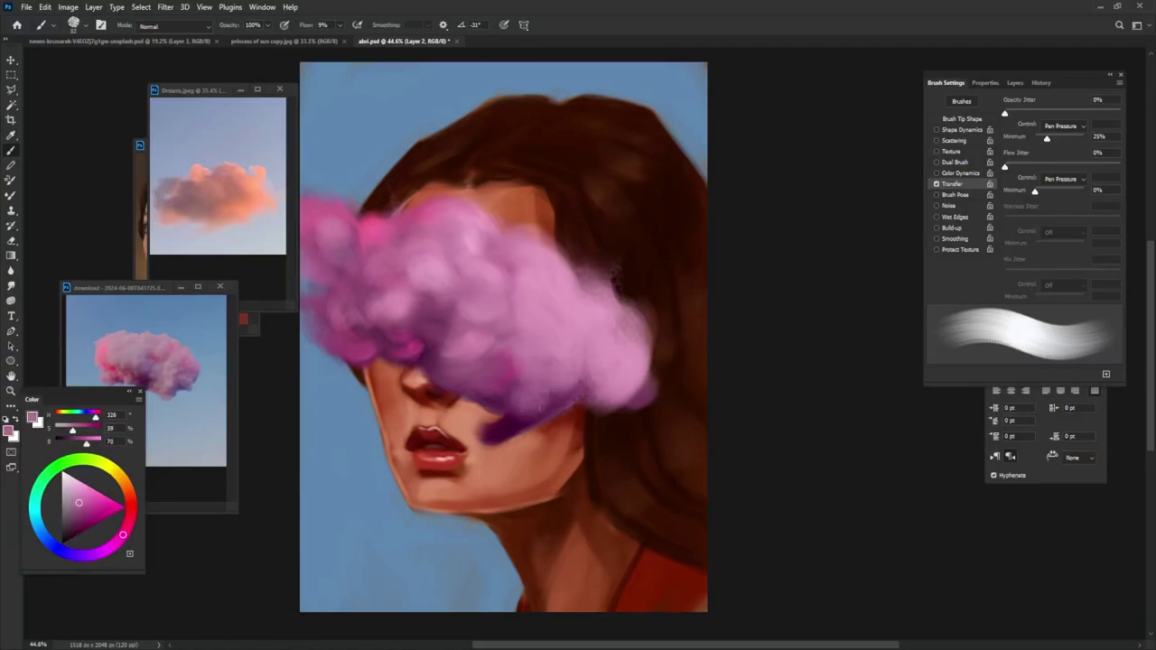
pyautogui.keyDown('alt'); pyautogui.click(509, 334); pyautogui.keyUp('alt')
pyautogui.keyDown('alt'); pyautogui.click(543, 330); pyautogui.keyUp('alt')
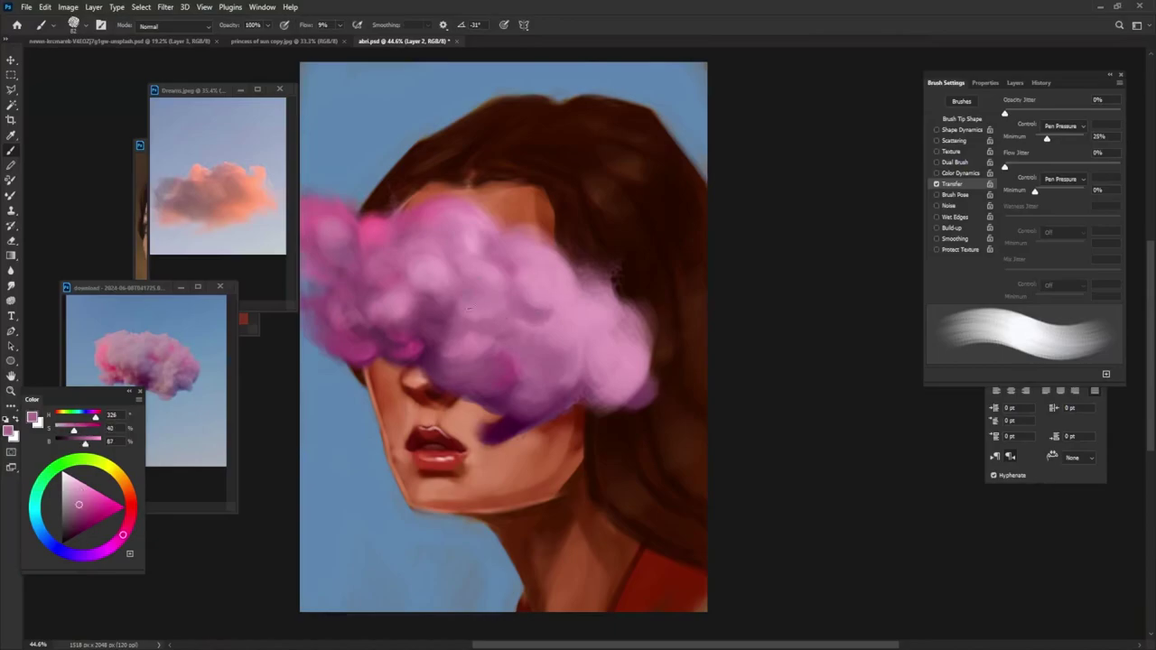
pyautogui.keyDown('alt'); pyautogui.click(441, 311); pyautogui.keyUp('alt')
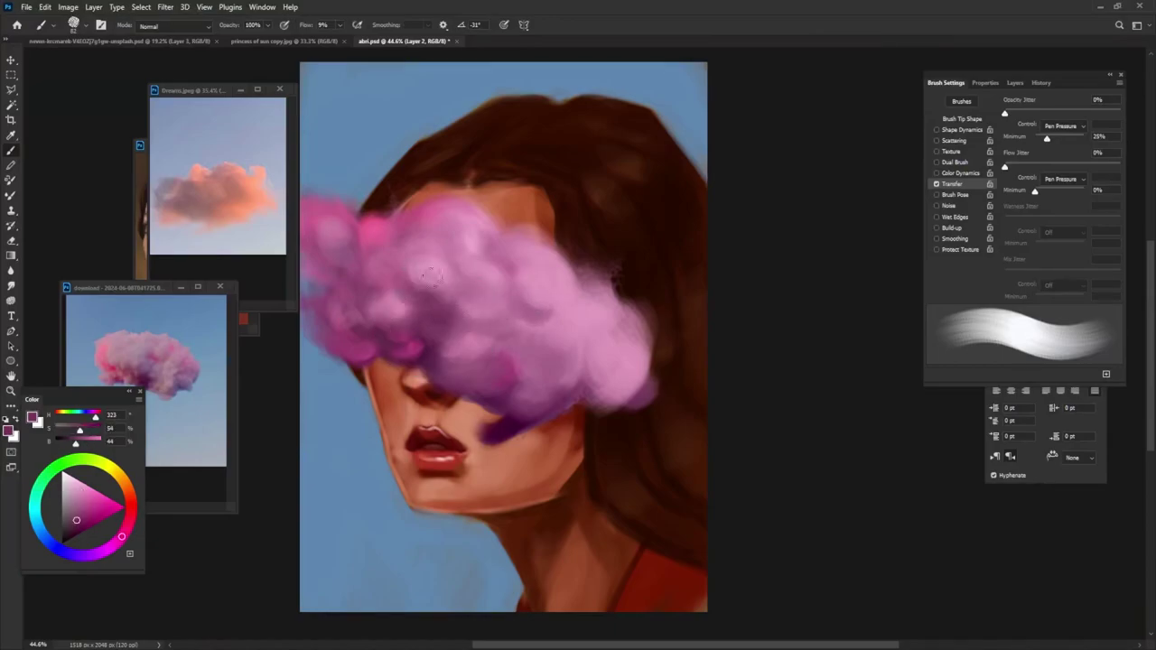
pyautogui.keyDown('alt'); pyautogui.click(419, 271); pyautogui.keyUp('alt')
pyautogui.keyDown('alt'); pyautogui.click(476, 257); pyautogui.keyUp('alt')
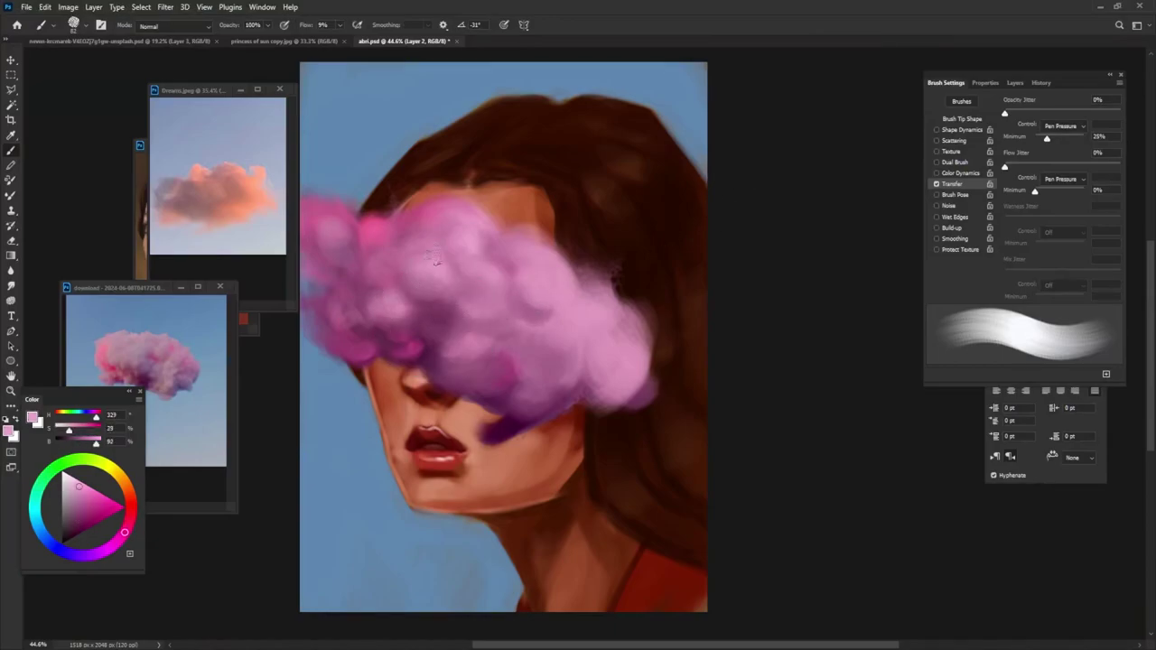
pyautogui.keyDown('alt'); pyautogui.click(609, 309); pyautogui.keyUp('alt')
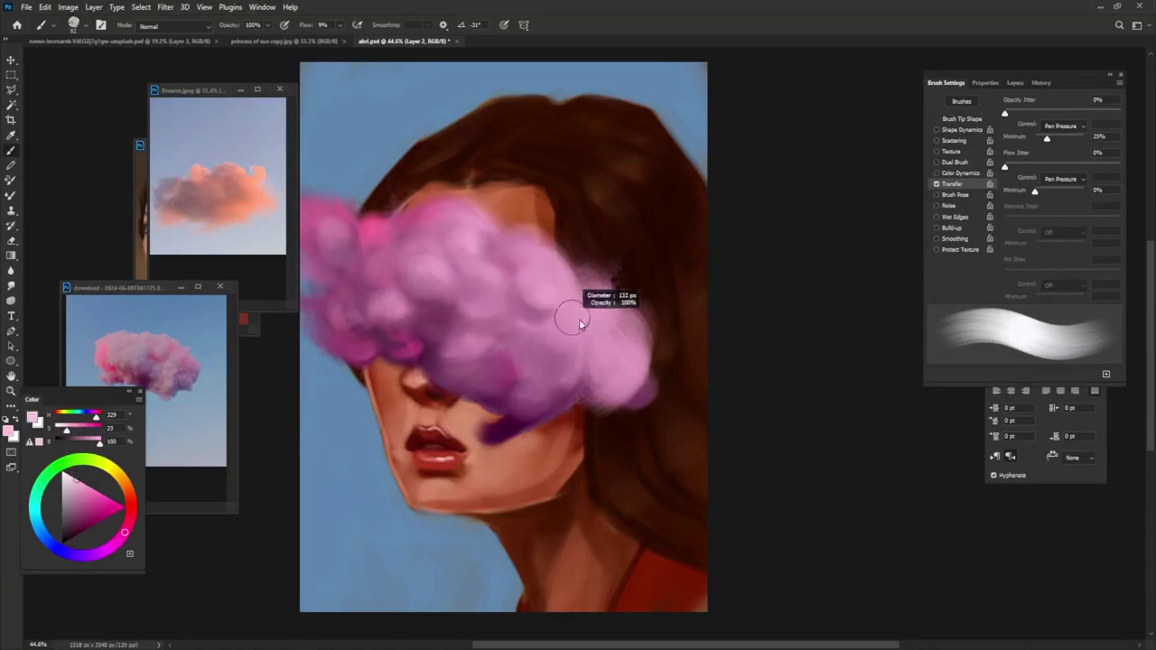
pyautogui.keyDown('alt'); pyautogui.click(521, 334); pyautogui.keyUp('alt')
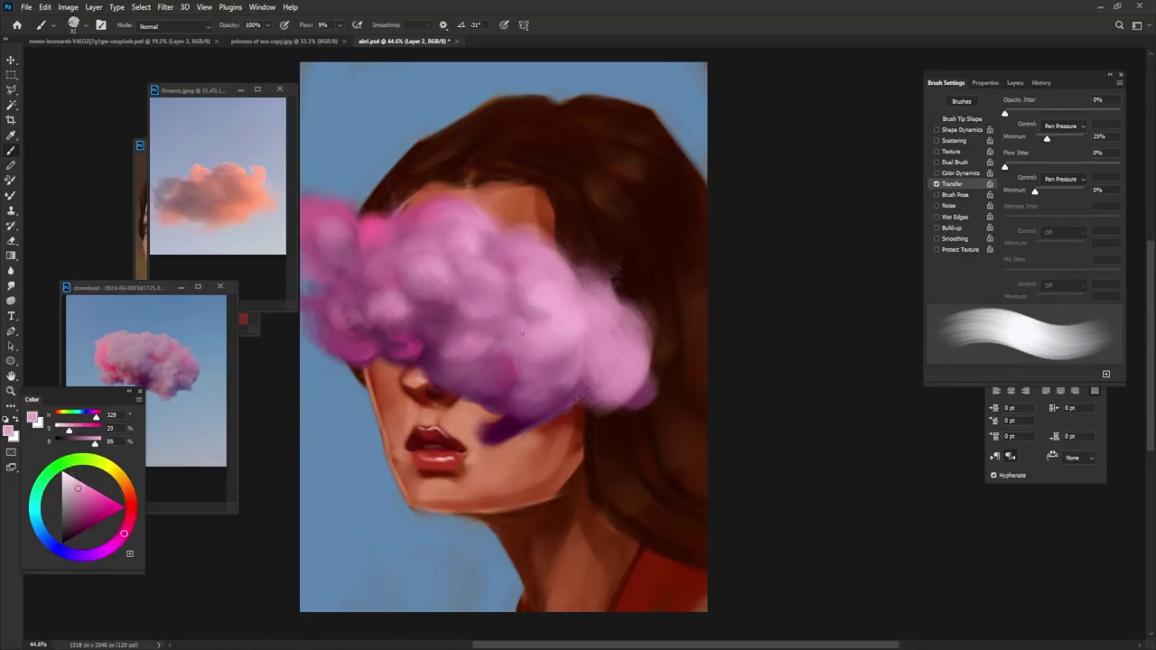
pyautogui.keyDown('alt'); pyautogui.click(524, 253); pyautogui.keyUp('alt')
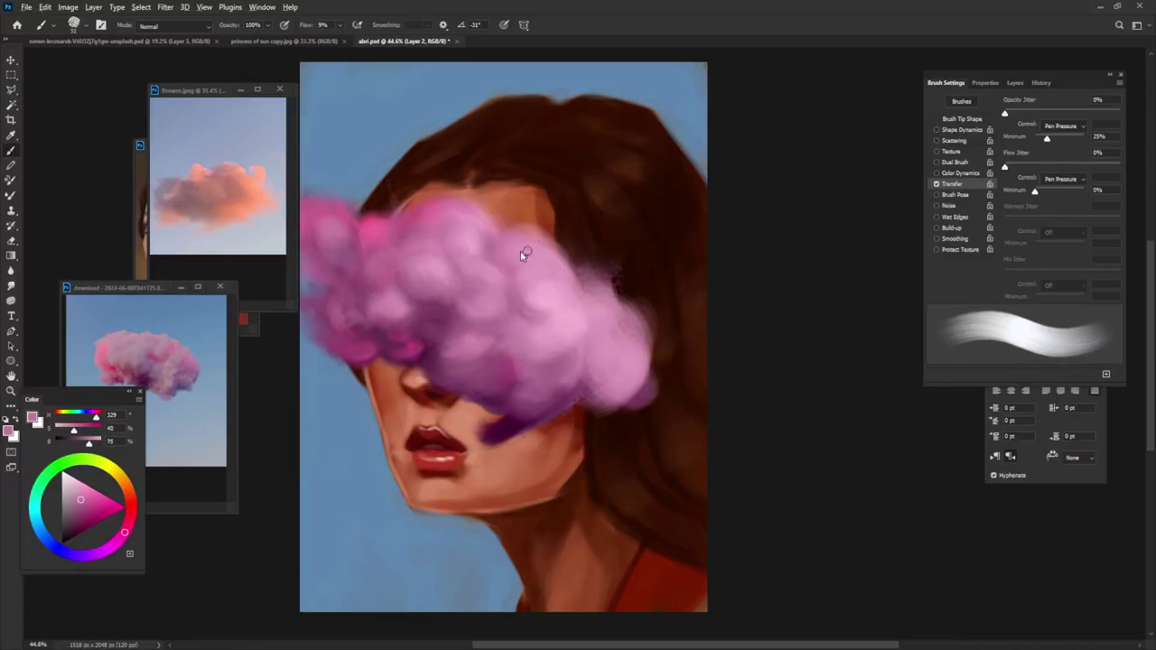
pyautogui.keyDown('alt'); pyautogui.click(367, 227); pyautogui.keyUp('alt')
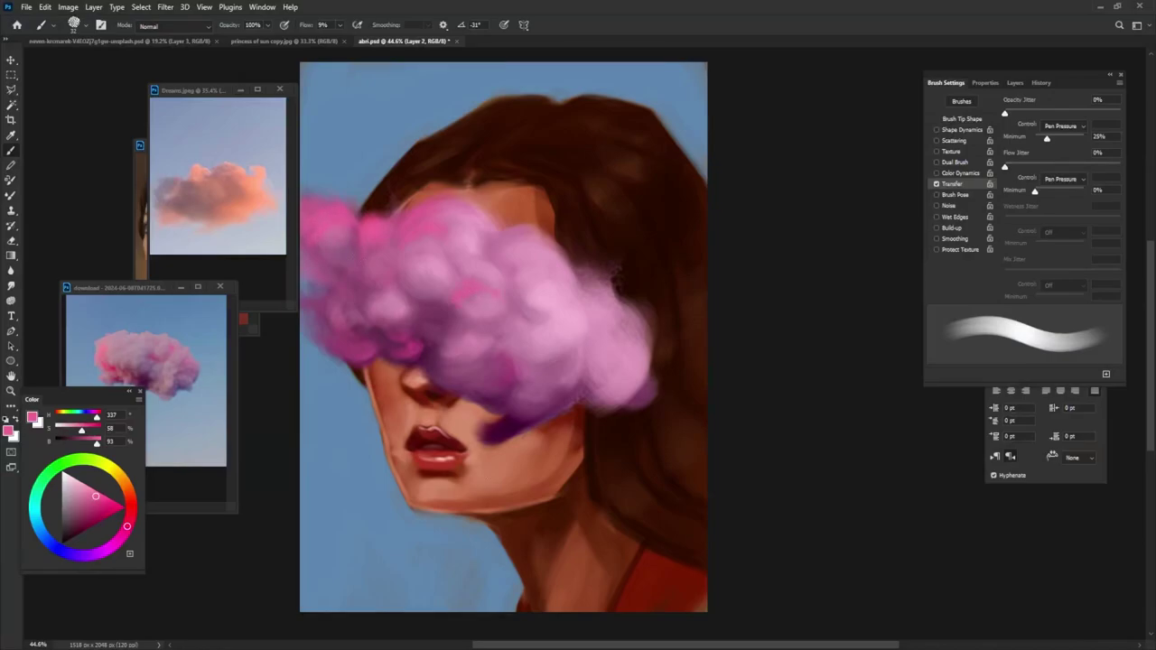
# Enlarge the brush and paint pale pink strokes on the cloud's left side.
pyautogui.press(']')
pyautogui.keyDown('alt'); pyautogui.click(366, 234); pyautogui.keyUp('alt')
pyautogui.moveTo(325, 262)
pyautogui.mouseDown()
pyautogui.moveTo(357, 236)
pyautogui.moveTo(354, 251)
pyautogui.mouseUp()
pyautogui.moveTo(324, 293); pyautogui.dragTo(343, 325)
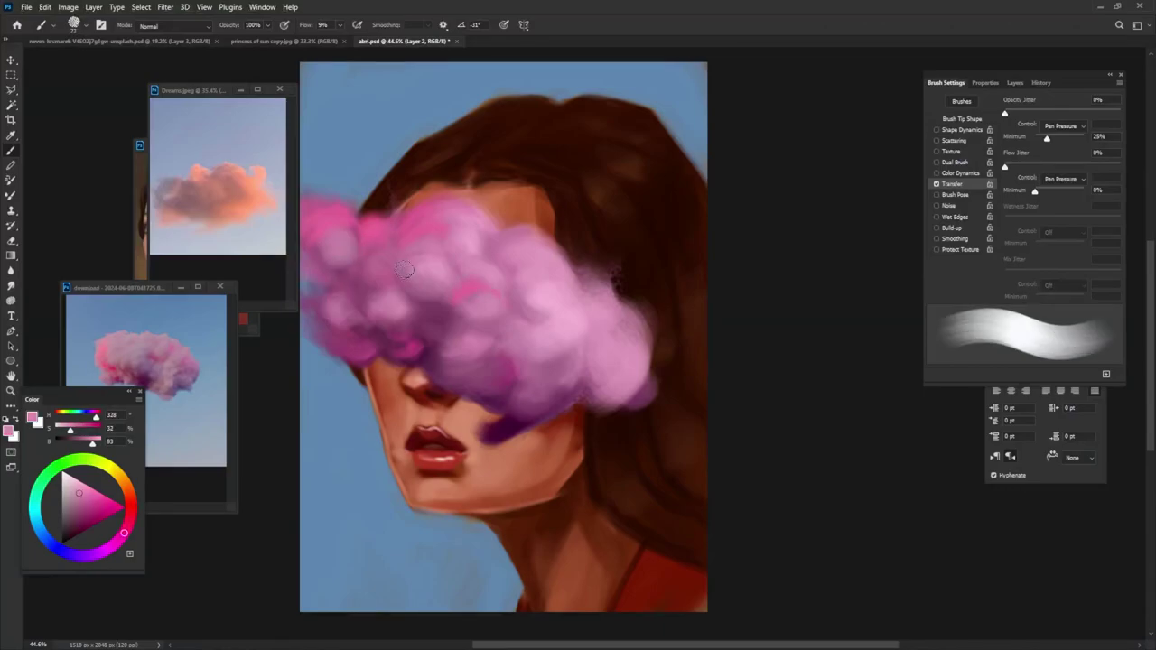
pyautogui.moveTo(359, 254); pyautogui.dragTo(370, 275)
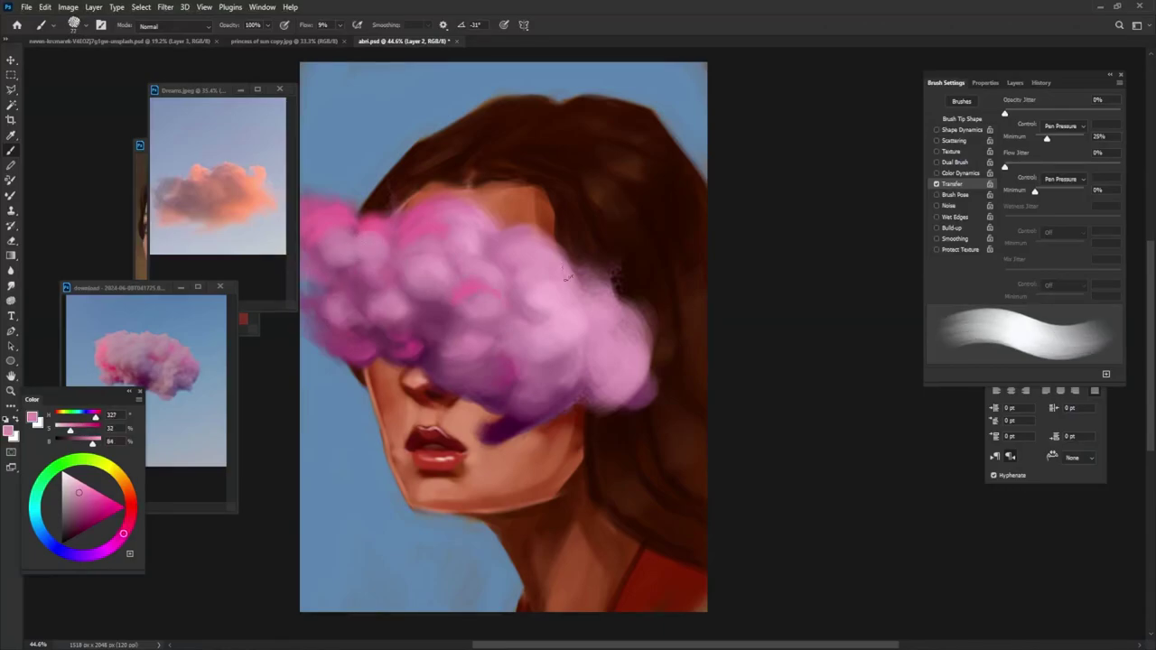
# Paint a new light pink puff at the upper right and lighten the right edge.
pyautogui.keyDown('alt'); pyautogui.click(551, 292); pyautogui.keyUp('alt')
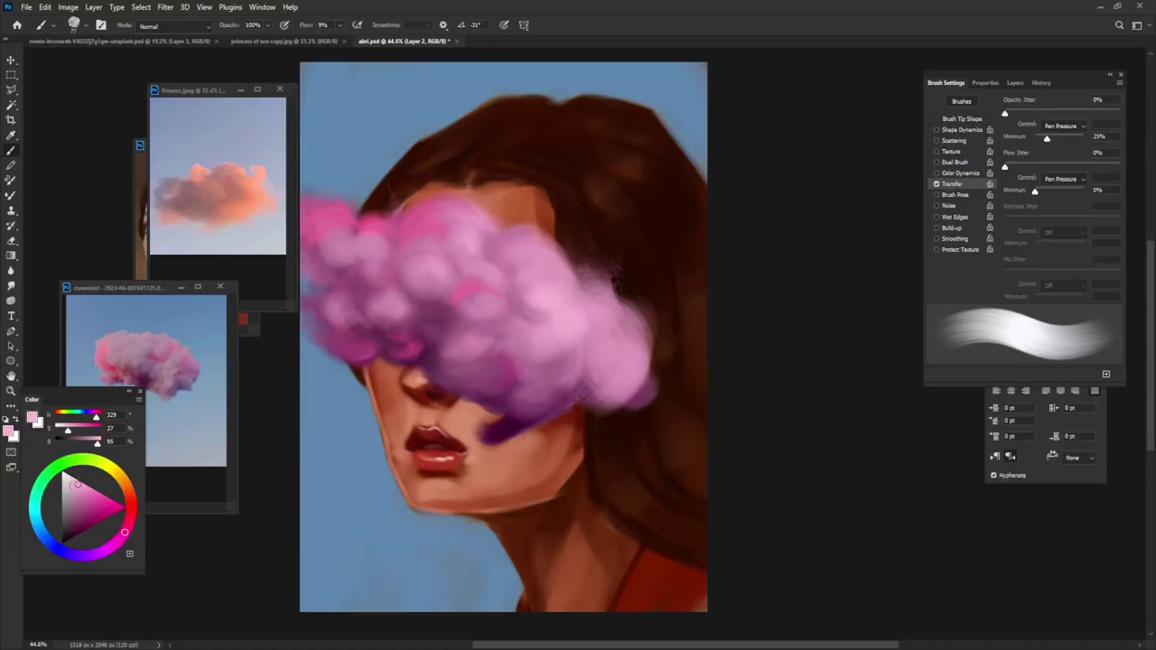
pyautogui.keyDown('alt'); pyautogui.click(557, 253); pyautogui.keyUp('alt')
pyautogui.moveTo(582, 253)
pyautogui.mouseDown()
pyautogui.moveTo(603, 237)
pyautogui.moveTo(589, 271)
pyautogui.moveTo(623, 302)
pyautogui.moveTo(585, 270)
pyautogui.mouseUp()
pyautogui.moveTo(643, 302); pyautogui.dragTo(578, 384)
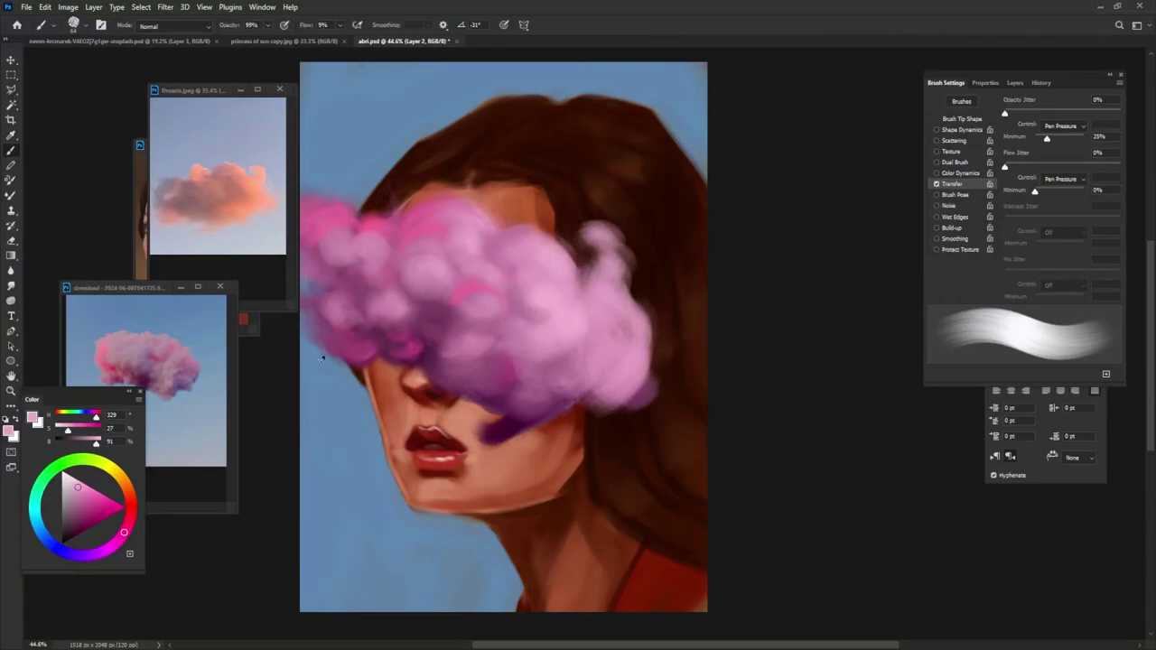
# Blend the cloud's dark purple underside near the lips, briefly touching it with the Eraser.
pyautogui.keyDown('alt'); pyautogui.click(307, 317); pyautogui.keyUp('alt')
pyautogui.keyDown('alt'); pyautogui.click(302, 320); pyautogui.keyUp('alt')
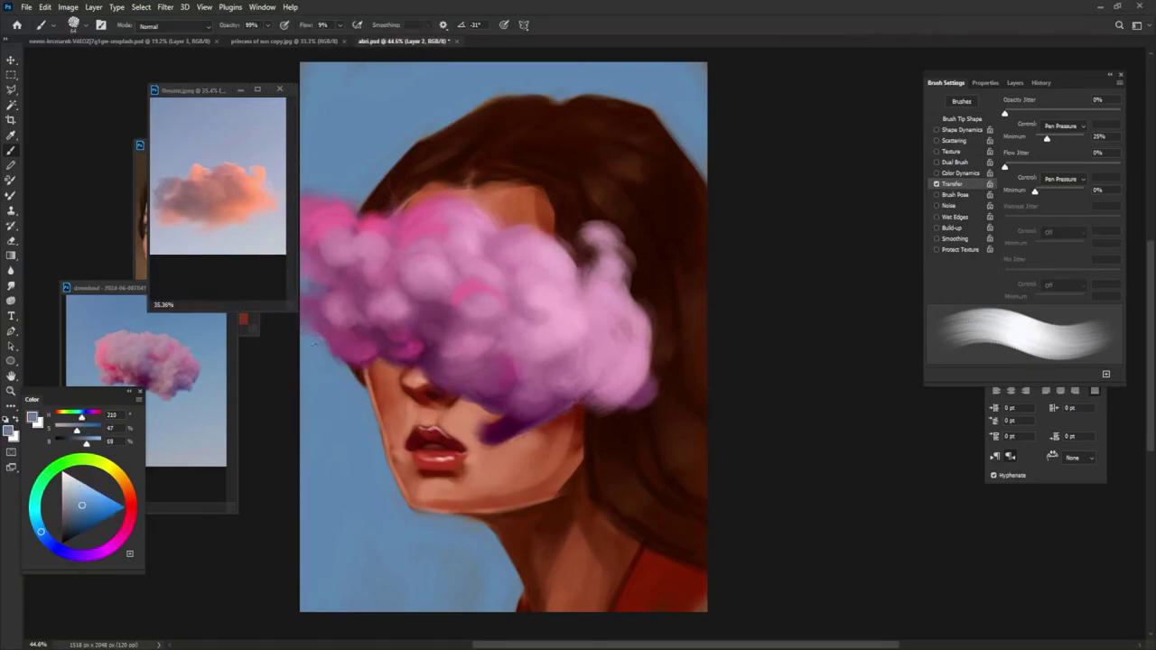
pyautogui.keyDown('alt'); pyautogui.click(501, 405); pyautogui.keyUp('alt')
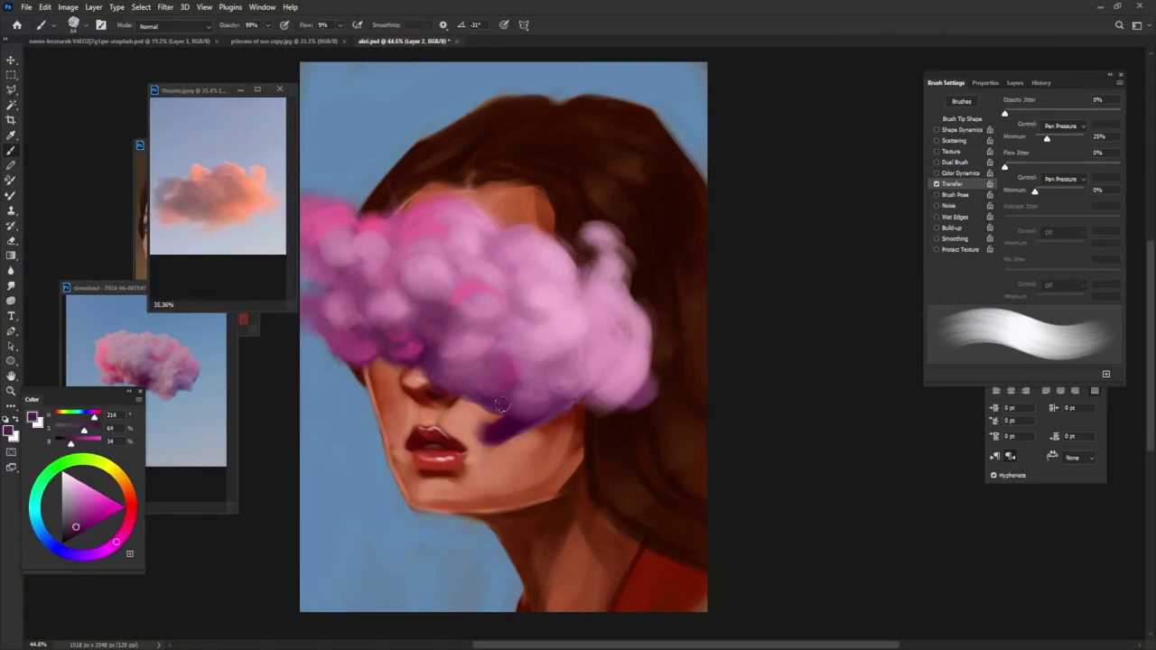
pyautogui.moveTo(502, 417)
pyautogui.mouseDown()
pyautogui.moveTo(515, 426)
pyautogui.moveTo(492, 441)
pyautogui.moveTo(477, 433)
pyautogui.mouseUp()
pyautogui.press('e')
pyautogui.press('b')
# Lighten the cloud's lower middle and right side with a wider, softer pale pink brush.
pyautogui.keyDown('alt'); pyautogui.click(427, 356); pyautogui.keyUp('alt')
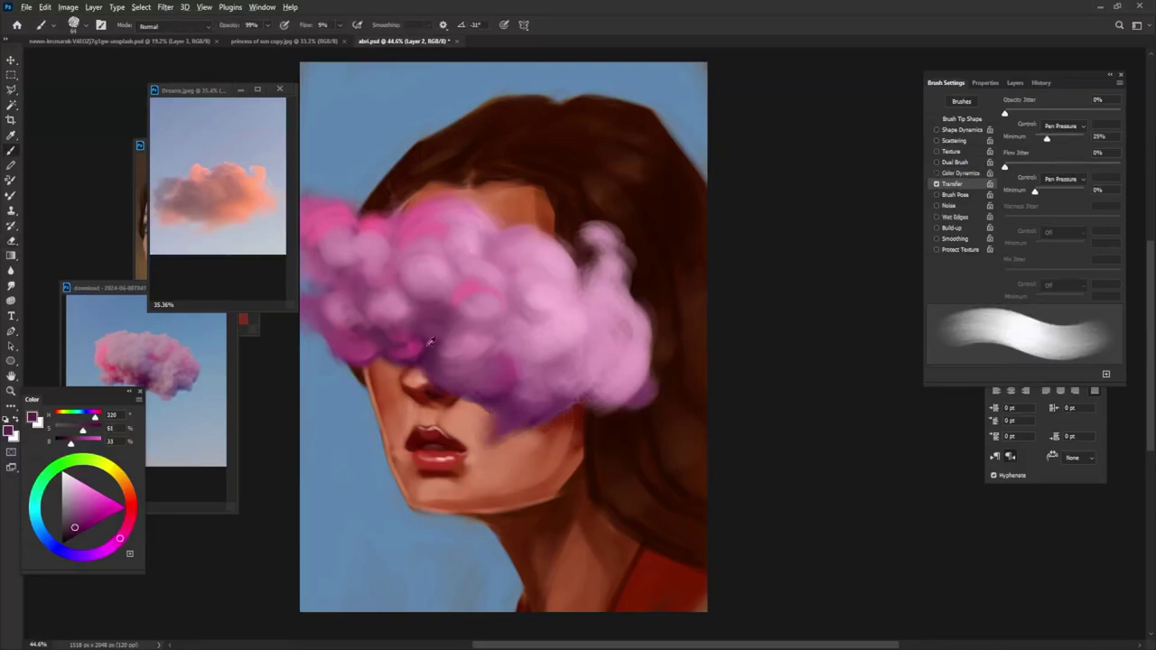
pyautogui.moveTo(442, 370); pyautogui.dragTo(488, 397)
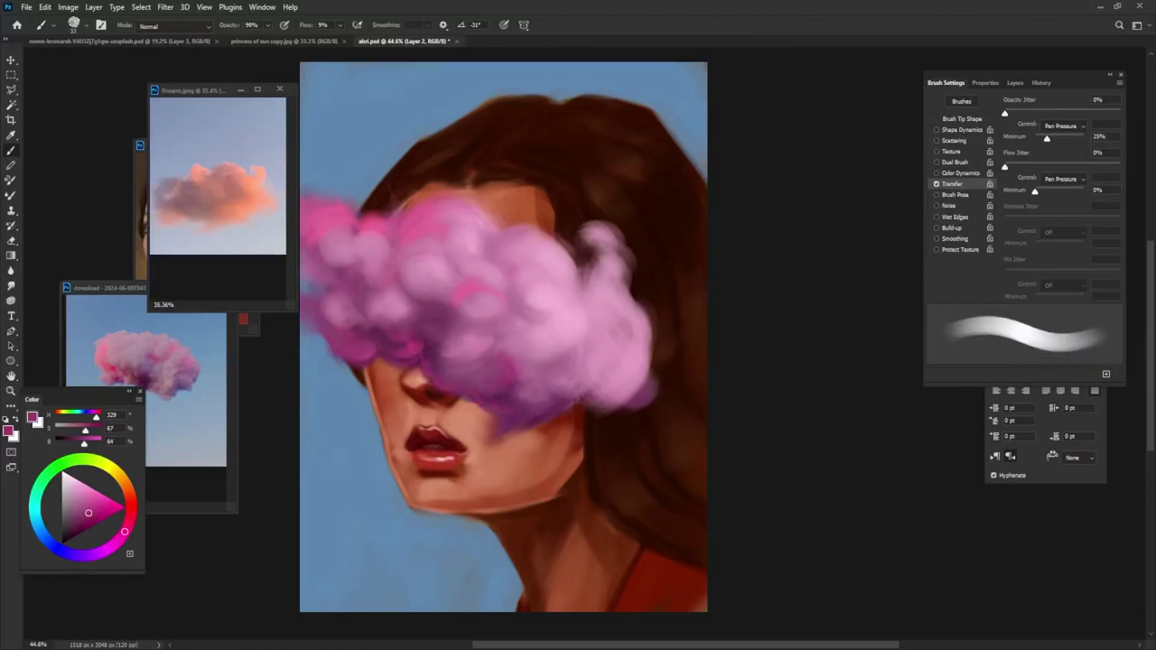
pyautogui.keyDown('alt'); pyautogui.click(465, 357); pyautogui.keyUp('alt')
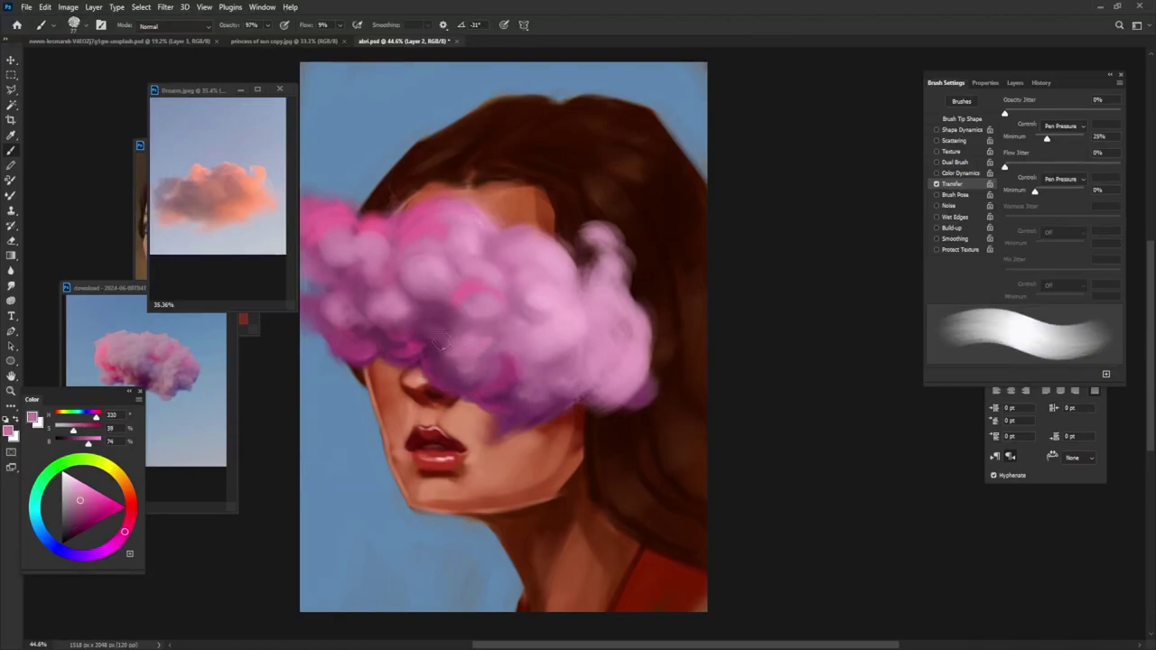
pyautogui.moveTo(442, 343); pyautogui.dragTo(411, 318)
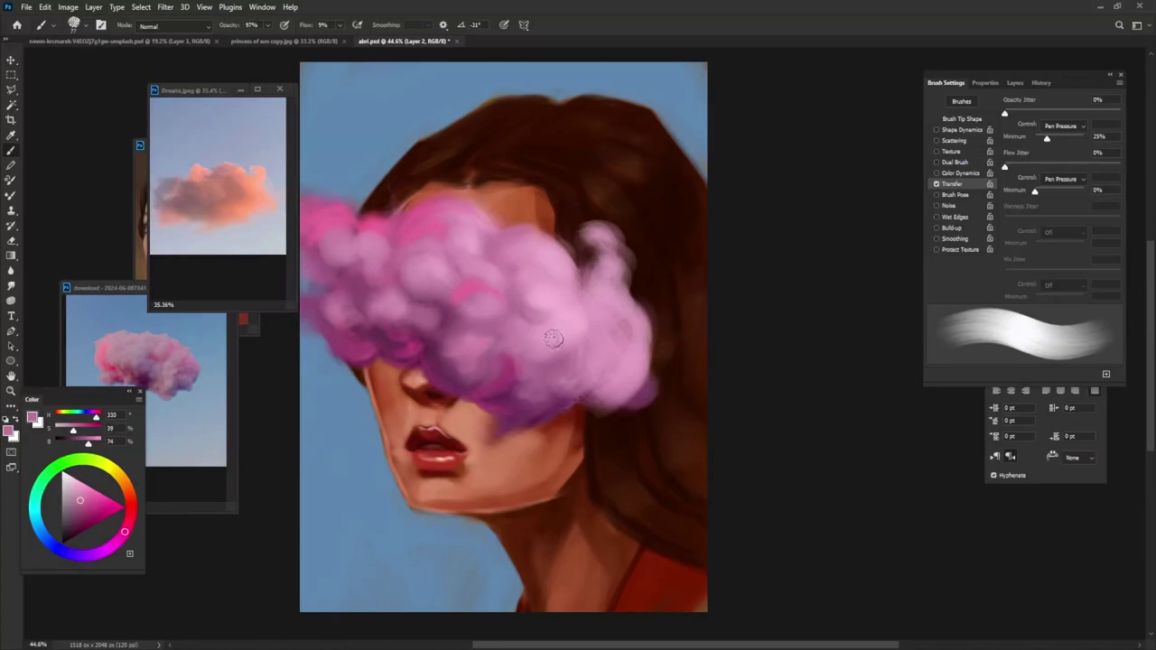
pyautogui.keyDown('alt'); pyautogui.click(541, 329); pyautogui.keyUp('alt')
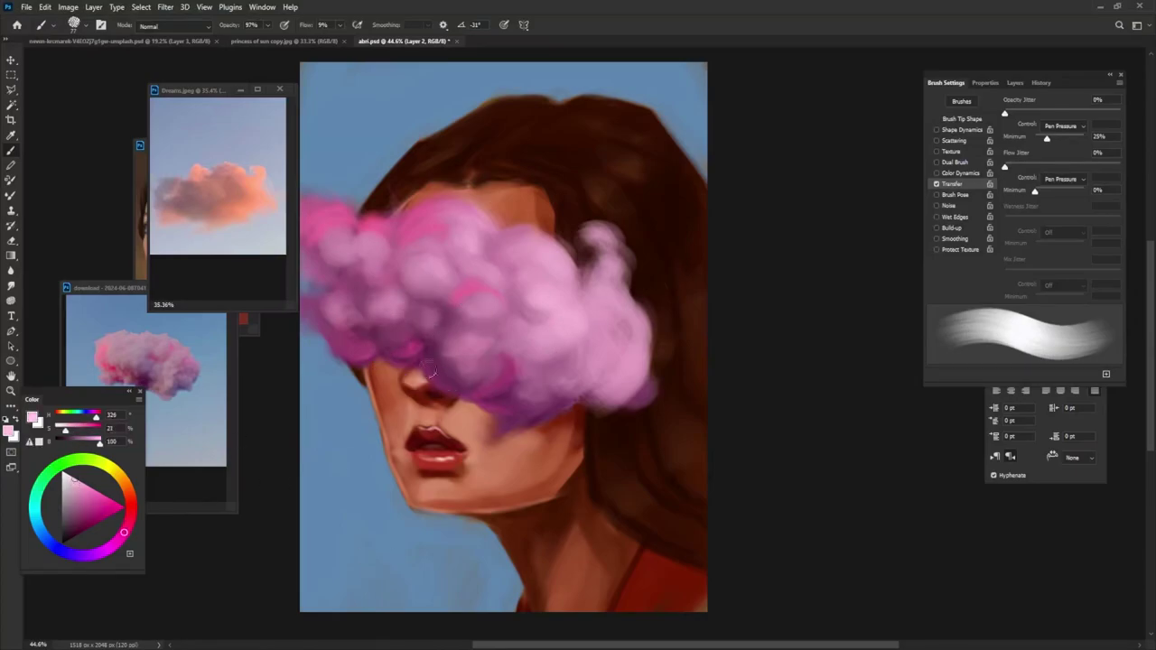
pyautogui.moveTo(596, 343); pyautogui.dragTo(587, 267)
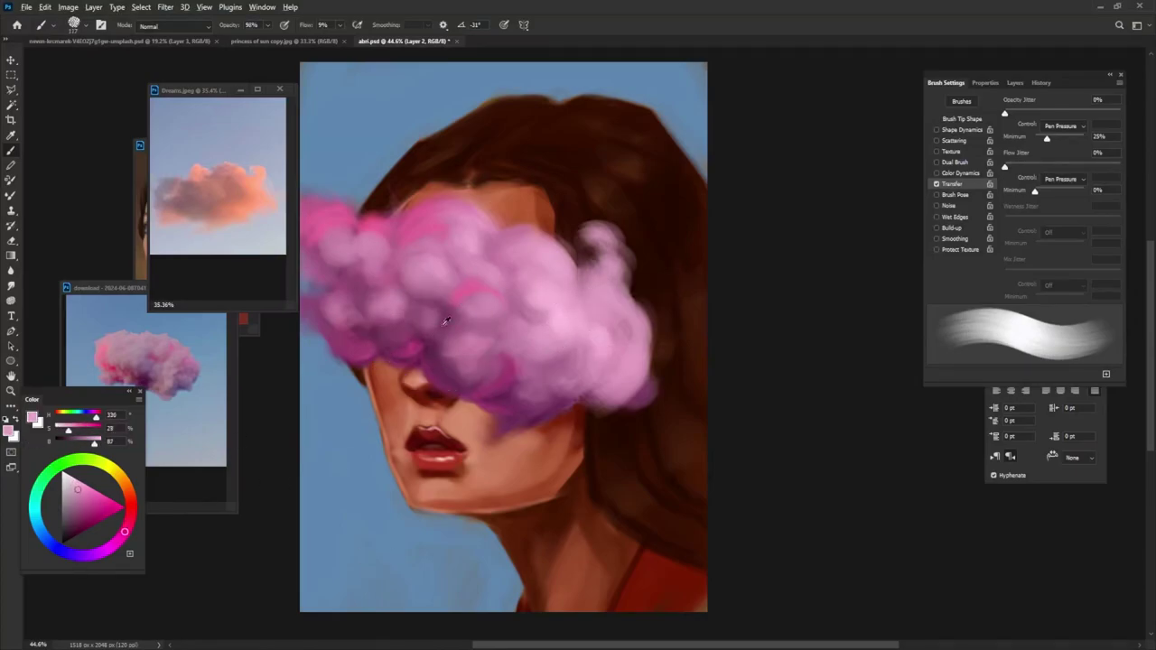
pyautogui.keyDown('alt'); pyautogui.click(513, 269); pyautogui.keyUp('alt')
# Darken the lower cloud over the face with sampled purple at about 85% brush opacity.
pyautogui.press('5')
pyautogui.press('1')
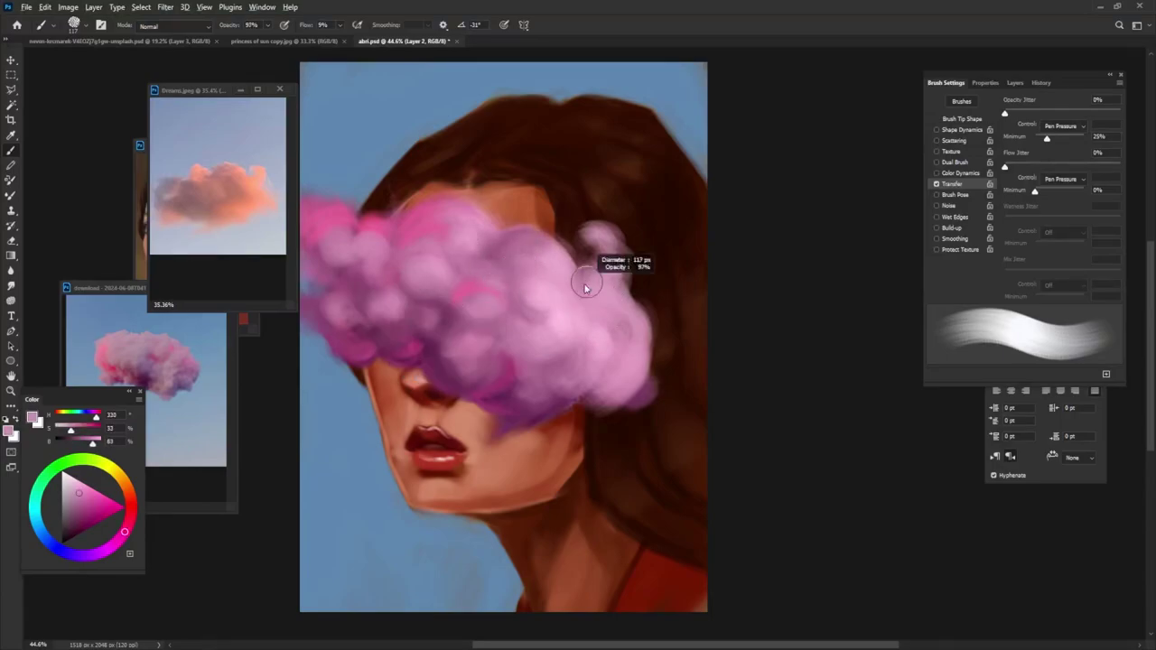
pyautogui.keyDown('alt'); pyautogui.click(482, 294); pyautogui.keyUp('alt')
pyautogui.keyDown('alt'); pyautogui.click(503, 387); pyautogui.keyUp('alt')
pyautogui.press('8')
pyautogui.press('5')
pyautogui.moveTo(503, 388)
pyautogui.mouseDown()
pyautogui.moveTo(540, 379)
pyautogui.moveTo(506, 325)
pyautogui.moveTo(465, 314)
pyautogui.mouseUp()
# Sample lighter and darker cloud pinks while fine-tuning the brush opacity.
pyautogui.keyDown('alt'); pyautogui.click(506, 325); pyautogui.keyUp('alt')
pyautogui.press('9')
pyautogui.keyDown('alt'); pyautogui.click(441, 267); pyautogui.keyUp('alt')
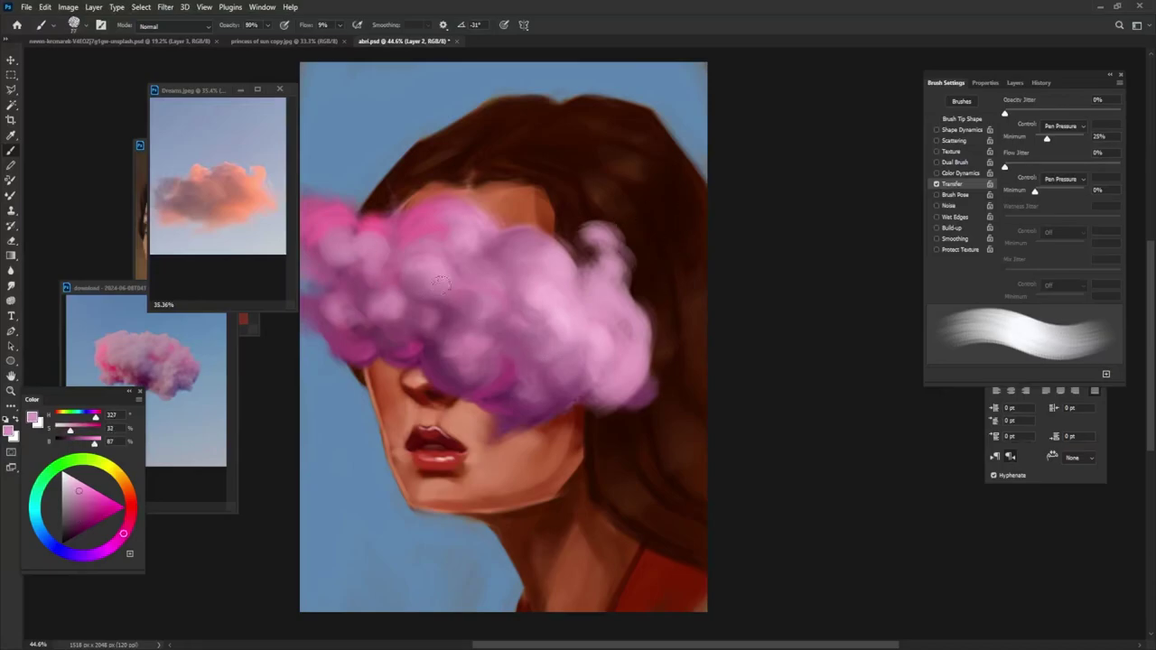
pyautogui.press('8')
pyautogui.press('6')
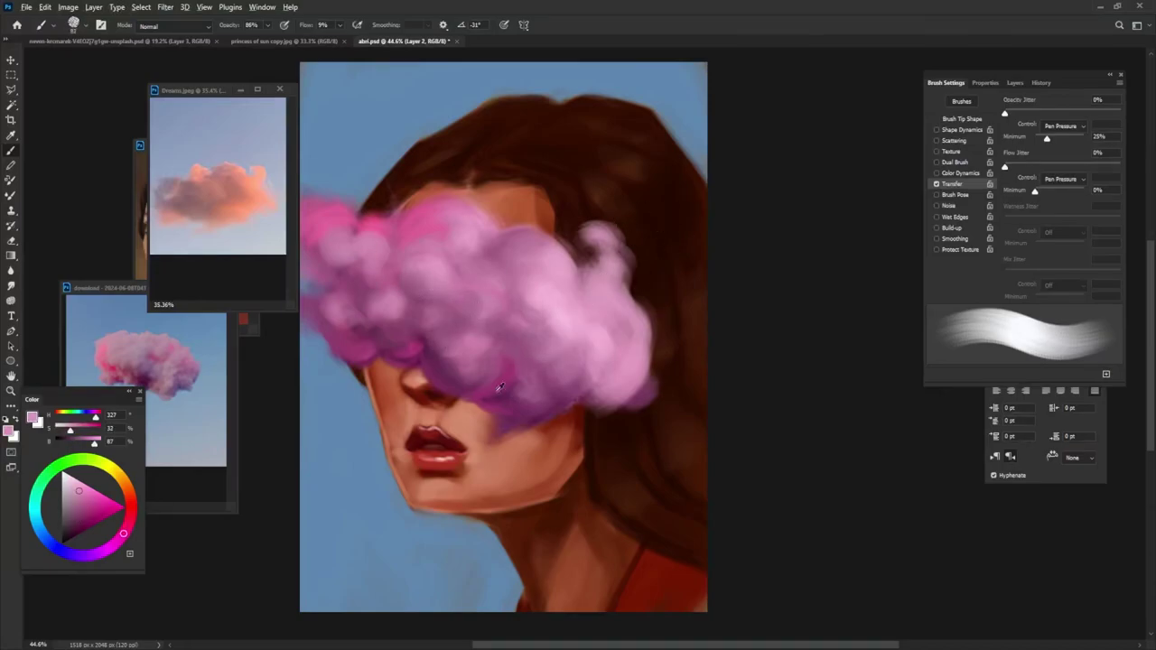
pyautogui.keyDown('alt'); pyautogui.click(507, 383); pyautogui.keyUp('alt')
# Add a very dark, saturated magenta stroke along the cloud's lower right.
pyautogui.press('8')
pyautogui.press('7')
pyautogui.keyDown('alt'); pyautogui.click(511, 417); pyautogui.keyUp('alt')
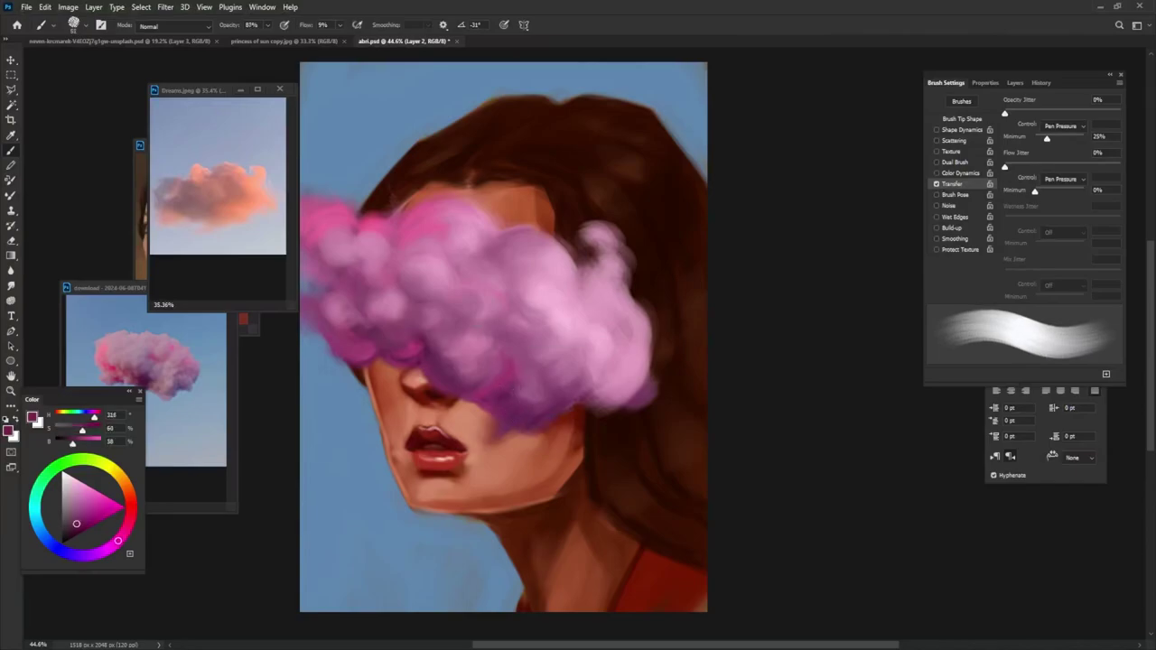
pyautogui.keyDown('alt'); pyautogui.click(524, 406); pyautogui.keyUp('alt')
pyautogui.keyDown('alt'); pyautogui.click(508, 390); pyautogui.keyUp('alt')
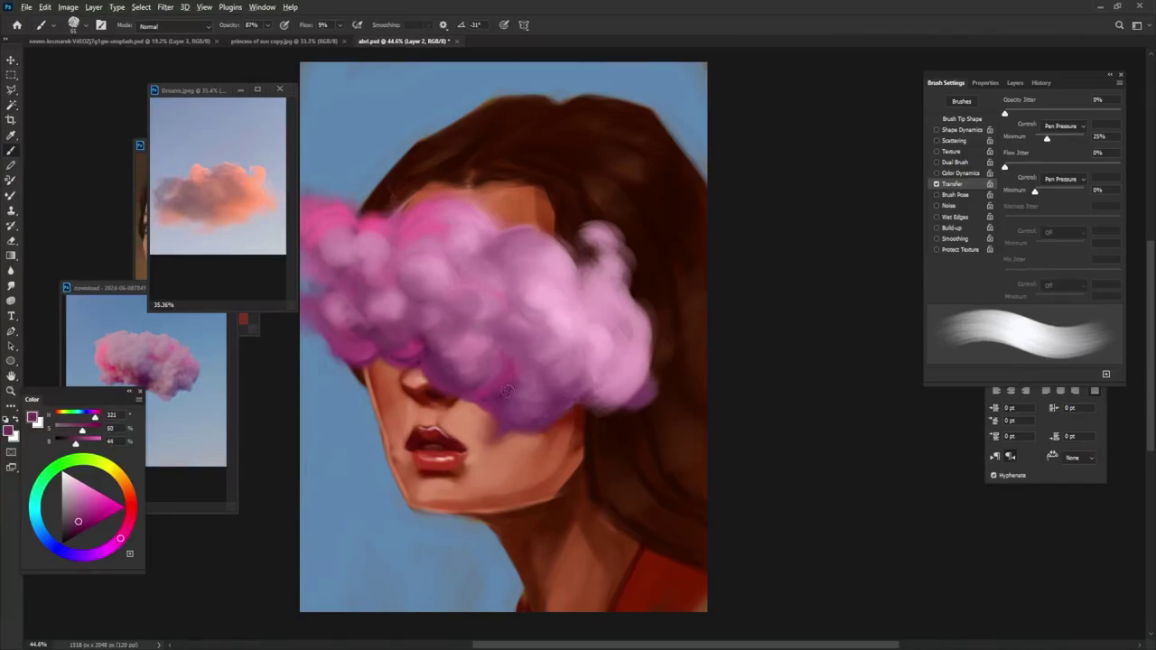
pyautogui.keyDown('alt'); pyautogui.click(503, 389); pyautogui.keyUp('alt')
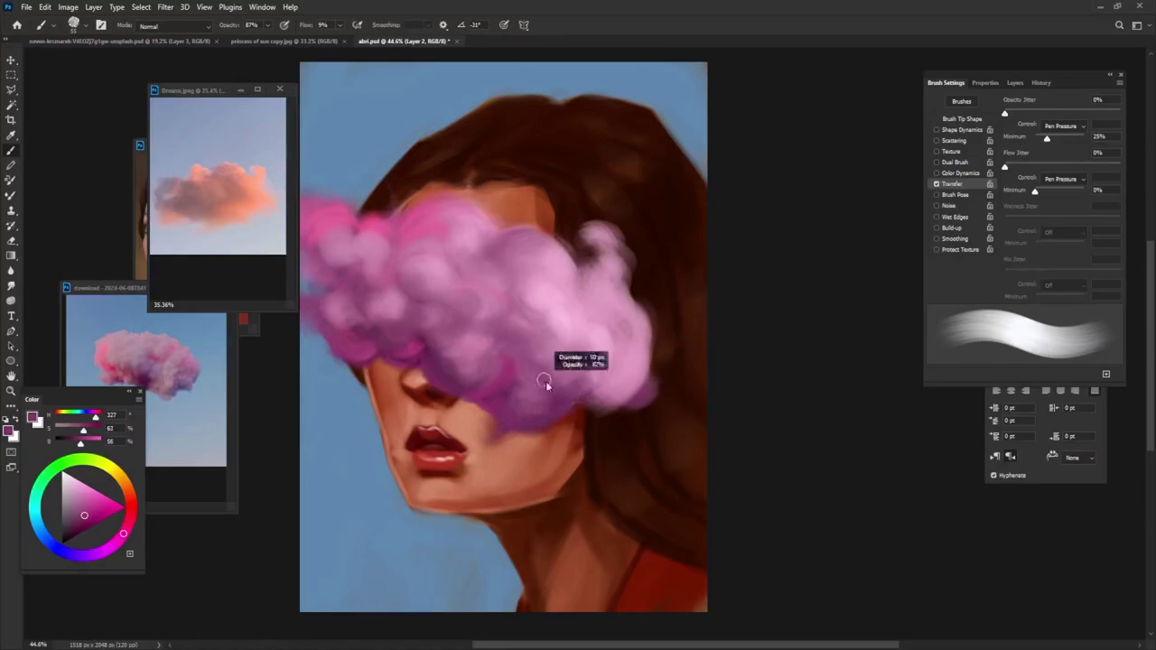
pyautogui.click(78, 535)
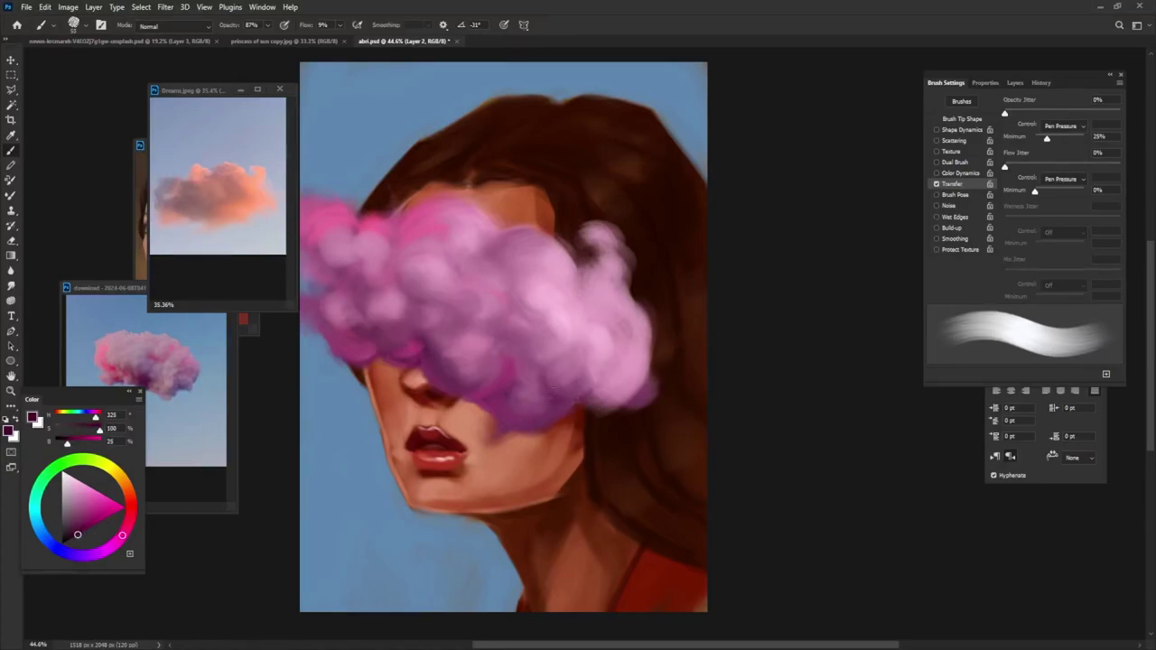
pyautogui.moveTo(541, 415); pyautogui.dragTo(627, 369)
# Lighten the dark patch at the cloud's upper right with a muted light pink.
pyautogui.keyDown('alt'); pyautogui.click(520, 417); pyautogui.keyUp('alt')
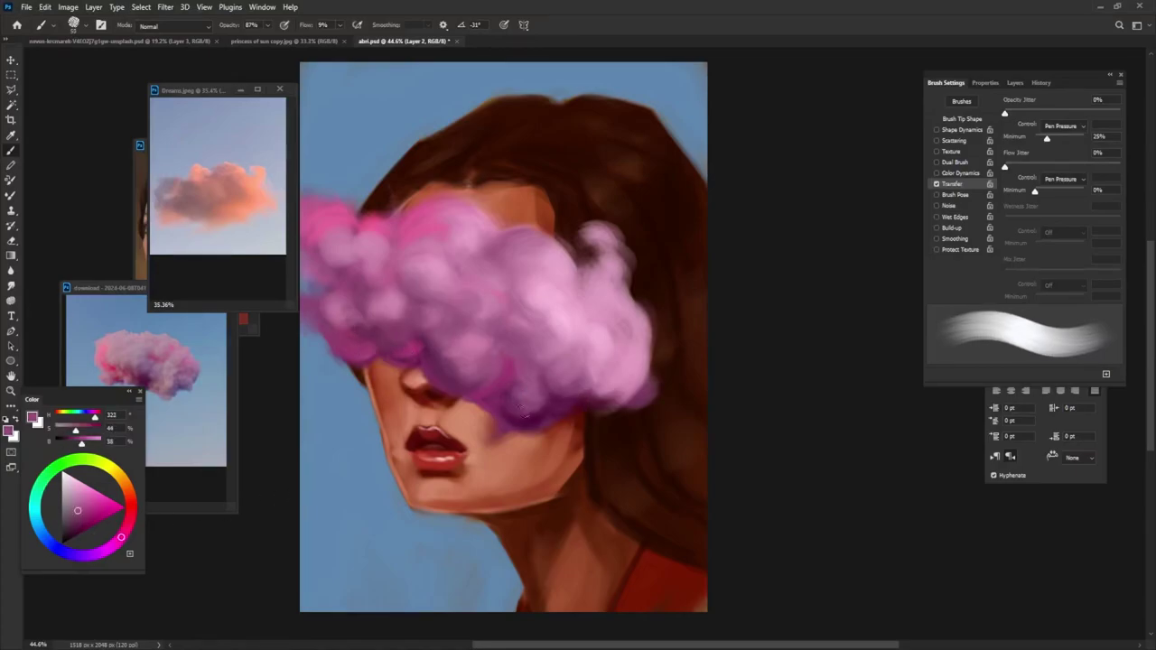
pyautogui.keyDown('alt'); pyautogui.click(569, 370); pyautogui.keyUp('alt')
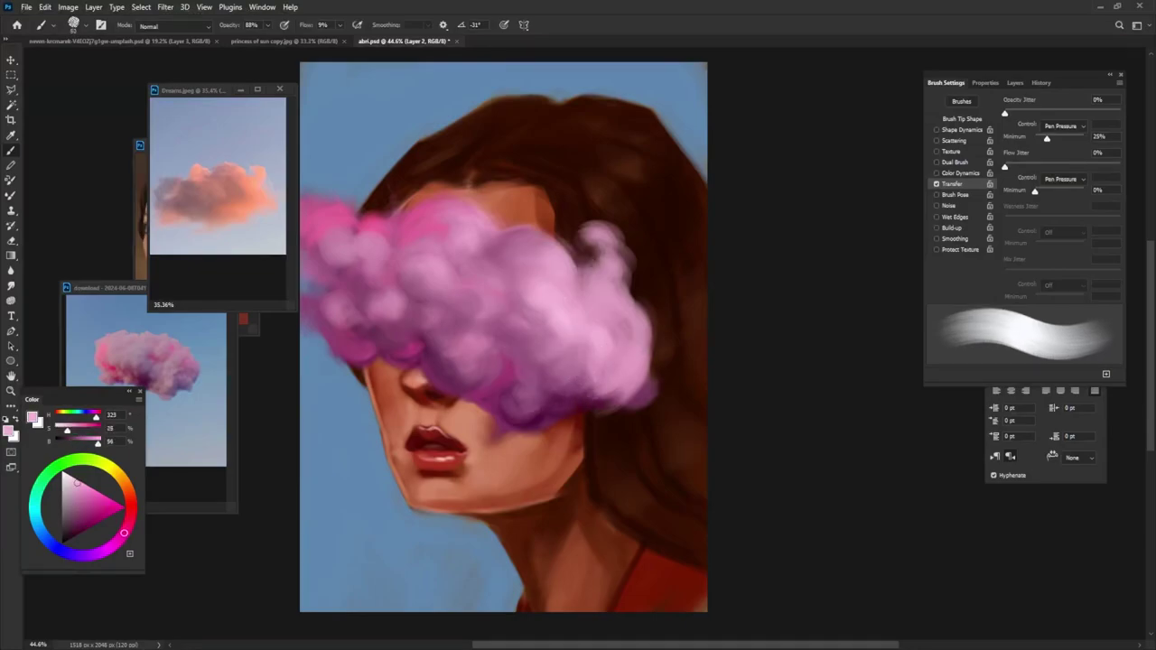
pyautogui.keyDown('alt'); pyautogui.click(604, 327); pyautogui.keyUp('alt')
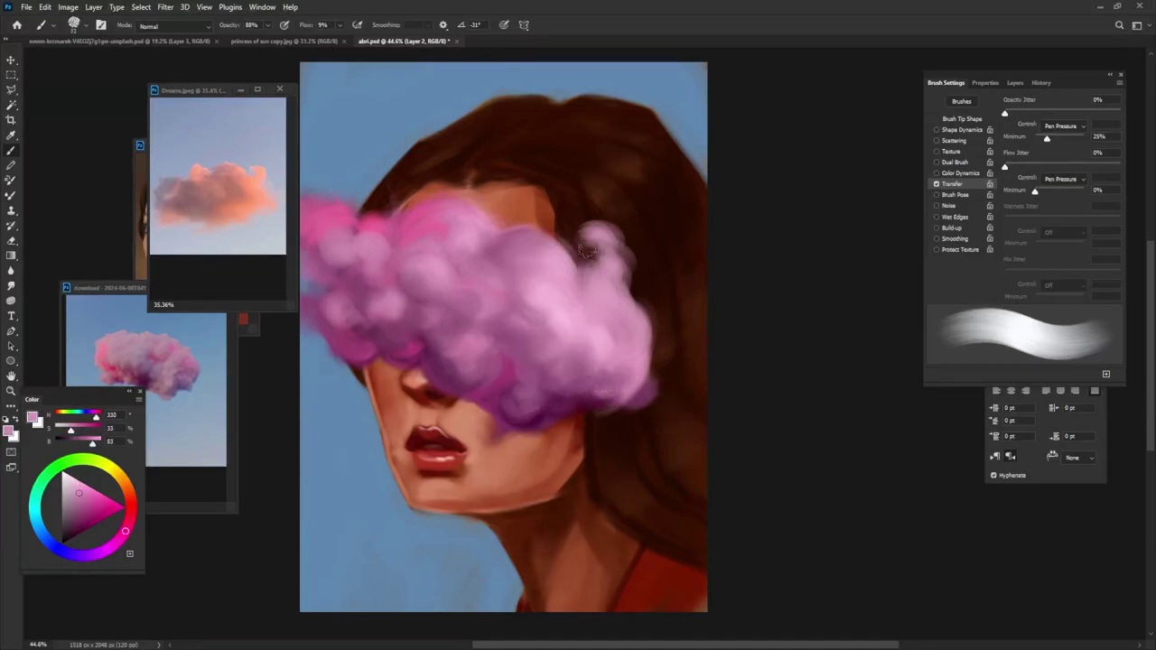
pyautogui.keyDown('alt'); pyautogui.click(572, 265); pyautogui.keyUp('alt')
pyautogui.moveTo(572, 265); pyautogui.dragTo(596, 257)
pyautogui.keyDown('alt'); pyautogui.click(600, 294); pyautogui.keyUp('alt')
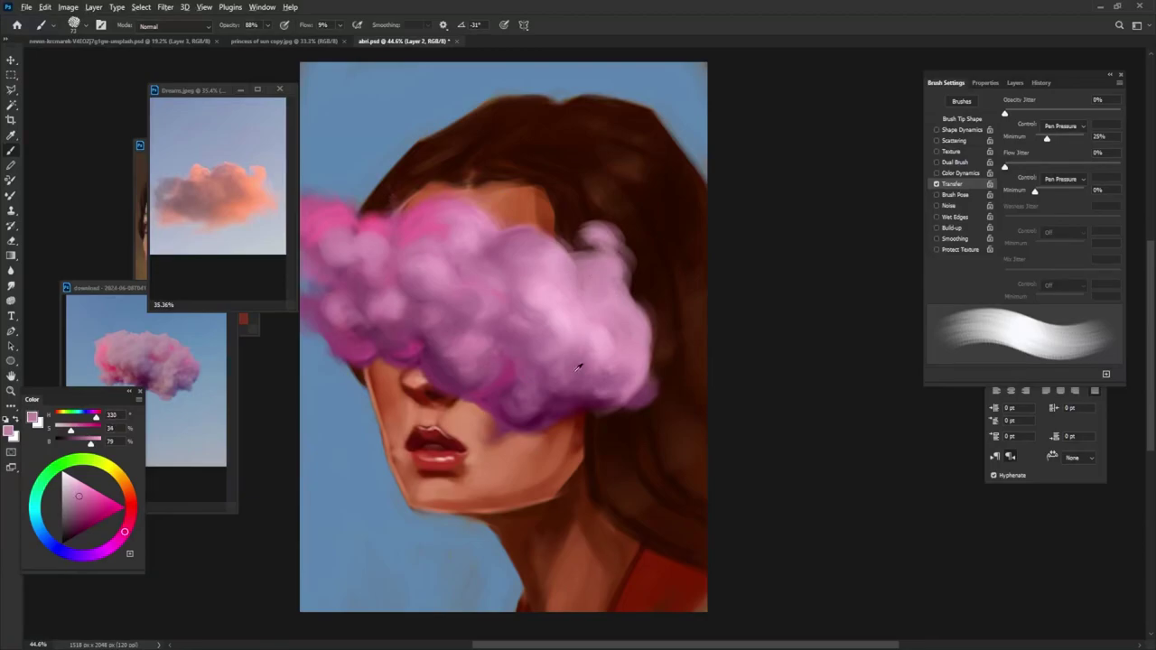
# Extend the cloud's lower-right edge in pink, then tidy it with the hair's dark brown.
pyautogui.keyDown('alt'); pyautogui.click(552, 407); pyautogui.keyUp('alt')
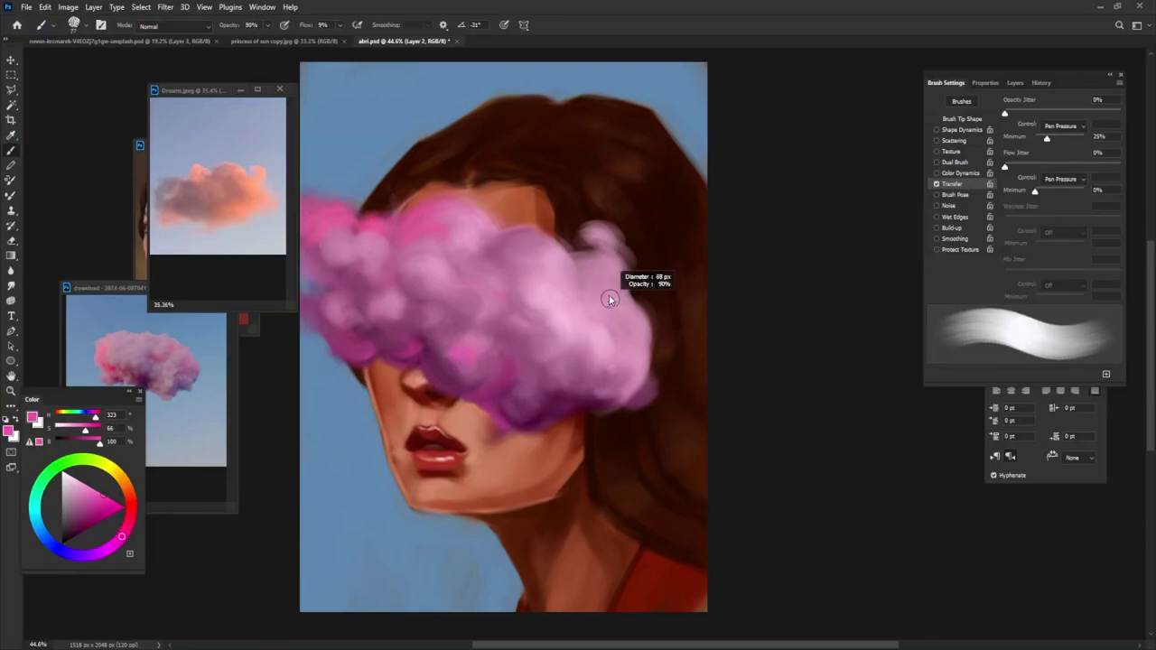
pyautogui.keyDown('alt'); pyautogui.click(404, 226); pyautogui.keyUp('alt')
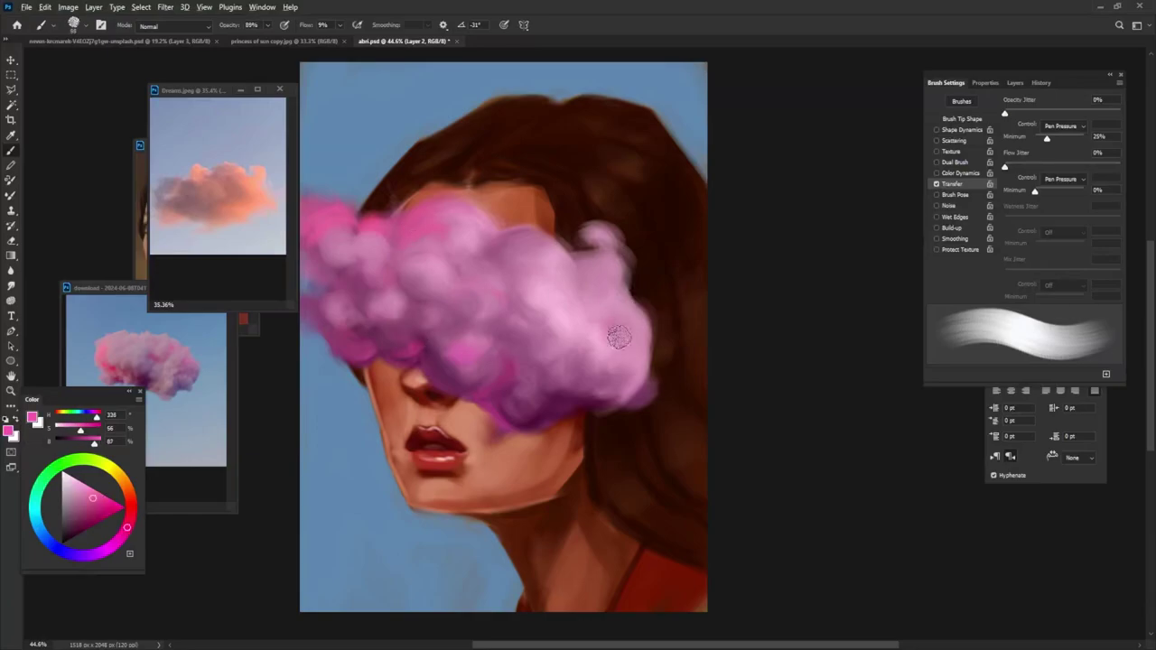
pyautogui.keyDown('alt'); pyautogui.click(601, 330); pyautogui.keyUp('alt')
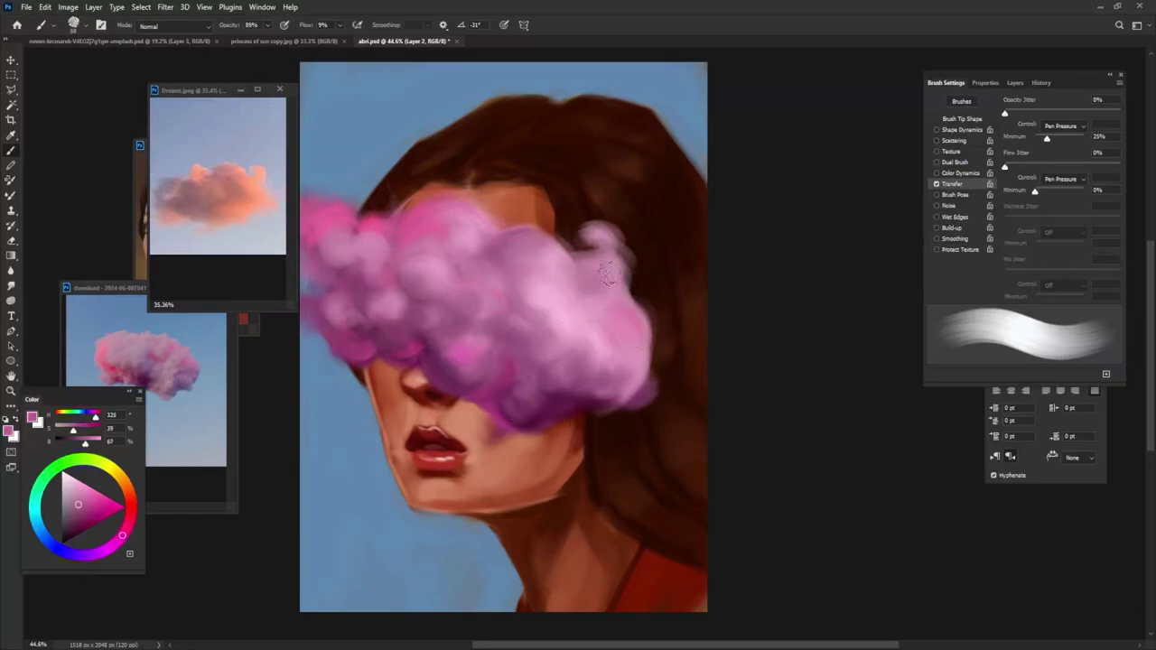
pyautogui.keyDown('alt'); pyautogui.click(554, 297); pyautogui.keyUp('alt')
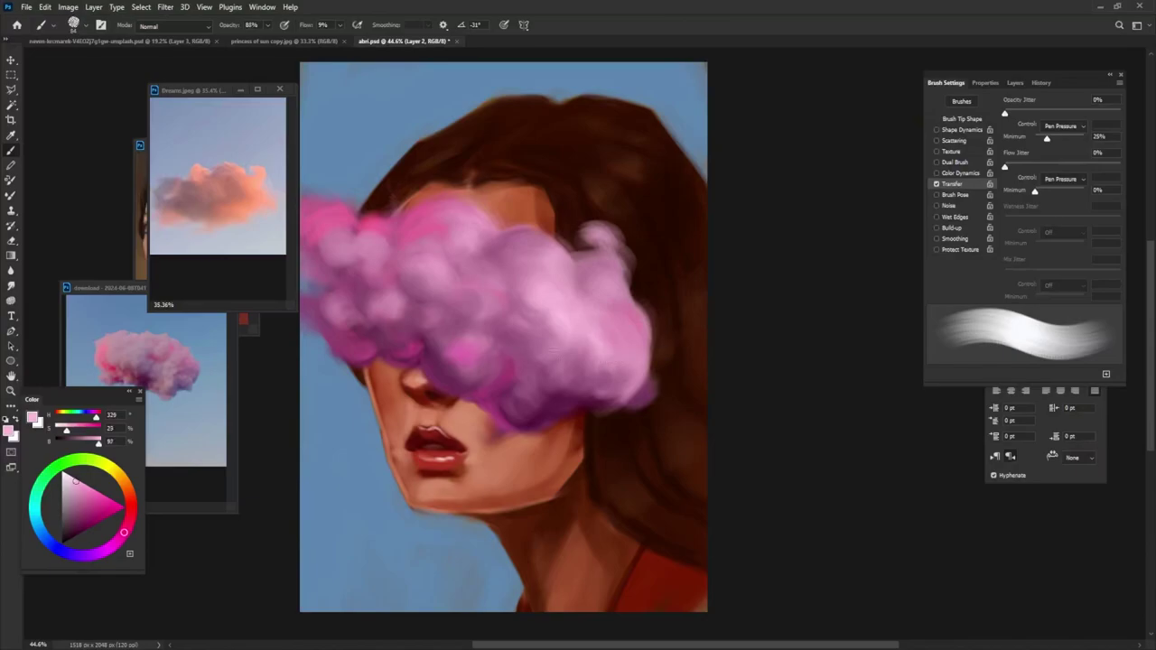
pyautogui.keyDown('alt'); pyautogui.click(612, 287); pyautogui.keyUp('alt')
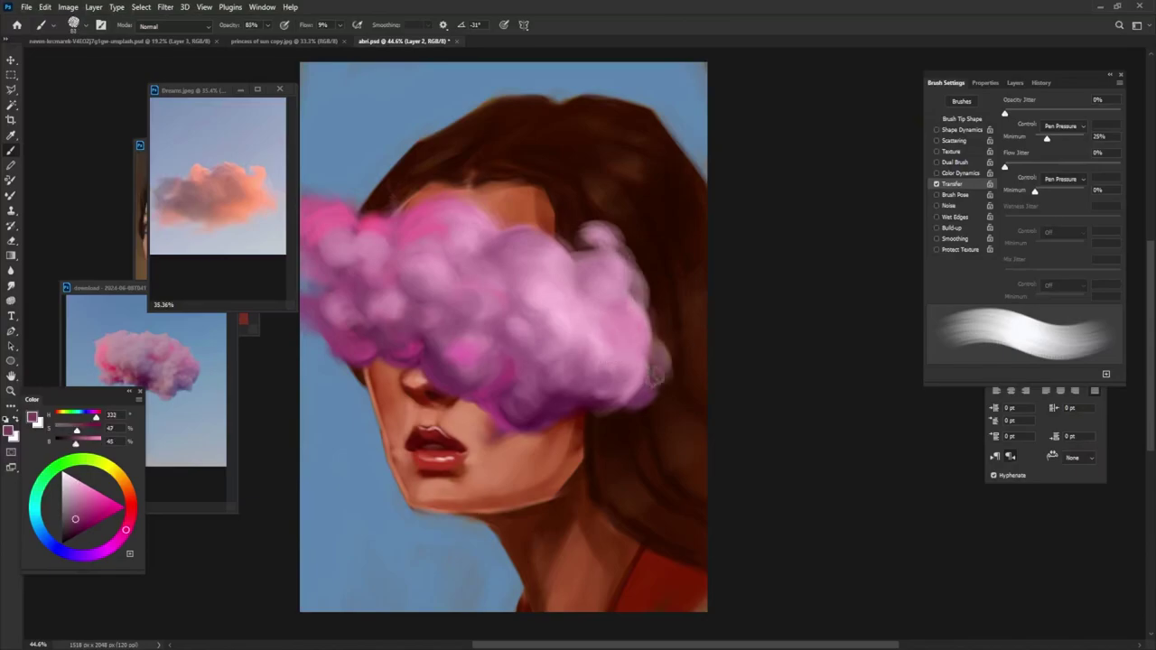
pyautogui.keyDown('alt'); pyautogui.click(640, 327); pyautogui.keyUp('alt')
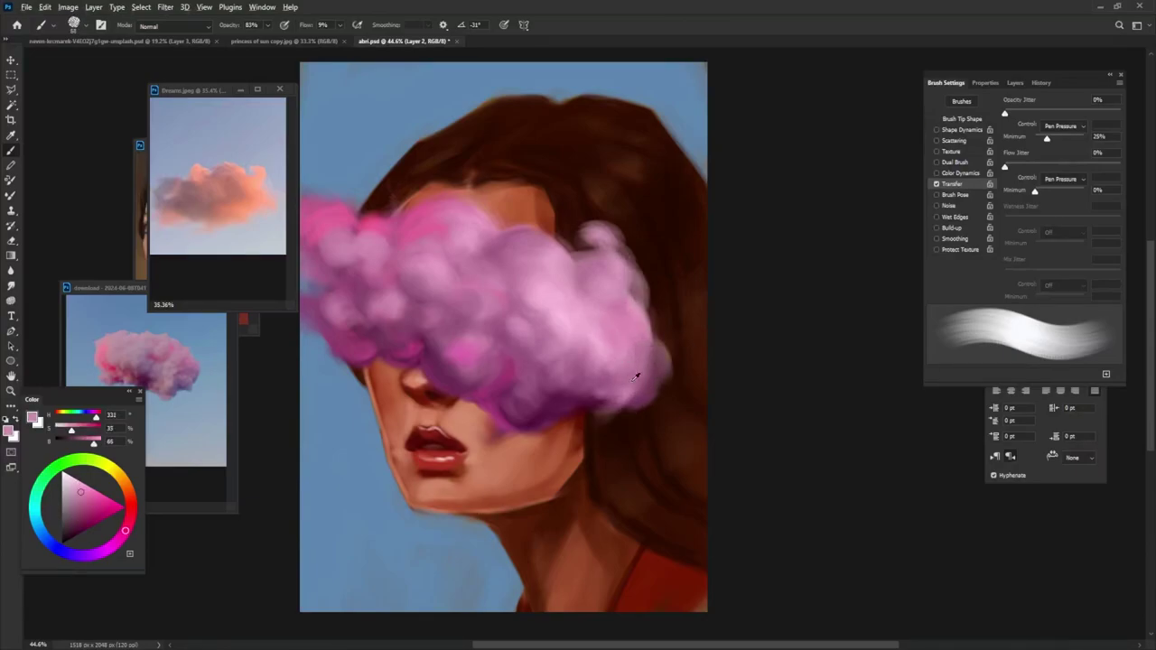
pyautogui.moveTo(630, 415); pyautogui.dragTo(667, 397)
pyautogui.keyDown('alt'); pyautogui.click(667, 412); pyautogui.keyUp('alt')
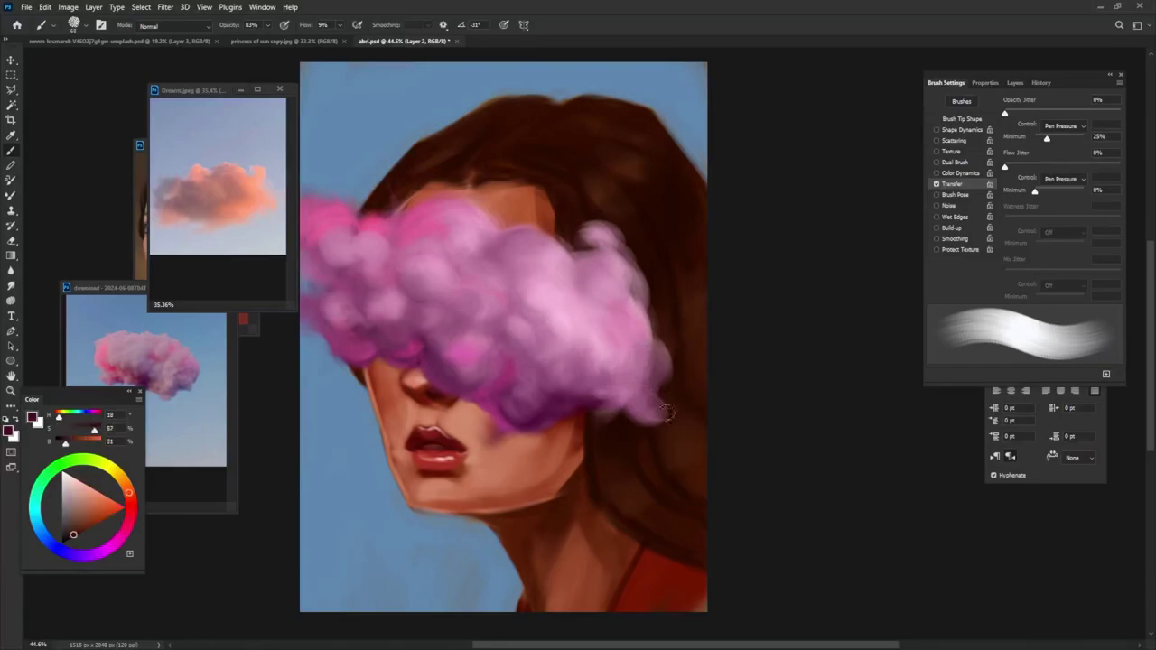
pyautogui.moveTo(669, 361); pyautogui.dragTo(623, 420)
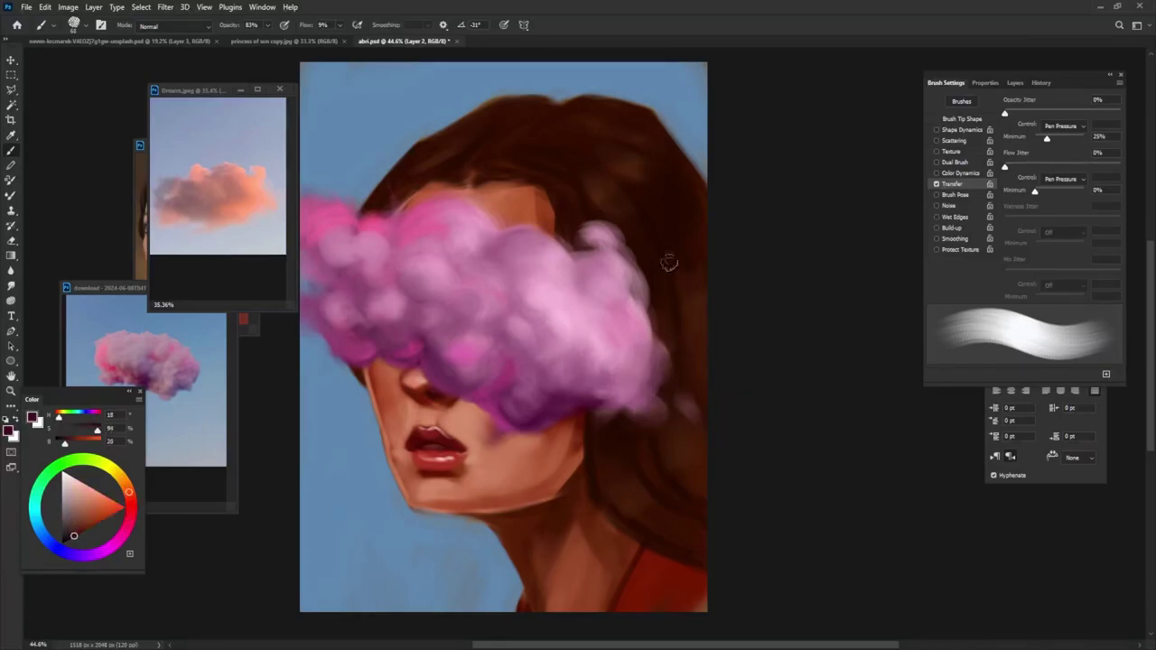
# Add light pink highlight strokes on the cloud near the forehead.
pyautogui.keyDown('alt'); pyautogui.click(632, 271); pyautogui.keyUp('alt')
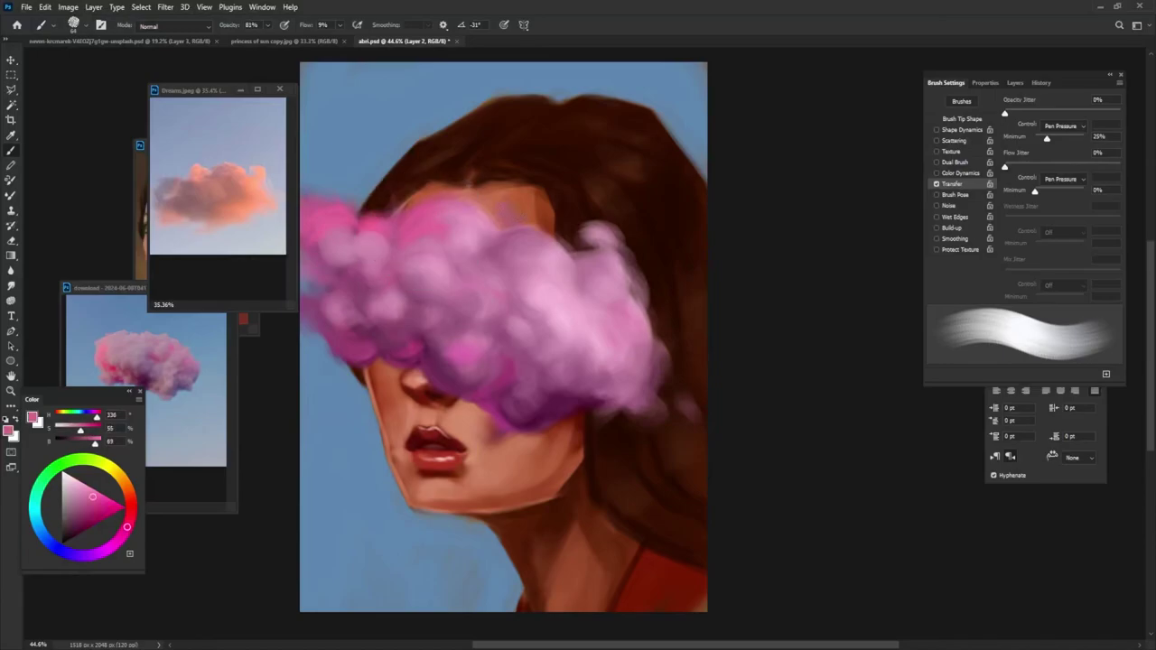
pyautogui.keyDown('alt'); pyautogui.click(514, 213); pyautogui.keyUp('alt')
pyautogui.moveTo(497, 191)
pyautogui.mouseDown()
pyautogui.moveTo(538, 221)
pyautogui.moveTo(524, 226)
pyautogui.moveTo(553, 219)
pyautogui.mouseUp()
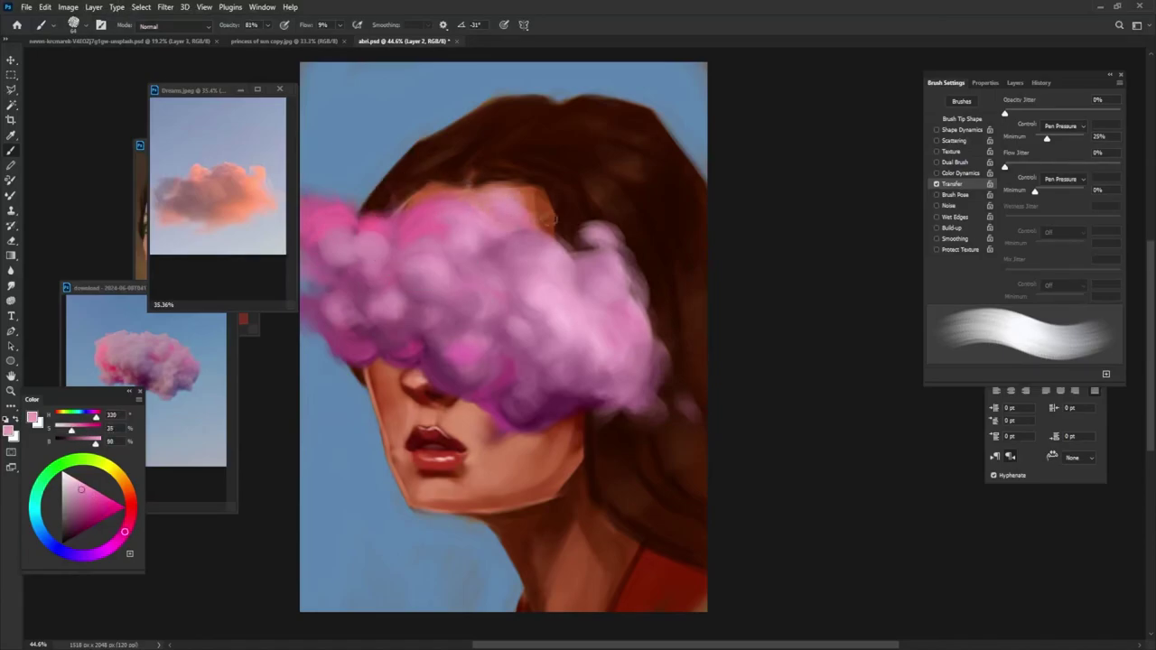
# Sample magentas and pinks, then add darker mauve strokes on the left side of the cloud.
pyautogui.keyDown('alt'); pyautogui.click(518, 210); pyautogui.keyUp('alt')
pyautogui.keyDown('alt'); pyautogui.click(431, 356); pyautogui.keyUp('alt')
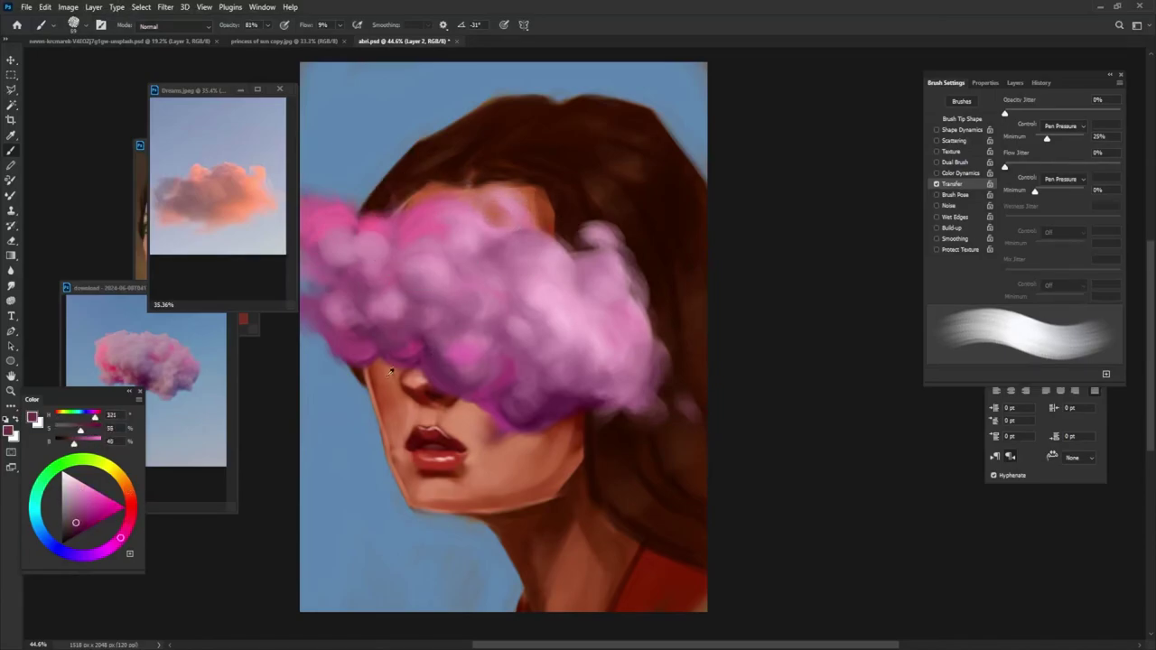
pyautogui.keyDown('alt'); pyautogui.click(387, 363); pyautogui.keyUp('alt')
pyautogui.keyDown('alt'); pyautogui.click(384, 369); pyautogui.keyUp('alt')
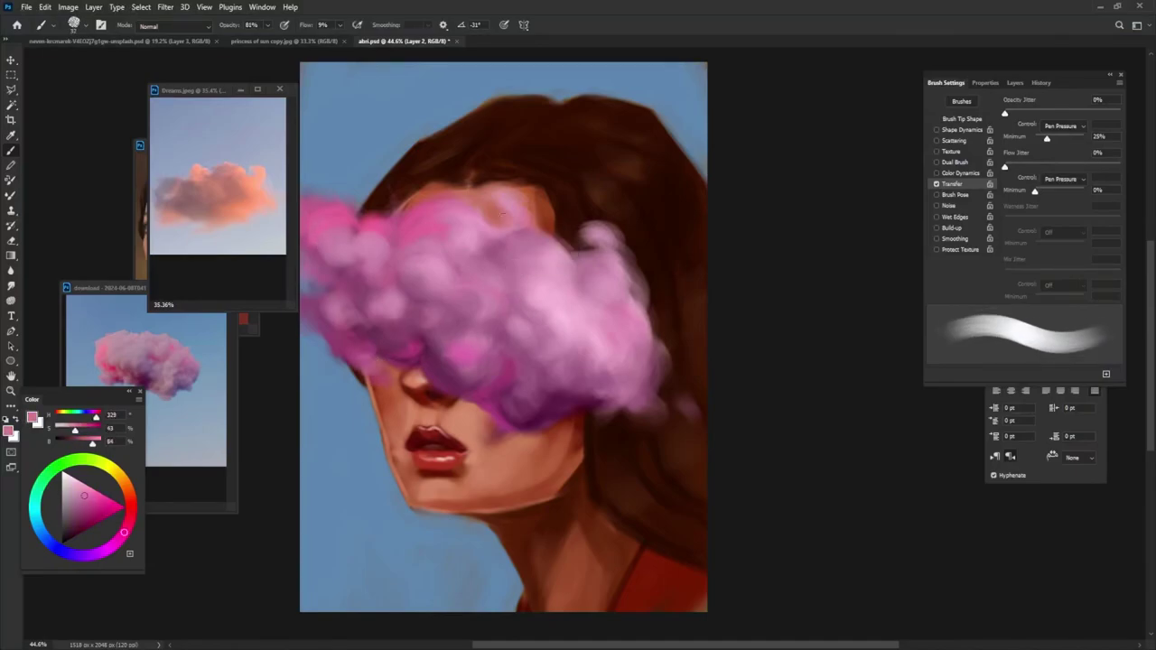
pyautogui.keyDown('alt'); pyautogui.click(543, 275); pyautogui.keyUp('alt')
pyautogui.keyDown('alt'); pyautogui.click(514, 284); pyautogui.keyUp('alt')
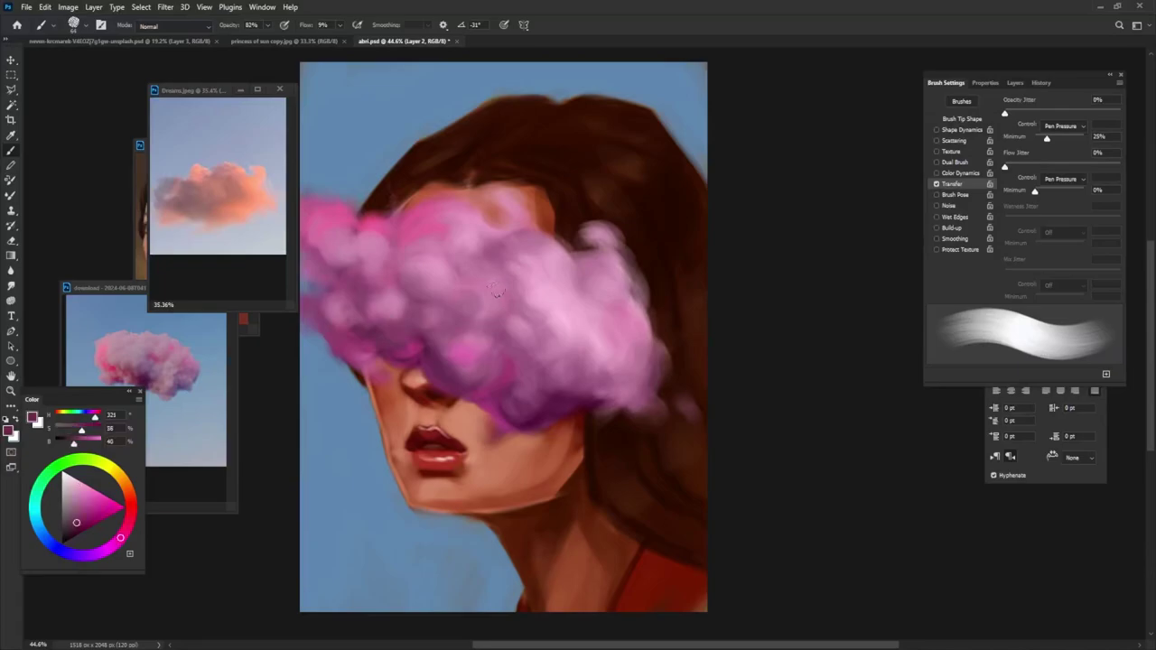
pyautogui.keyDown('alt'); pyautogui.click(459, 227); pyautogui.keyUp('alt')
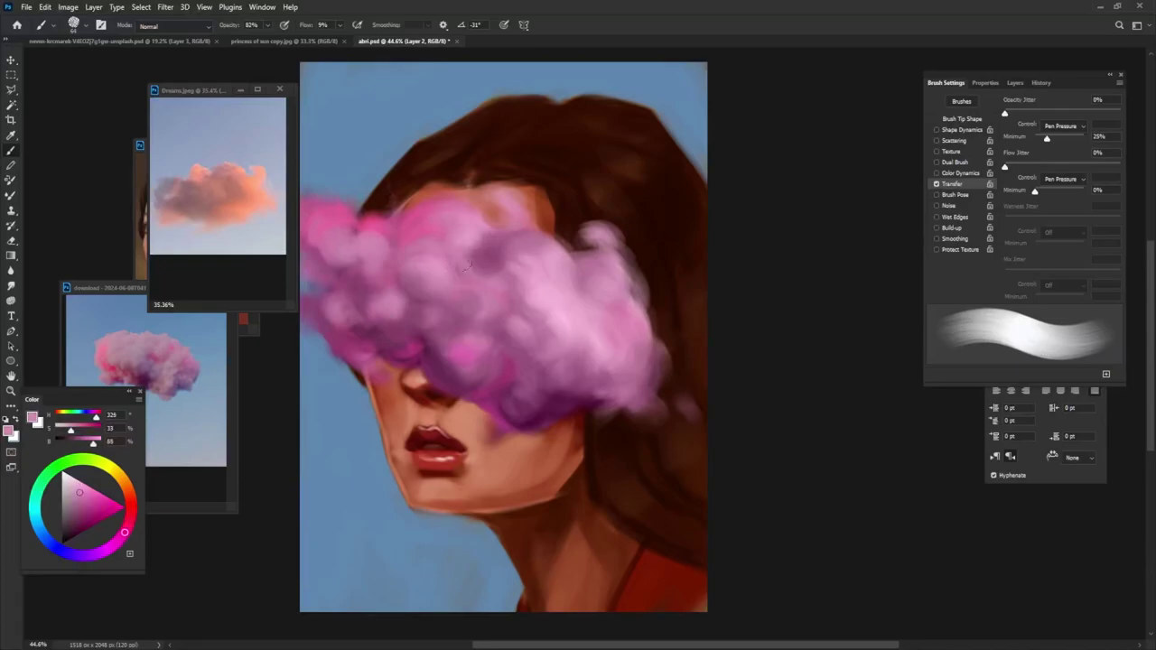
pyautogui.keyDown('alt'); pyautogui.click(473, 282); pyautogui.keyUp('alt')
pyautogui.keyDown('alt'); pyautogui.click(413, 325); pyautogui.keyUp('alt')
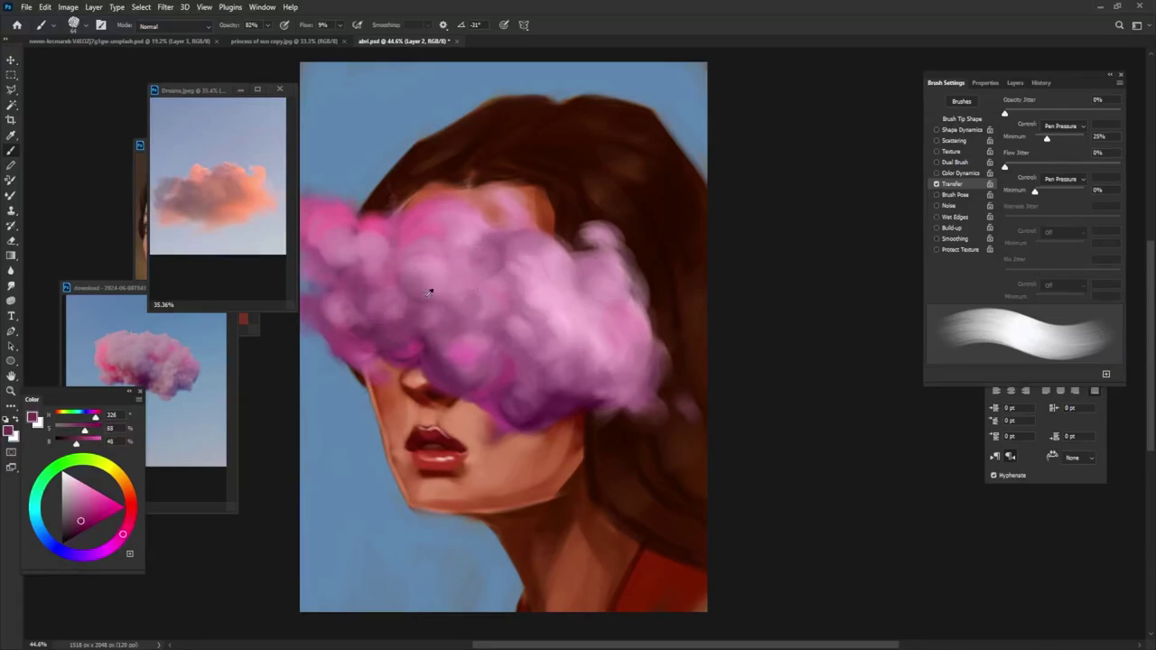
pyautogui.moveTo(376, 267); pyautogui.dragTo(348, 298)
# Sample pale and saturated cloud pinks plus the sky blue.
pyautogui.keyDown('alt'); pyautogui.click(361, 263); pyautogui.keyUp('alt')
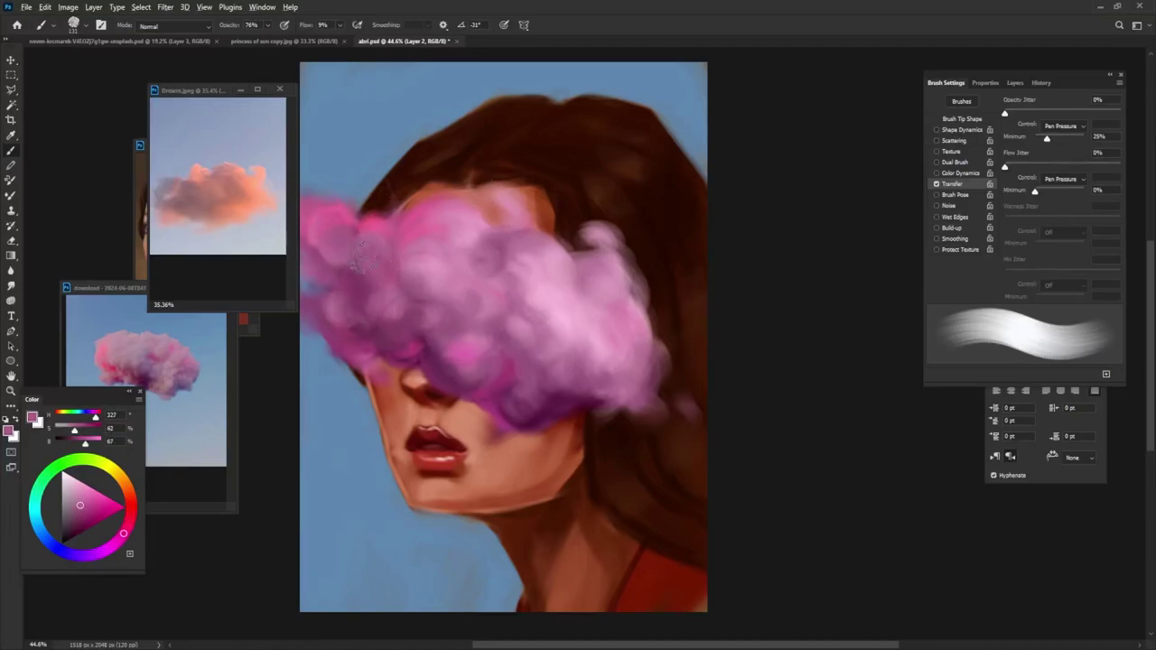
pyautogui.keyDown('alt'); pyautogui.click(386, 329); pyautogui.keyUp('alt')
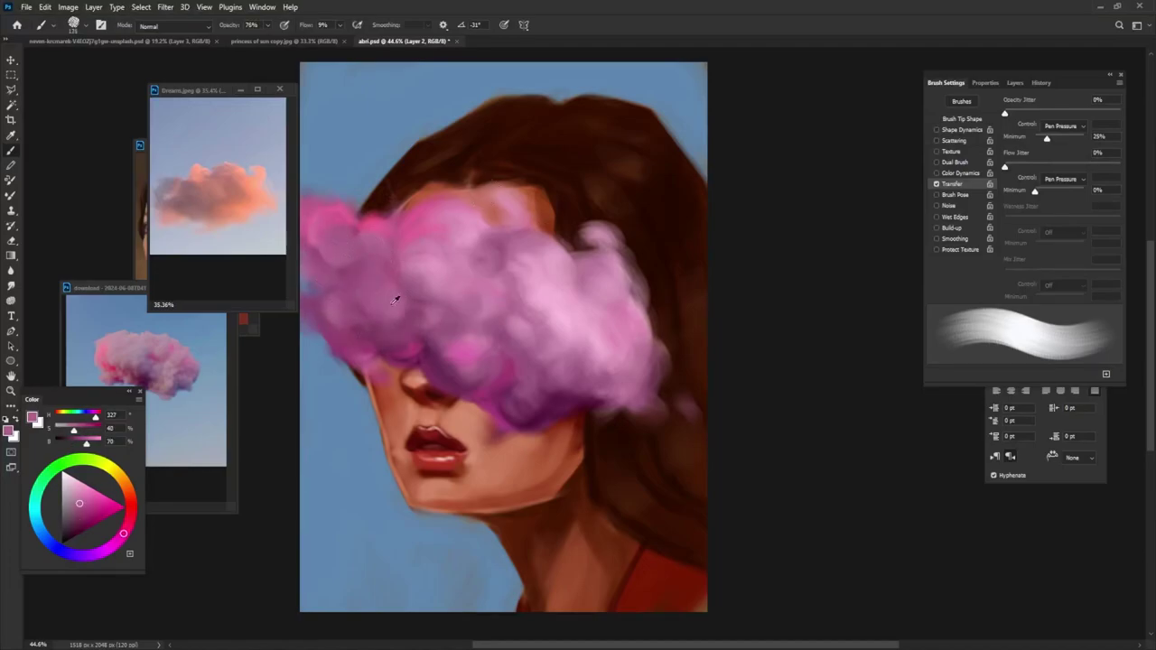
pyautogui.keyDown('alt'); pyautogui.click(555, 274); pyautogui.keyUp('alt')
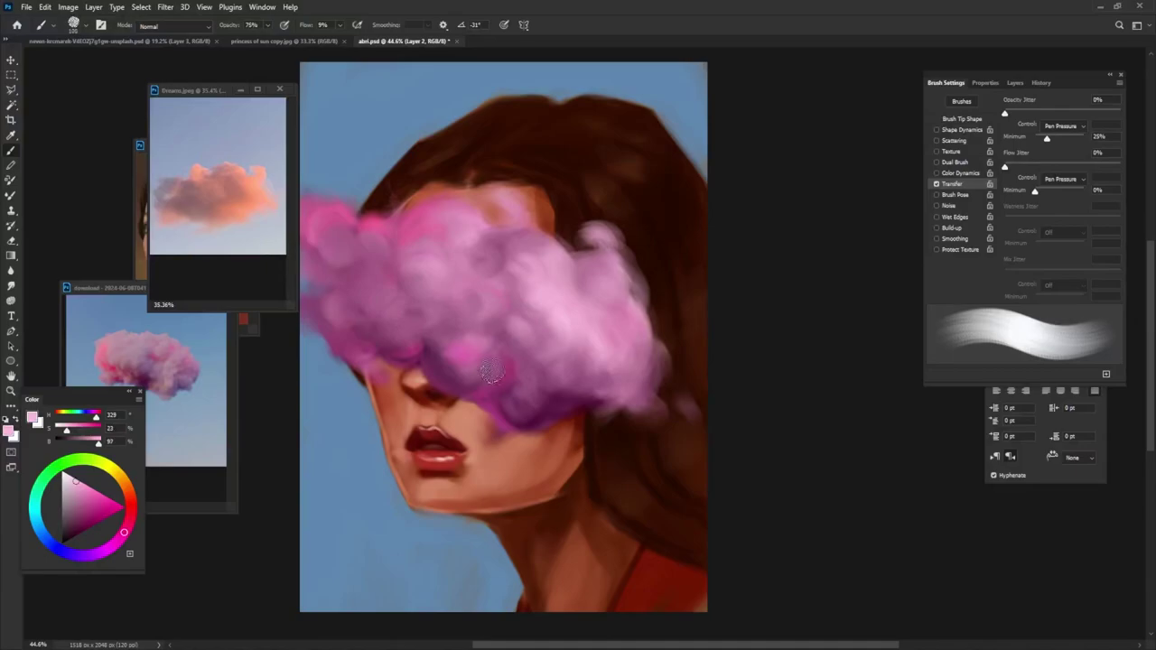
pyautogui.keyDown('alt'); pyautogui.click(352, 332); pyautogui.keyUp('alt')
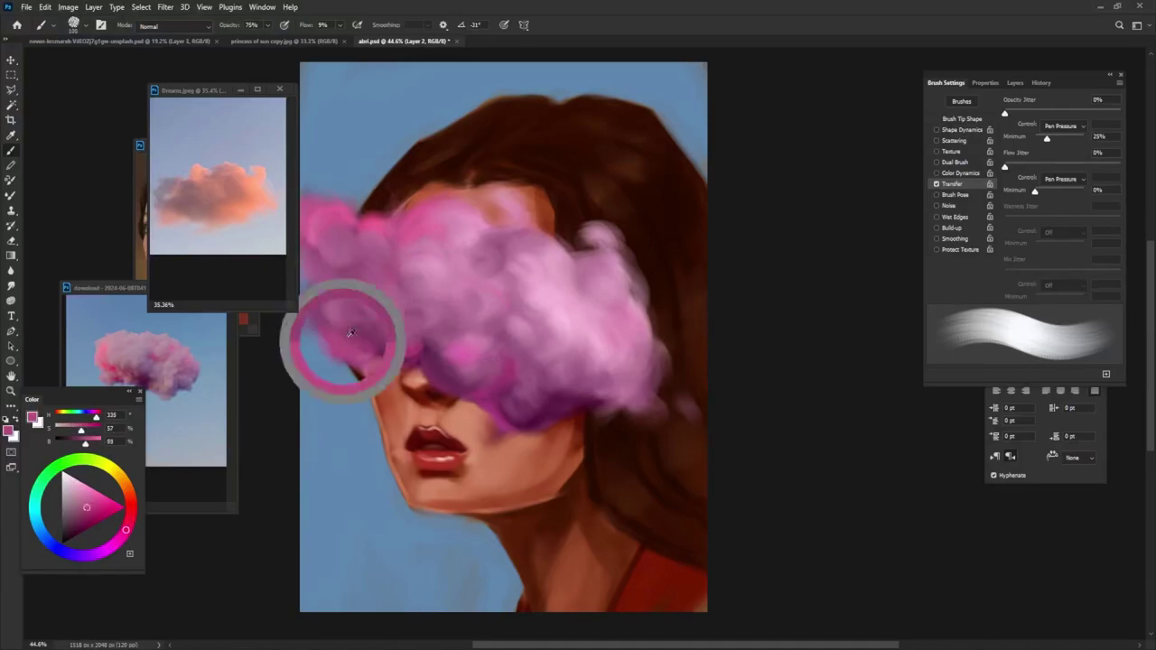
pyautogui.keyDown('alt'); pyautogui.click(352, 189); pyautogui.keyUp('alt')
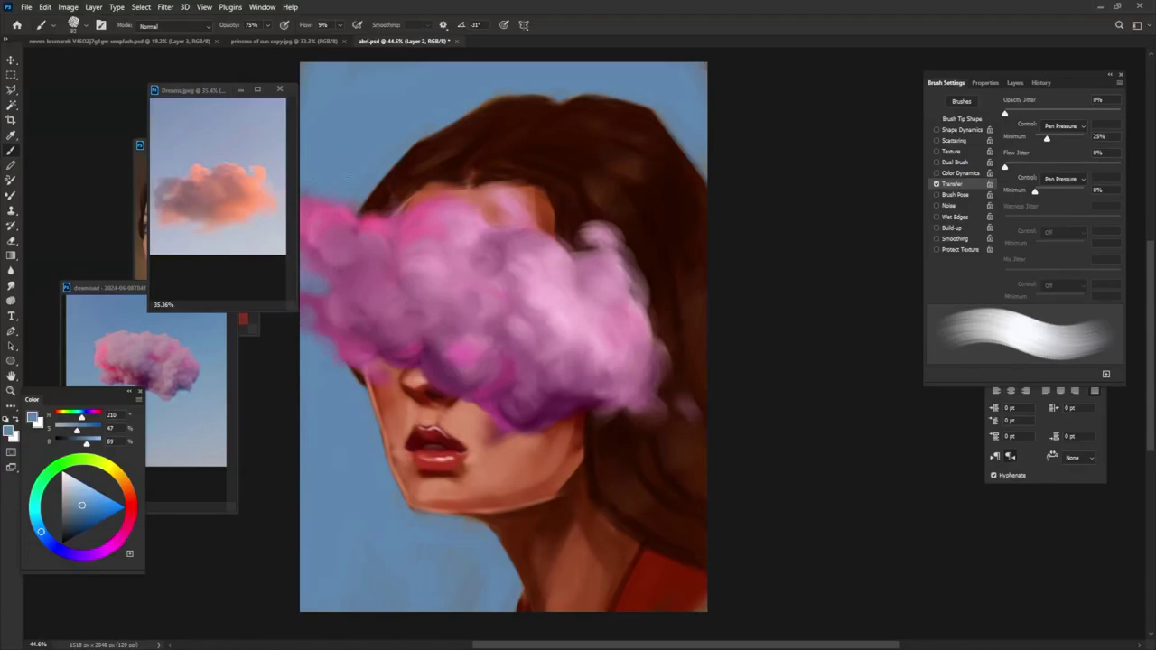
# Sample a range of cloud purples for the underside shading near the nose.
pyautogui.keyDown('alt'); pyautogui.click(548, 400); pyautogui.keyUp('alt')
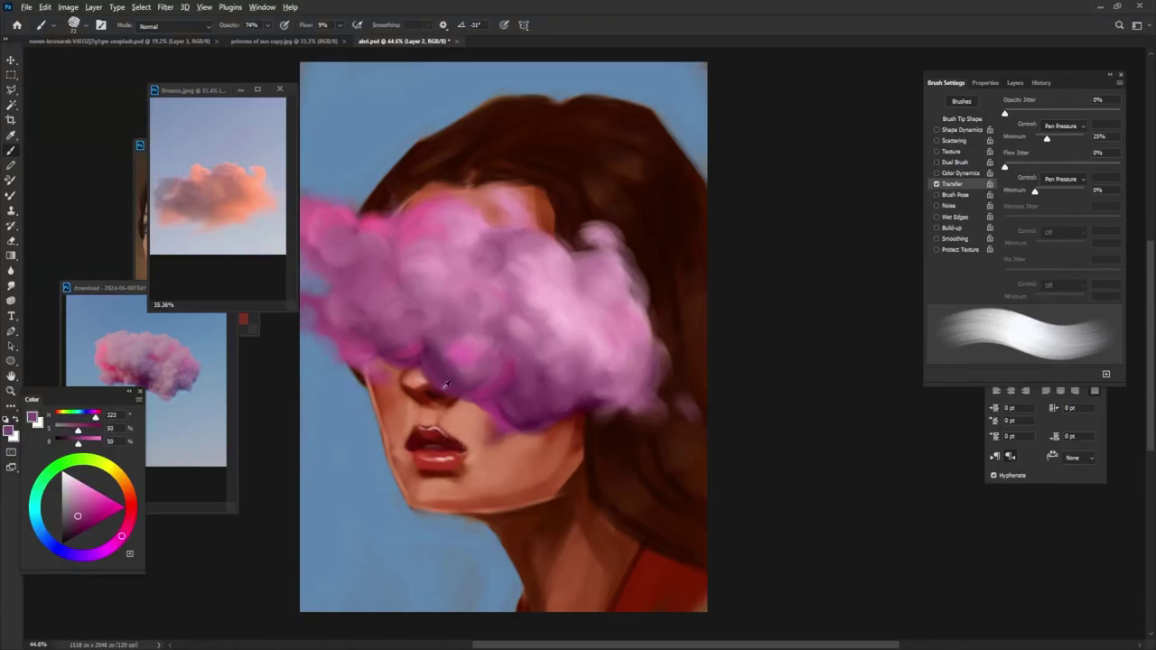
pyautogui.keyDown('alt'); pyautogui.click(422, 349); pyautogui.keyUp('alt')
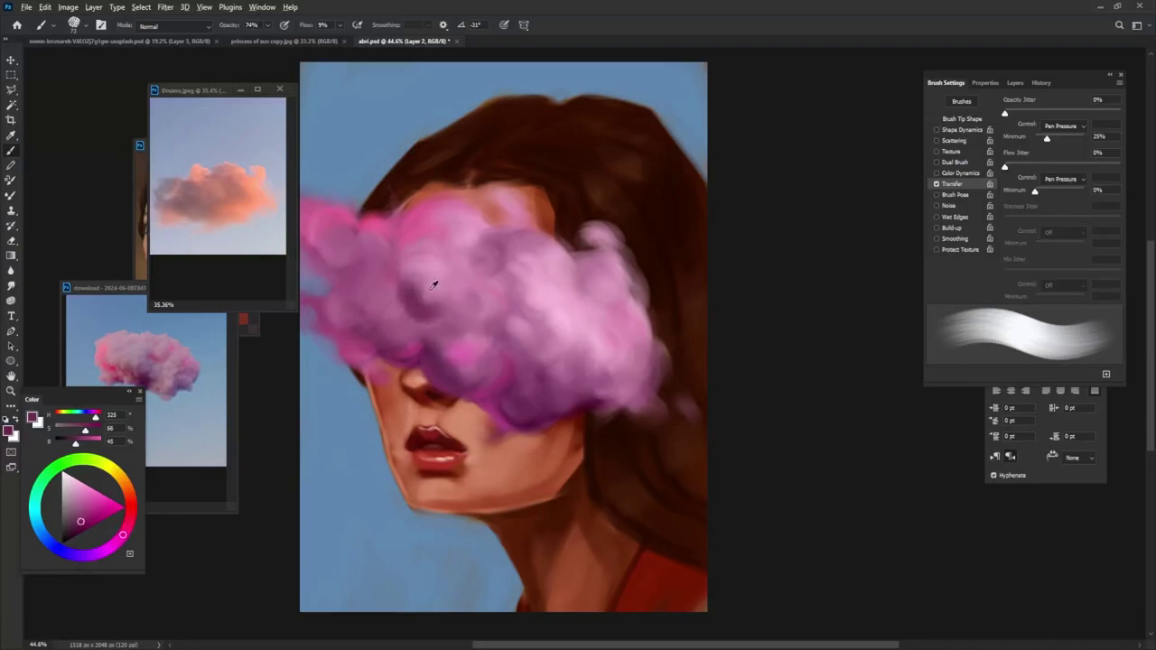
pyautogui.keyDown('alt'); pyautogui.click(426, 309); pyautogui.keyUp('alt')
pyautogui.keyDown('alt'); pyautogui.click(394, 305); pyautogui.keyUp('alt')
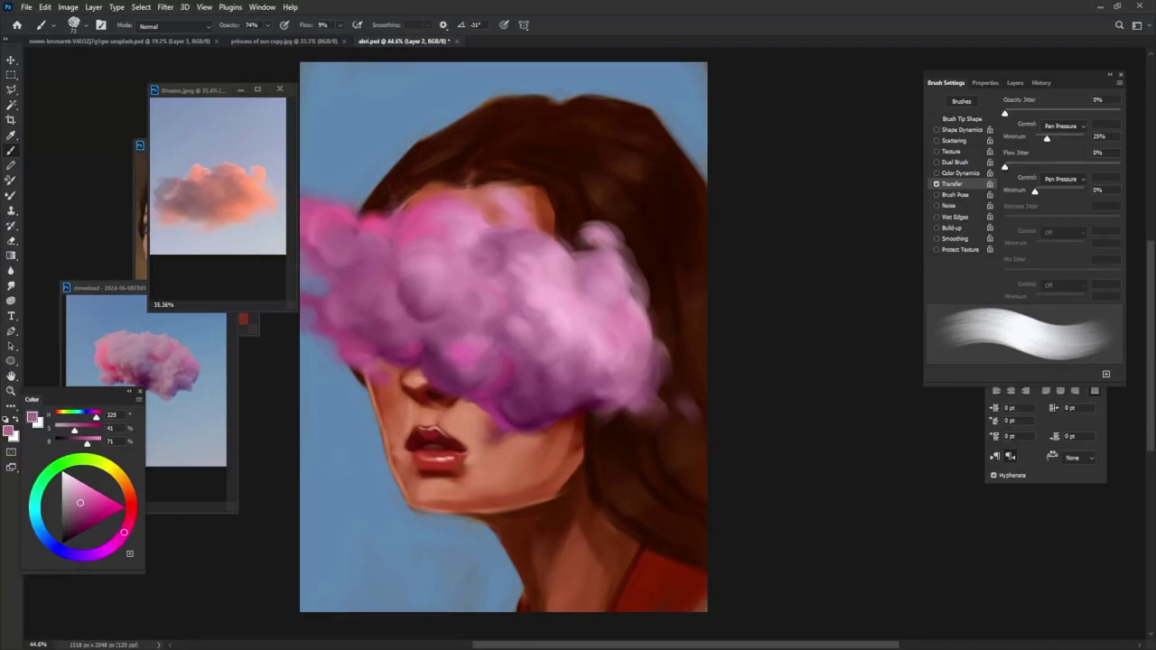
pyautogui.keyDown('alt'); pyautogui.click(445, 340); pyautogui.keyUp('alt')
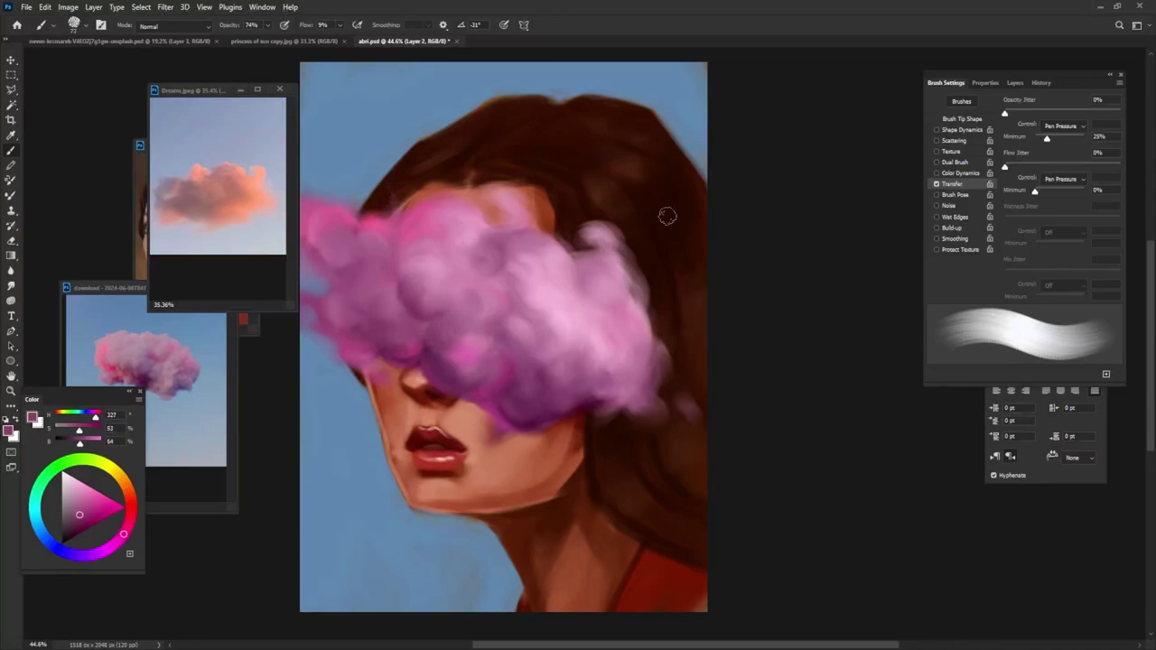
pyautogui.keyDown('alt'); pyautogui.click(442, 361); pyautogui.keyUp('alt')
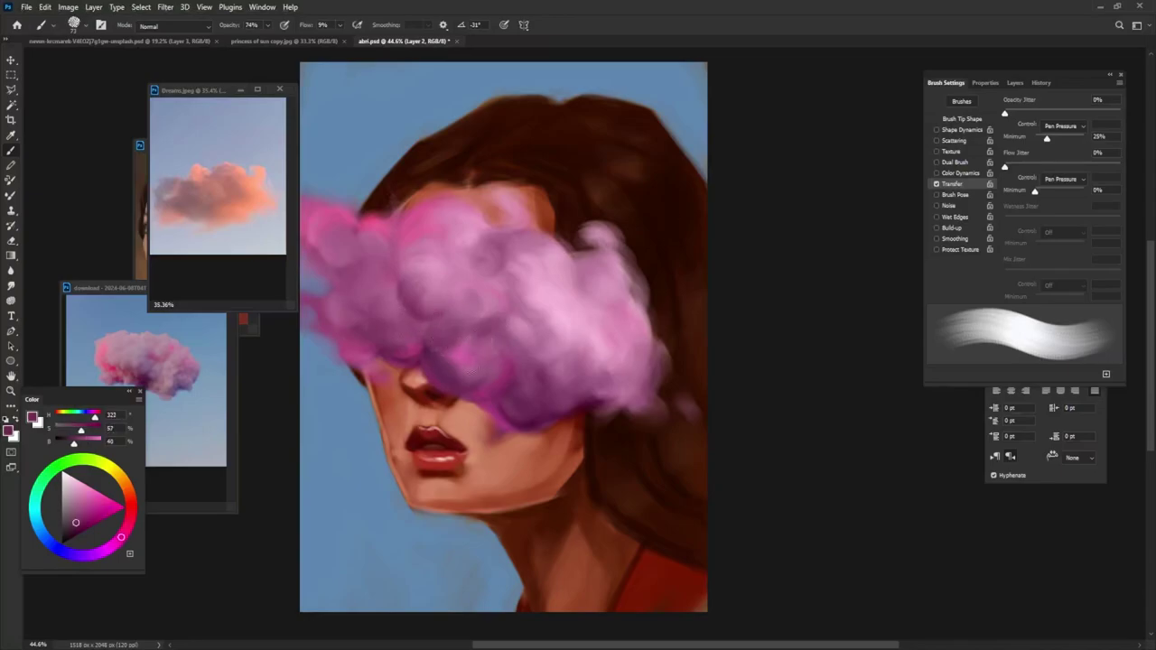
pyautogui.keyDown('alt'); pyautogui.click(484, 357); pyautogui.keyUp('alt')
pyautogui.keyDown('alt'); pyautogui.click(459, 366); pyautogui.keyUp('alt')
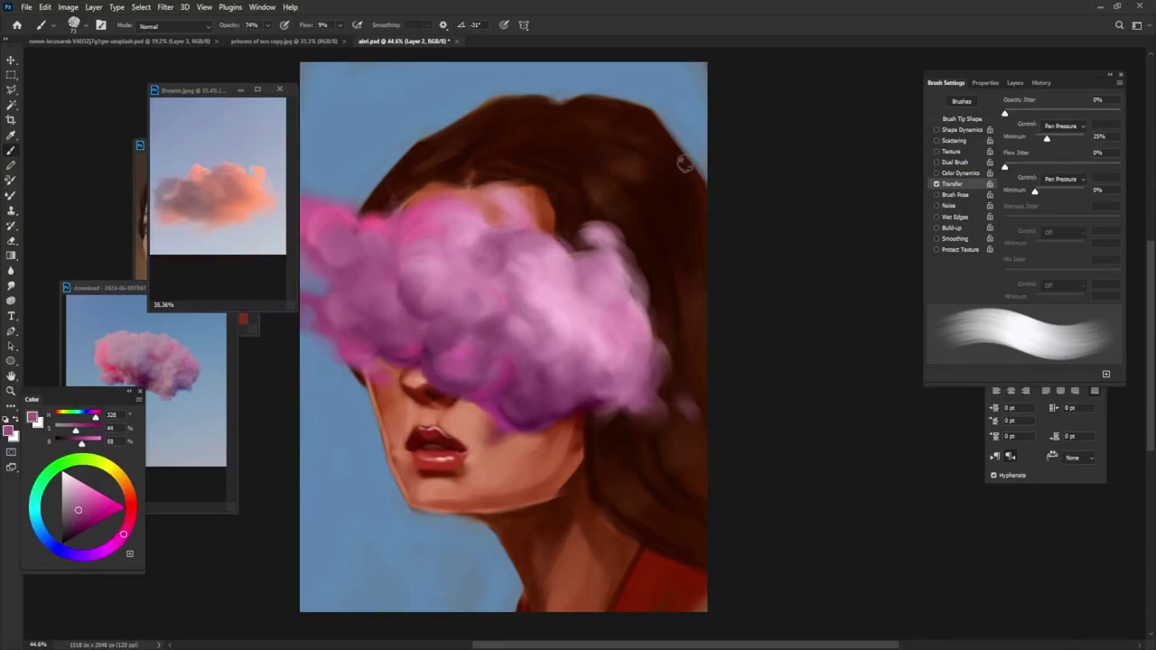
# On the layer beneath the cloud, brush dark red shadow beside the nose and along the cloud's lower edge.
pyautogui.click(1015, 84)
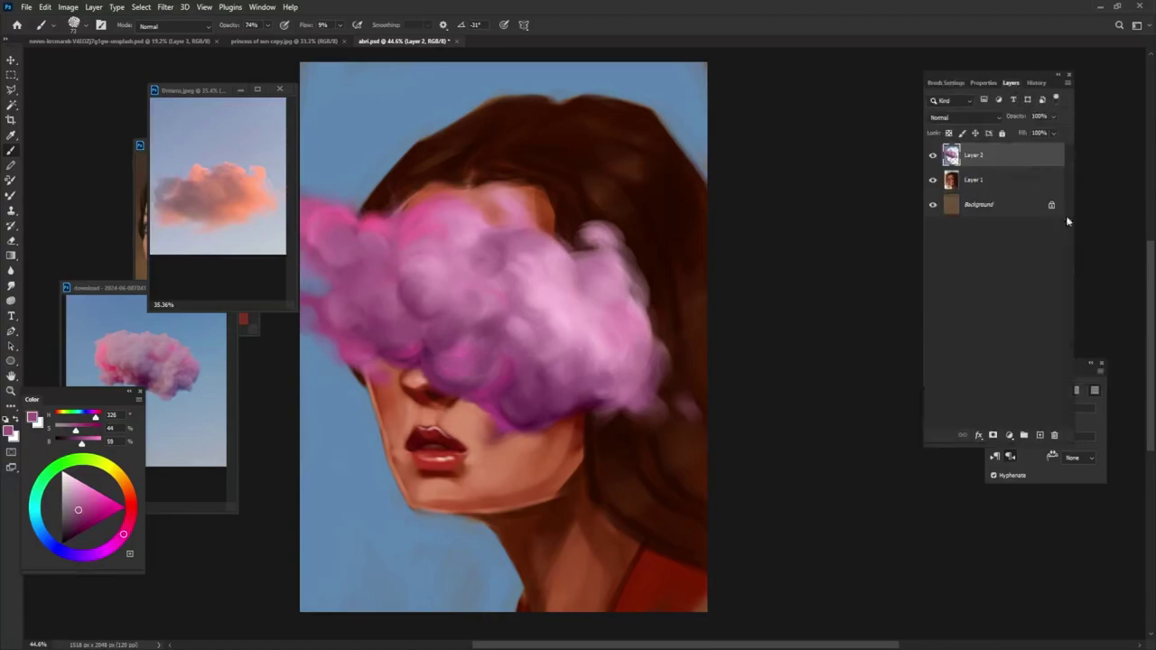
pyautogui.click(1003, 180)
pyautogui.keyDown('alt'); pyautogui.click(436, 441); pyautogui.keyUp('alt')
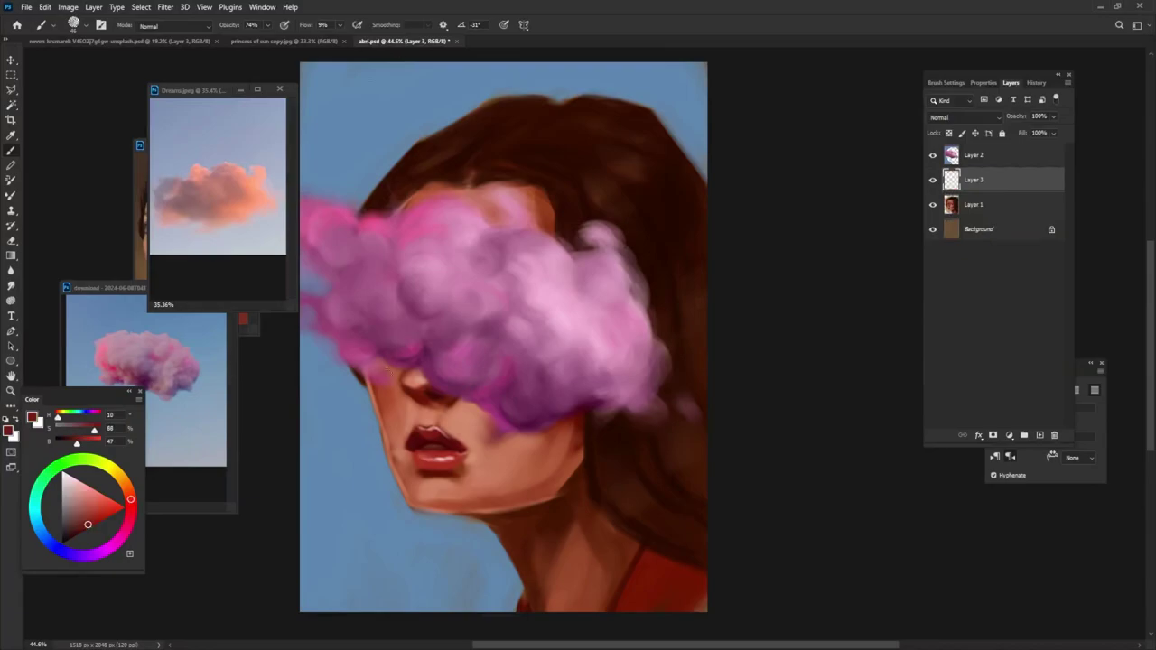
pyautogui.moveTo(394, 390); pyautogui.dragTo(372, 378)
pyautogui.moveTo(449, 400)
pyautogui.mouseDown()
pyautogui.moveTo(473, 412)
pyautogui.moveTo(418, 379)
pyautogui.moveTo(408, 406)
pyautogui.mouseUp()
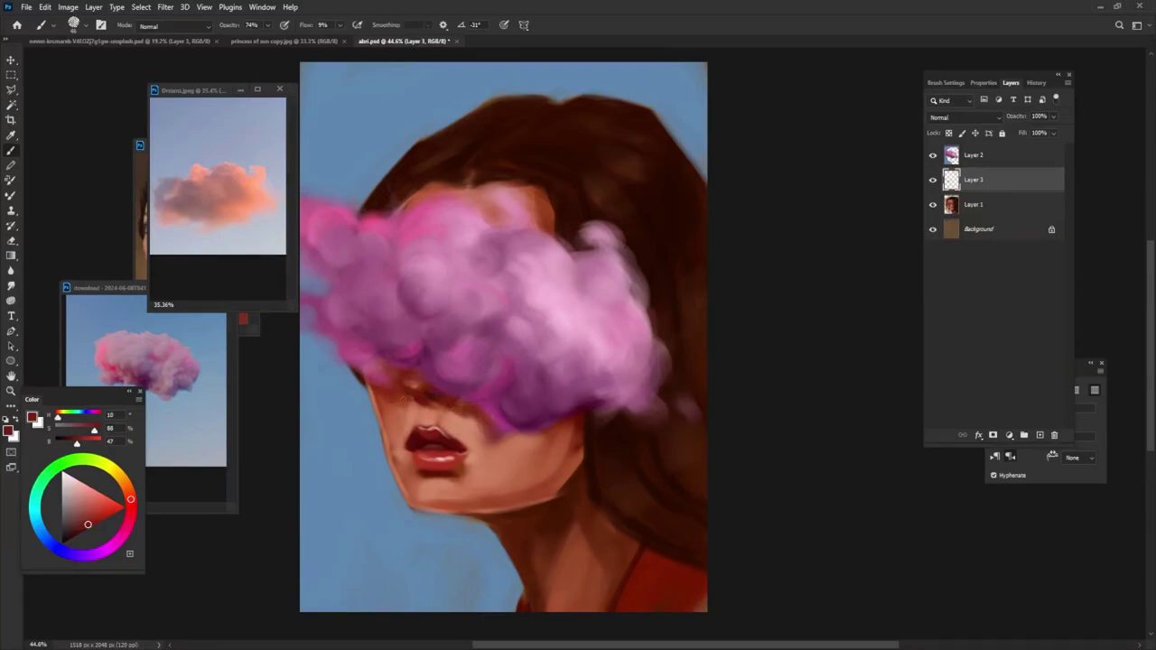
pyautogui.moveTo(502, 439); pyautogui.dragTo(556, 416)
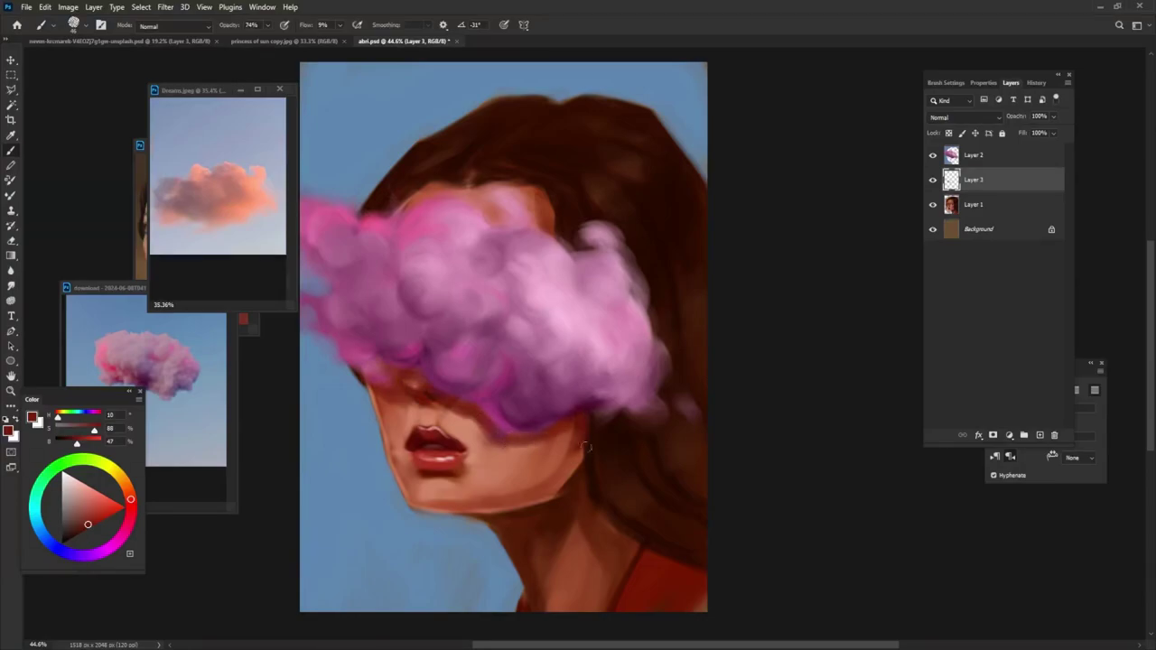
pyautogui.moveTo(385, 405)
pyautogui.mouseDown()
pyautogui.moveTo(388, 425)
pyautogui.moveTo(426, 395)
pyautogui.mouseUp()
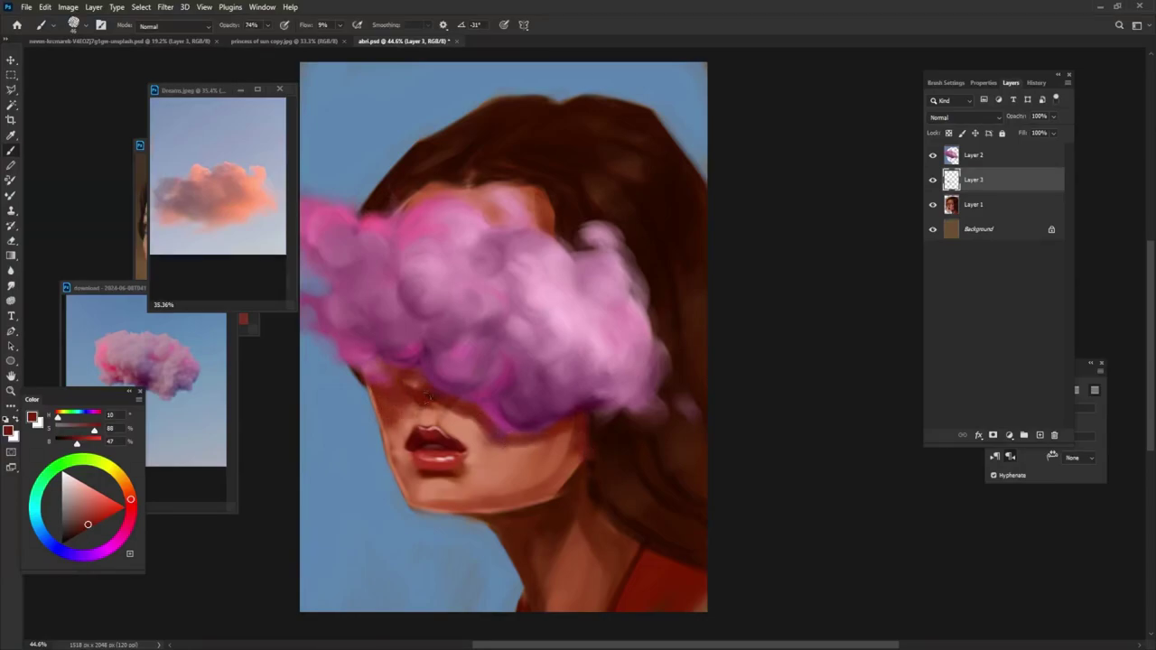
# Set the shadow layer to Multiply and erase the excess shadow under the cloud.
pyautogui.click(963, 116)
pyautogui.click(970, 173)
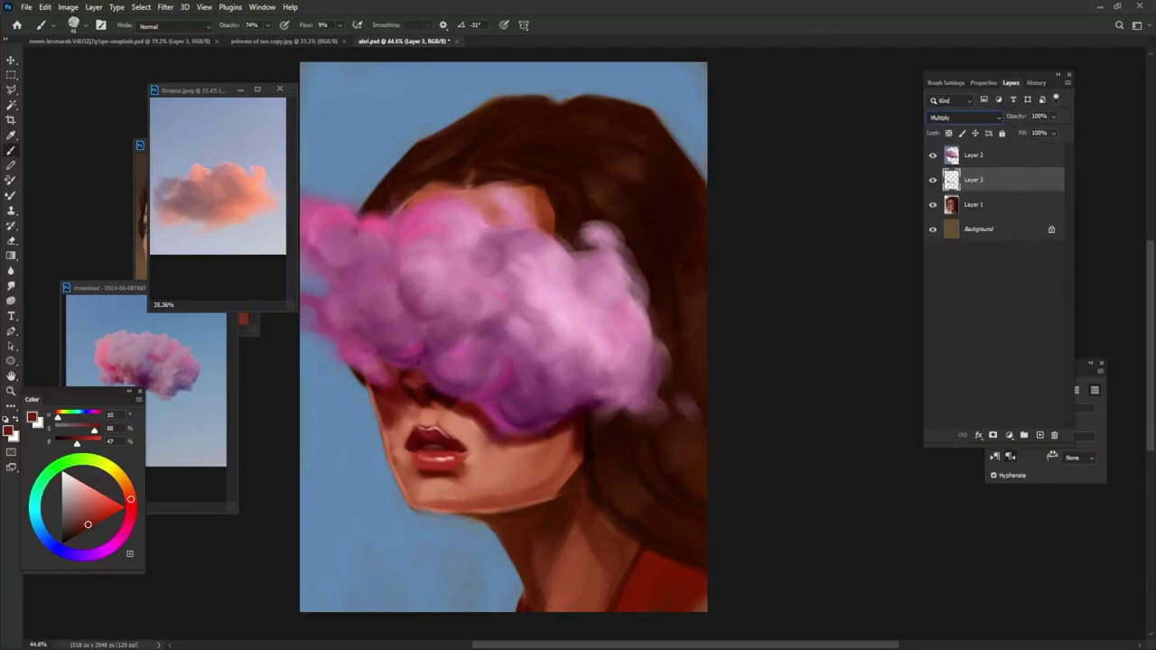
pyautogui.press('e')
pyautogui.moveTo(392, 429)
pyautogui.mouseDown()
pyautogui.moveTo(449, 406)
pyautogui.moveTo(510, 461)
pyautogui.mouseUp()
pyautogui.moveTo(465, 411)
pyautogui.mouseDown()
pyautogui.moveTo(506, 441)
pyautogui.moveTo(578, 434)
pyautogui.moveTo(551, 435)
pyautogui.moveTo(571, 483)
pyautogui.mouseUp()
pyautogui.press('b')
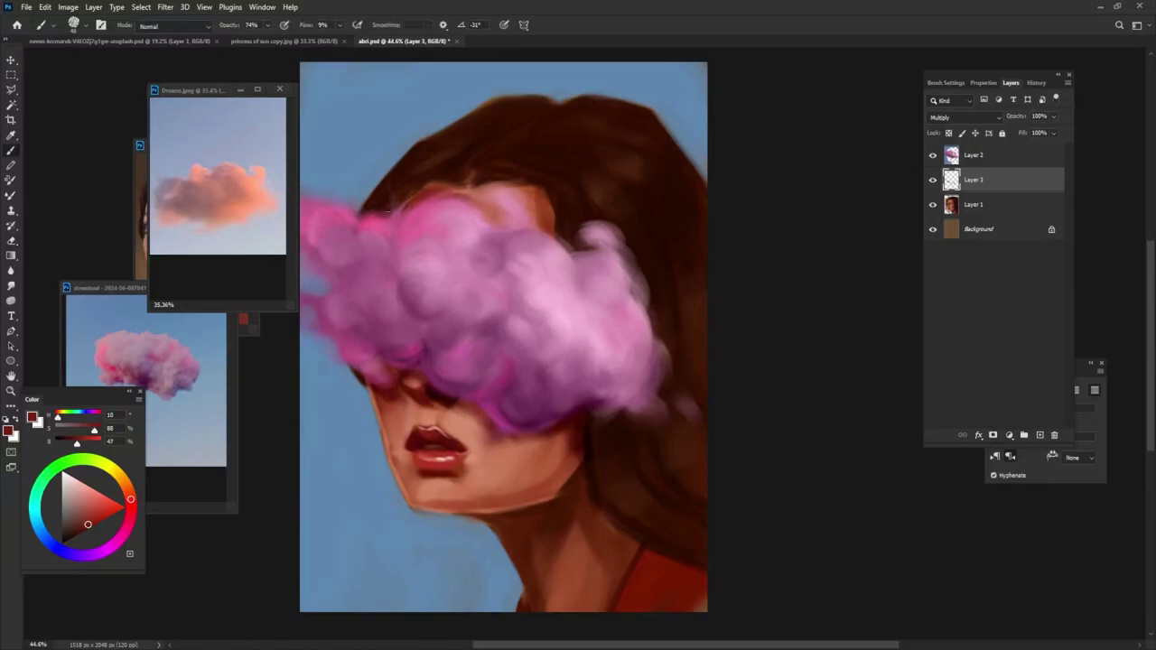
pyautogui.press('e')
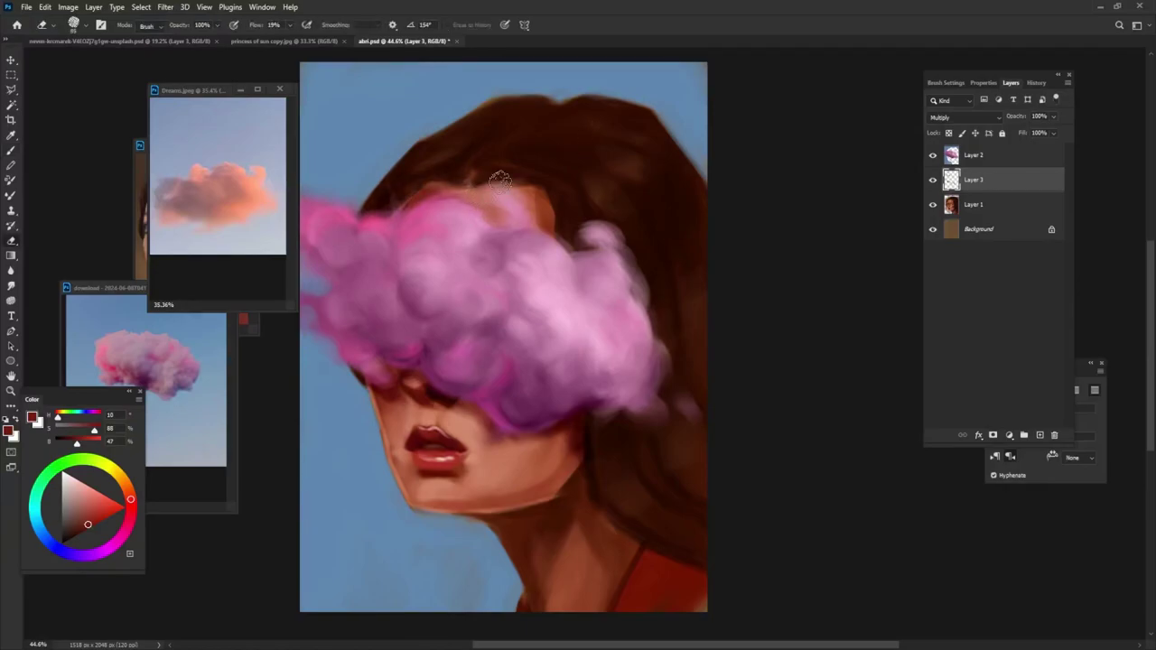
pyautogui.press('b')
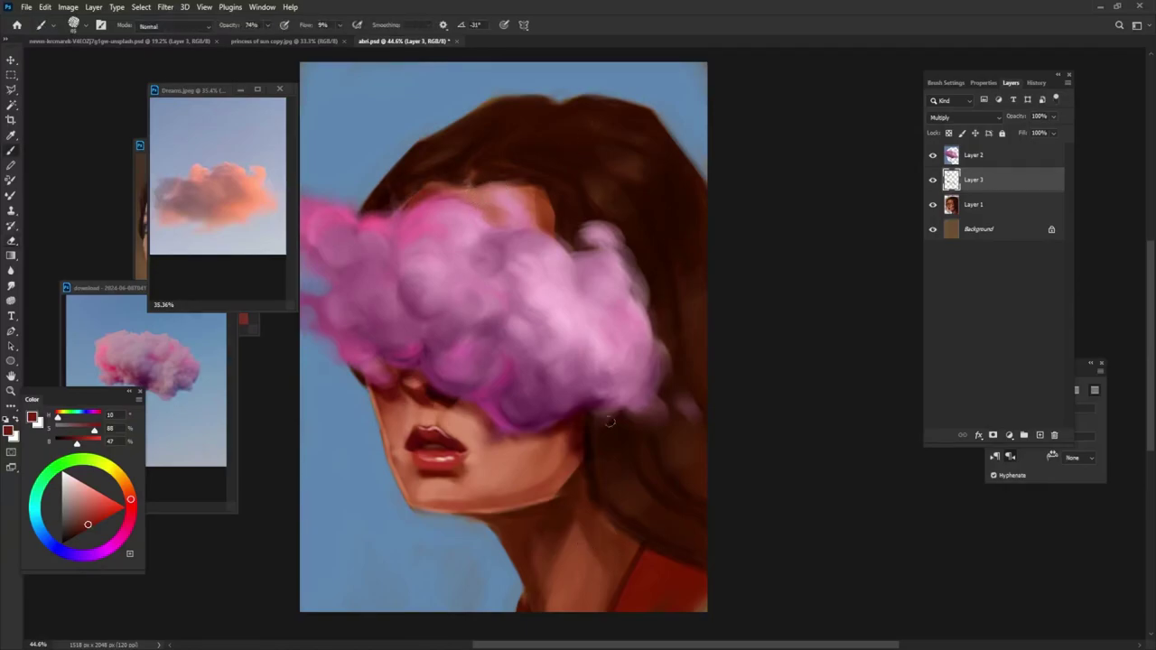
pyautogui.keyDown('alt'); pyautogui.click(502, 398); pyautogui.keyUp('alt')
pyautogui.hotkey('alt', ']')
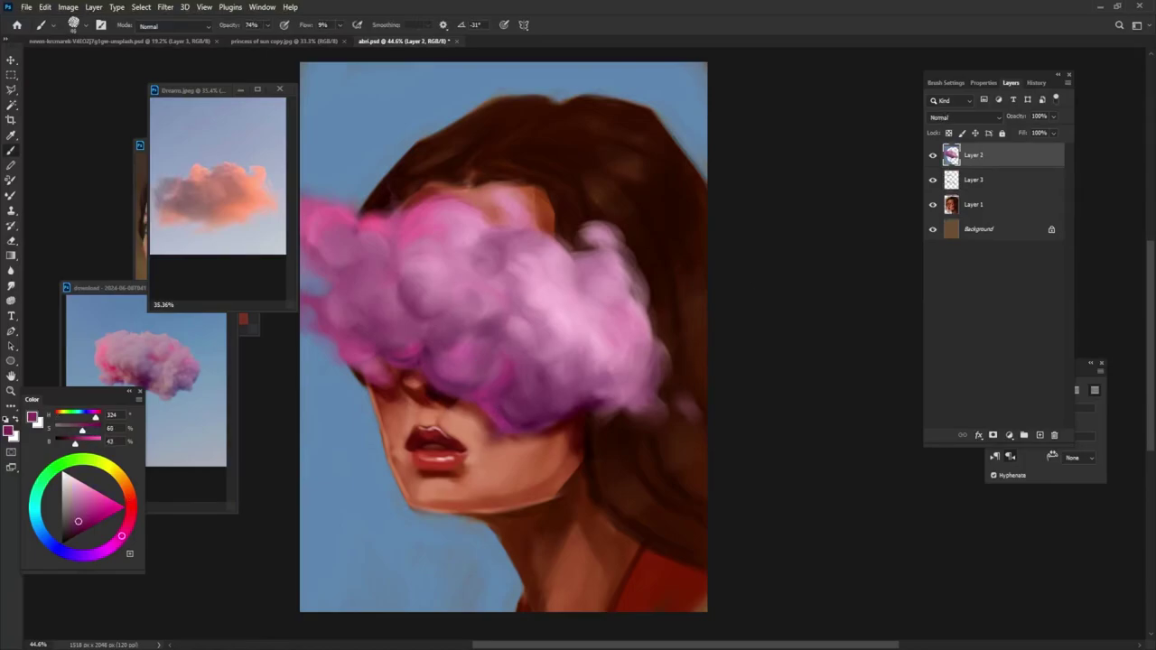
# Paint light pink highlights along the cloud's right edge and darken its lower-right edge with hair brown.
pyautogui.keyDown('alt'); pyautogui.click(606, 332); pyautogui.keyUp('alt')
pyautogui.keyDown('alt'); pyautogui.click(611, 333); pyautogui.keyUp('alt')
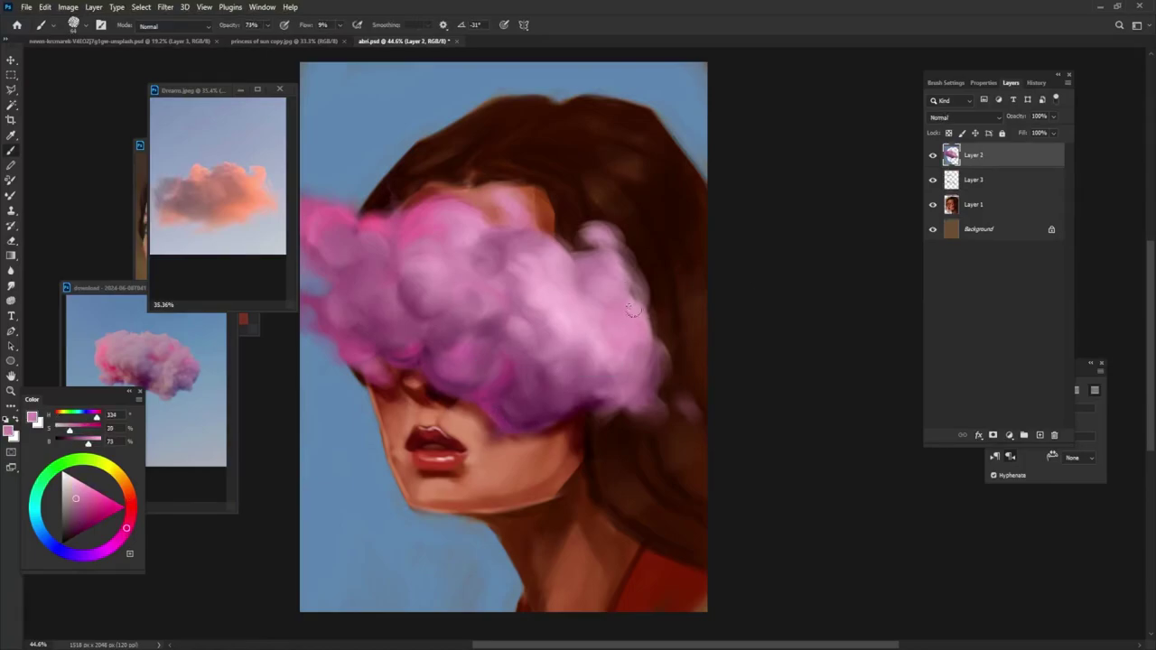
pyautogui.moveTo(632, 311)
pyautogui.mouseDown()
pyautogui.moveTo(677, 354)
pyautogui.moveTo(610, 412)
pyautogui.mouseUp()
pyautogui.keyDown('alt'); pyautogui.click(611, 411); pyautogui.keyUp('alt')
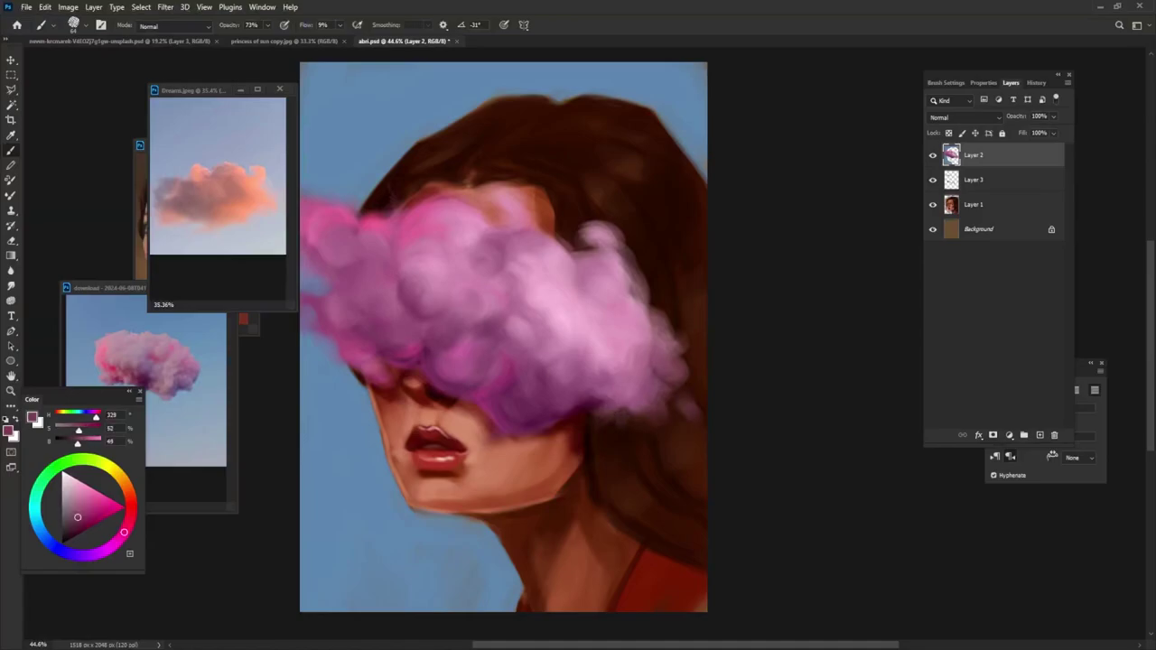
pyautogui.keyDown('alt'); pyautogui.click(563, 382); pyautogui.keyUp('alt')
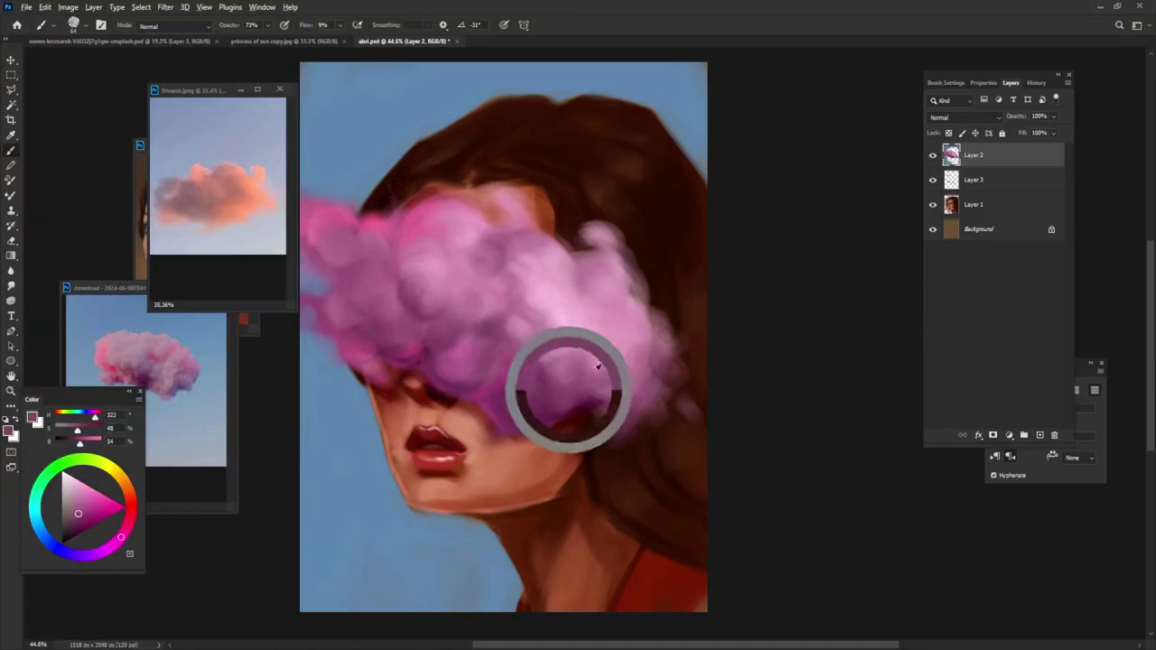
pyautogui.keyDown('alt'); pyautogui.click(637, 366); pyautogui.keyUp('alt')
pyautogui.moveTo(656, 362)
pyautogui.mouseDown()
pyautogui.moveTo(643, 311)
pyautogui.moveTo(672, 276)
pyautogui.mouseUp()
pyautogui.keyDown('alt'); pyautogui.click(676, 430); pyautogui.keyUp('alt')
pyautogui.moveTo(625, 407)
pyautogui.mouseDown()
pyautogui.moveTo(630, 438)
pyautogui.moveTo(643, 418)
pyautogui.mouseUp()
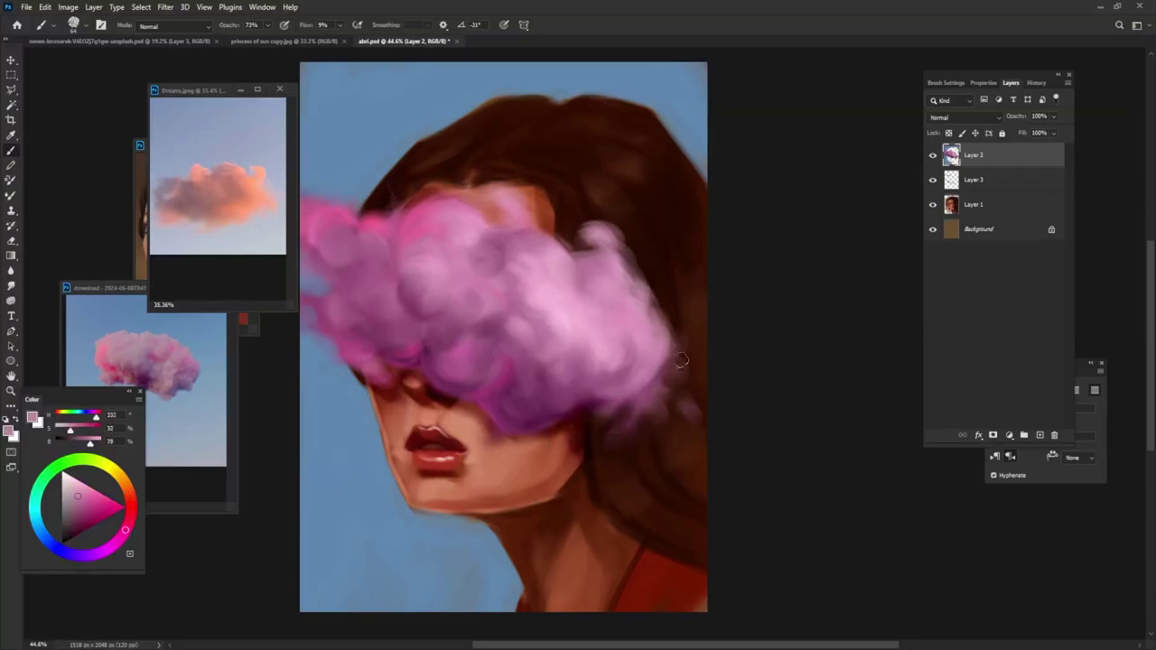
pyautogui.keyDown('alt'); pyautogui.click(680, 325); pyautogui.keyUp('alt')
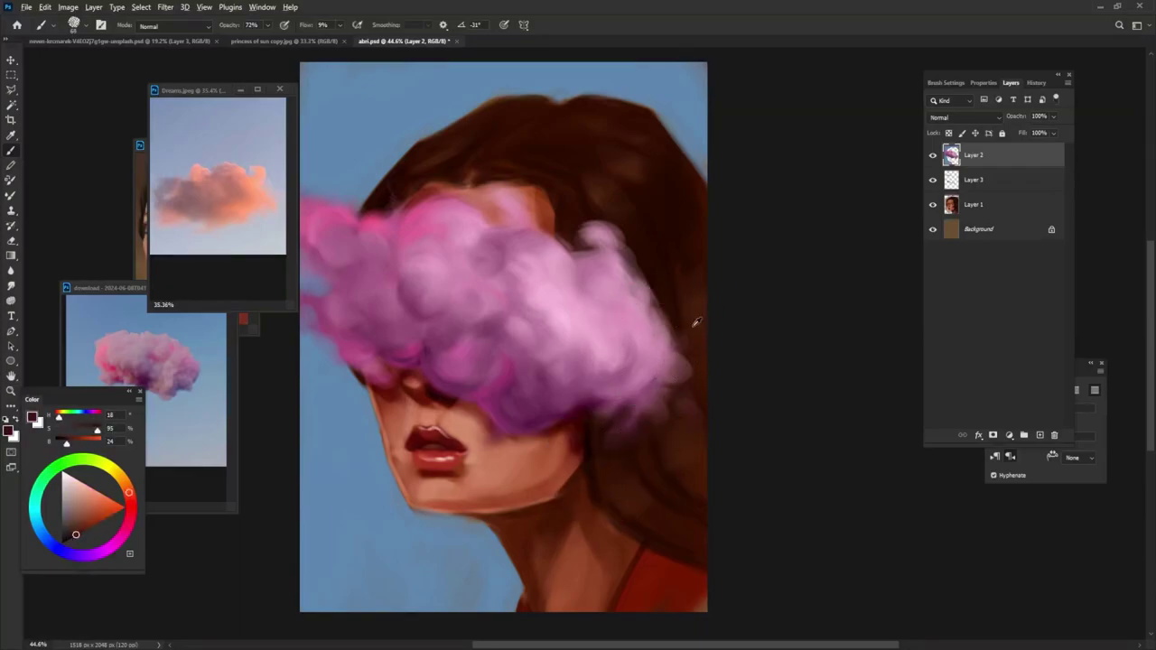
# Paint a small detached pink puff in the sky above the cloud and lighten it.
pyautogui.keyDown('alt'); pyautogui.click(530, 388); pyautogui.keyUp('alt')
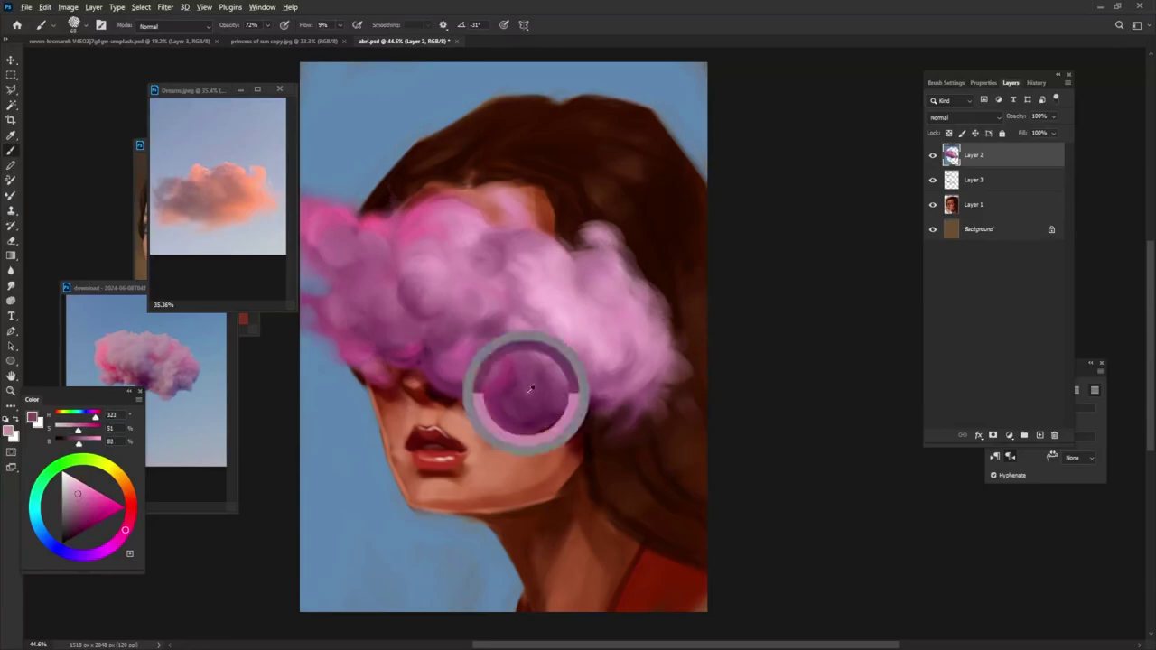
pyautogui.keyDown('alt'); pyautogui.click(338, 220); pyautogui.keyUp('alt')
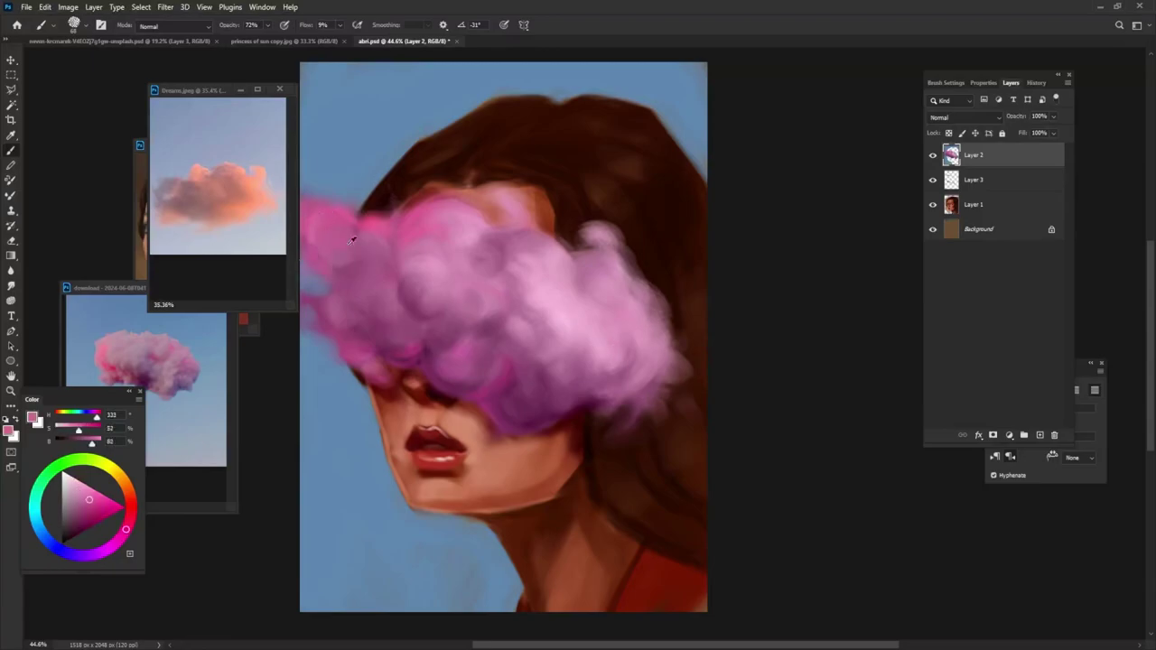
pyautogui.keyDown('alt'); pyautogui.click(340, 246); pyautogui.keyUp('alt')
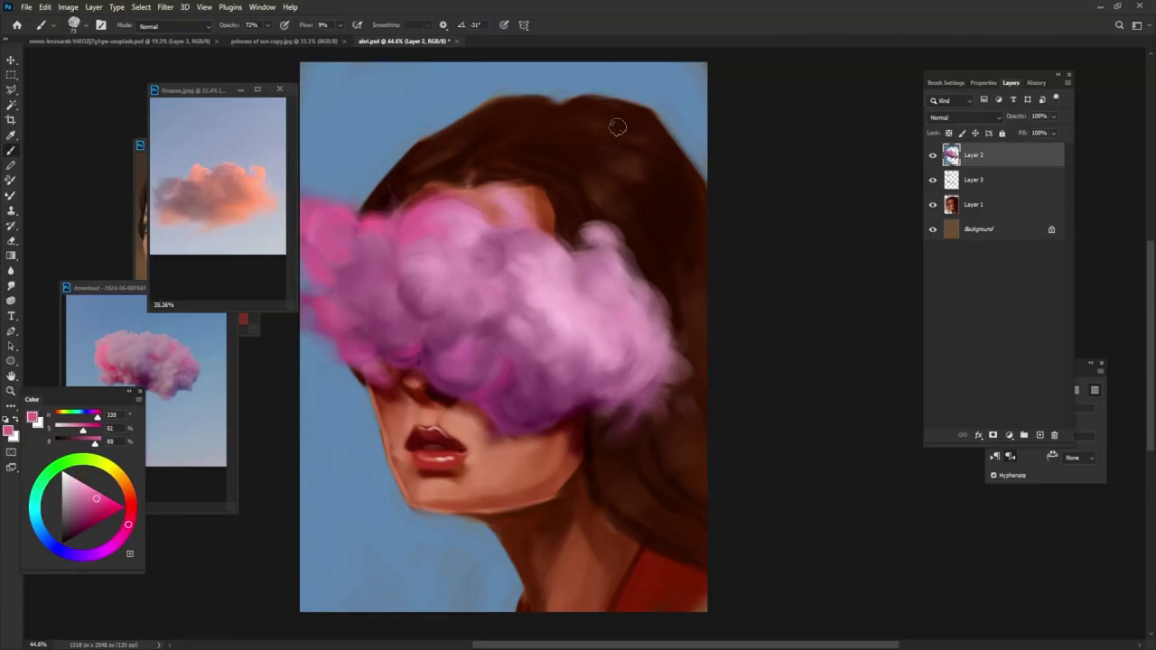
pyautogui.keyDown('alt'); pyautogui.click(325, 267); pyautogui.keyUp('alt')
pyautogui.keyDown('alt'); pyautogui.click(352, 233); pyautogui.keyUp('alt')
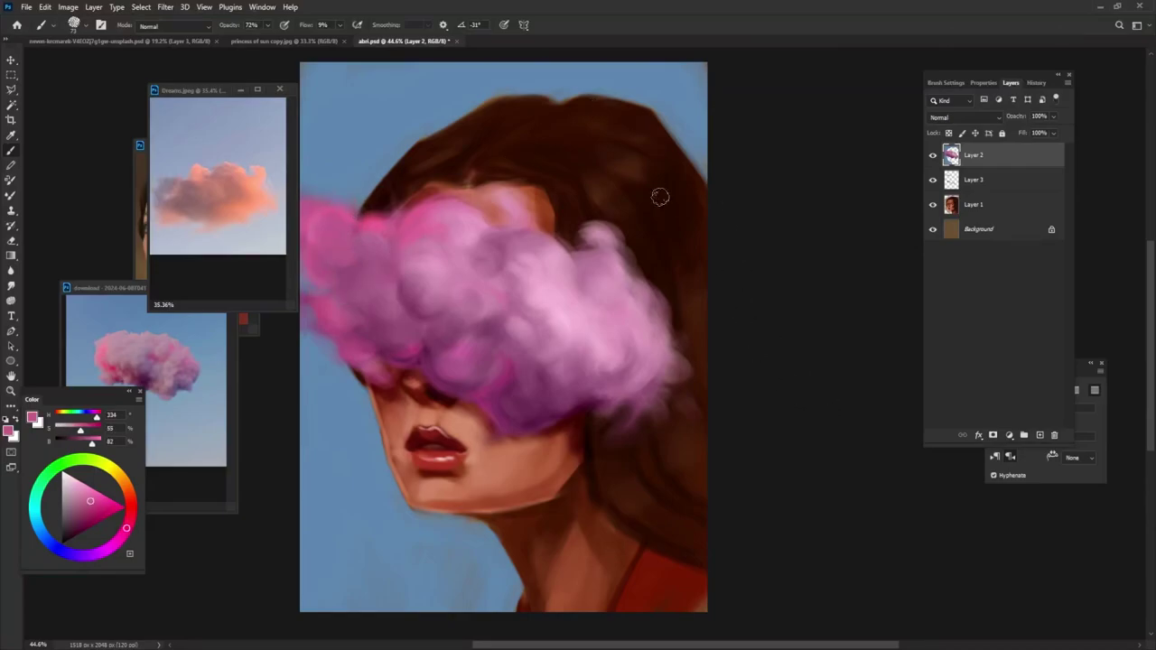
pyautogui.keyDown('alt'); pyautogui.click(321, 326); pyautogui.keyUp('alt')
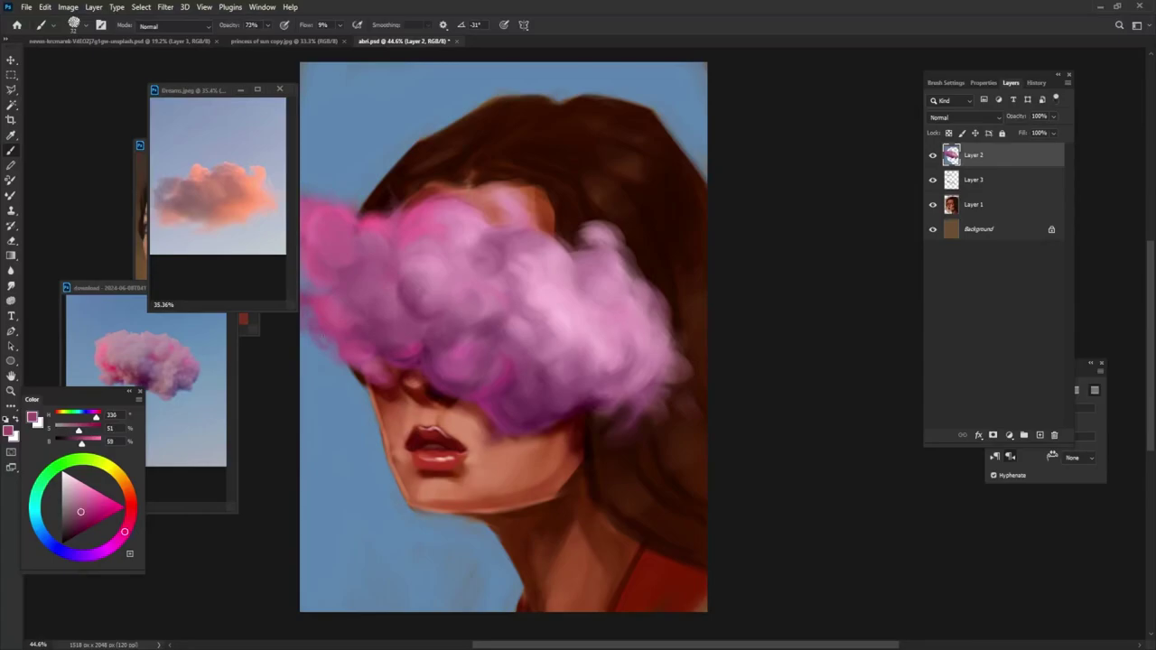
pyautogui.keyDown('alt'); pyautogui.click(601, 318); pyautogui.keyUp('alt')
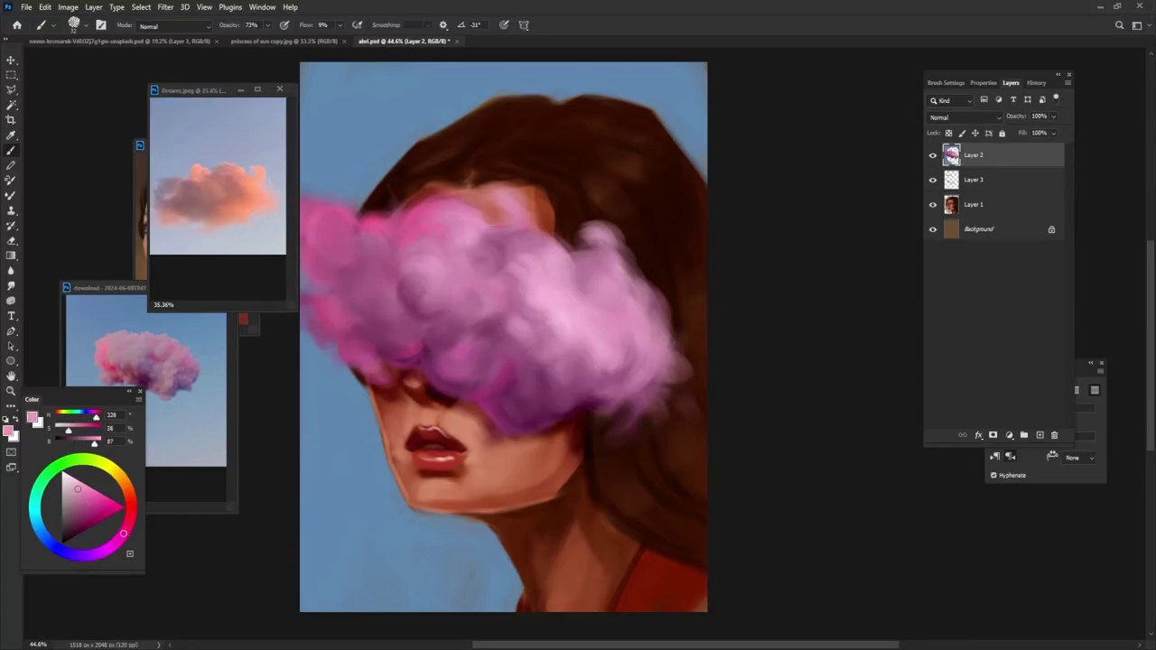
pyautogui.moveTo(345, 185)
pyautogui.mouseDown()
pyautogui.moveTo(324, 169)
pyautogui.moveTo(331, 159)
pyautogui.mouseUp()
pyautogui.keyDown('alt'); pyautogui.click(578, 262); pyautogui.keyUp('alt')
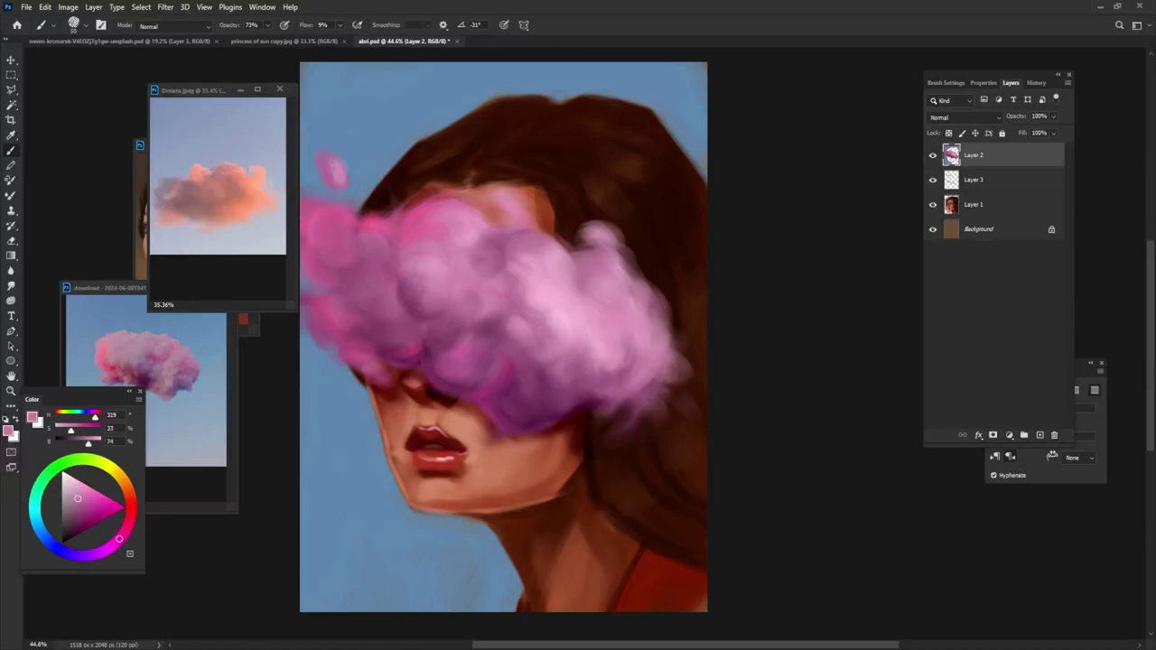
# Paint a darker pink puff at the cloud's left edge.
pyautogui.keyDown('alt'); pyautogui.click(333, 168); pyautogui.keyUp('alt')
pyautogui.keyDown('alt'); pyautogui.click(411, 354); pyautogui.keyUp('alt')
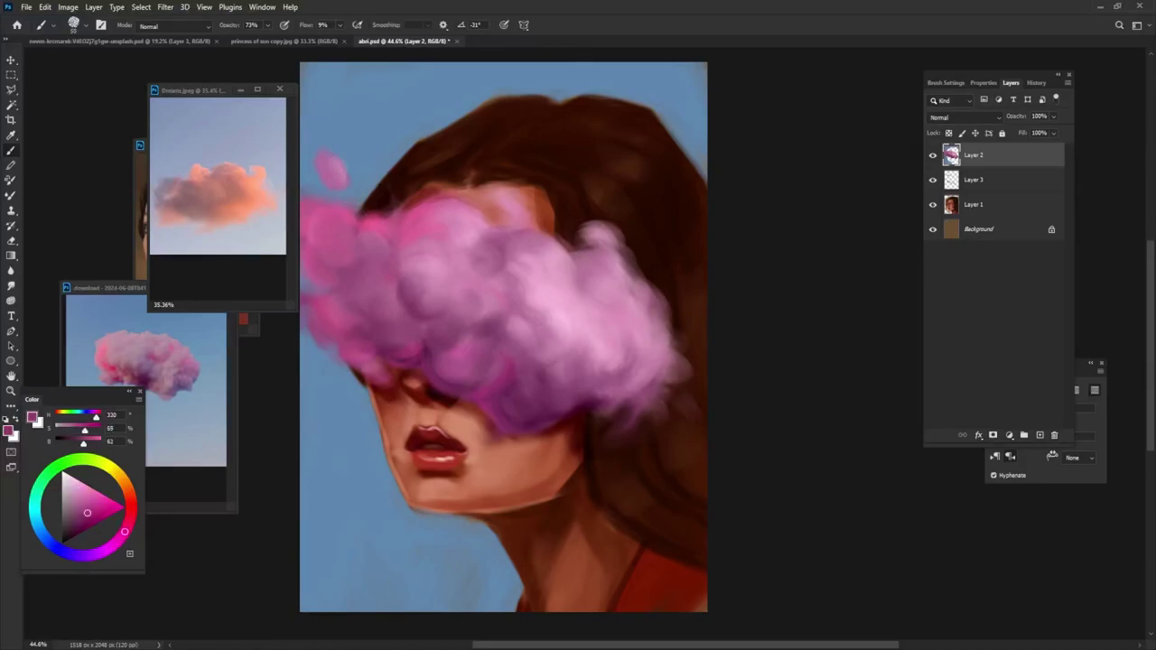
pyautogui.moveTo(327, 350); pyautogui.dragTo(309, 363)
pyautogui.keyDown('alt'); pyautogui.click(327, 374); pyautogui.keyUp('alt')
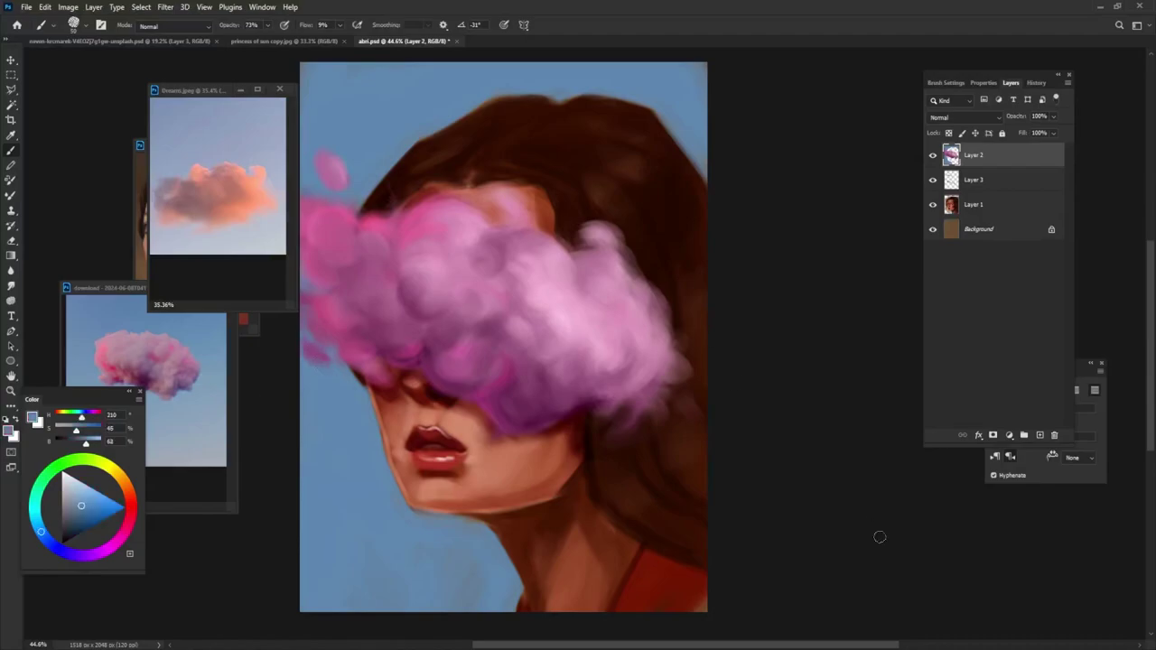
# Add soft purple wisps along the cloud's right edge, blending them into the dark hair.
pyautogui.keyDown('alt'); pyautogui.click(597, 374); pyautogui.keyUp('alt')
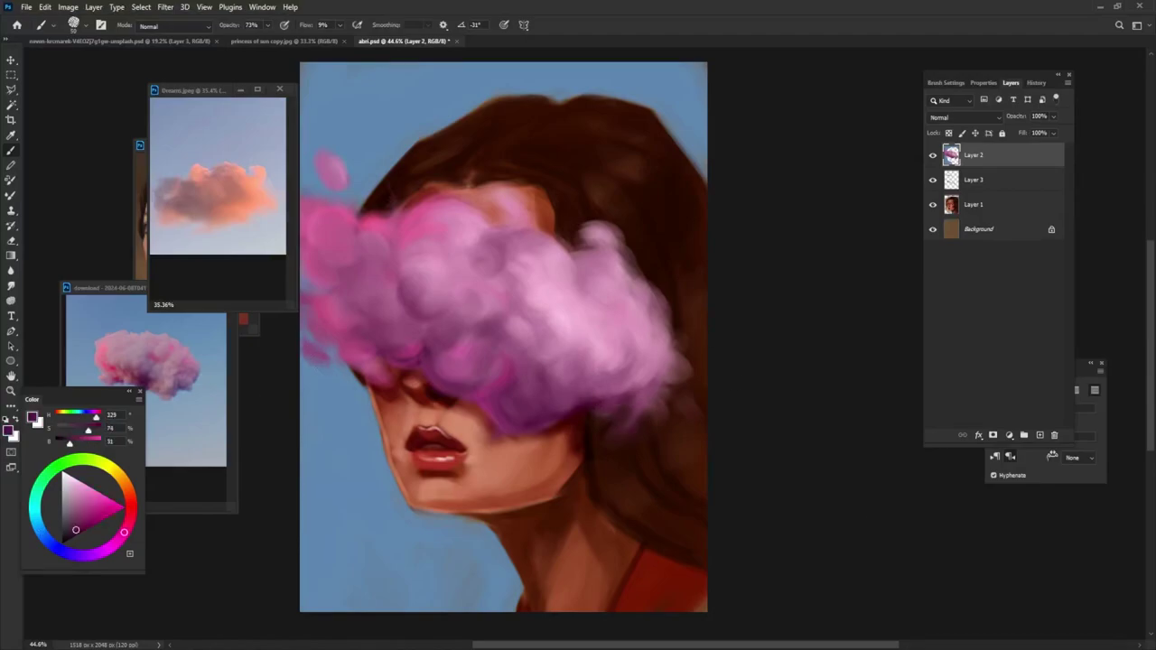
pyautogui.keyDown('alt'); pyautogui.click(684, 417); pyautogui.keyUp('alt')
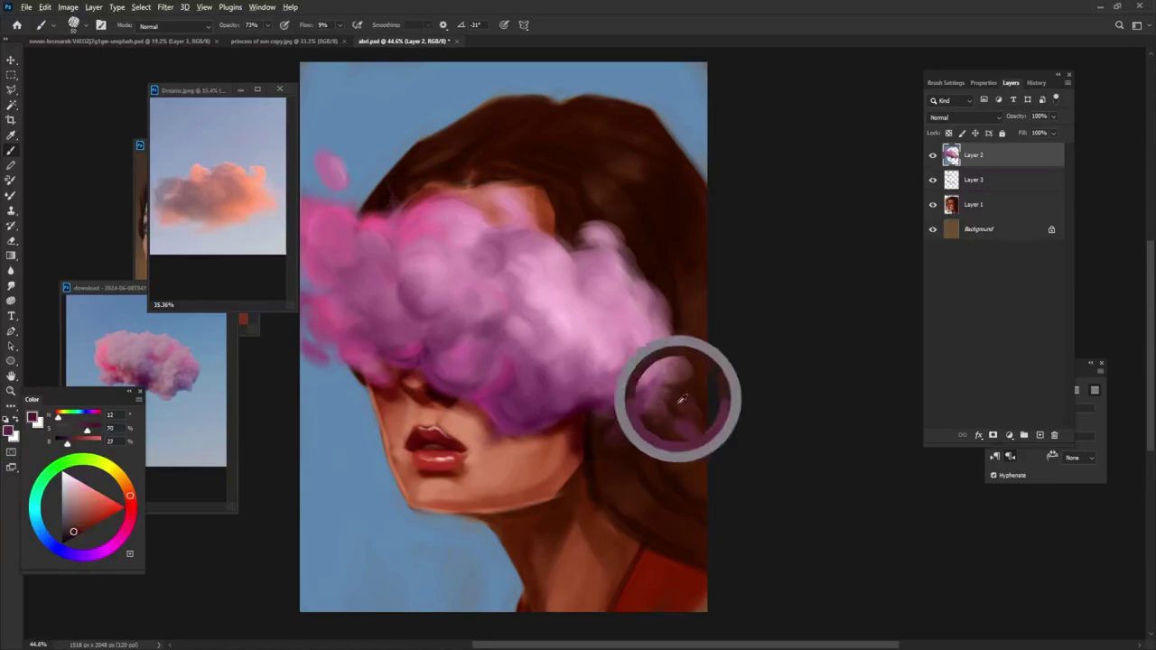
pyautogui.moveTo(691, 342)
pyautogui.mouseDown()
pyautogui.moveTo(694, 357)
pyautogui.moveTo(640, 343)
pyautogui.mouseUp()
pyautogui.keyDown('alt'); pyautogui.click(664, 341); pyautogui.keyUp('alt')
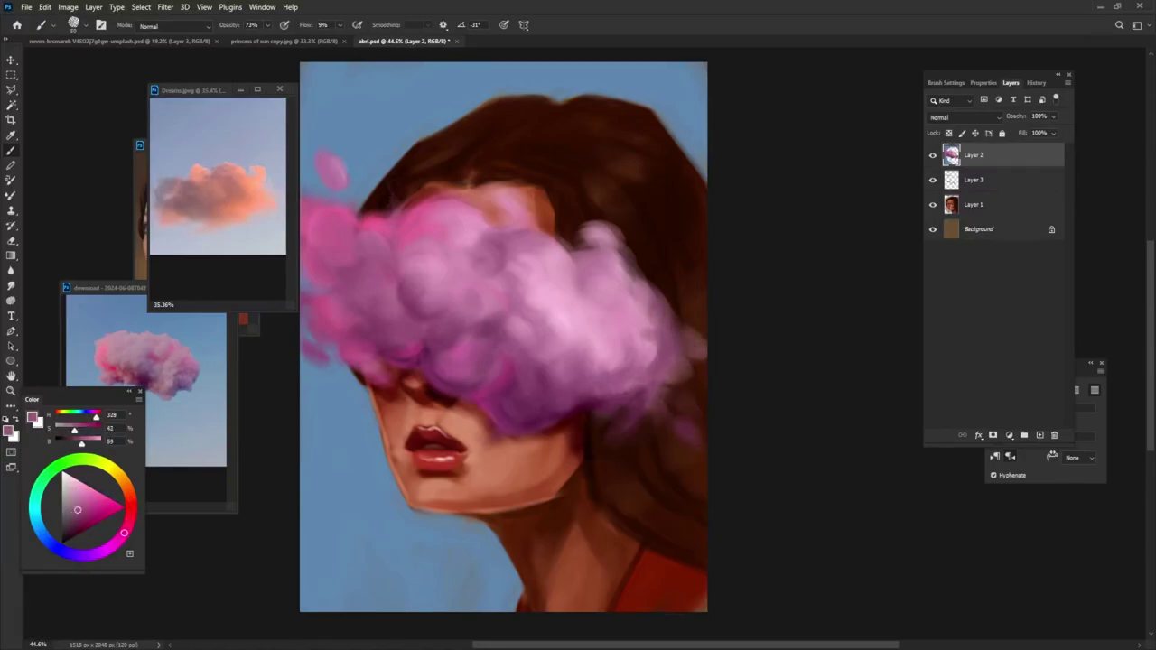
pyautogui.keyDown('alt'); pyautogui.click(679, 341); pyautogui.keyUp('alt')
pyautogui.moveTo(686, 361); pyautogui.dragTo(697, 401)
pyautogui.keyDown('alt'); pyautogui.click(701, 342); pyautogui.keyUp('alt')
pyautogui.keyDown('alt'); pyautogui.click(652, 411); pyautogui.keyUp('alt')
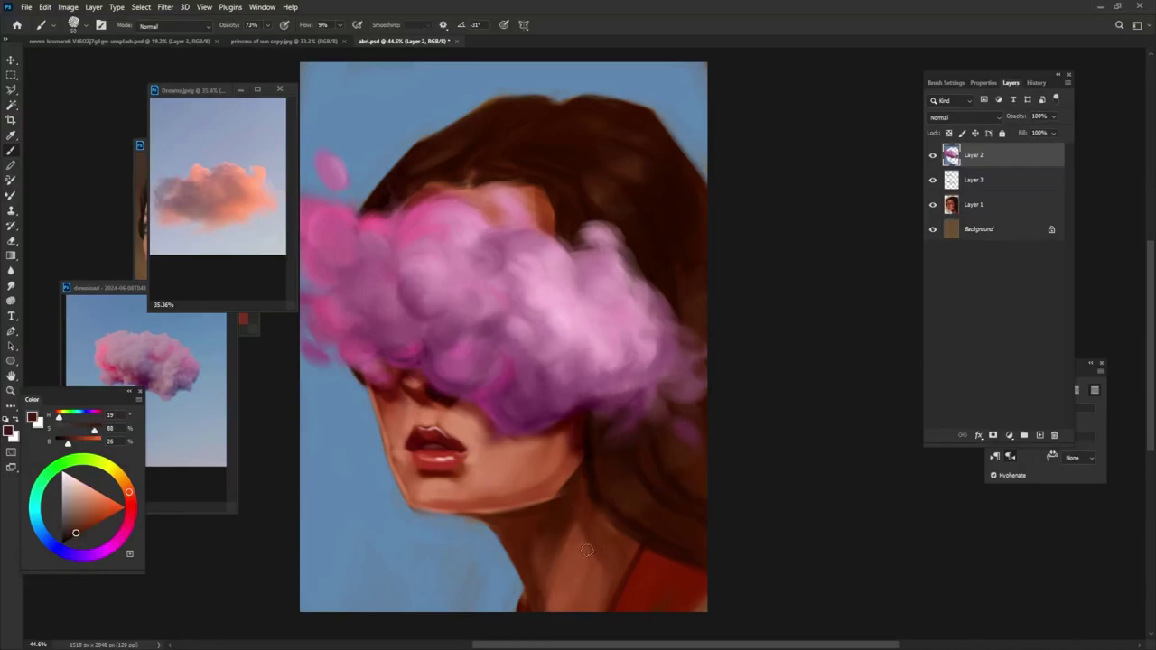
# Paint pale blue into the lower-left sky beside the neck.
pyautogui.keyDown('alt'); pyautogui.click(645, 552); pyautogui.keyUp('alt')
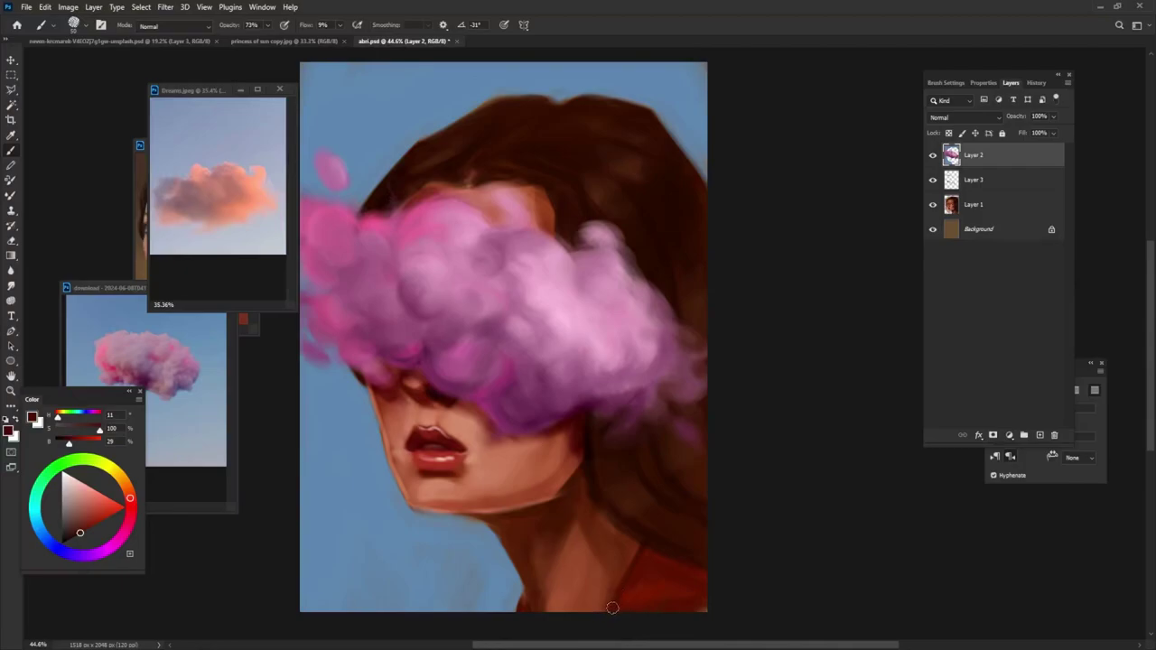
pyautogui.keyDown('alt'); pyautogui.click(424, 560); pyautogui.keyUp('alt')
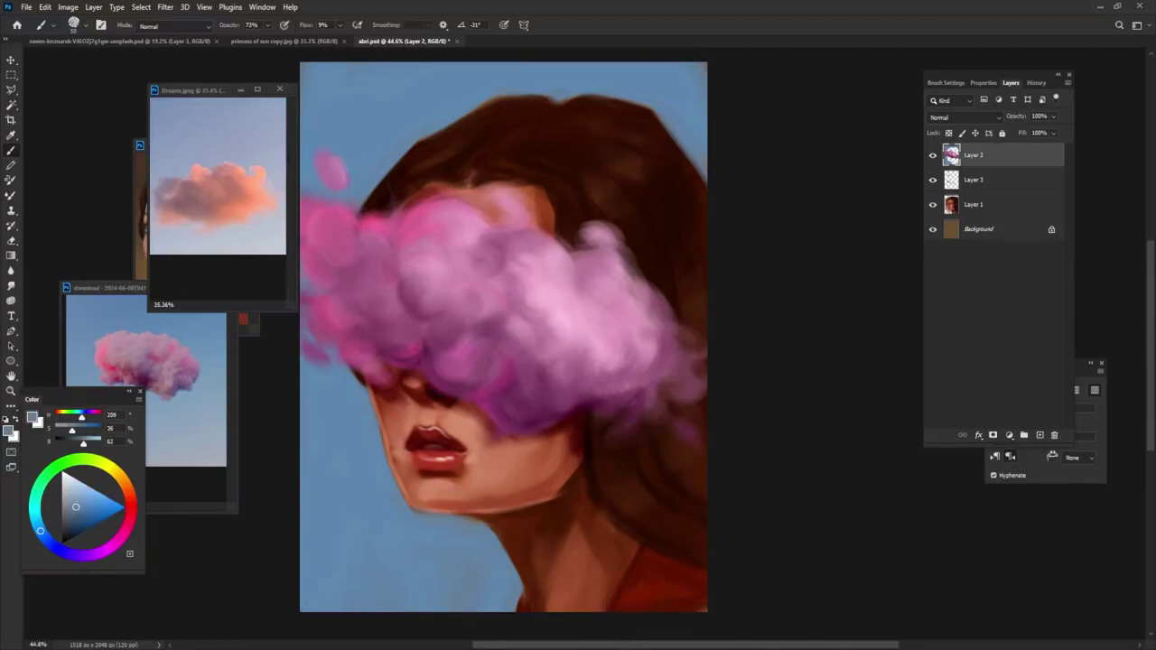
pyautogui.keyDown('alt'); pyautogui.click(422, 559); pyautogui.keyUp('alt')
pyautogui.keyDown('alt'); pyautogui.click(201, 437); pyautogui.keyUp('alt')
pyautogui.moveTo(316, 542)
pyautogui.mouseDown()
pyautogui.moveTo(327, 597)
pyautogui.moveTo(425, 614)
pyautogui.mouseUp()
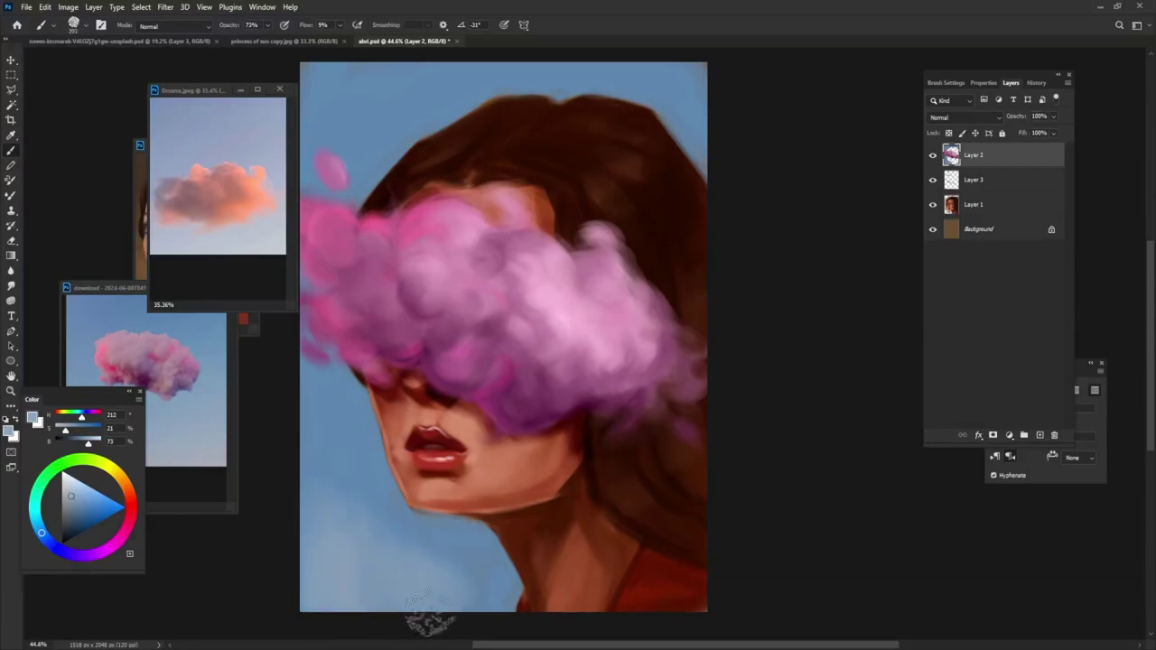
pyautogui.keyDown('alt'); pyautogui.click(335, 496); pyautogui.keyUp('alt')
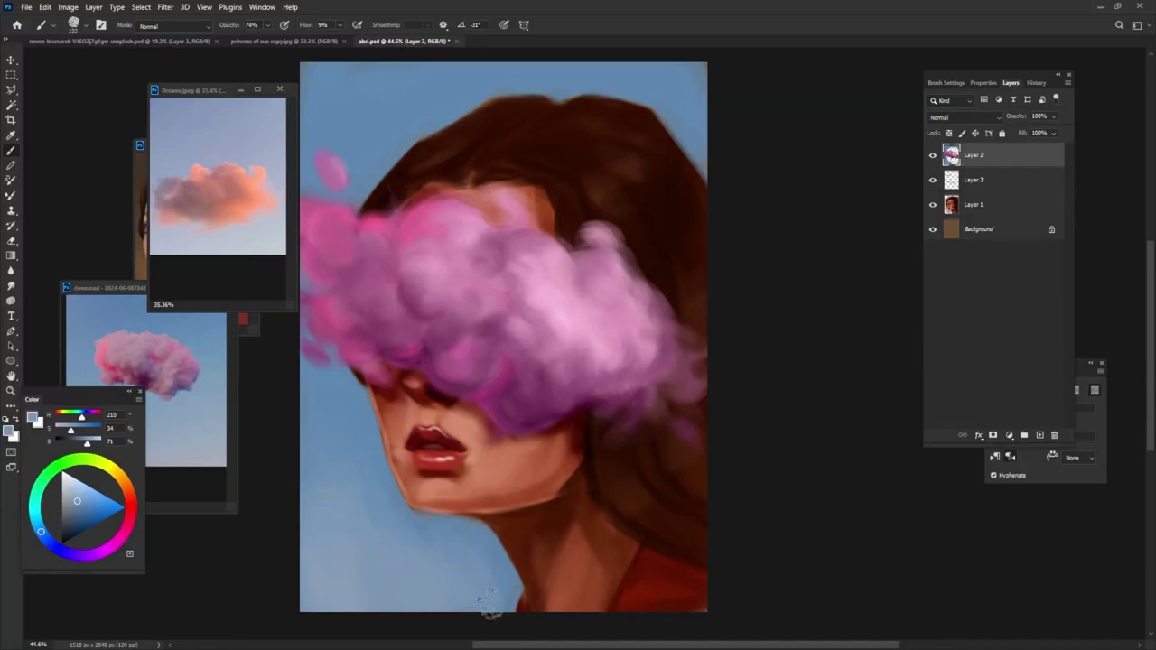
pyautogui.keyDown('alt'); pyautogui.click(420, 534); pyautogui.keyUp('alt')
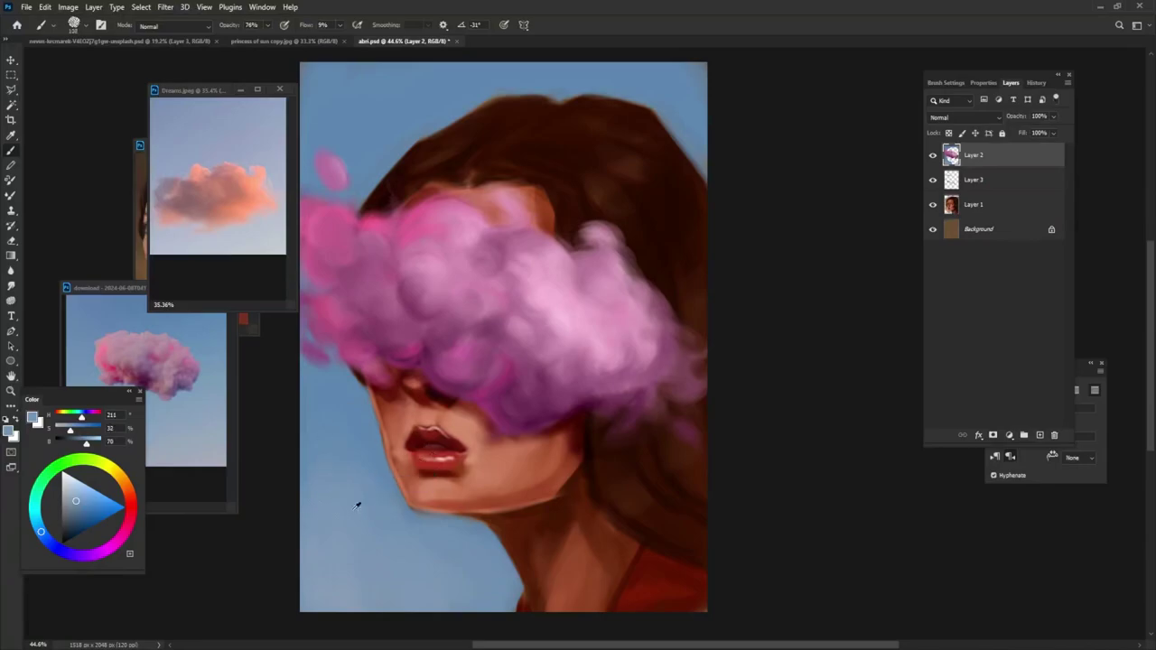
# Set the paint colour to near black and add a layer mask to the cloud layer.
pyautogui.press('e')
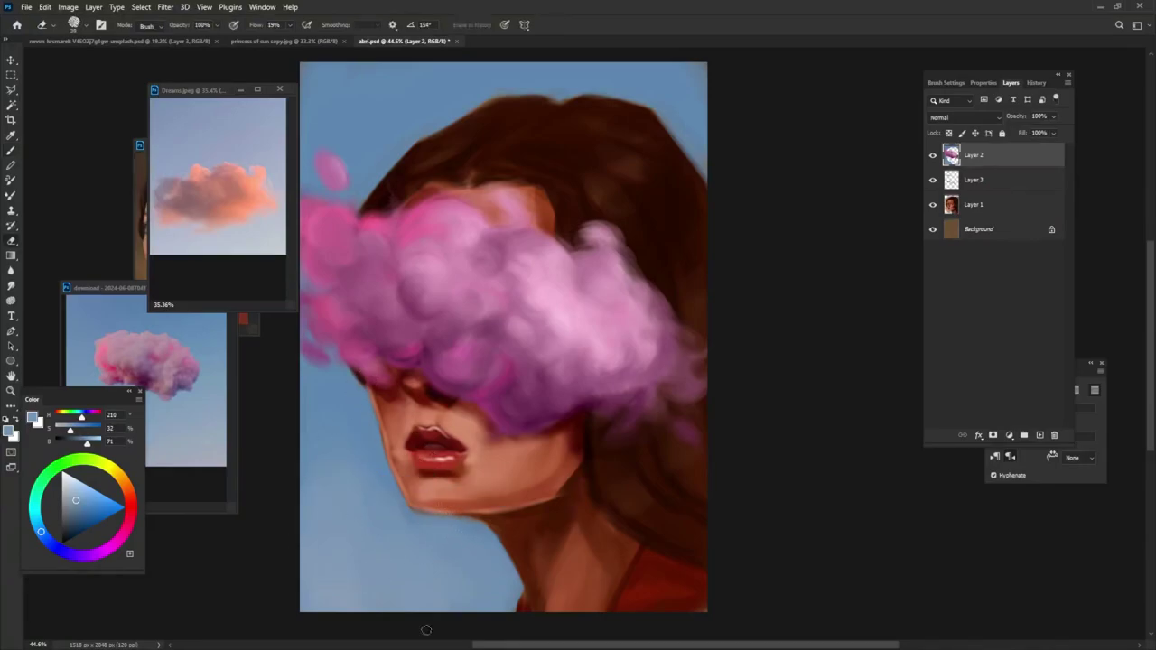
pyautogui.press('b')
pyautogui.moveTo(76, 502); pyautogui.dragTo(82, 522)
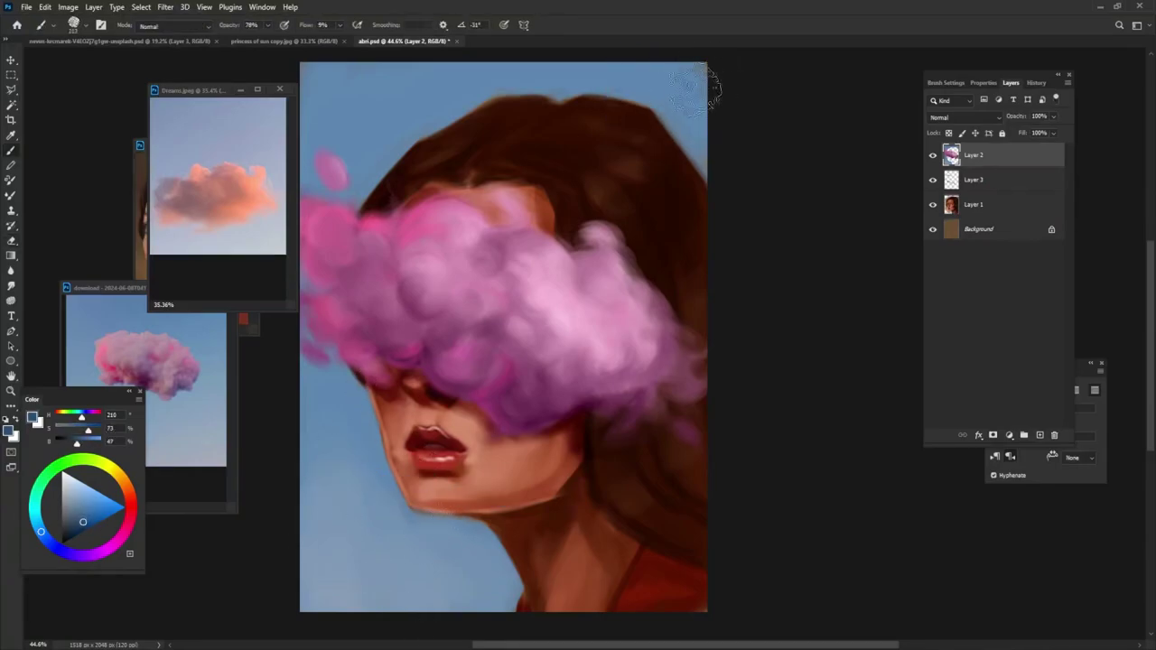
pyautogui.keyDown('alt'); pyautogui.click(650, 73); pyautogui.keyUp('alt')
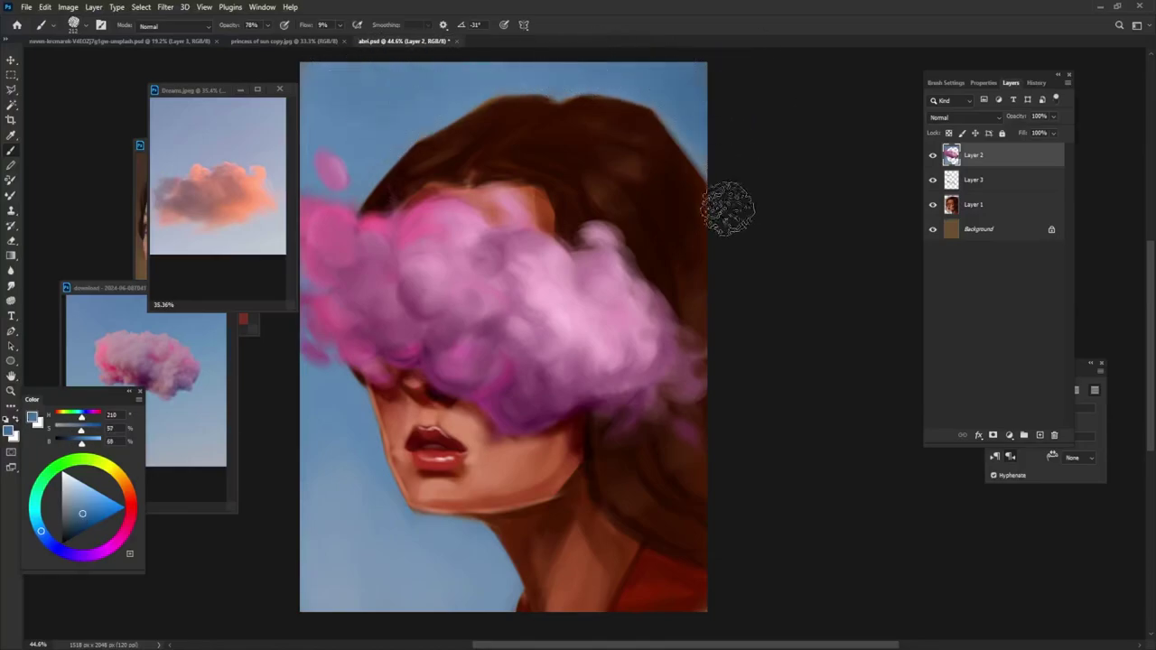
pyautogui.keyDown('alt'); pyautogui.click(585, 423); pyautogui.keyUp('alt')
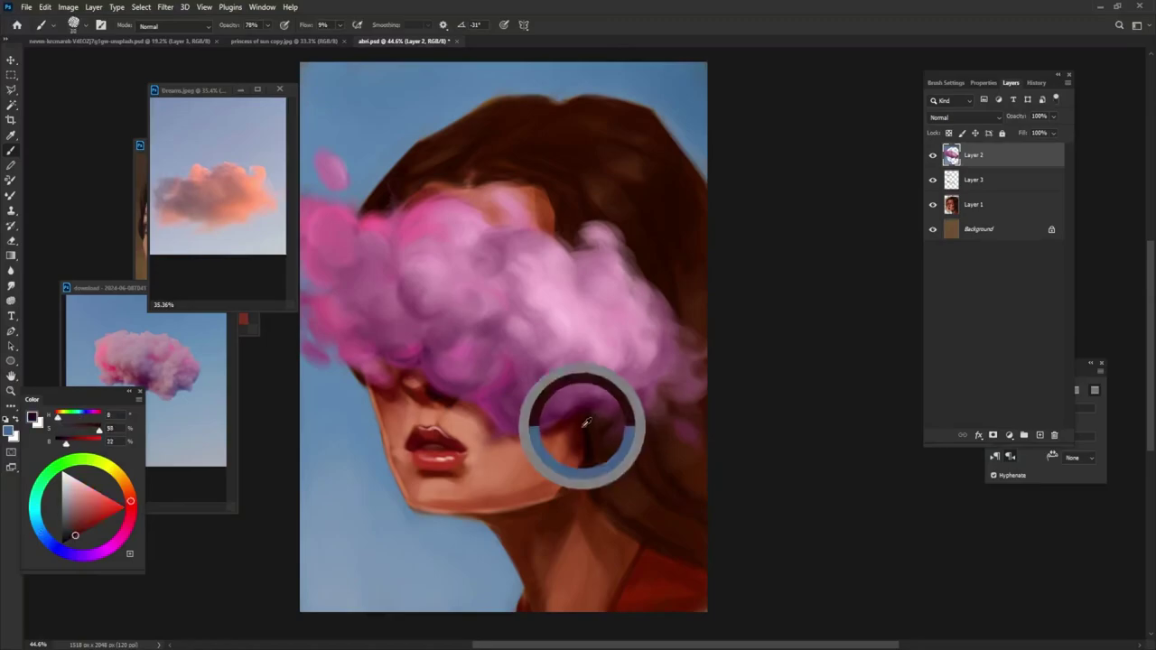
pyautogui.moveTo(586, 421); pyautogui.dragTo(607, 421)
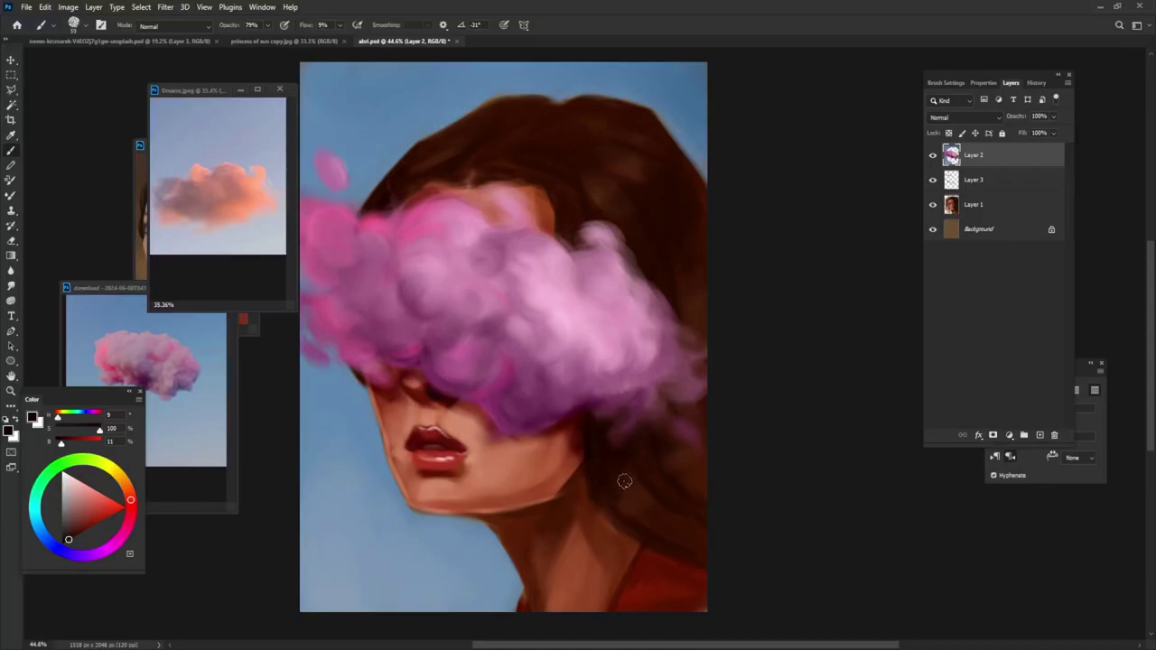
pyautogui.click(992, 435)
# Mask out the cloud over the eye in black, restoring soft cloud edges around it with white.
pyautogui.moveTo(487, 332)
pyautogui.mouseDown()
pyautogui.moveTo(560, 312)
pyautogui.moveTo(494, 343)
pyautogui.moveTo(542, 316)
pyautogui.moveTo(542, 326)
pyautogui.moveTo(522, 322)
pyautogui.moveTo(564, 298)
pyautogui.mouseUp()
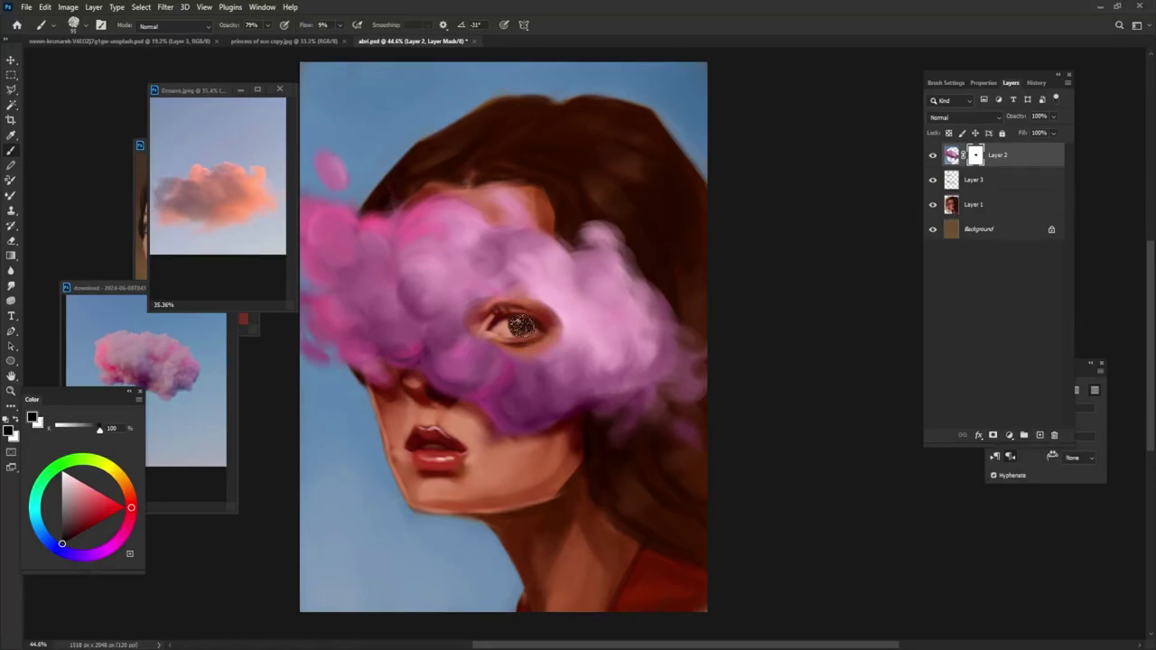
pyautogui.press('x')
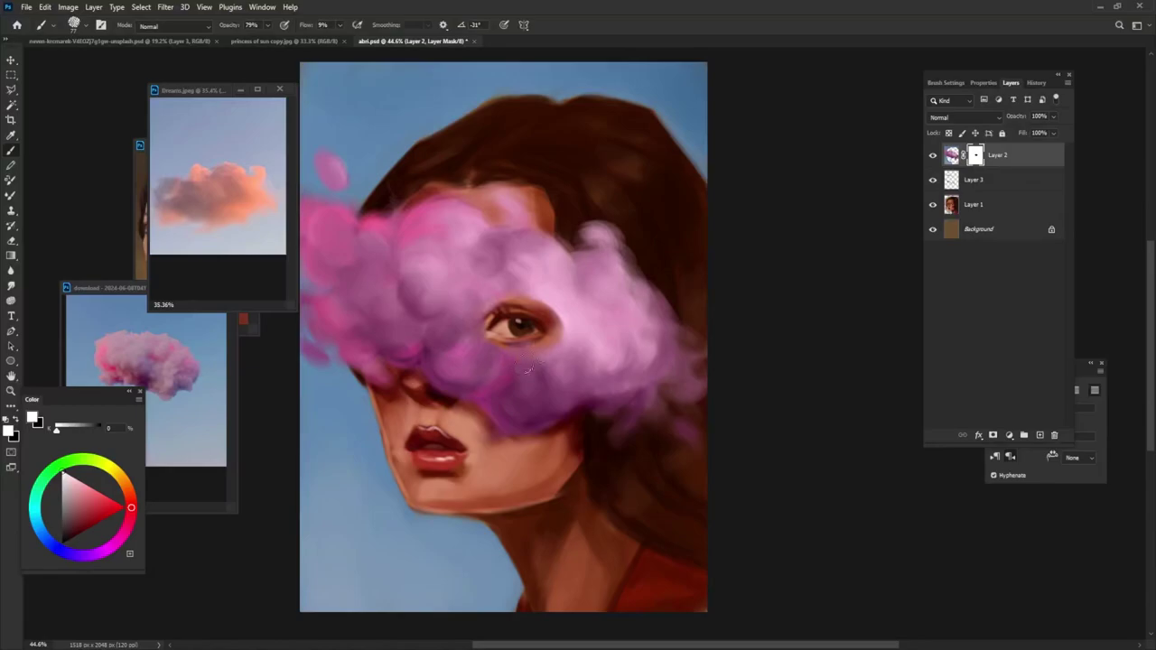
pyautogui.moveTo(533, 298)
pyautogui.mouseDown()
pyautogui.moveTo(573, 311)
pyautogui.moveTo(537, 318)
pyautogui.moveTo(555, 346)
pyautogui.moveTo(493, 307)
pyautogui.mouseUp()
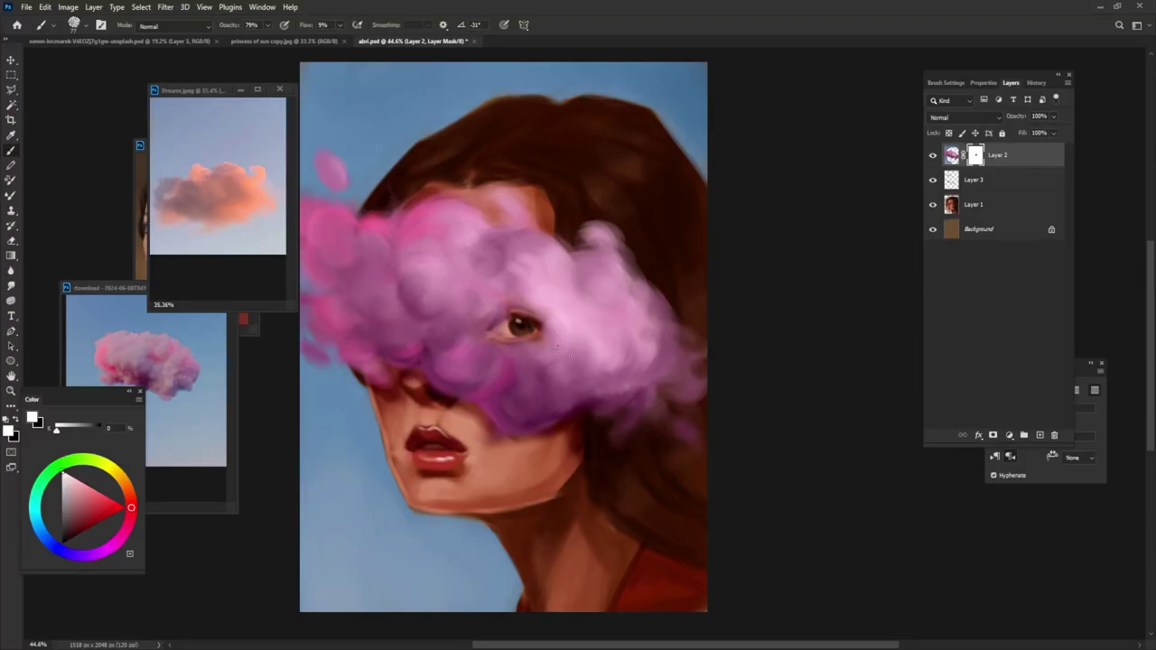
pyautogui.press('x')
pyautogui.moveTo(495, 331); pyautogui.dragTo(491, 335)
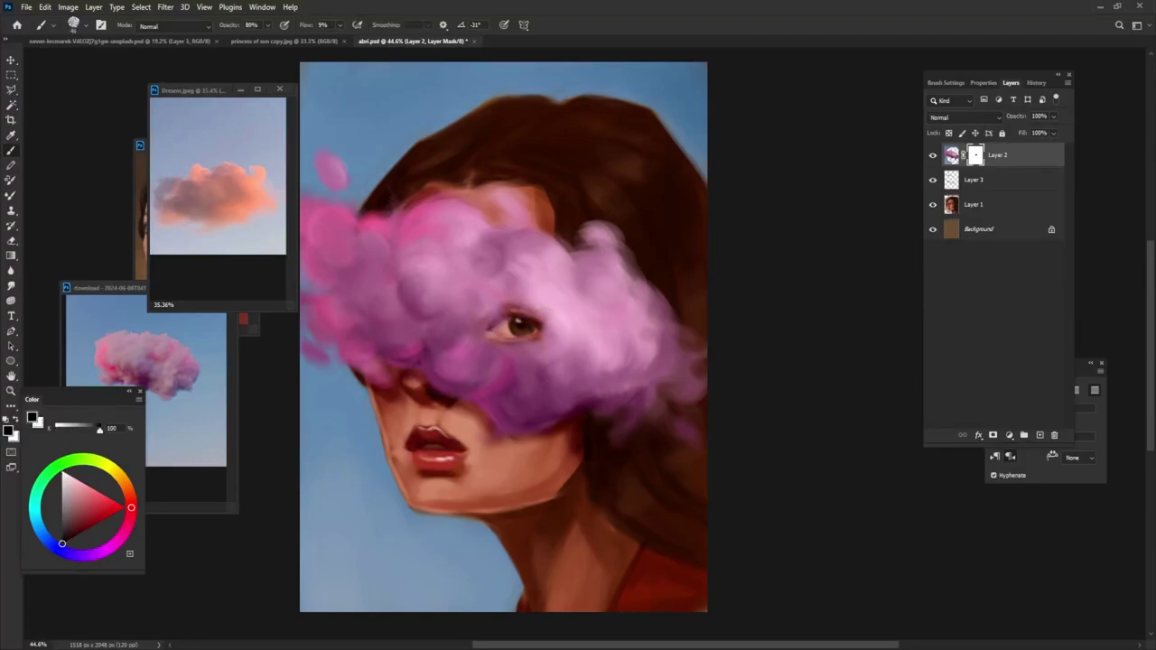
pyautogui.moveTo(548, 305); pyautogui.dragTo(571, 347)
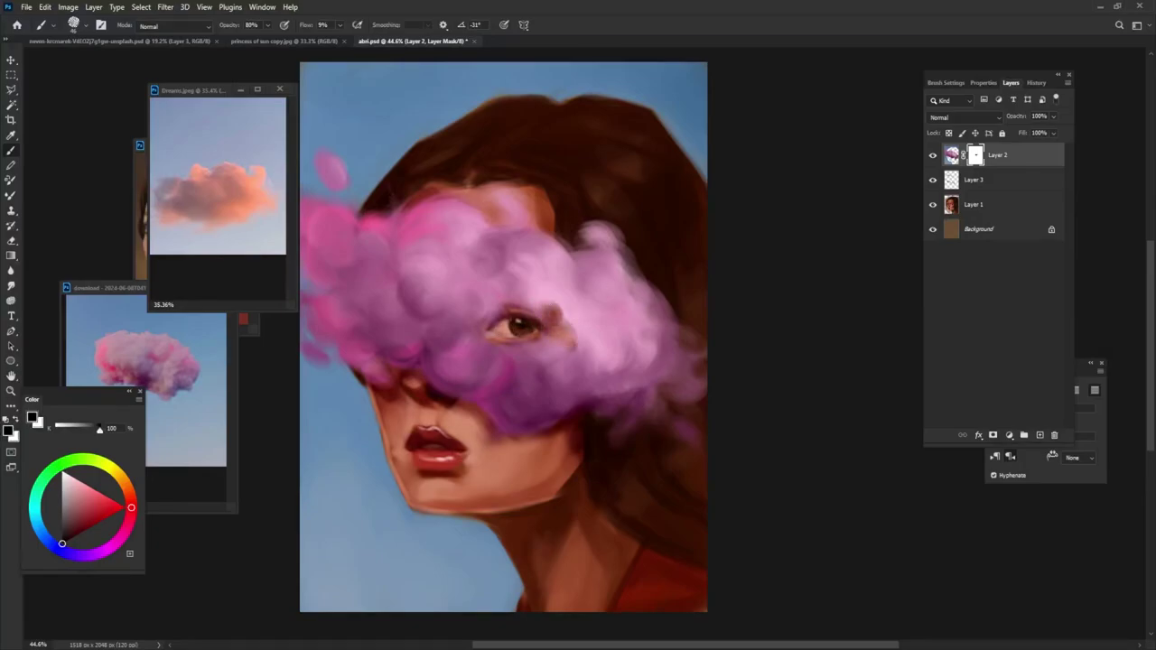
pyautogui.press('x')
pyautogui.moveTo(552, 311)
pyautogui.mouseDown()
pyautogui.moveTo(564, 331)
pyautogui.moveTo(550, 305)
pyautogui.mouseUp()
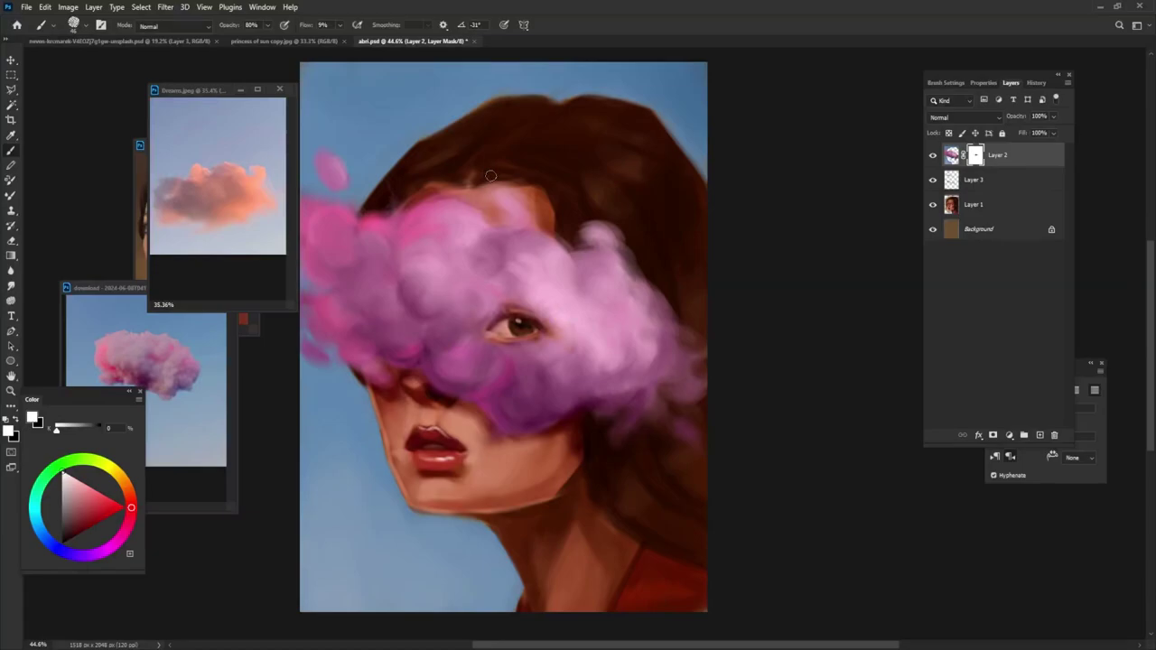
# Add a new Color Dodge layer above the cloud and paint a salmon highlight near the eye.
pyautogui.click(1040, 434)
pyautogui.press('x')
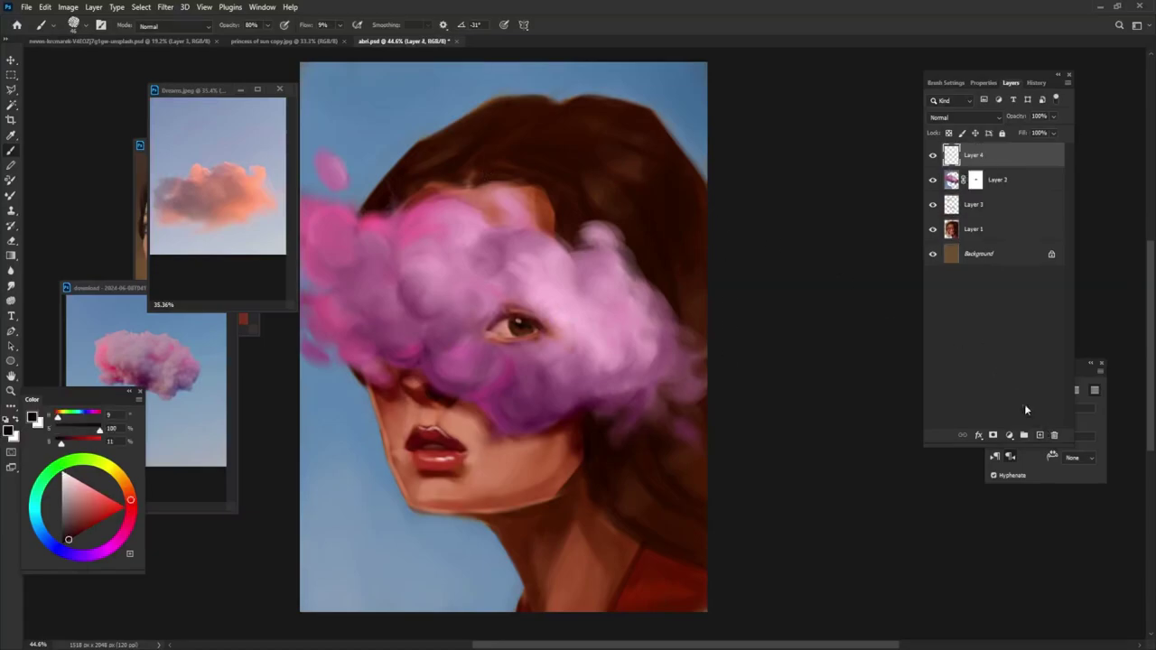
pyautogui.click(943, 117)
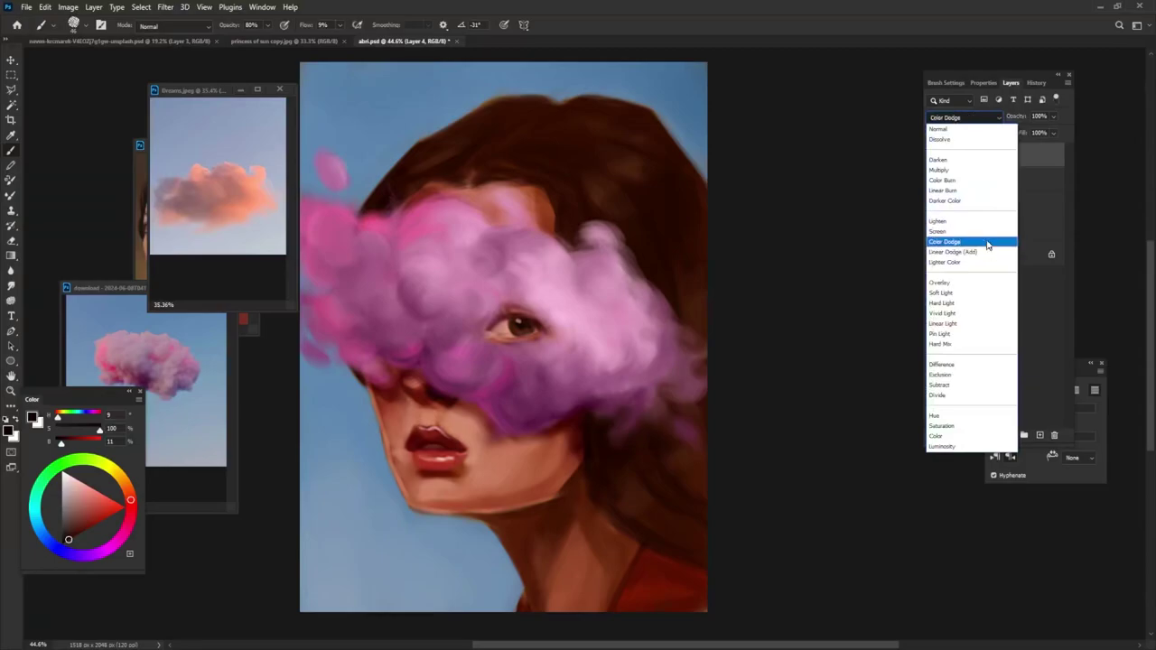
pyautogui.click(975, 241)
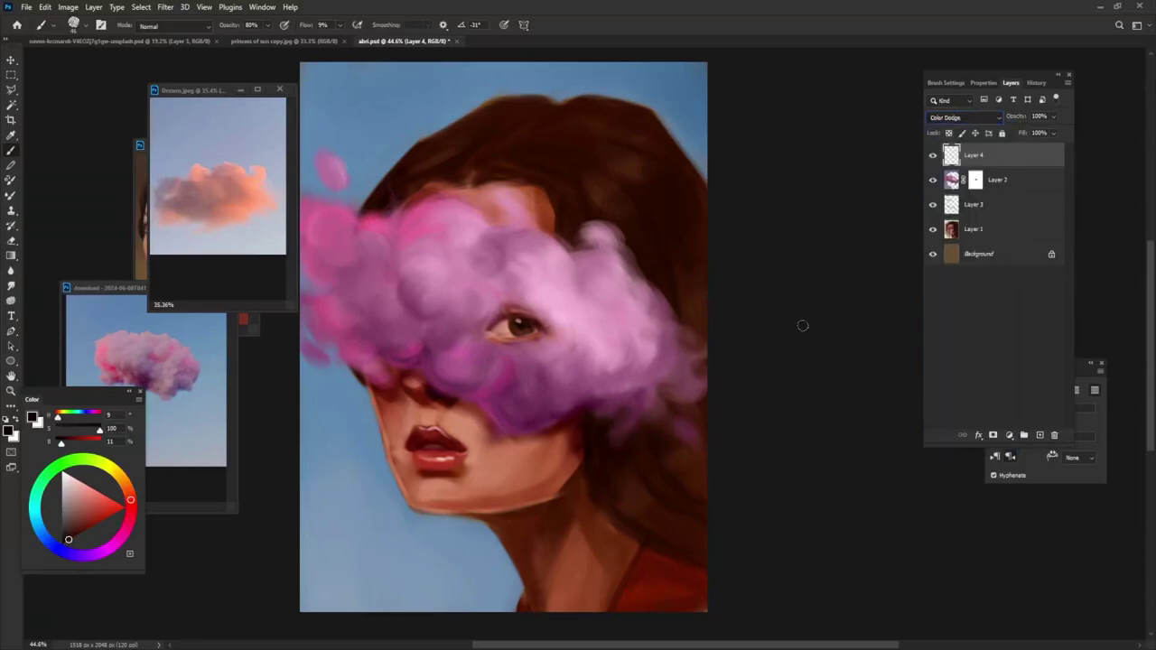
pyautogui.keyDown('alt'); pyautogui.click(258, 186); pyautogui.keyUp('alt')
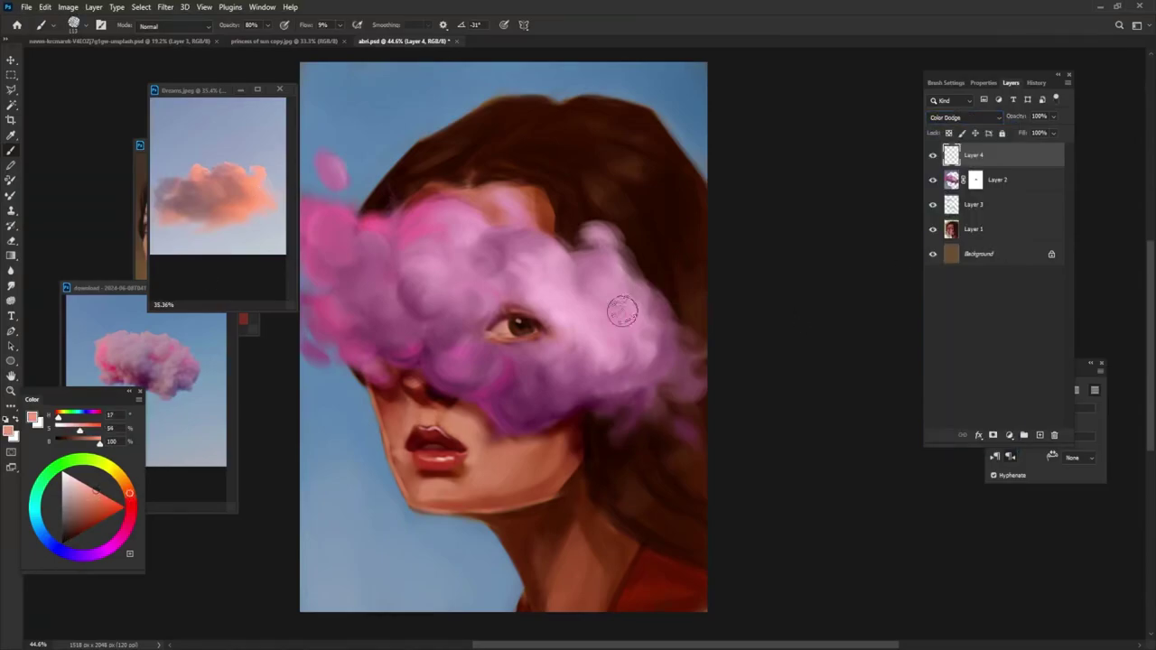
pyautogui.moveTo(614, 310); pyautogui.dragTo(602, 289)
# Switch the layer to Overlay and paint deeper salmon-red strokes above and right of the eye.
pyautogui.click(964, 117)
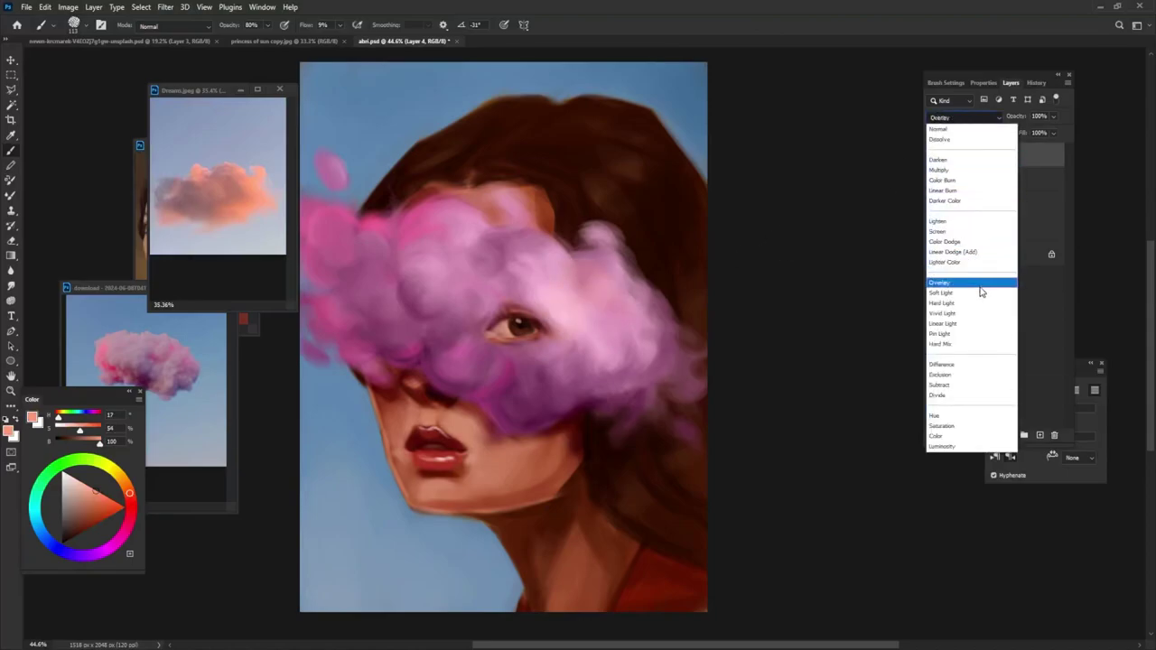
pyautogui.click(977, 278)
pyautogui.click(120, 504)
pyautogui.moveTo(573, 283)
pyautogui.mouseDown()
pyautogui.moveTo(599, 335)
pyautogui.moveTo(631, 304)
pyautogui.moveTo(551, 280)
pyautogui.mouseUp()
pyautogui.moveTo(560, 357)
pyautogui.mouseDown()
pyautogui.moveTo(628, 325)
pyautogui.moveTo(587, 307)
pyautogui.mouseUp()
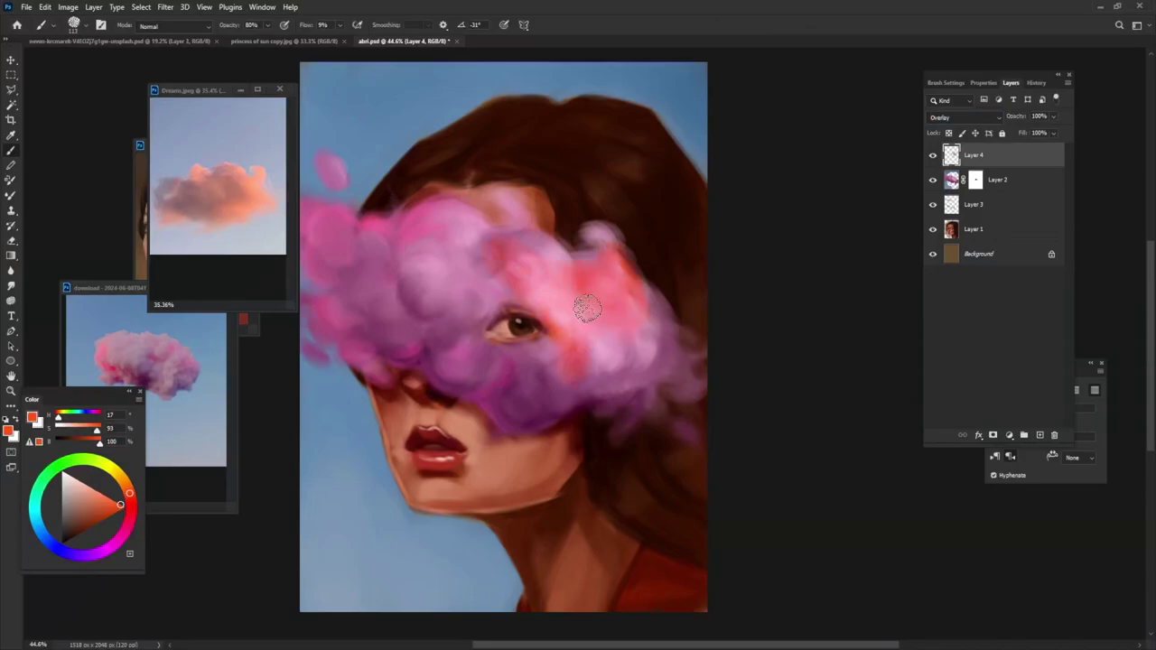
# Paint magenta across the cloud, then try the layer in Color Dodge and Normal blending.
pyautogui.click(113, 547)
pyautogui.moveTo(596, 262); pyautogui.dragTo(492, 239)
pyautogui.moveTo(542, 352); pyautogui.dragTo(605, 244)
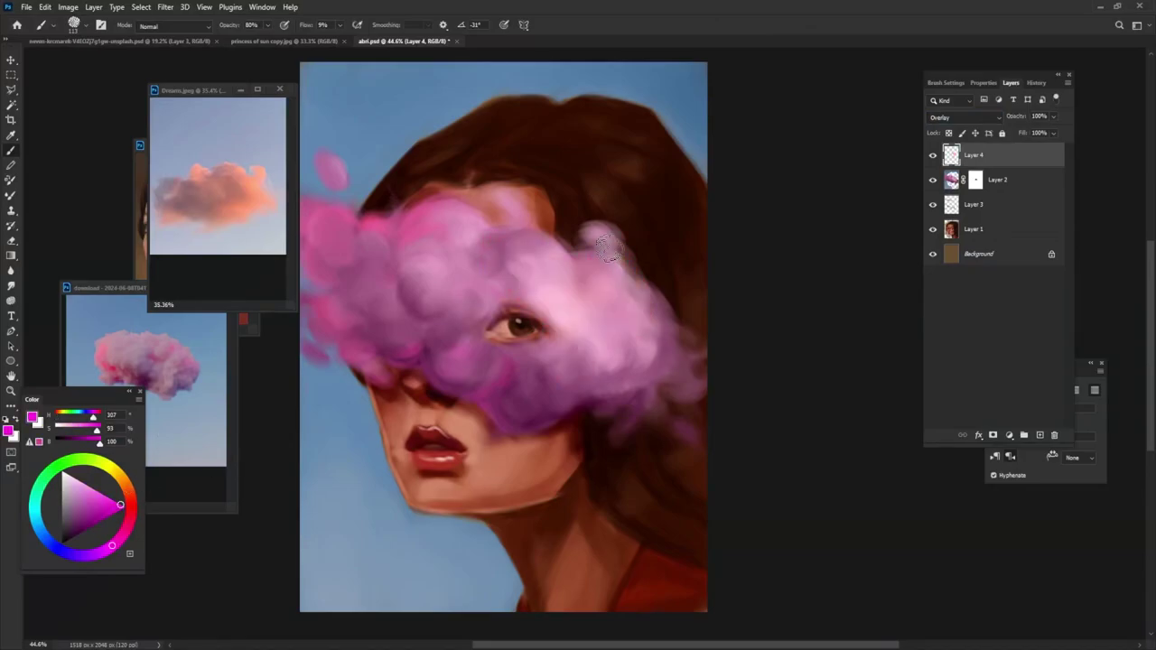
pyautogui.press('Up')
pyautogui.press('Up')
pyautogui.press('Up')
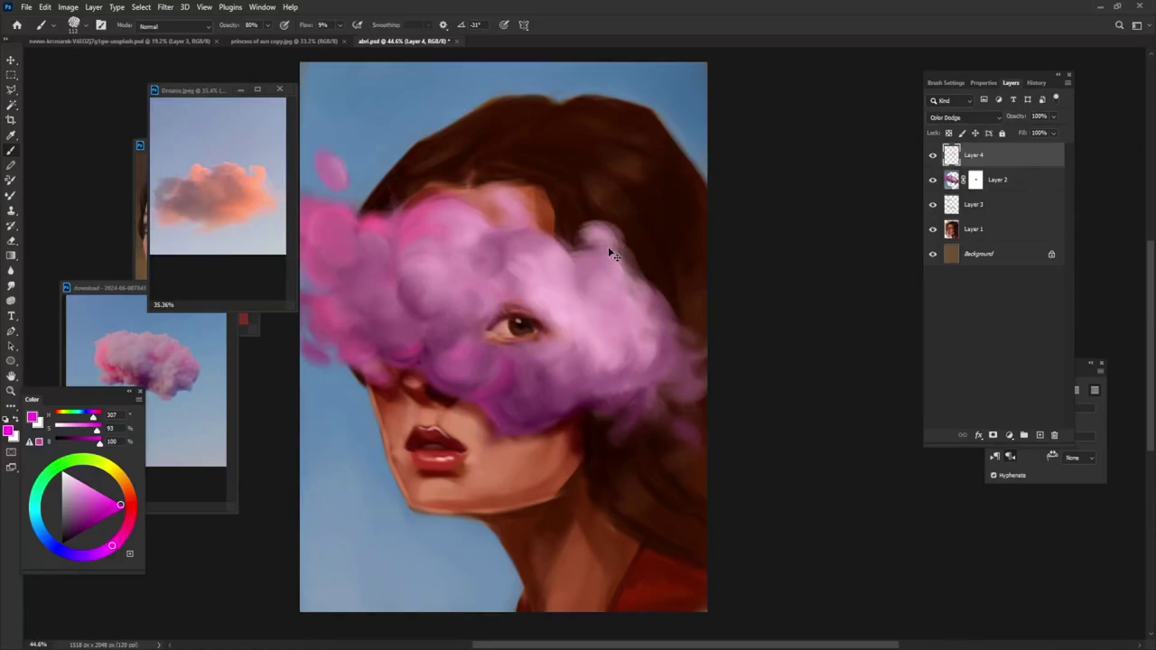
pyautogui.hotkey('shift', 'alt', 'n')
# Set the colour layer to Hard Light and paint magenta over the lower purple part of the cloud.
pyautogui.click(970, 119)
pyautogui.click(980, 291)
pyautogui.moveTo(587, 289)
pyautogui.mouseDown()
pyautogui.moveTo(623, 298)
pyautogui.moveTo(651, 271)
pyautogui.moveTo(668, 357)
pyautogui.moveTo(598, 236)
pyautogui.moveTo(524, 262)
pyautogui.moveTo(610, 198)
pyautogui.moveTo(588, 343)
pyautogui.moveTo(572, 361)
pyautogui.moveTo(488, 271)
pyautogui.moveTo(424, 234)
pyautogui.moveTo(348, 227)
pyautogui.moveTo(361, 316)
pyautogui.moveTo(470, 334)
pyautogui.moveTo(506, 289)
pyautogui.mouseUp()
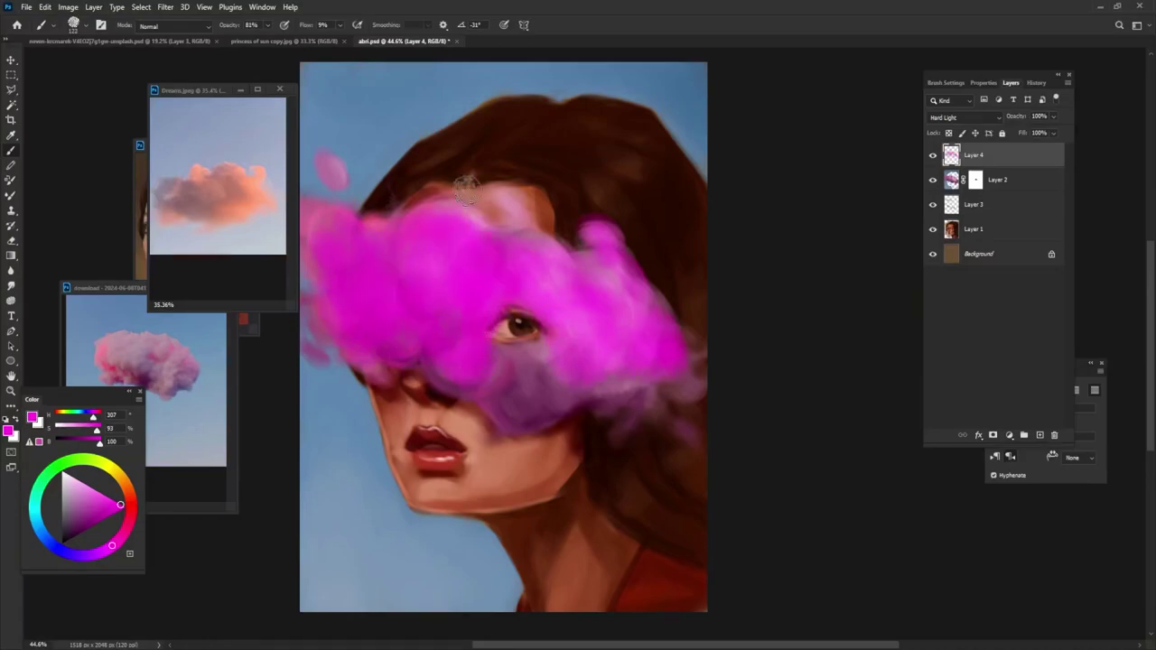
pyautogui.moveTo(571, 379)
pyautogui.mouseDown()
pyautogui.moveTo(524, 354)
pyautogui.moveTo(474, 397)
pyautogui.moveTo(612, 404)
pyautogui.moveTo(596, 280)
pyautogui.moveTo(461, 217)
pyautogui.moveTo(362, 362)
pyautogui.moveTo(348, 242)
pyautogui.mouseUp()
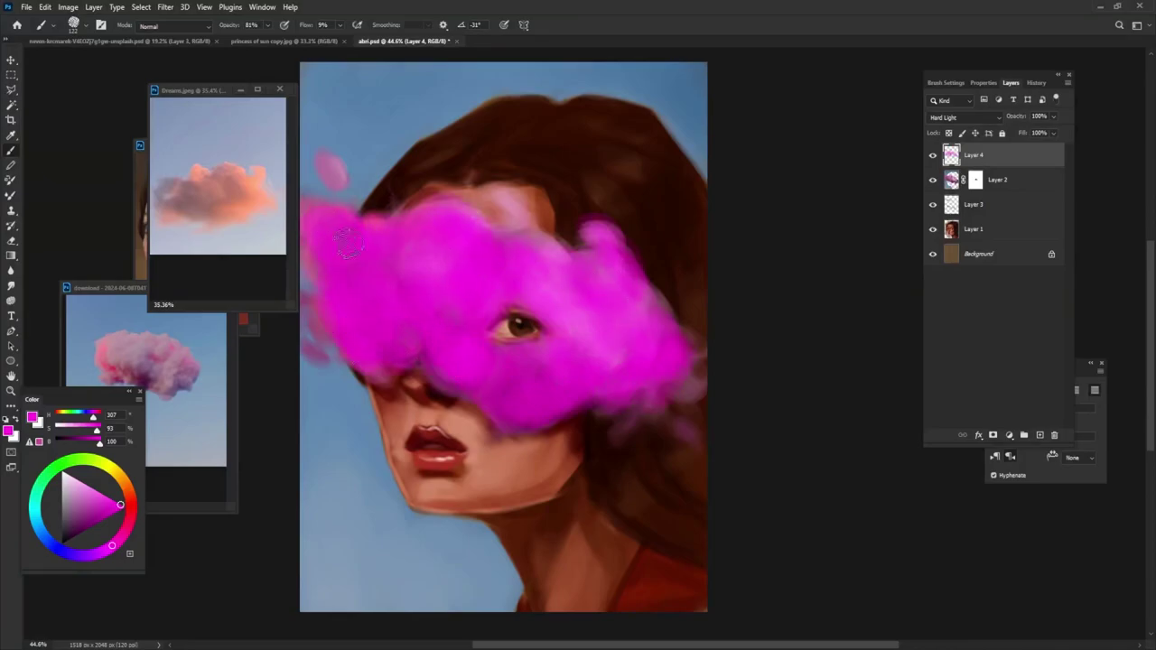
# Switch the colour layer to Multiply and brush magenta over the cloud top, lower cloud and around the eye.
pyautogui.click(972, 117)
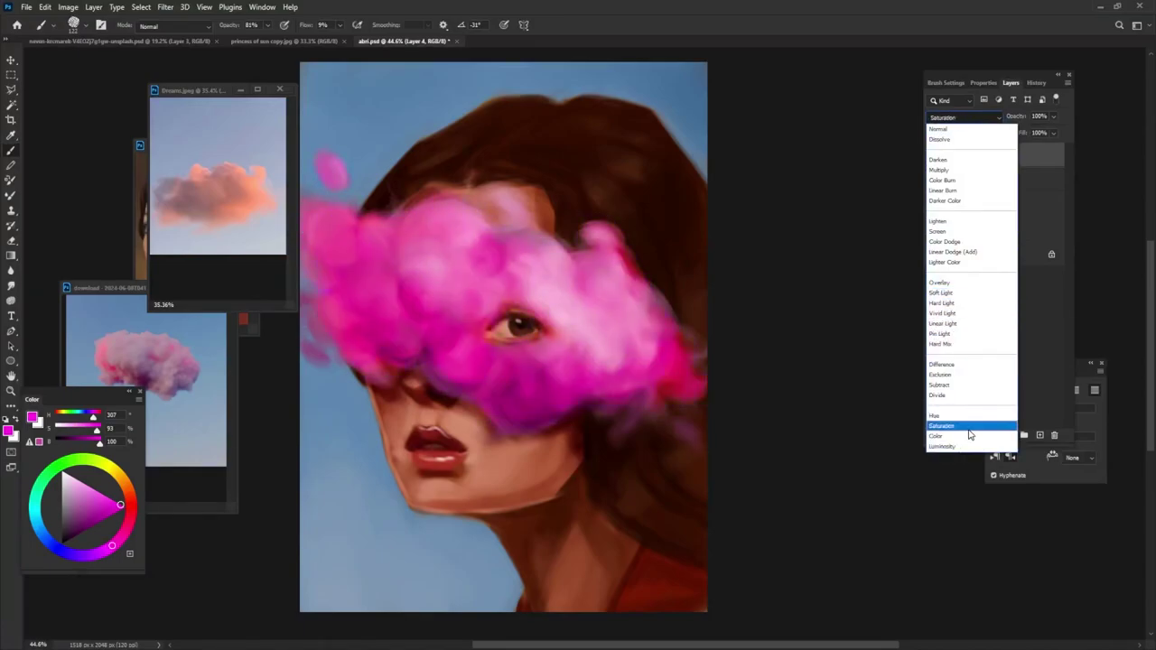
pyautogui.click(971, 303)
pyautogui.click(963, 117)
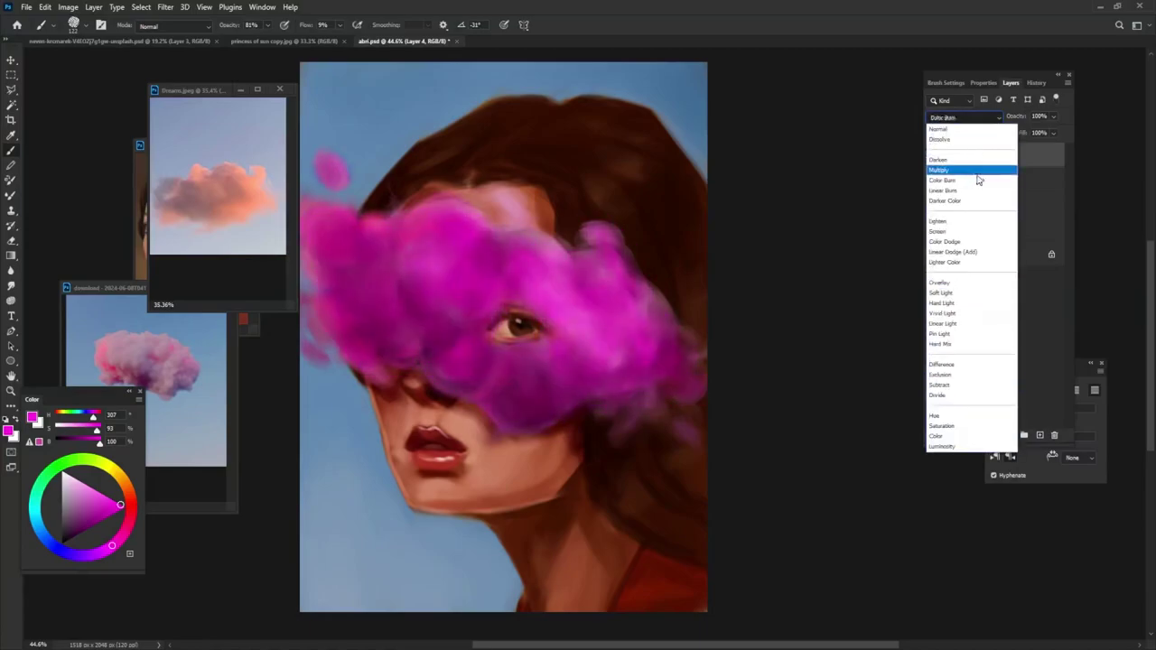
pyautogui.click(983, 171)
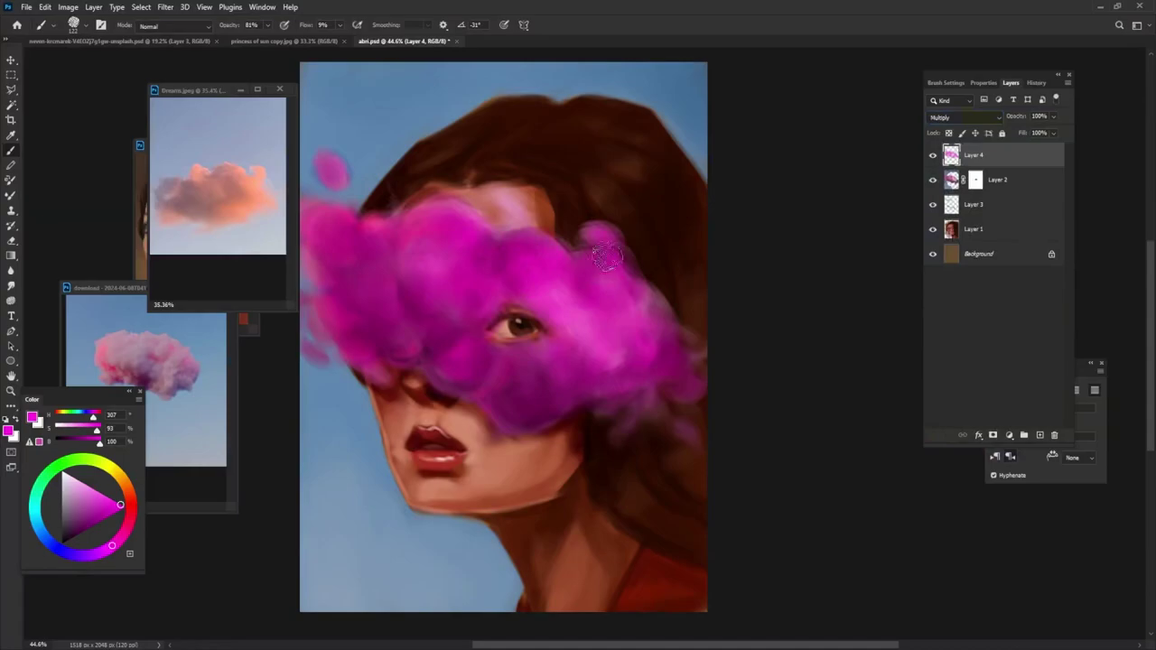
pyautogui.moveTo(493, 250)
pyautogui.mouseDown()
pyautogui.moveTo(481, 374)
pyautogui.moveTo(340, 283)
pyautogui.moveTo(332, 174)
pyautogui.moveTo(323, 230)
pyautogui.mouseUp()
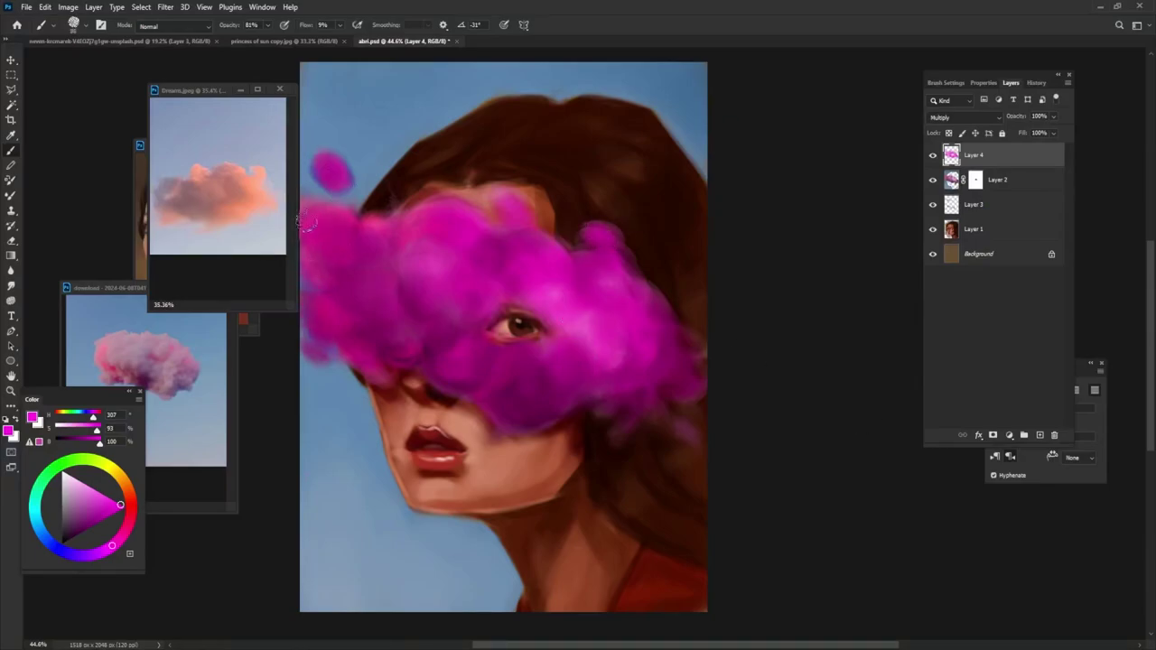
pyautogui.moveTo(413, 353); pyautogui.dragTo(457, 387)
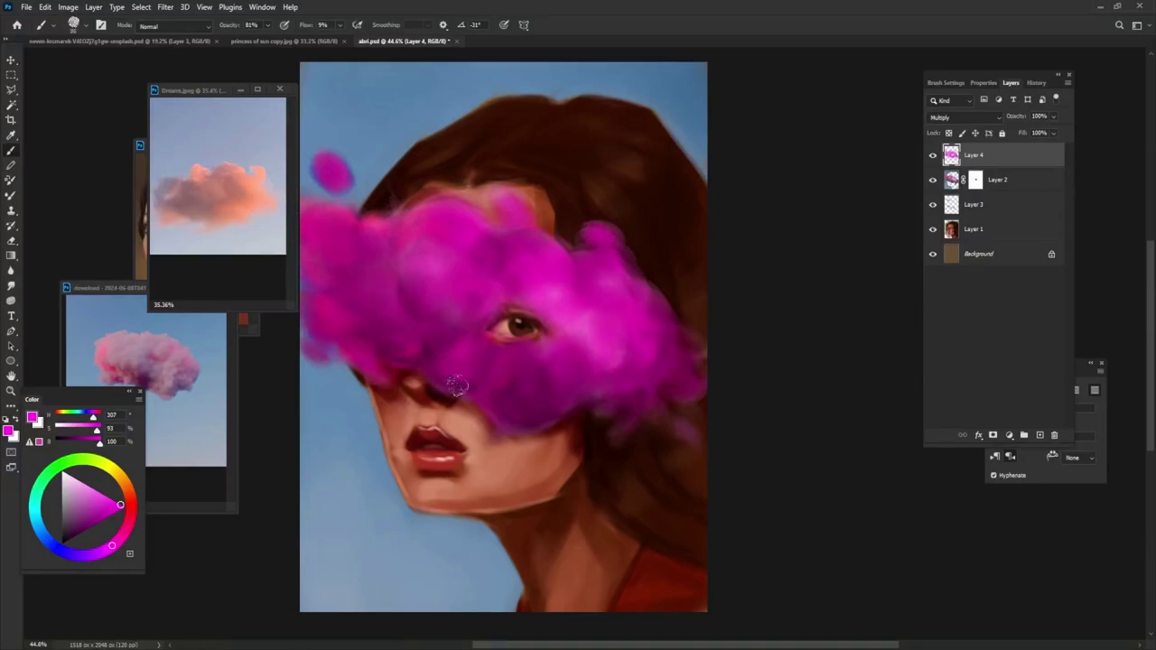
pyautogui.moveTo(488, 329); pyautogui.dragTo(551, 330)
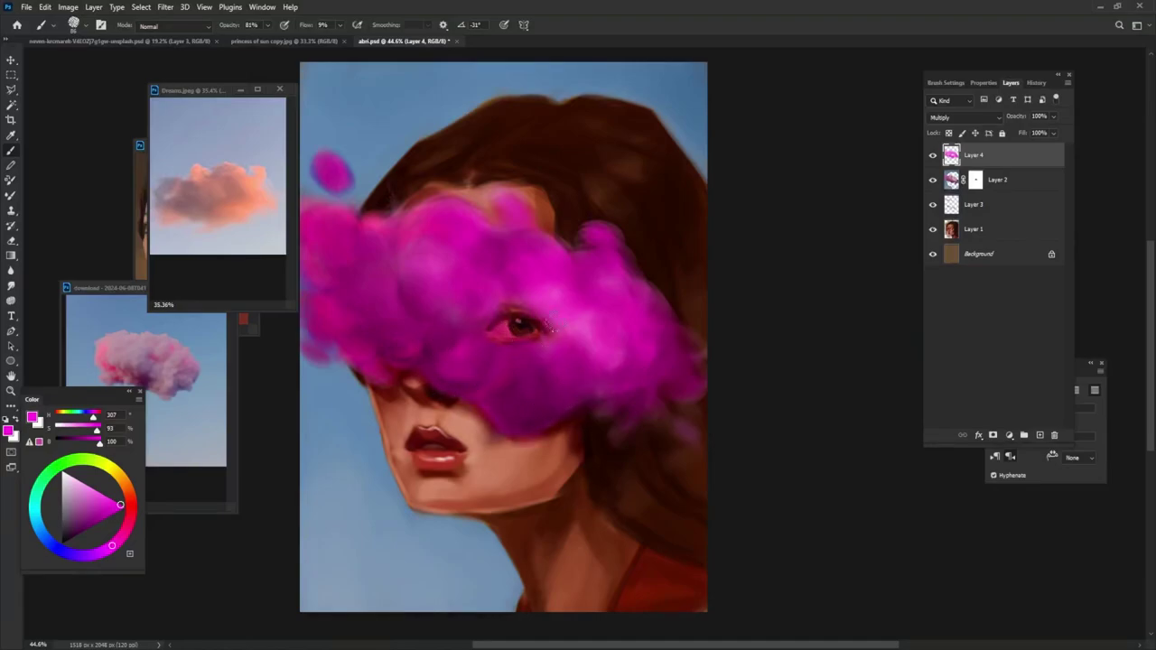